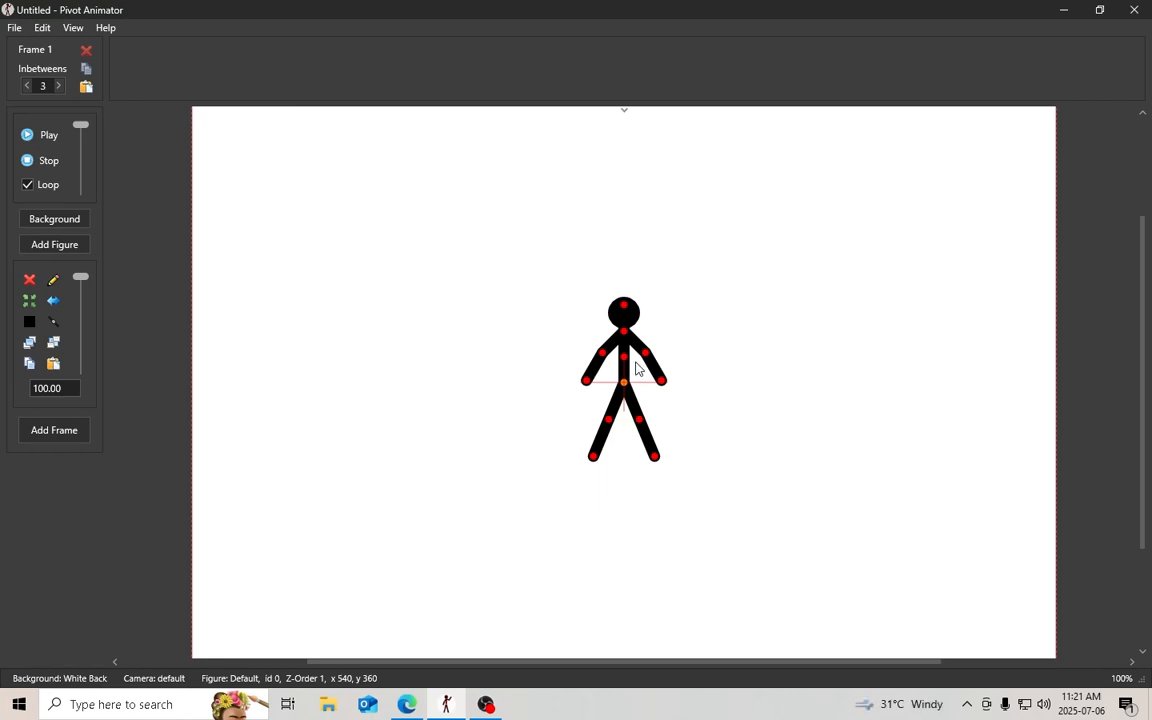
# Swing the stick figure's left-hand arm around its elbow and shoulder joints, and bring it back close to its resting pose
pyautogui.scroll(1, 636, 369)
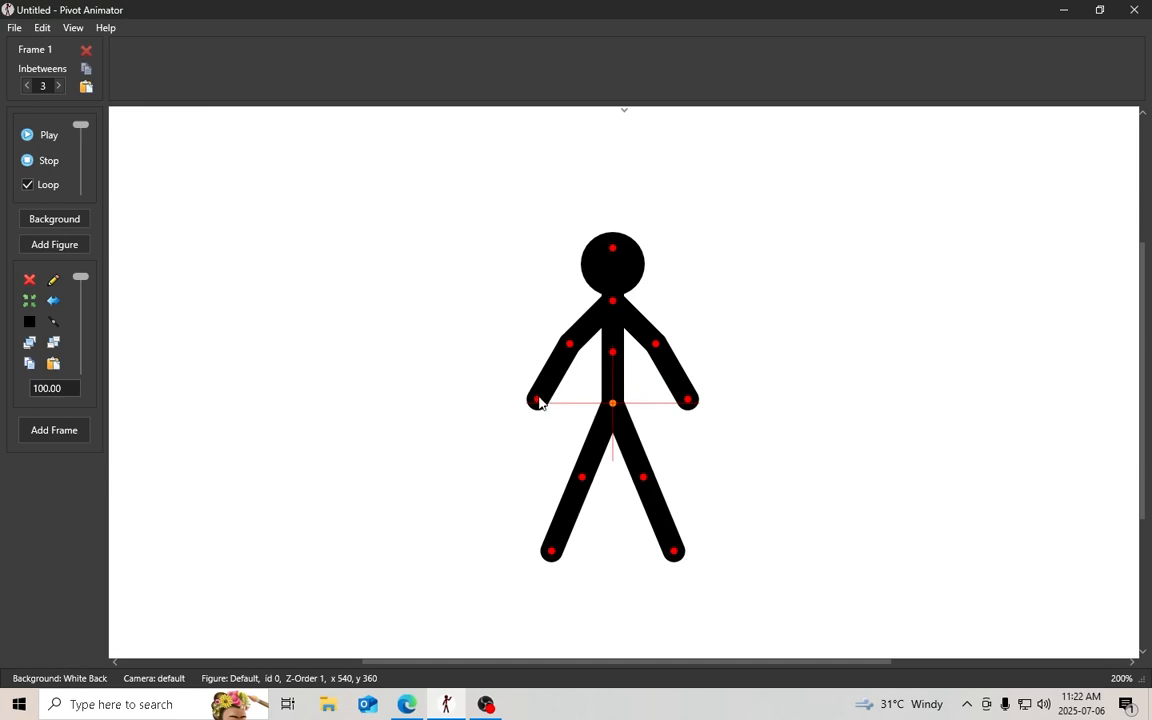
pyautogui.moveTo(537, 399); pyautogui.dragTo(578, 358)
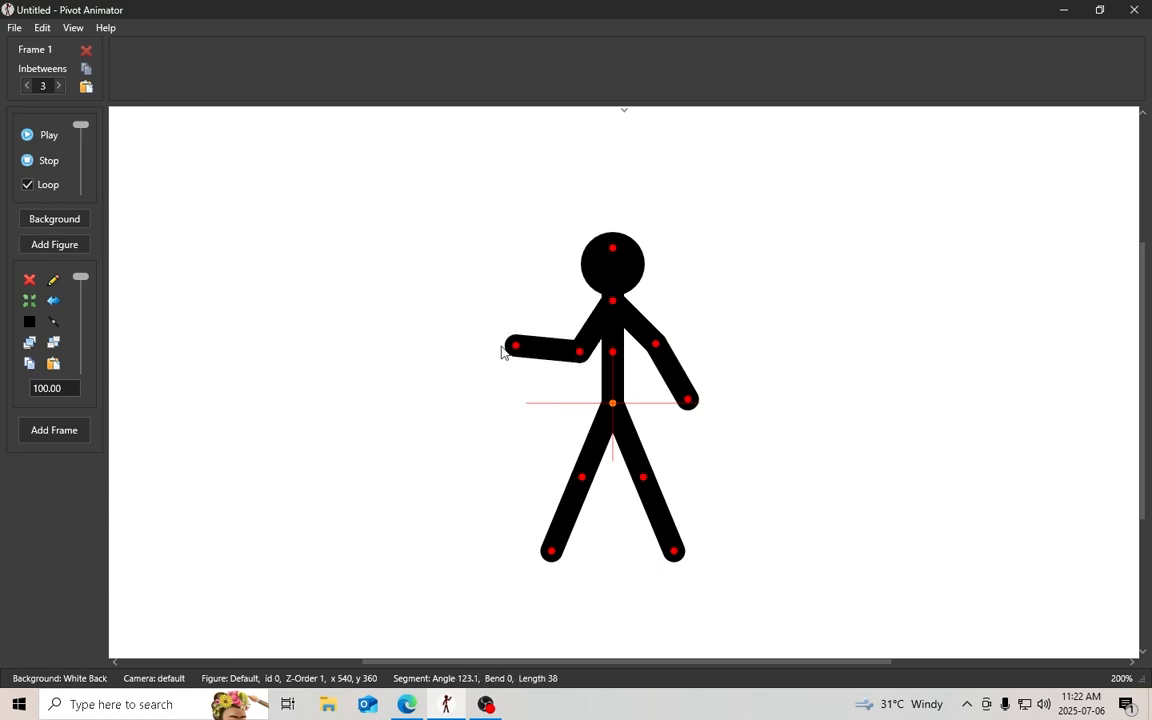
pyautogui.moveTo(504, 350); pyautogui.dragTo(563, 398)
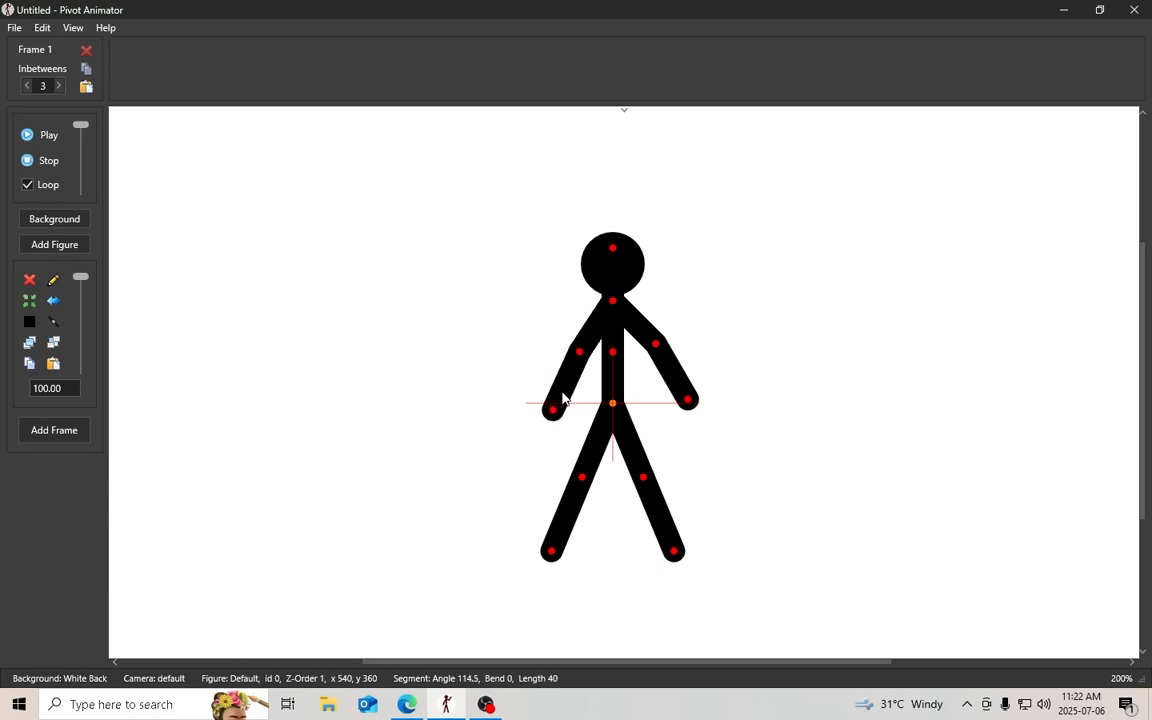
pyautogui.moveTo(578, 352); pyautogui.dragTo(573, 348)
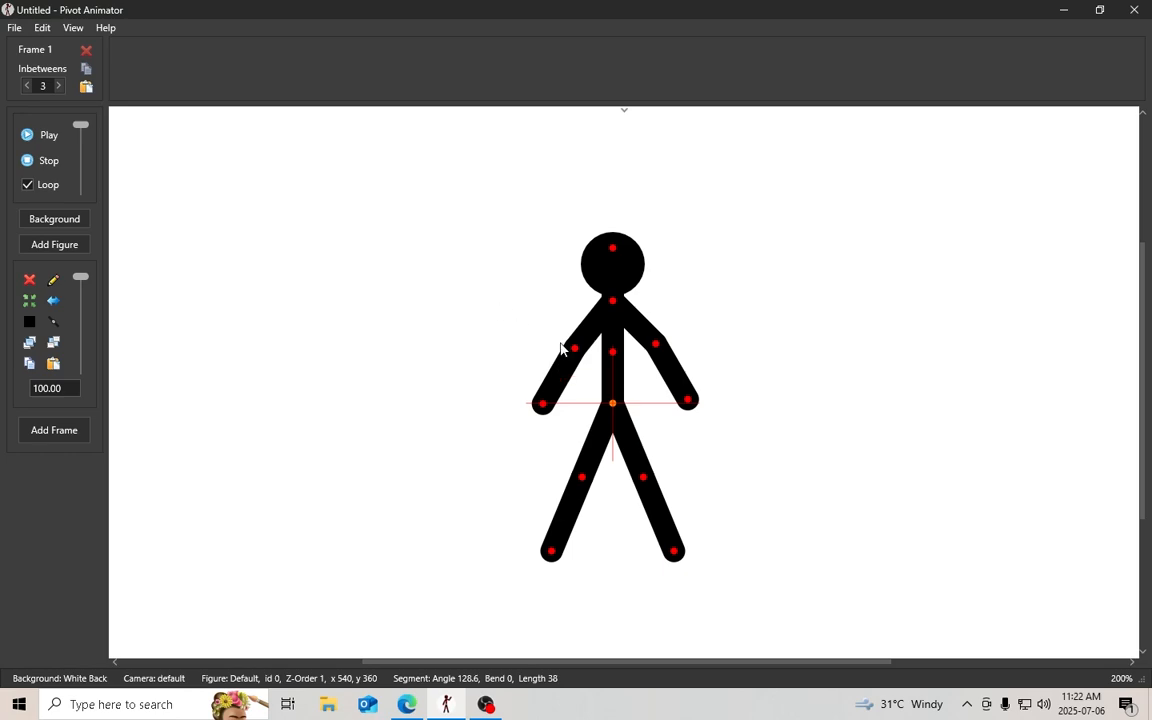
pyautogui.moveTo(575, 352); pyautogui.dragTo(568, 347)
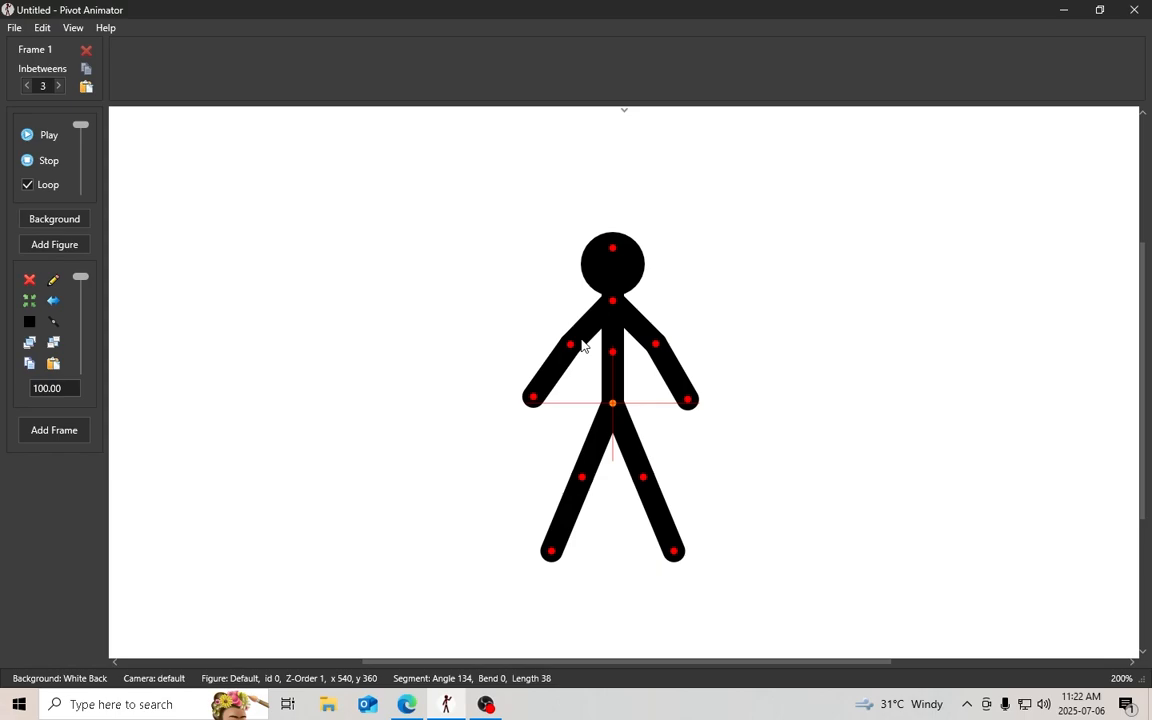
pyautogui.click(486, 704)
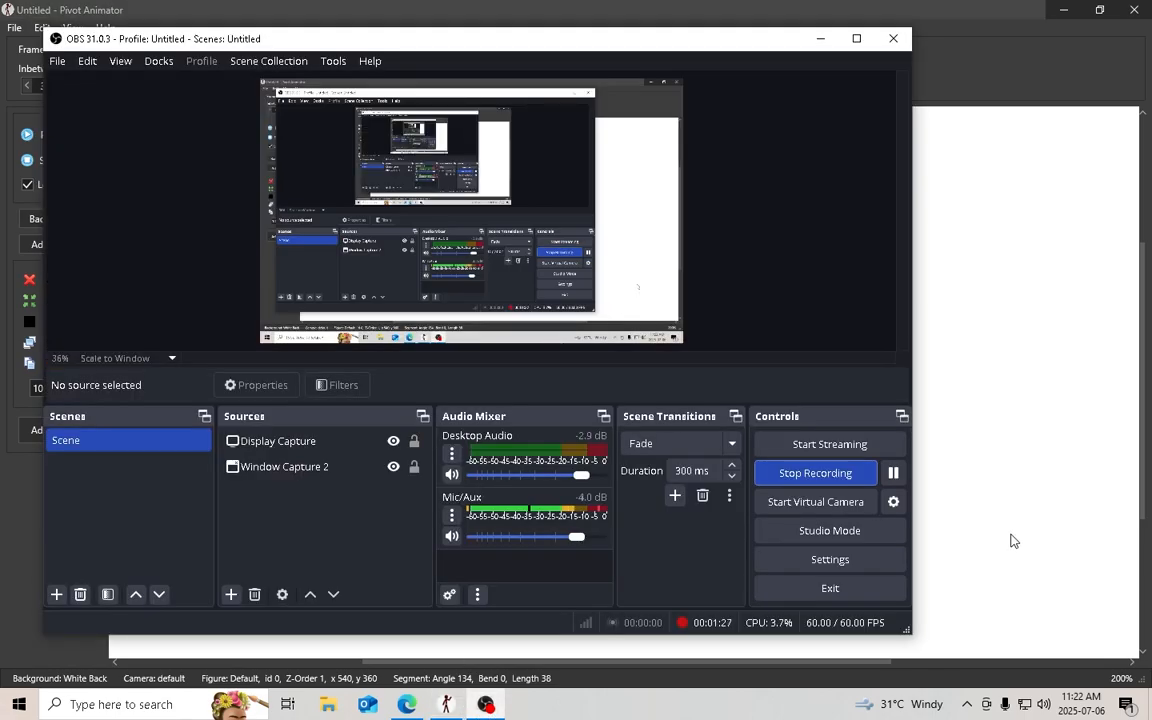
pyautogui.click(902, 475)
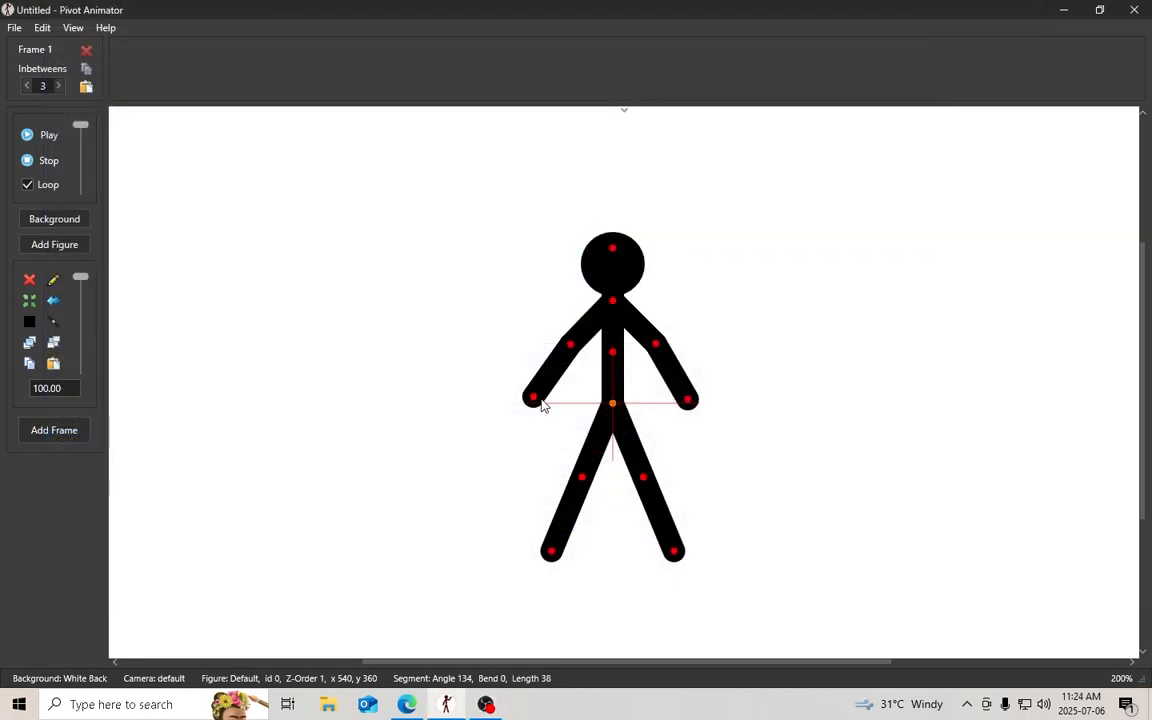
# Try bending and shortening the left-hand forearm segment, and undo each change to restore the straight forearm
pyautogui.click(534, 398)
pyautogui.moveTo(534, 401)
pyautogui.mouseDown()
pyautogui.moveTo(531, 352)
pyautogui.moveTo(530, 373)
pyautogui.moveTo(560, 398)
pyautogui.moveTo(539, 390)
pyautogui.moveTo(545, 406)
pyautogui.mouseUp()
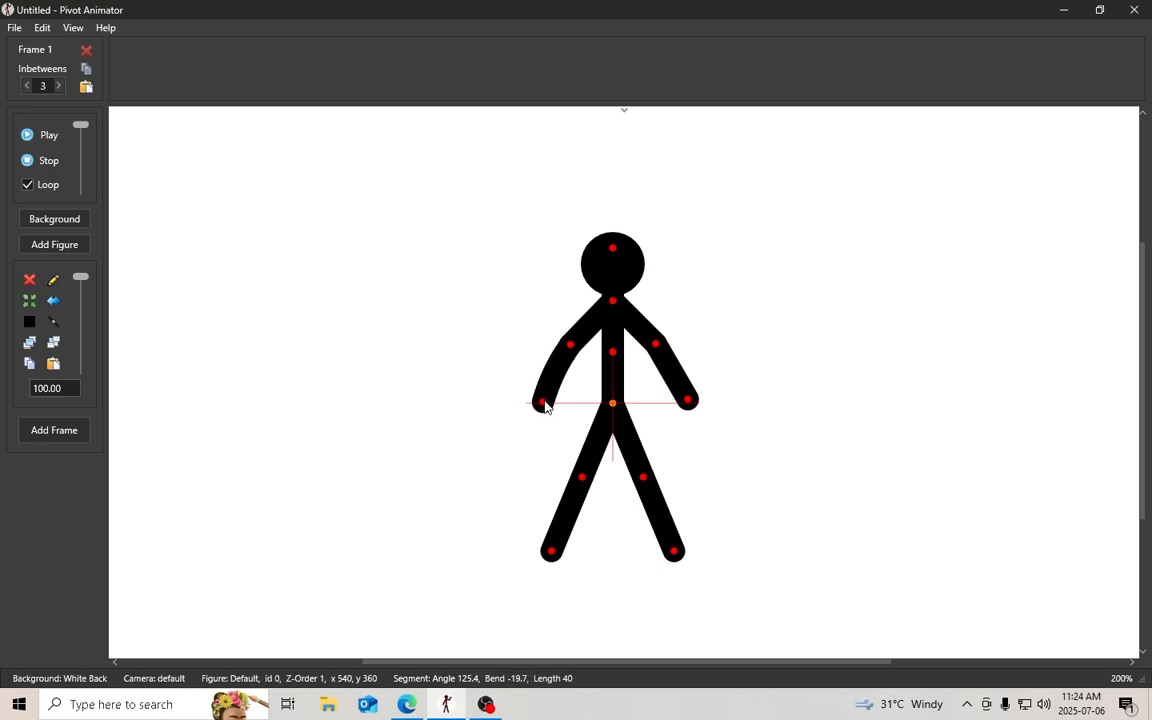
pyautogui.hotkey('ctrl', 'z')
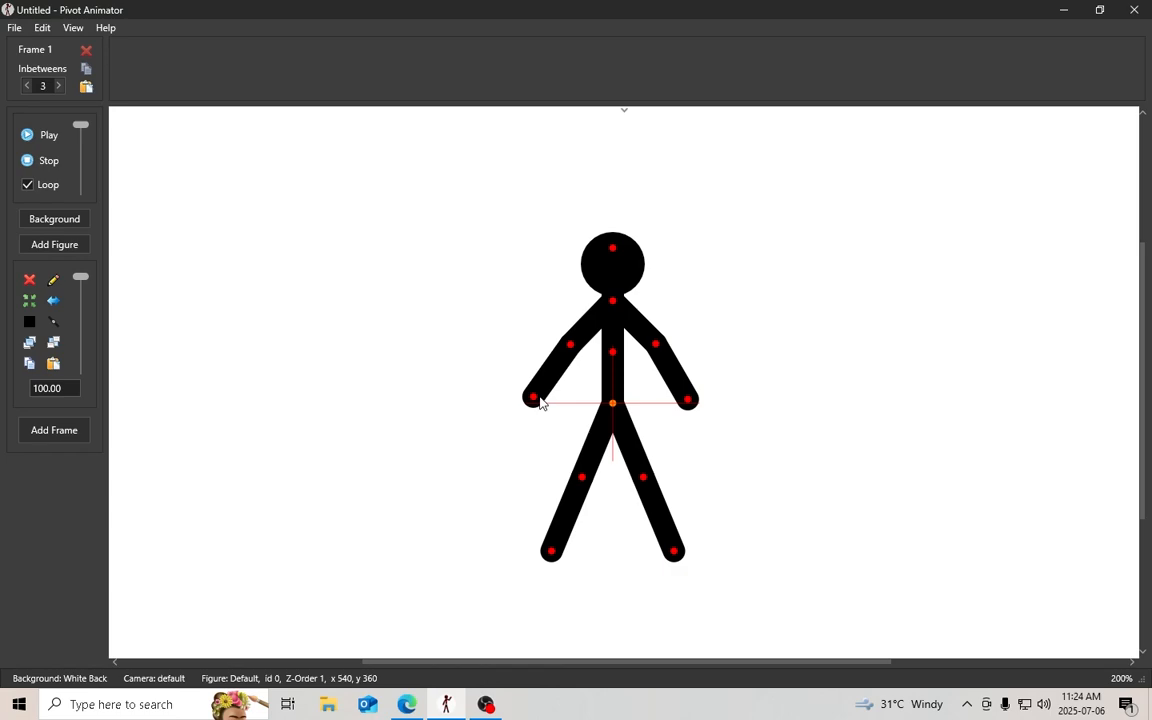
pyautogui.moveTo(536, 399); pyautogui.dragTo(548, 368)
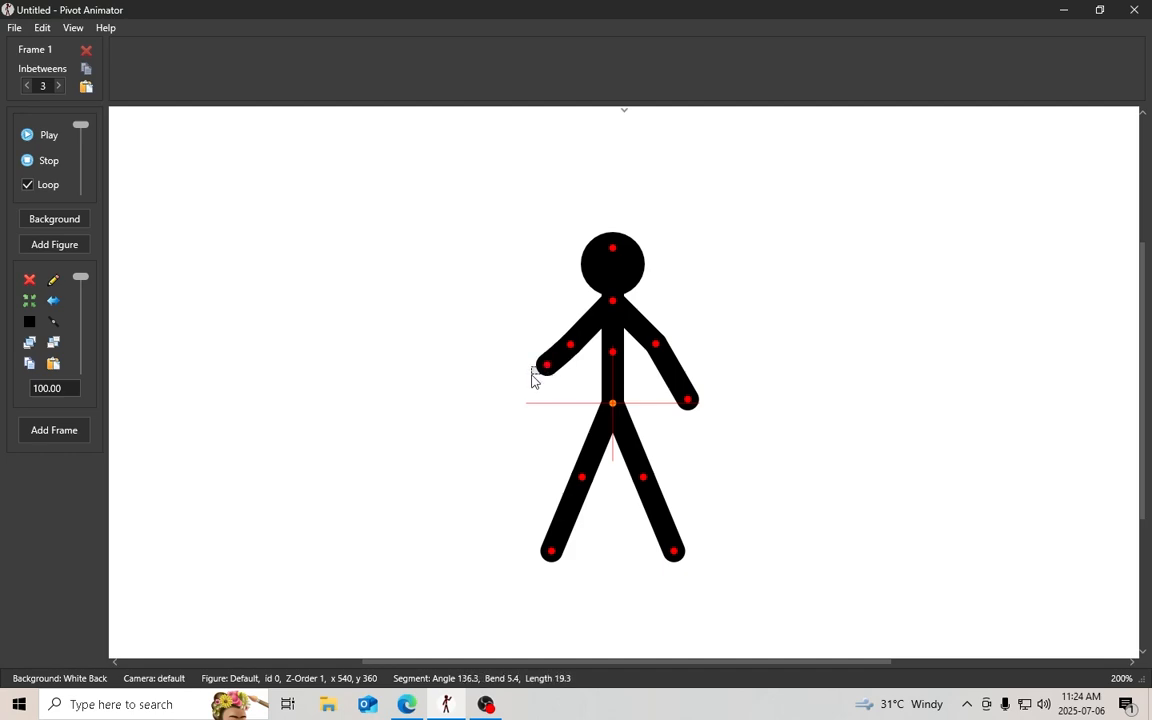
pyautogui.hotkey('ctrl', 'z')
pyautogui.hotkey('ctrl', 'z')
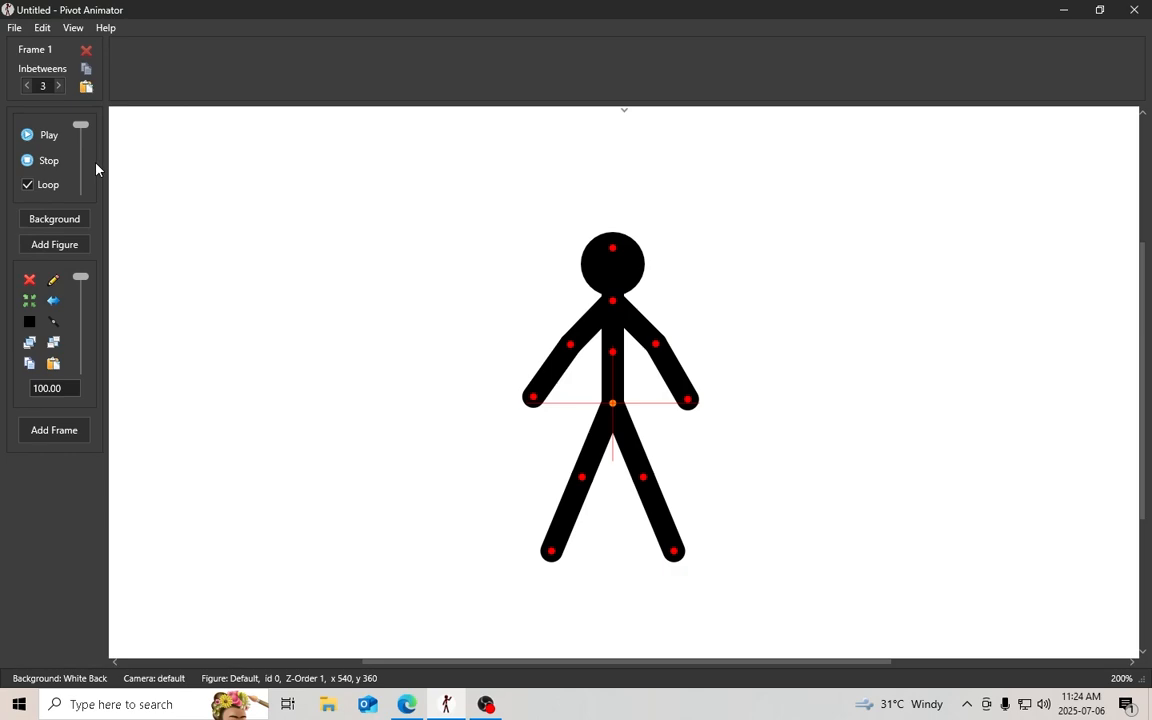
pyautogui.click(105, 27)
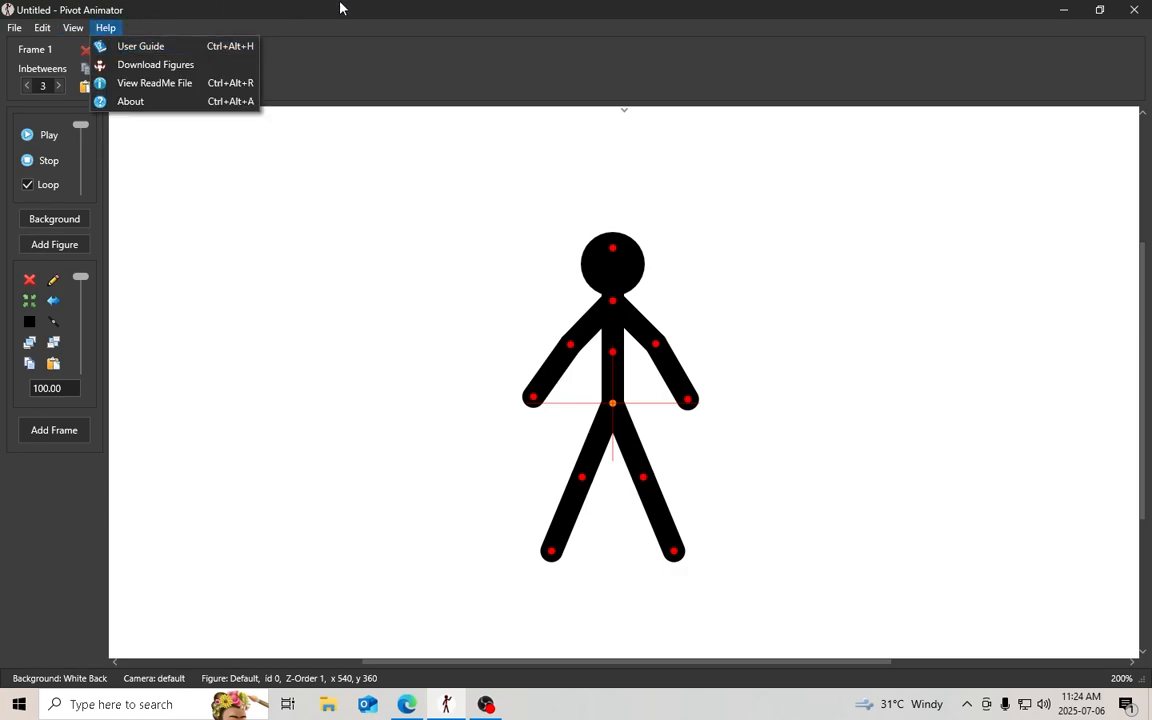
pyautogui.click(423, 37)
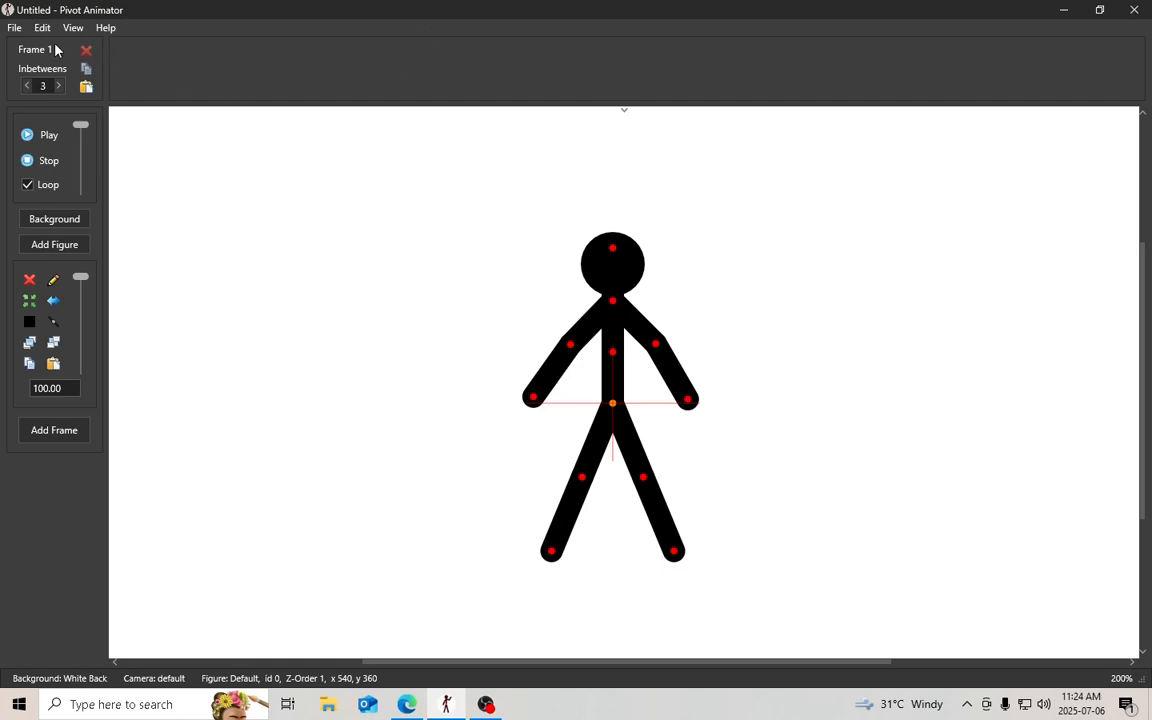
pyautogui.click(20, 31)
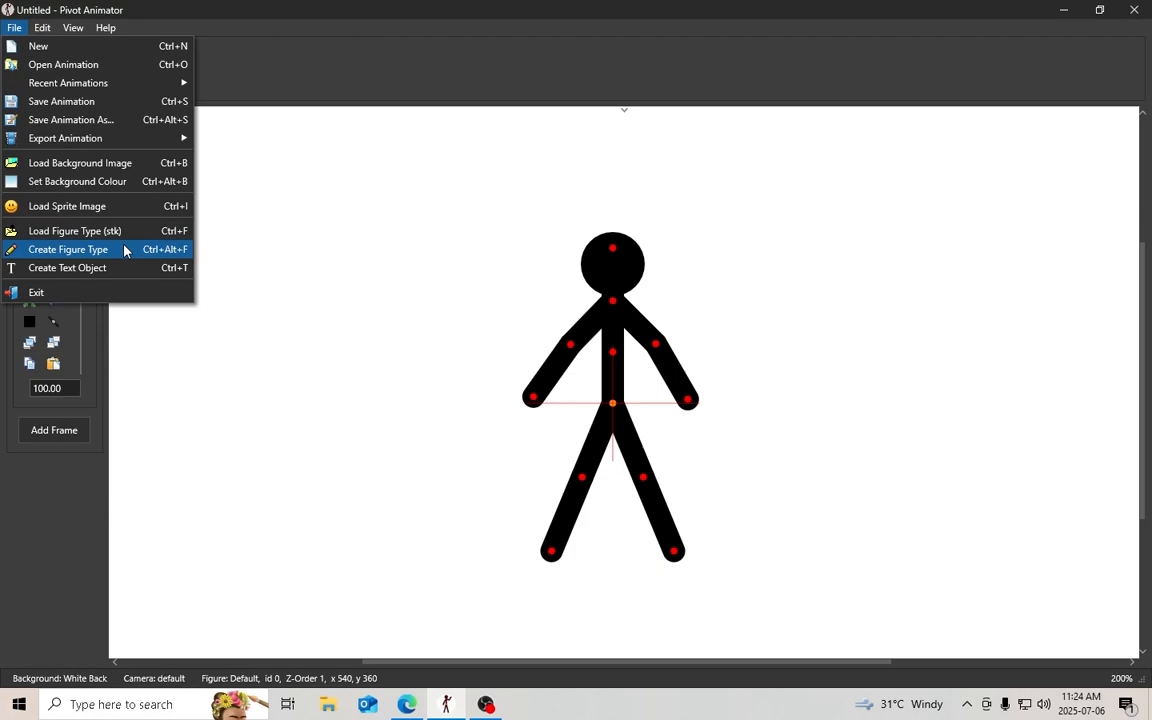
pyautogui.click(280, 248)
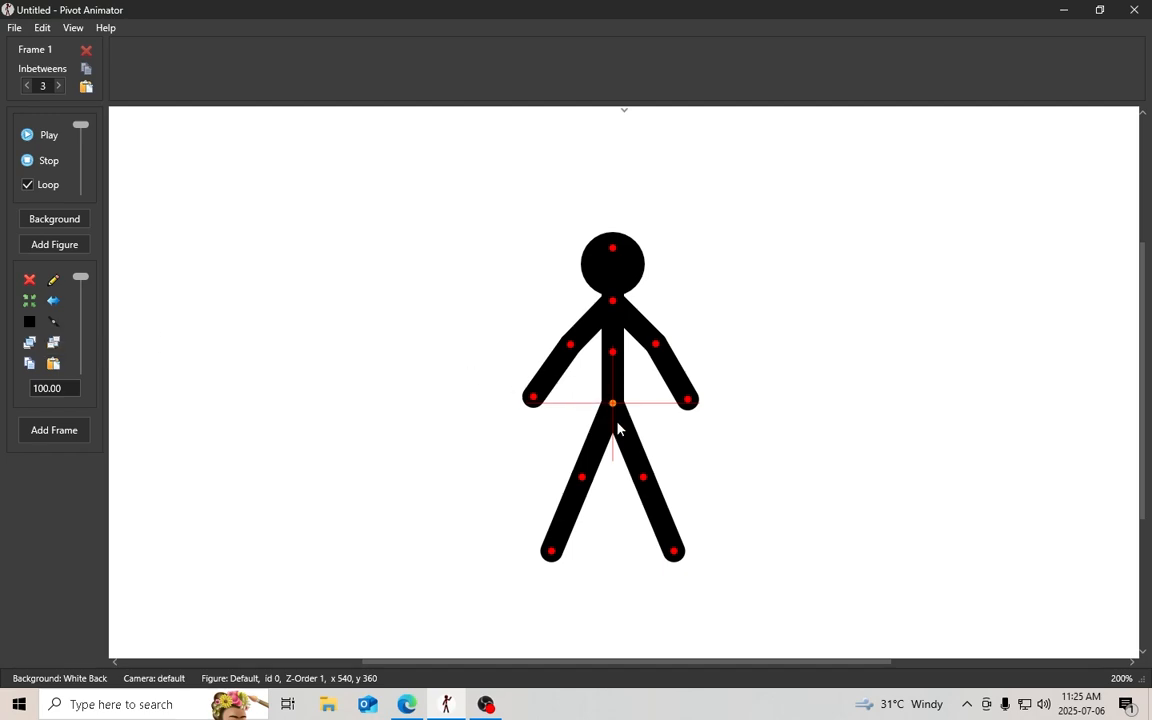
# Move the whole stick figure by its origin handle slightly left and down to about x 537.5, y 361
pyautogui.moveTo(612, 403); pyautogui.dragTo(601, 406)
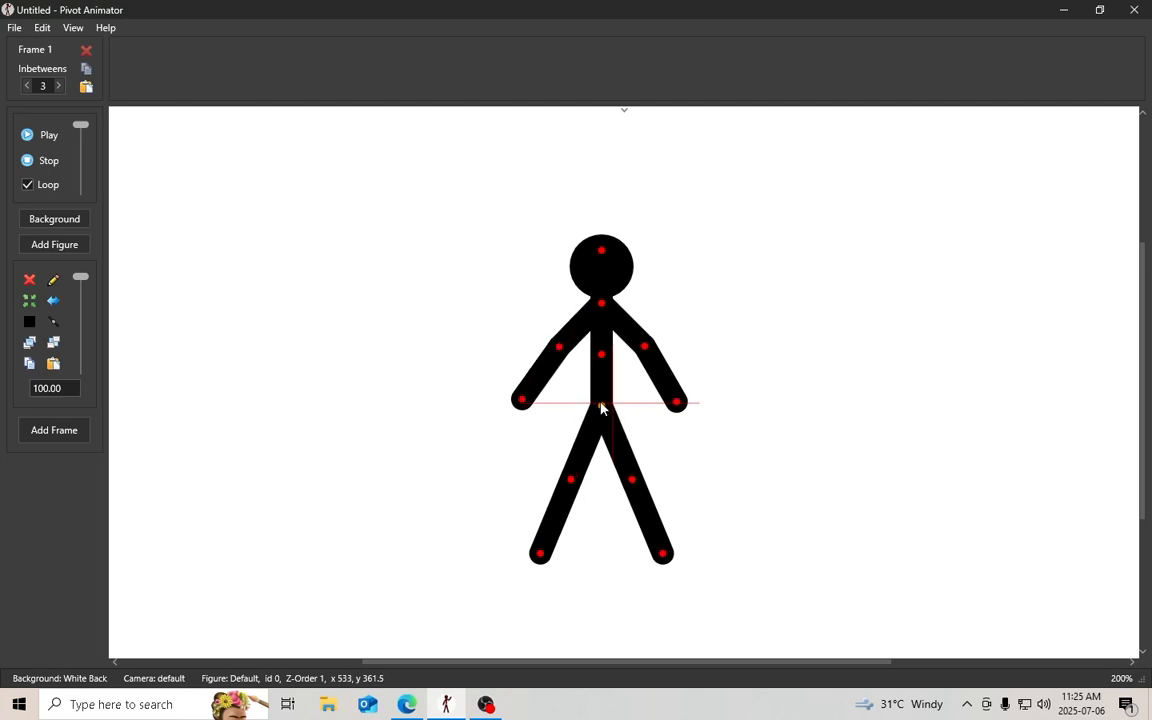
pyautogui.moveTo(601, 407); pyautogui.dragTo(611, 409)
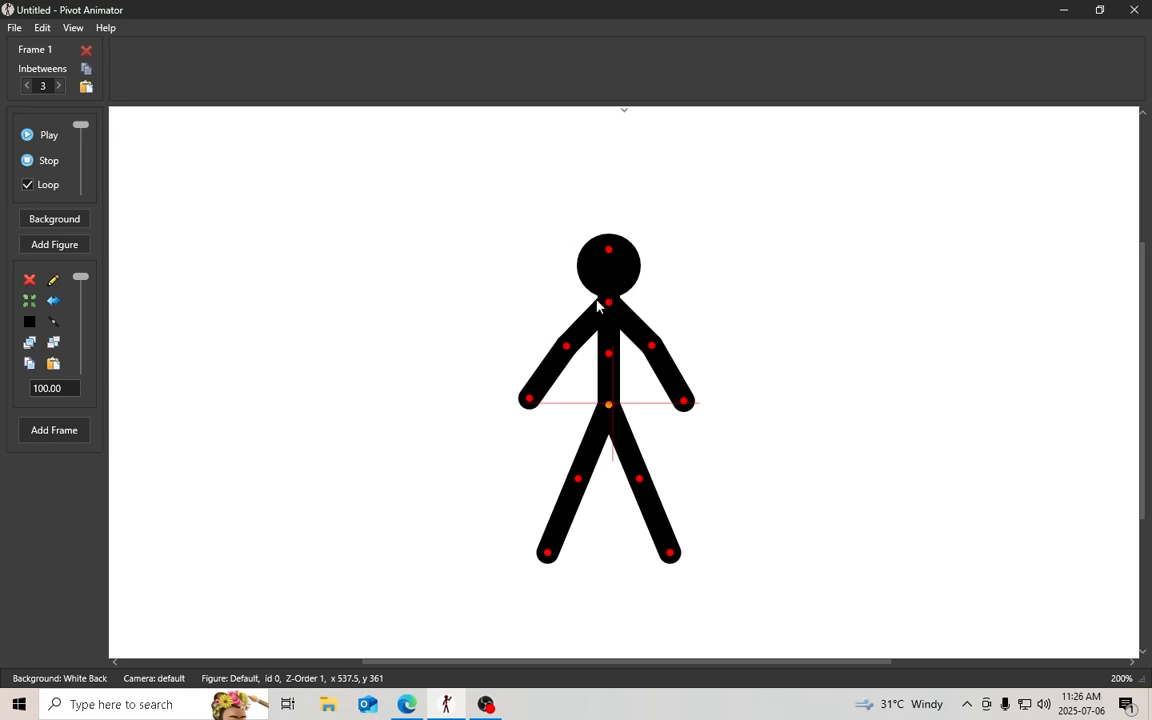
pyautogui.scroll(2, 568, 330)
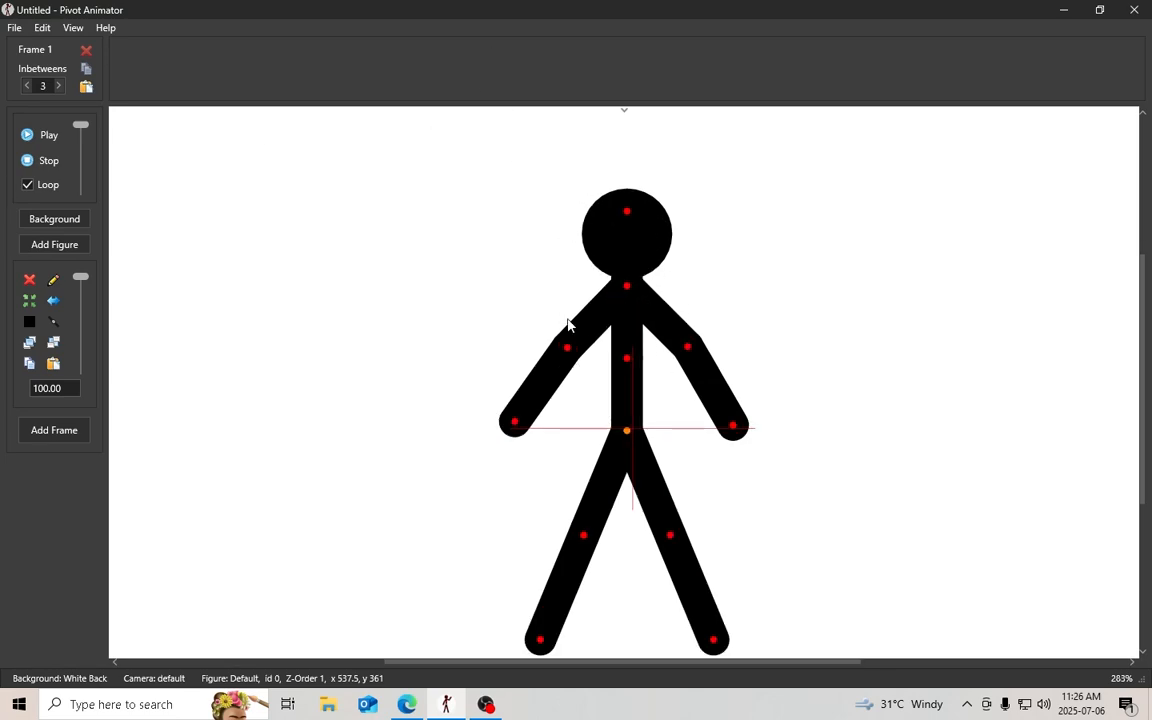
pyautogui.scroll(-2, 705, 424)
pyautogui.moveTo(712, 436); pyautogui.dragTo(670, 384)
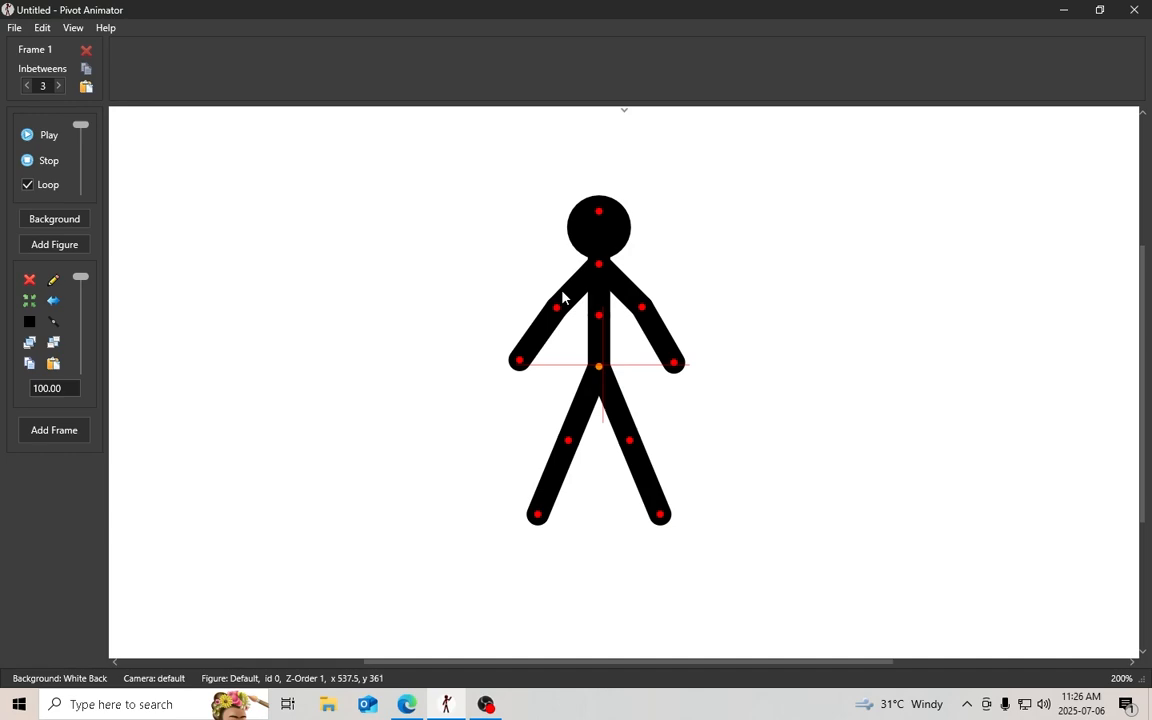
# Review the animation settings and preferences in the options, including the Auto-Easing inbetweening mode, and accept them
pyautogui.click(42, 27)
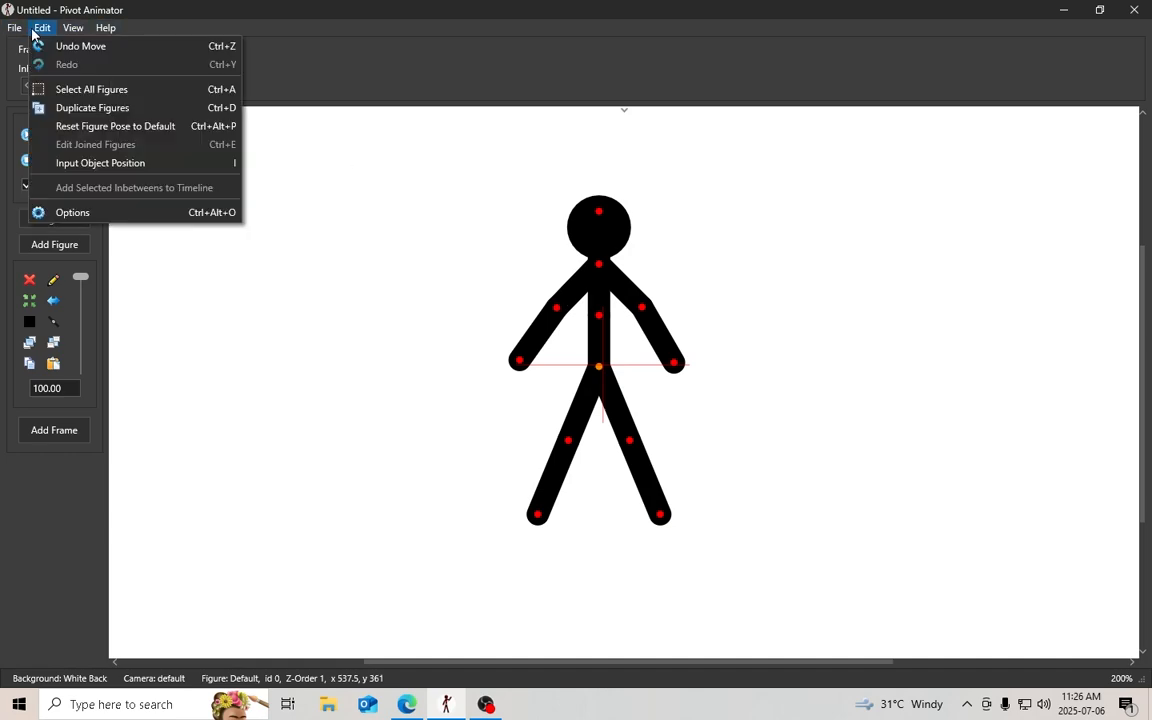
pyautogui.click(72, 212)
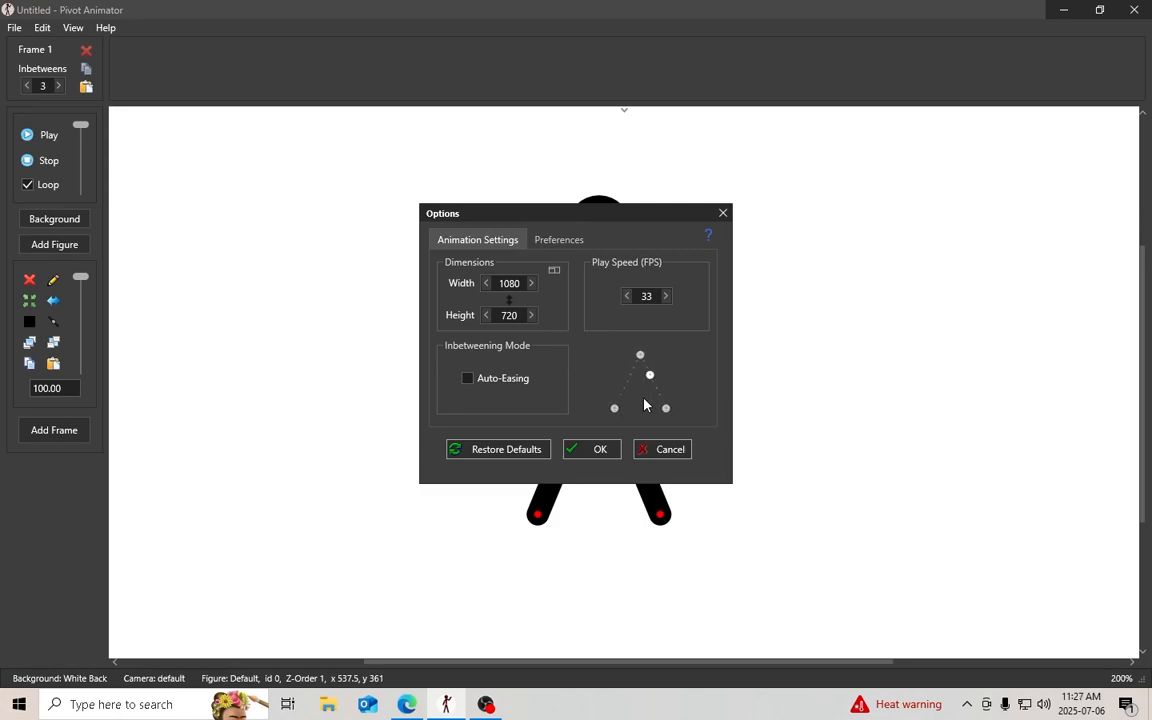
pyautogui.click(467, 379)
pyautogui.click(491, 382)
pyautogui.click(568, 241)
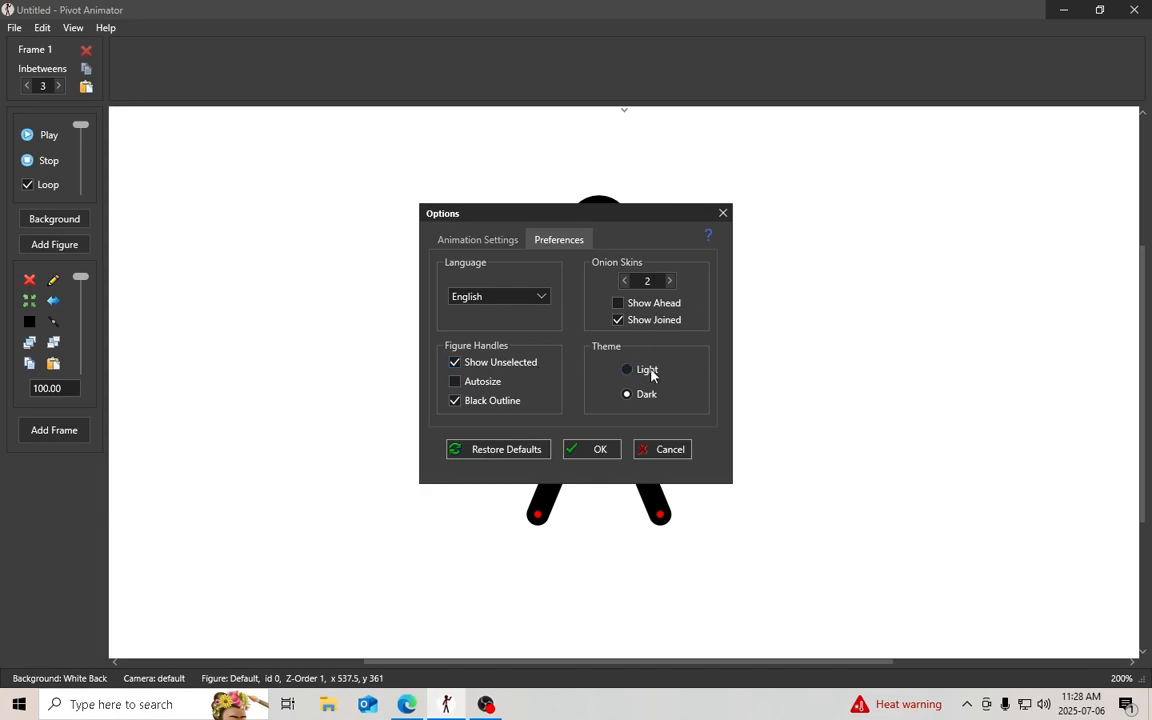
pyautogui.click(591, 450)
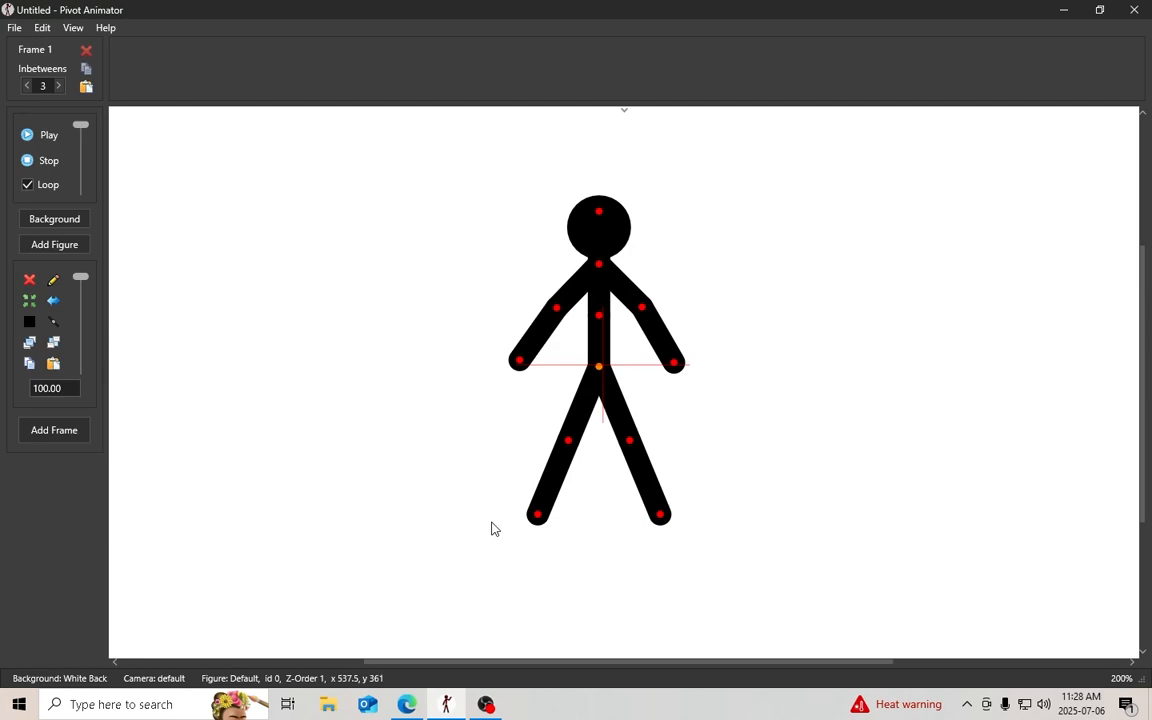
# Start a running pose in frame 1 by kicking the left-hand leg back, bending the arm behind the body and leaning the torso forward
pyautogui.moveTo(537, 515); pyautogui.dragTo(496, 477)
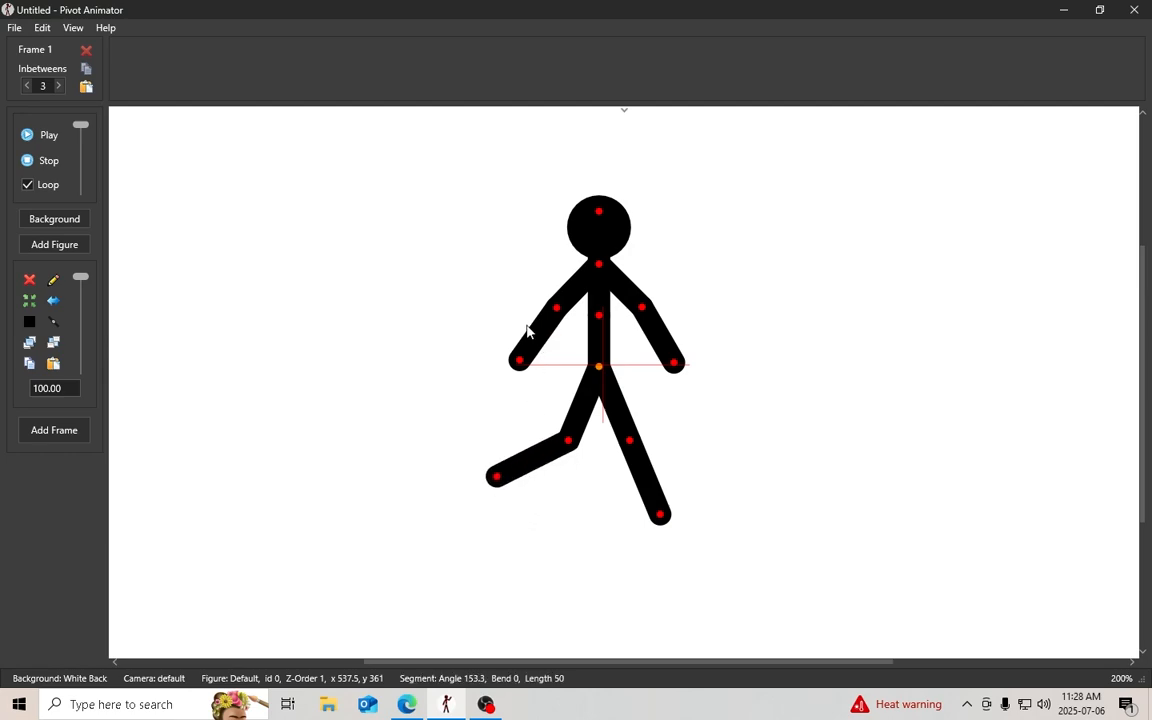
pyautogui.moveTo(519, 361); pyautogui.dragTo(613, 337)
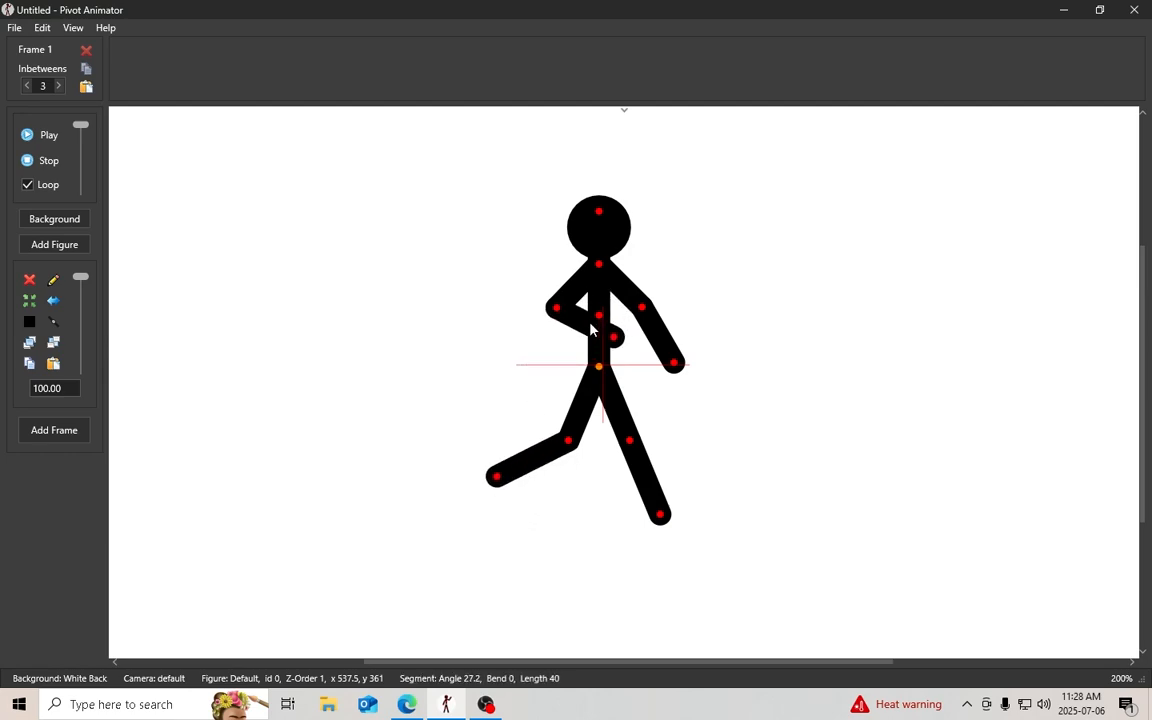
pyautogui.moveTo(556, 307); pyautogui.dragTo(536, 275)
pyautogui.moveTo(598, 315); pyautogui.dragTo(618, 314)
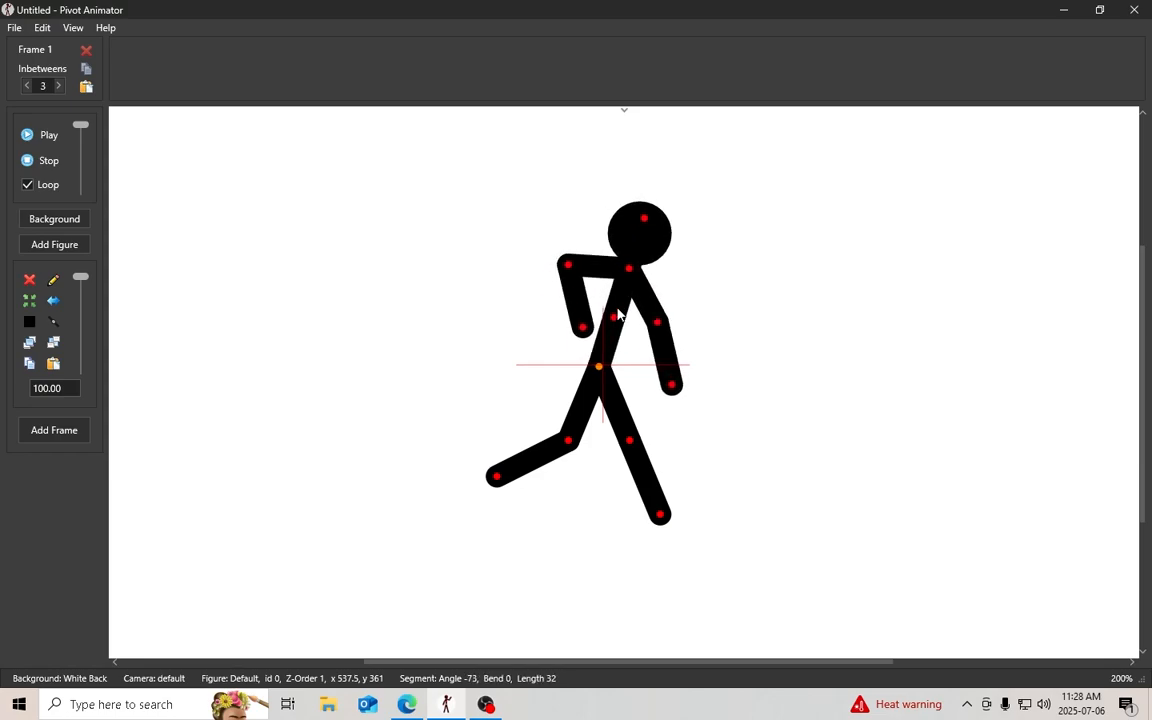
pyautogui.moveTo(629, 270); pyautogui.dragTo(647, 279)
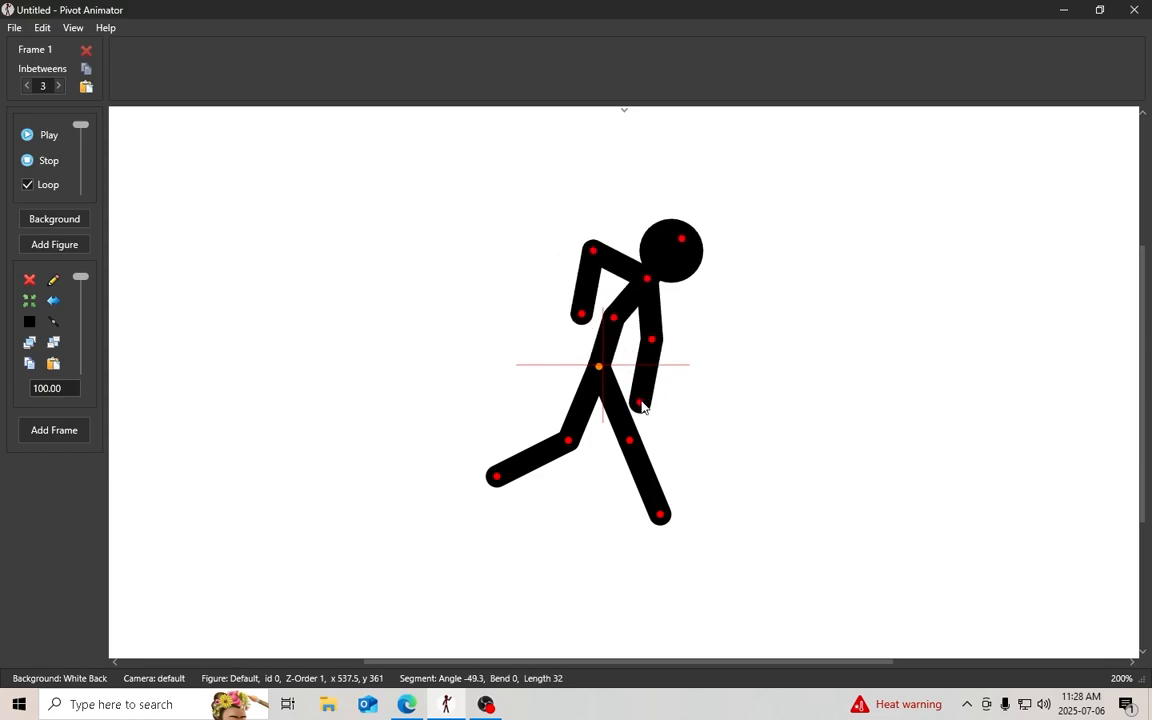
# Complete the running pose with the front forearm raised, head tilted up, front thigh forward and rear shin lifted, and add it as a frame
pyautogui.moveTo(643, 406); pyautogui.dragTo(712, 322)
pyautogui.moveTo(682, 240); pyautogui.dragTo(673, 231)
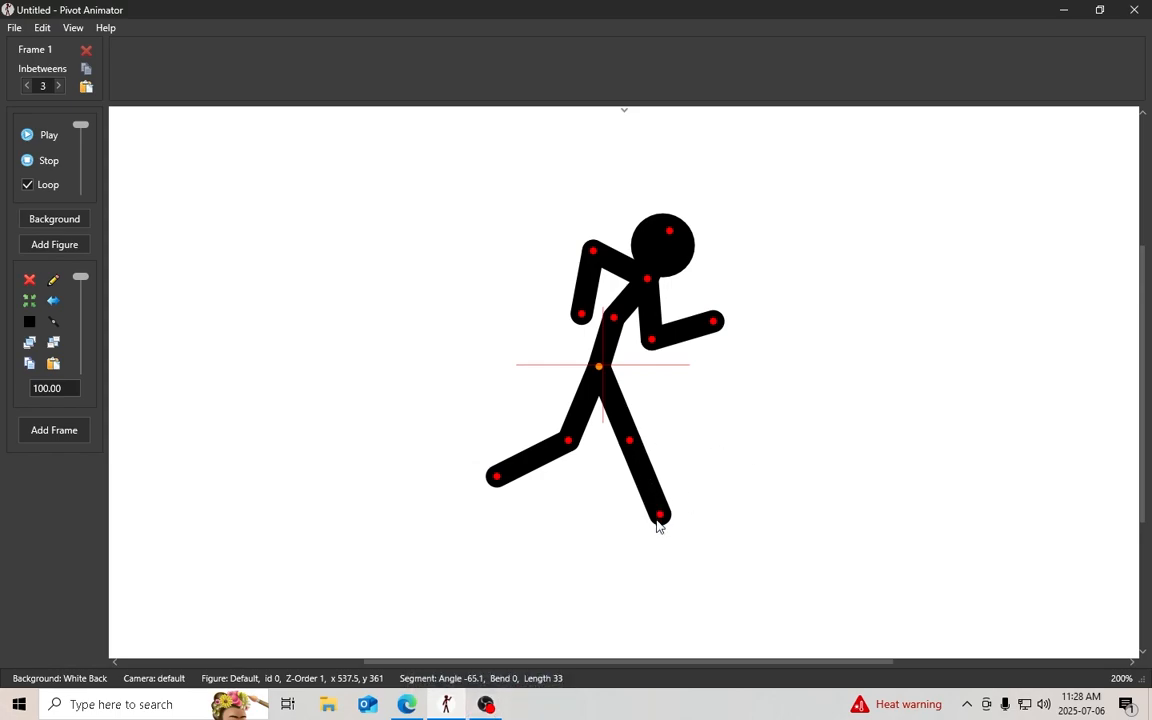
pyautogui.moveTo(630, 441); pyautogui.dragTo(645, 437)
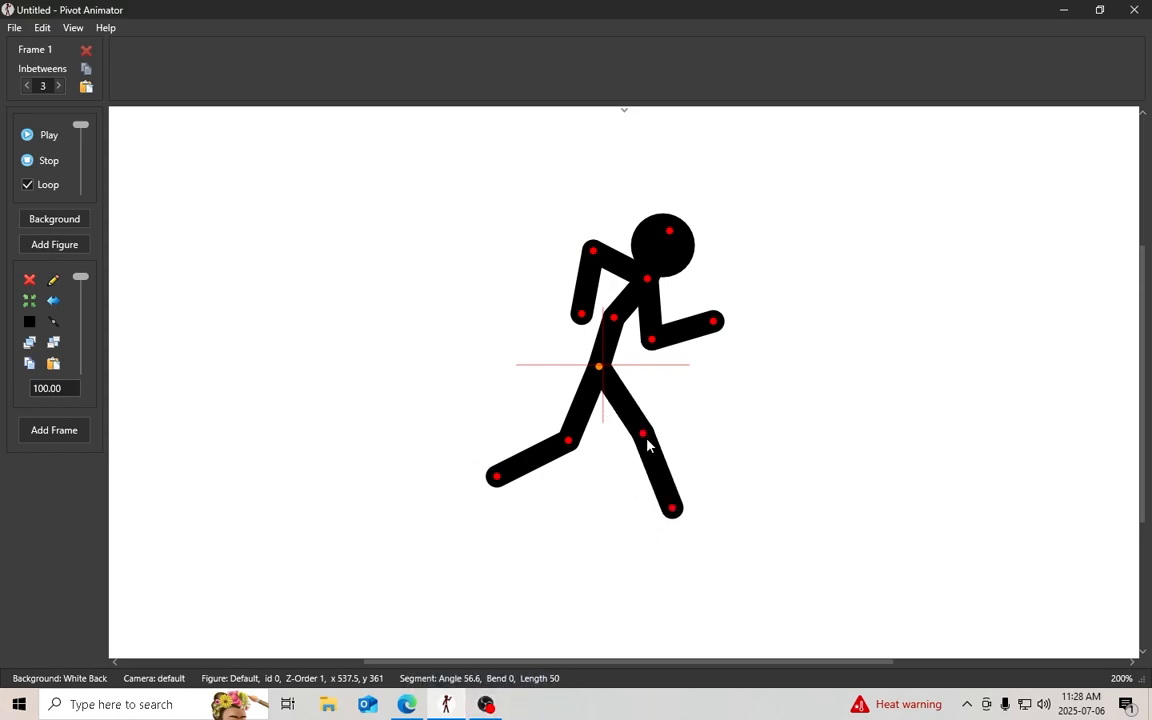
pyautogui.moveTo(499, 477); pyautogui.dragTo(499, 457)
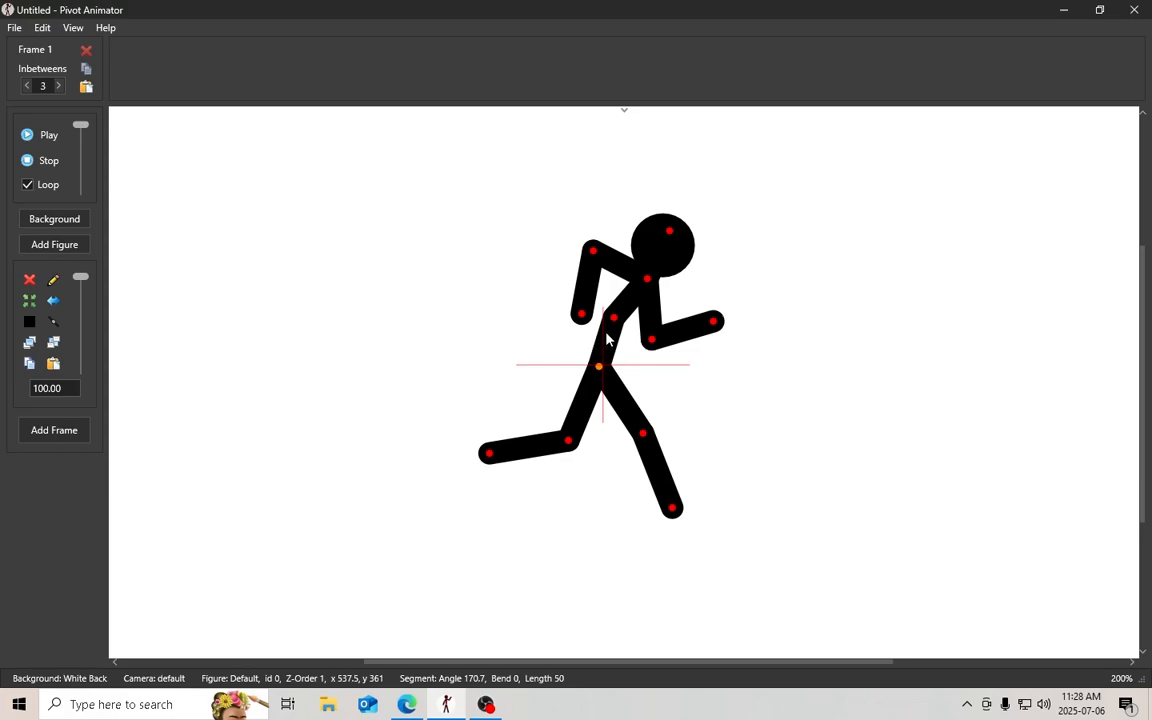
pyautogui.click(54, 430)
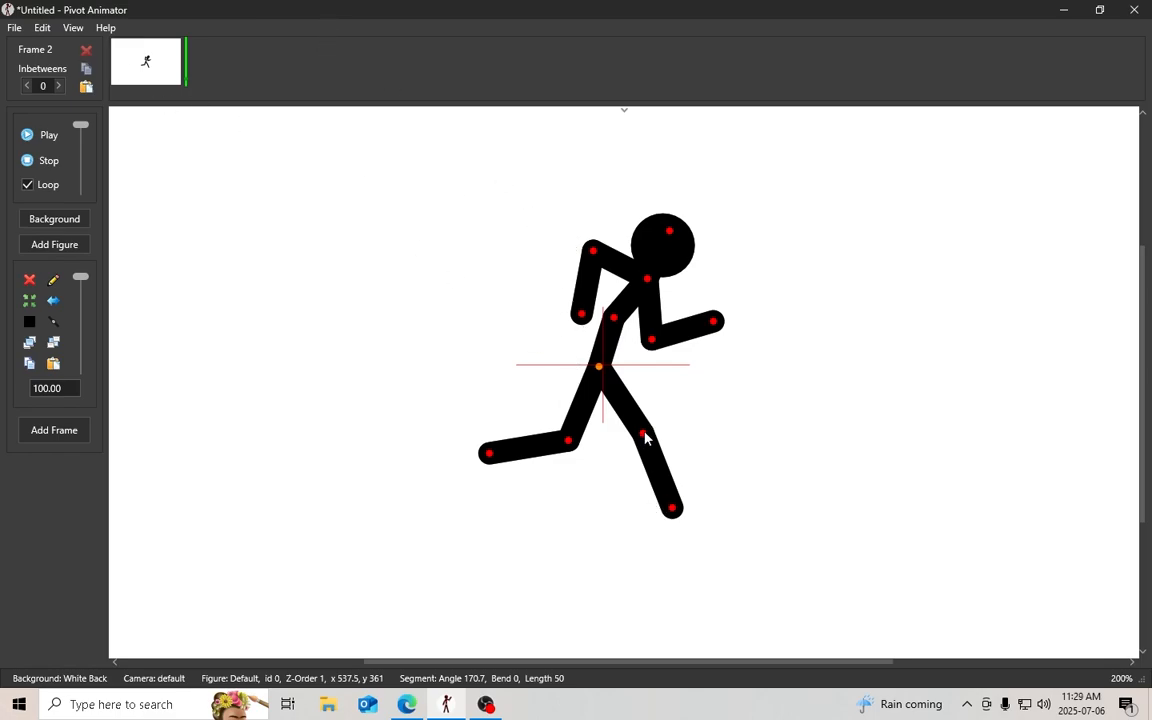
# Pose frame 2 as a mid-stride with the front leg under the body, the rear knee forward with a level shin, and both arms tucked in
pyautogui.moveTo(645, 440); pyautogui.dragTo(589, 467)
pyautogui.moveTo(488, 453); pyautogui.dragTo(505, 390)
pyautogui.moveTo(566, 441); pyautogui.dragTo(637, 437)
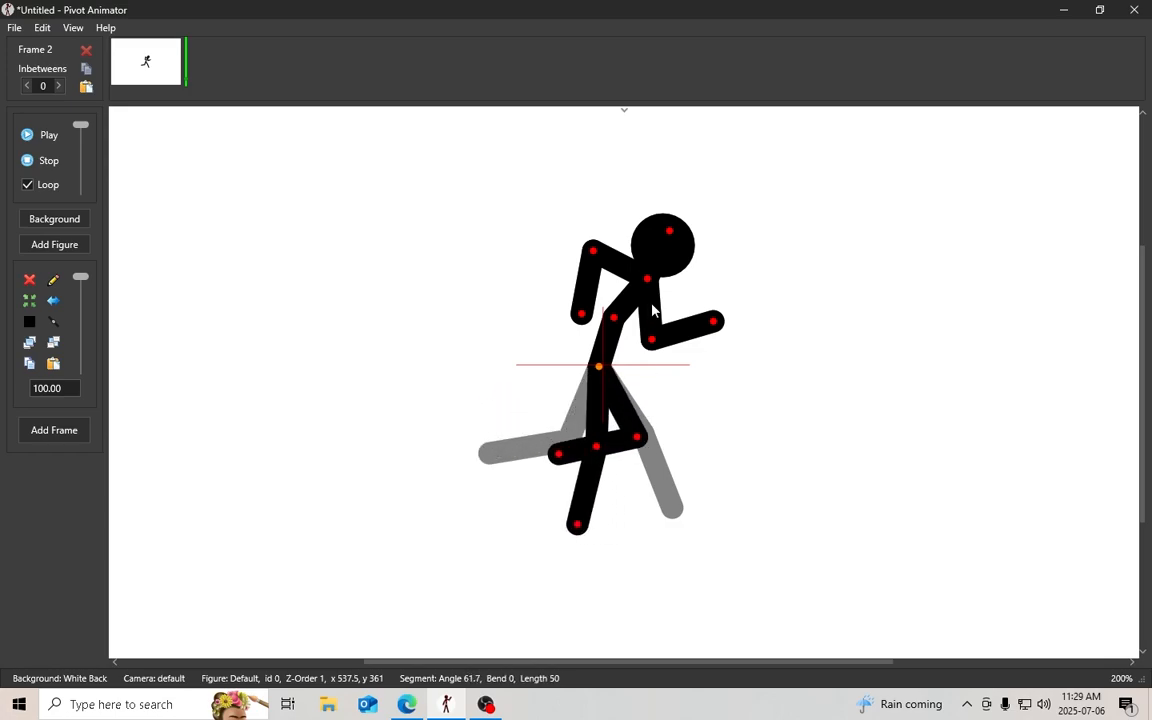
pyautogui.moveTo(653, 340); pyautogui.dragTo(583, 322)
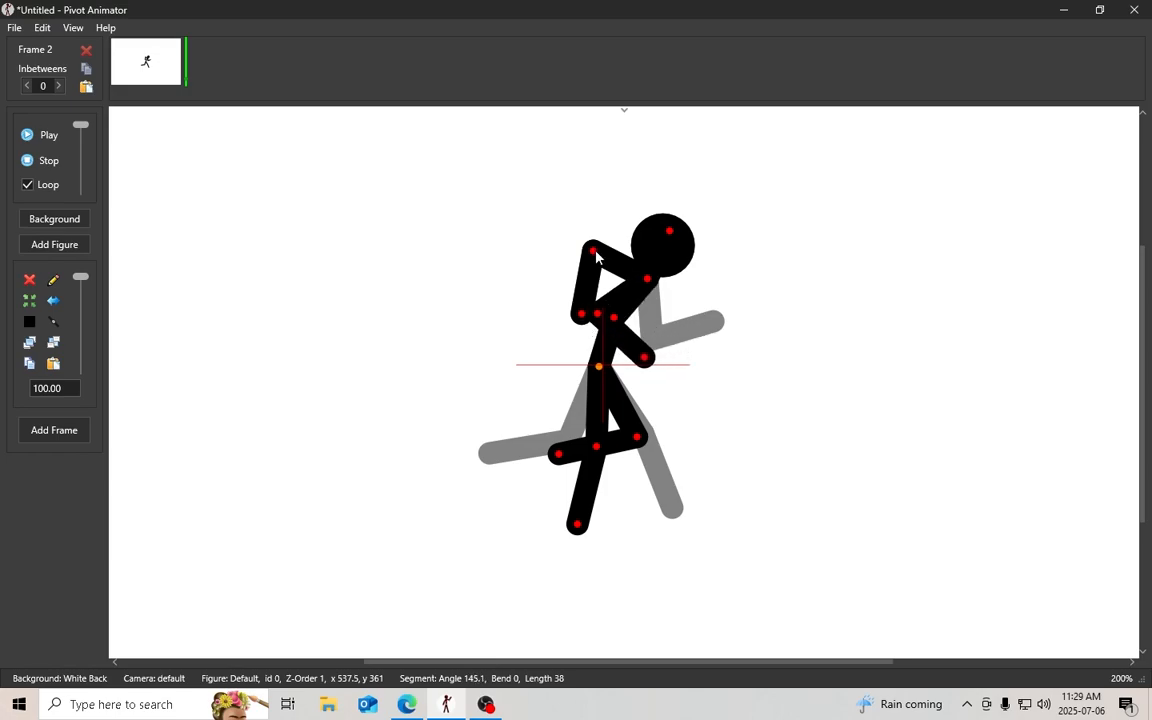
pyautogui.moveTo(594, 251); pyautogui.dragTo(603, 301)
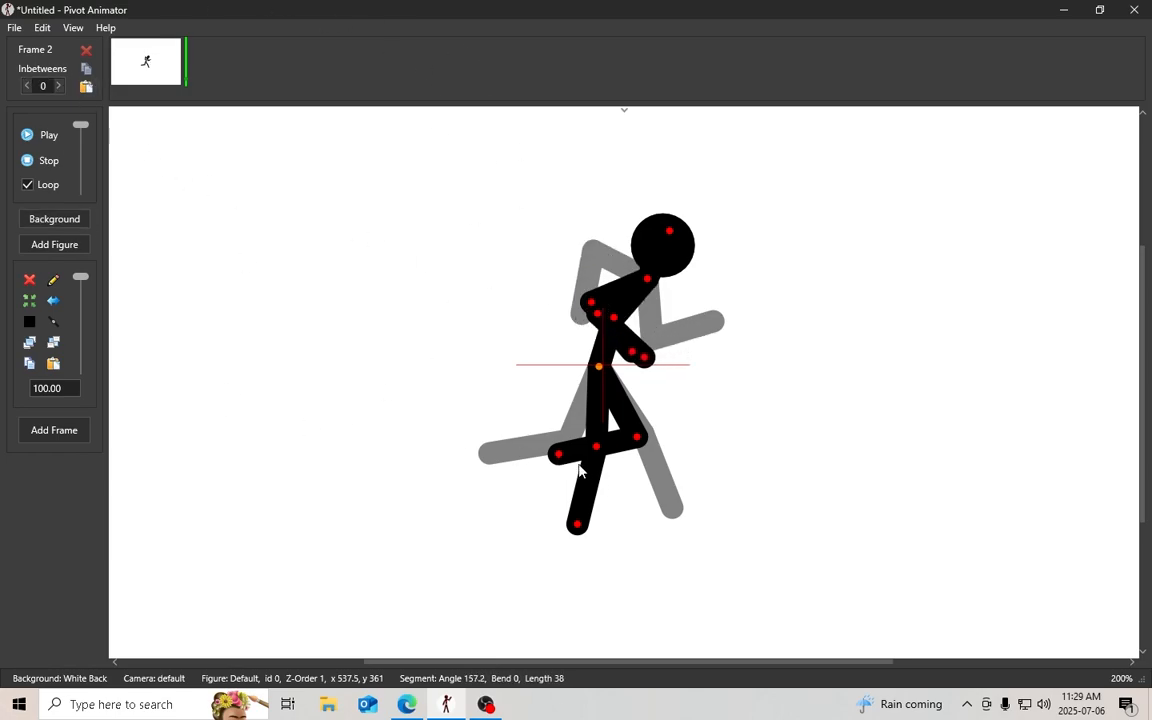
pyautogui.moveTo(560, 456); pyautogui.dragTo(563, 441)
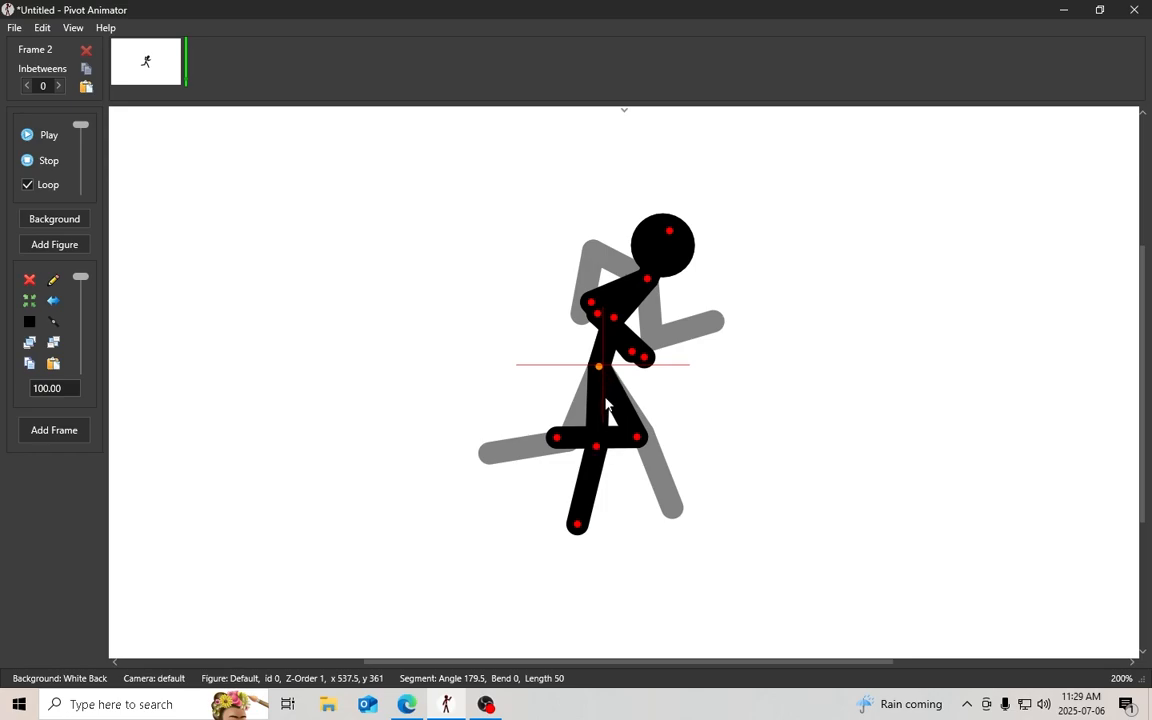
# Add the mid-stride pose as a frame, then spread the legs for frame 3 with the rear shin kicked up behind
pyautogui.press('space')
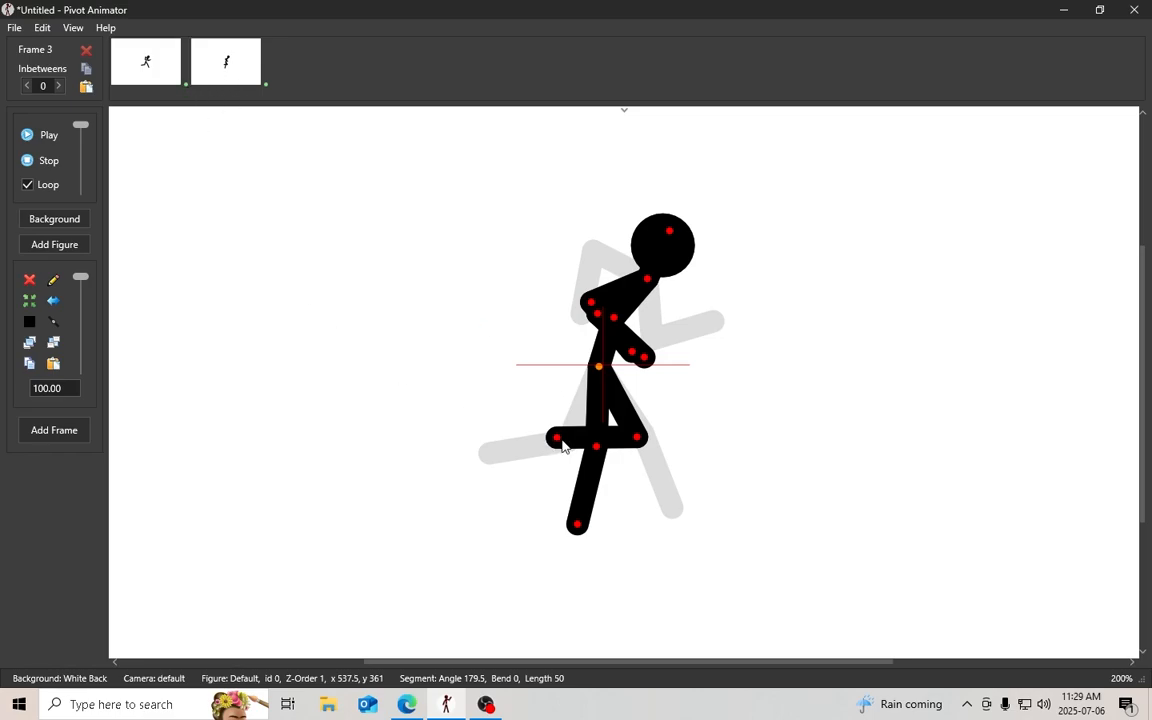
pyautogui.moveTo(557, 438)
pyautogui.mouseDown()
pyautogui.moveTo(615, 478)
pyautogui.moveTo(557, 441)
pyautogui.mouseUp()
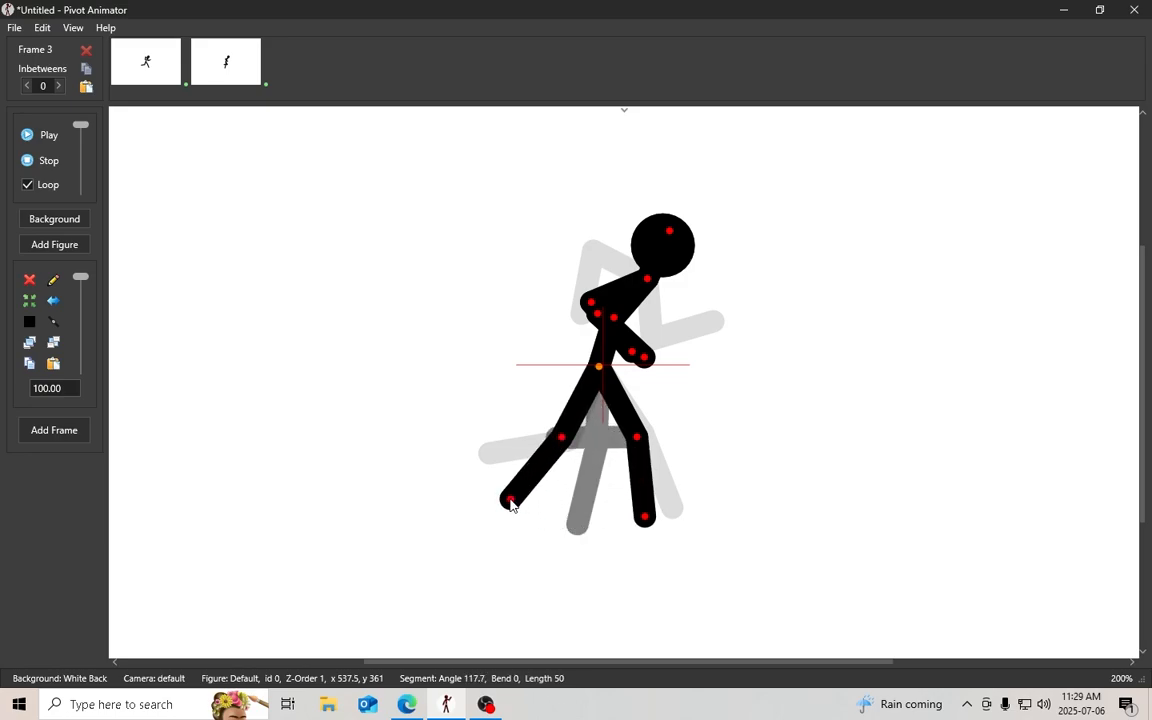
pyautogui.moveTo(509, 501); pyautogui.dragTo(495, 404)
# Pose frame 3 with the rear elbow raised behind, the front forearm reaching forward, and the front leg extended ahead with a slanted shin
pyautogui.moveTo(636, 352); pyautogui.dragTo(632, 348)
pyautogui.moveTo(592, 300); pyautogui.dragTo(587, 268)
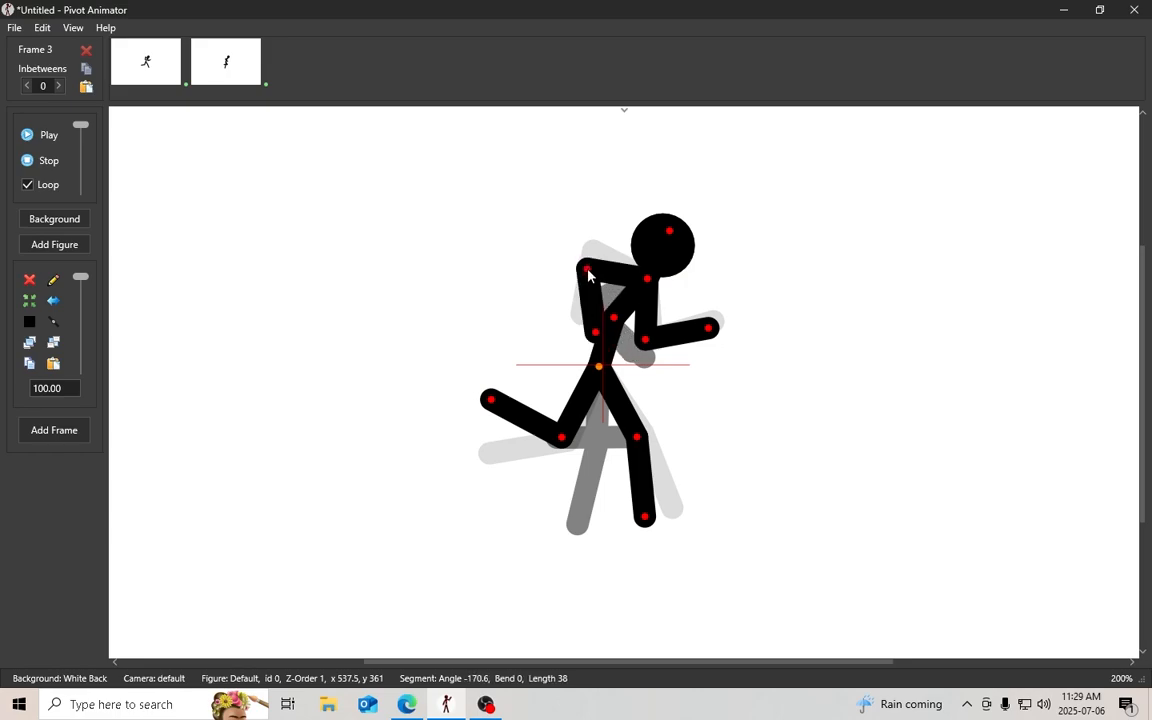
pyautogui.moveTo(596, 342); pyautogui.dragTo(563, 328)
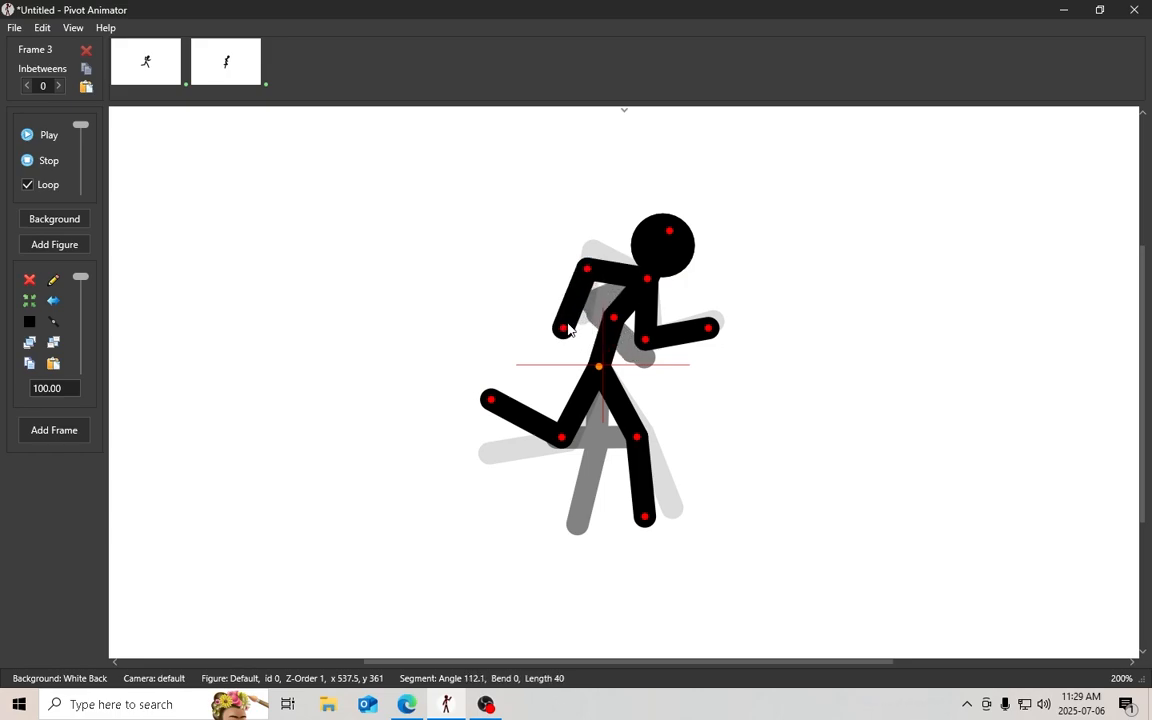
pyautogui.moveTo(645, 340); pyautogui.dragTo(658, 348)
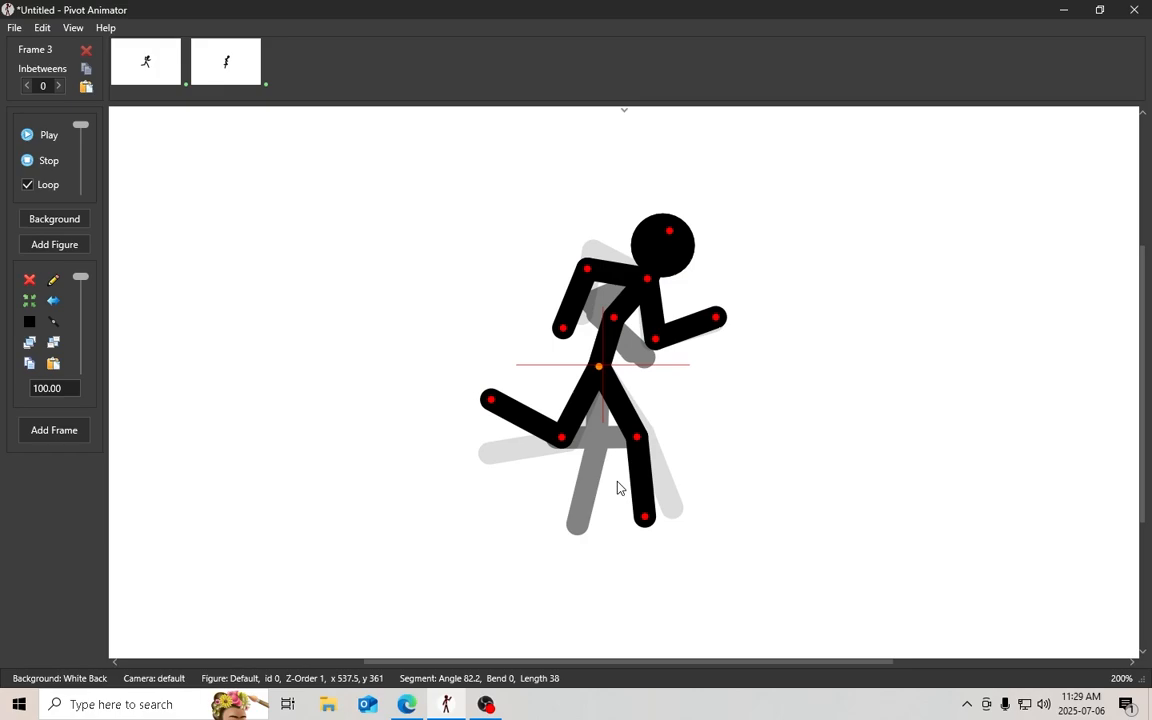
pyautogui.moveTo(638, 440); pyautogui.dragTo(644, 434)
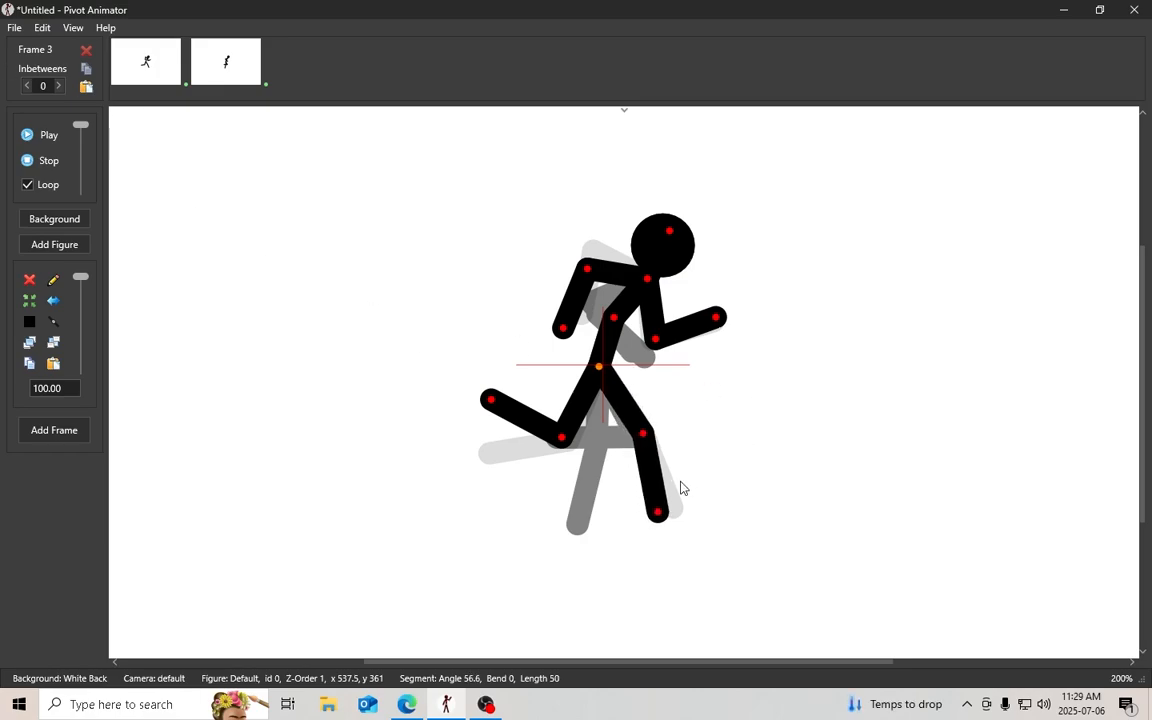
pyautogui.moveTo(658, 513); pyautogui.dragTo(668, 510)
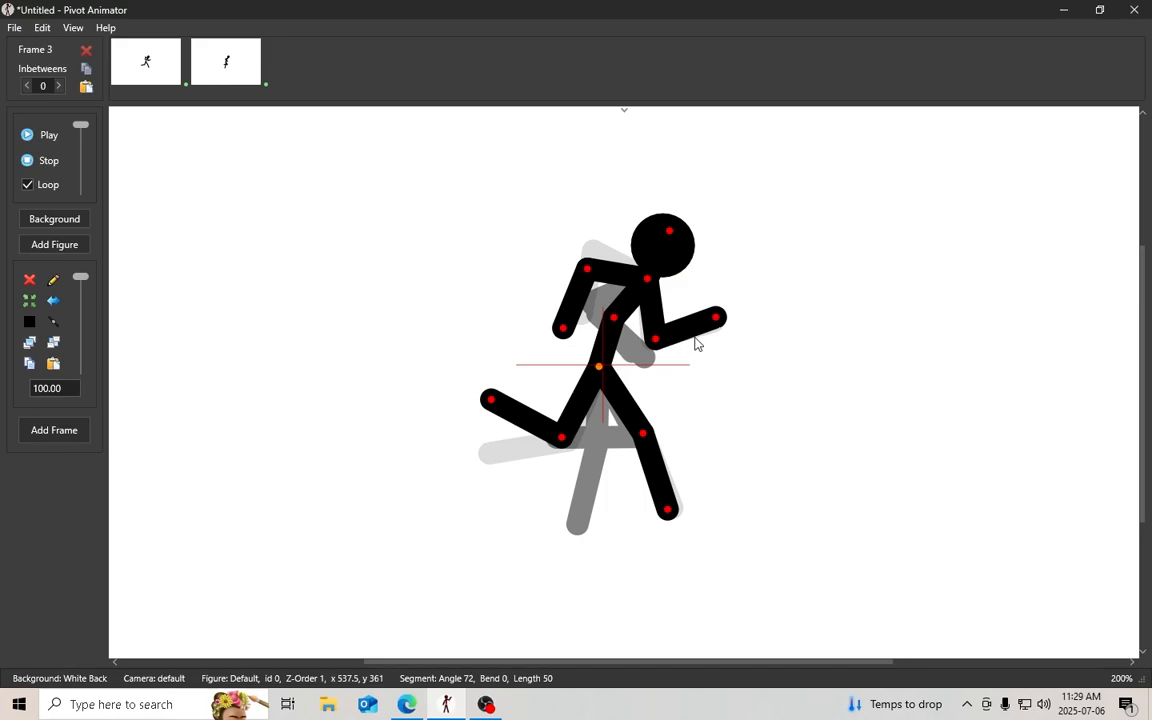
pyautogui.click(43, 28)
pyautogui.click(531, 90)
pyautogui.click(73, 28)
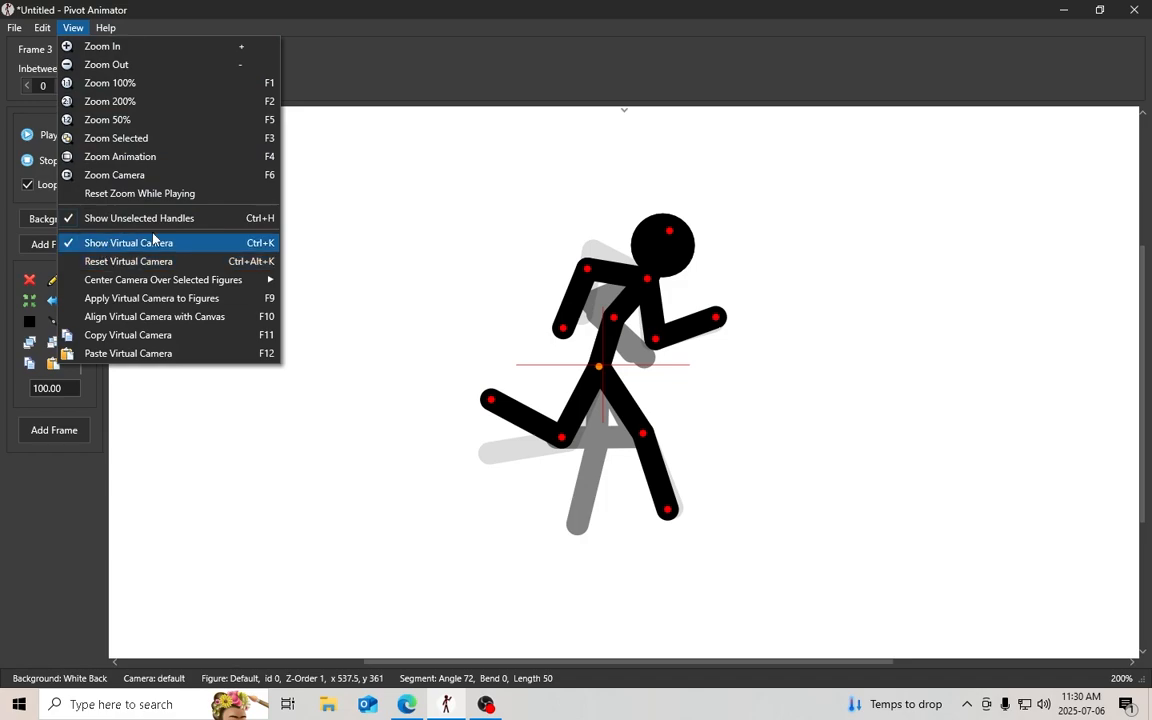
pyautogui.click(645, 55)
pyautogui.scroll(-1, 632, 358)
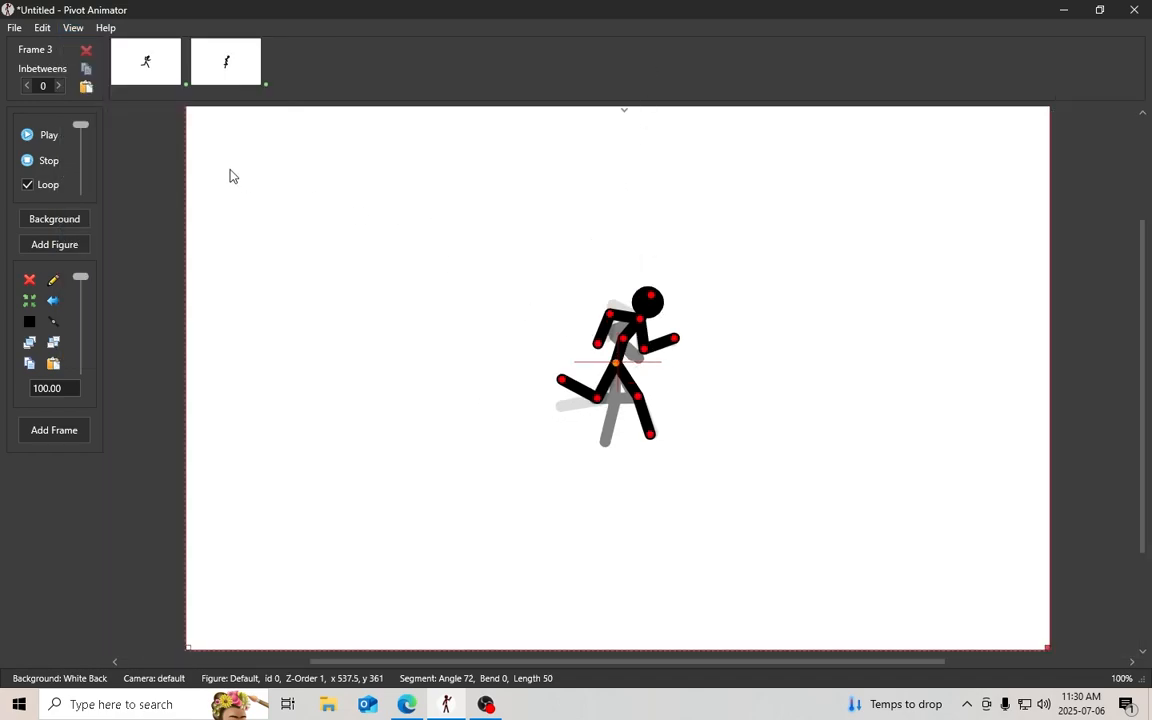
pyautogui.scroll(1, 517, 380)
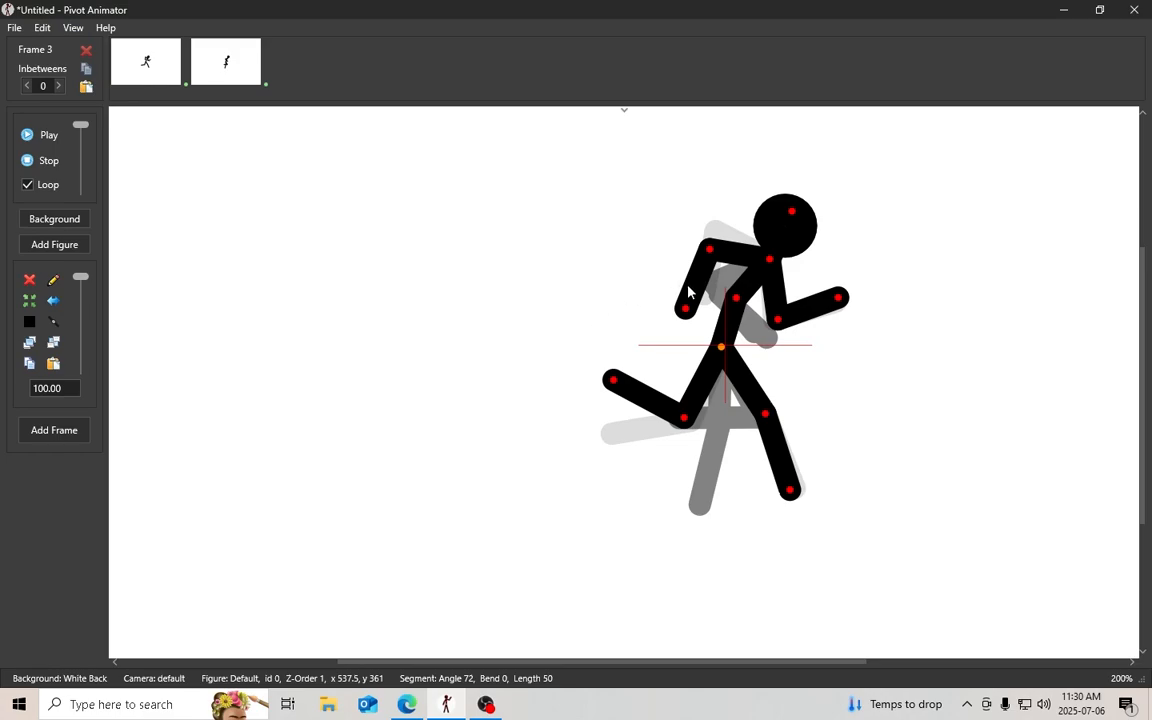
pyautogui.moveTo(637, 318); pyautogui.dragTo(504, 344)
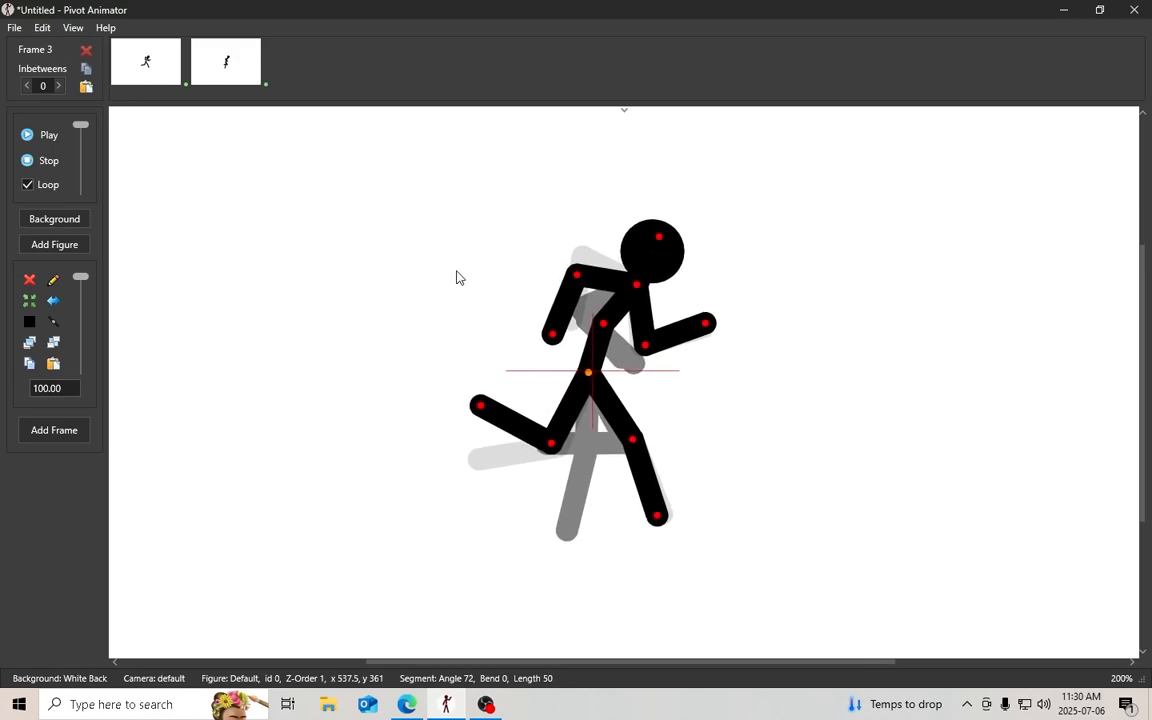
# Add the second stride pose as frame 3 and preview the looping run animation
pyautogui.press('space')
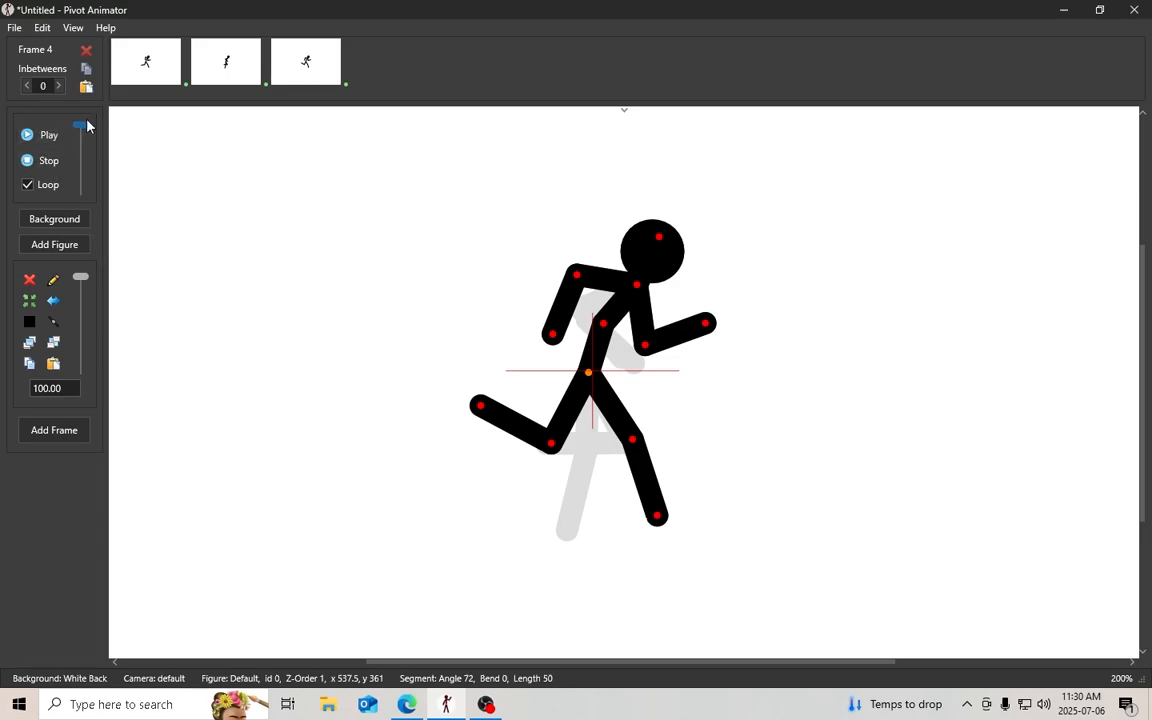
pyautogui.click(51, 141)
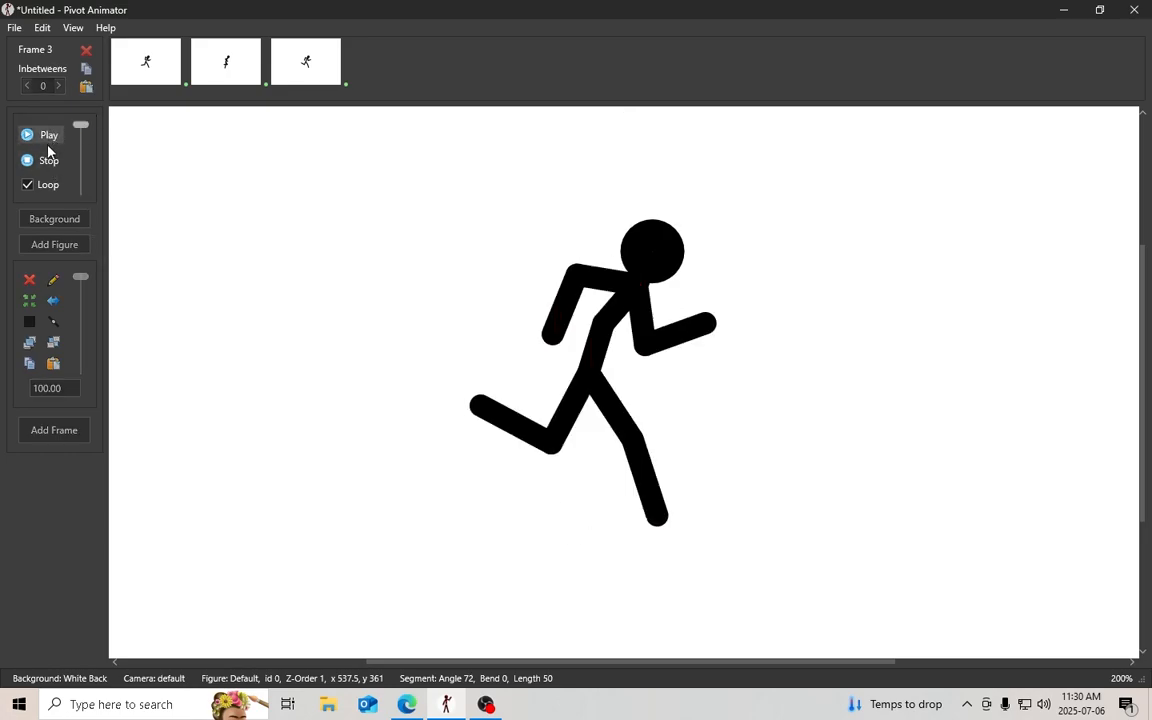
pyautogui.click(47, 167)
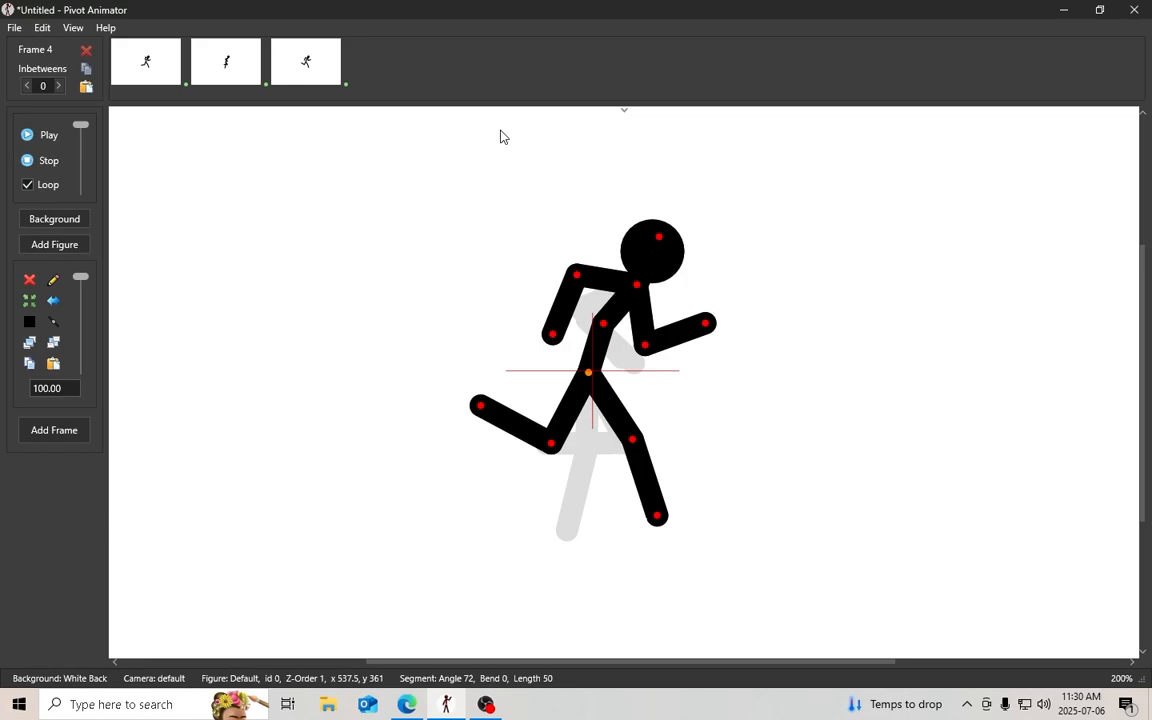
# Set the inbetweens of all three frames to 3 and preview the smoothed animation
pyautogui.click(150, 66)
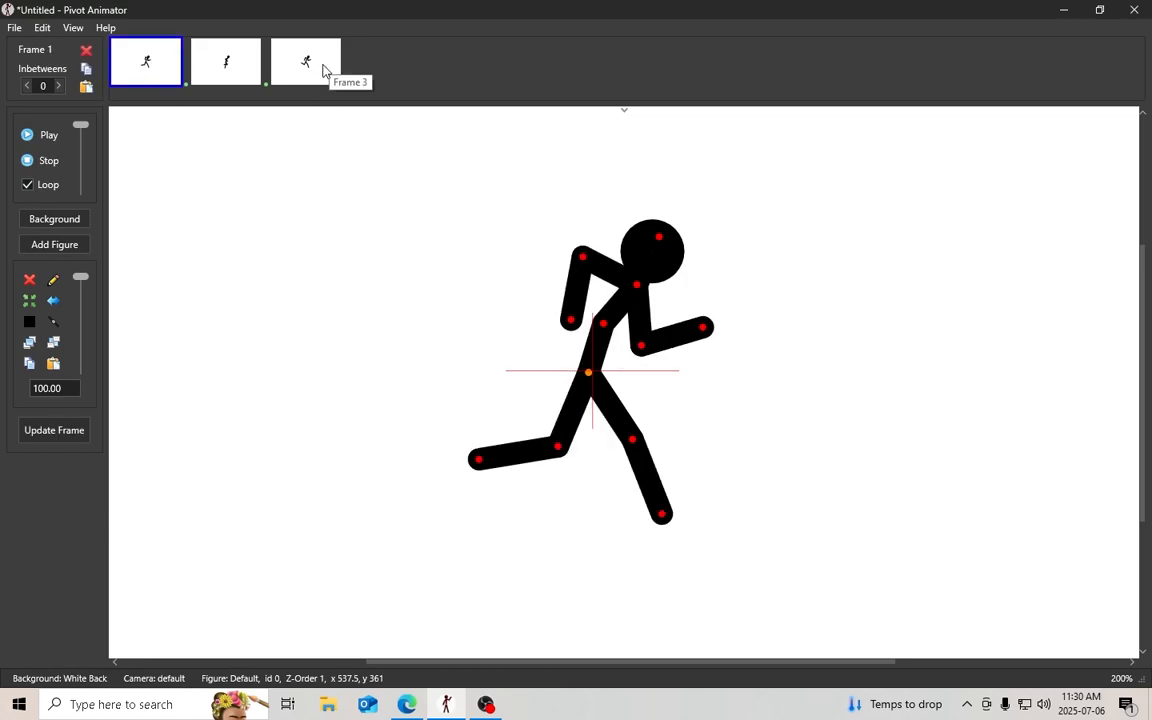
pyautogui.keyDown('shift'); pyautogui.click(318, 72); pyautogui.keyUp('shift')
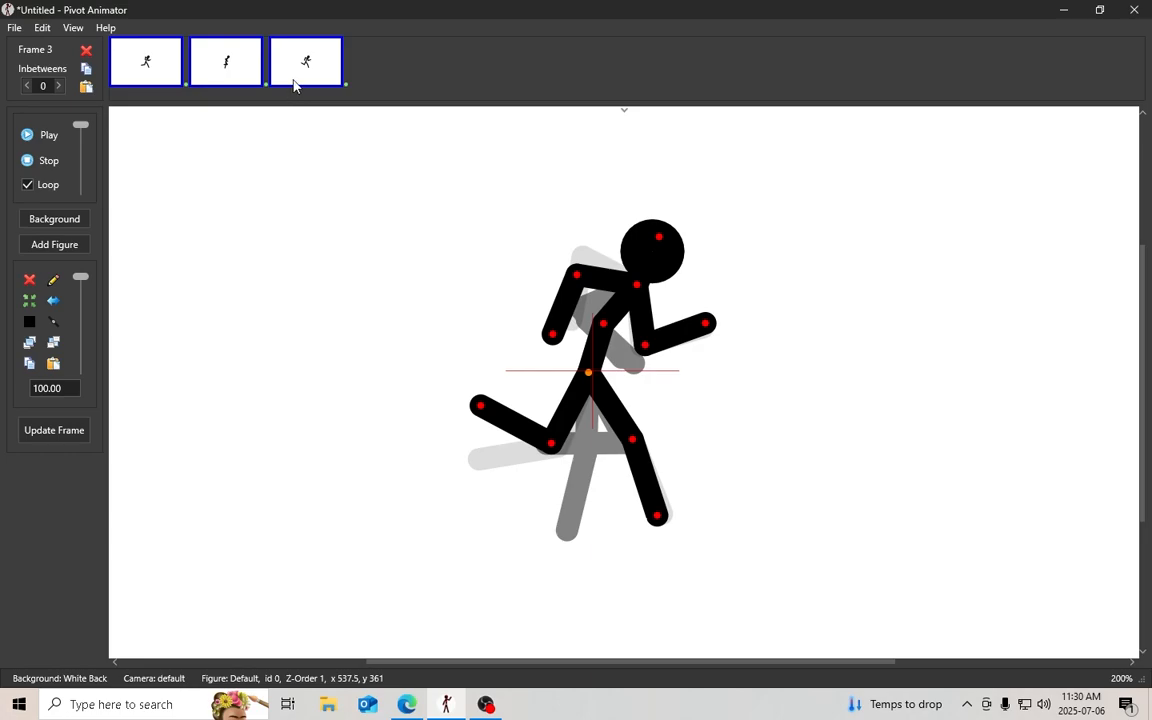
pyautogui.click(58, 86)
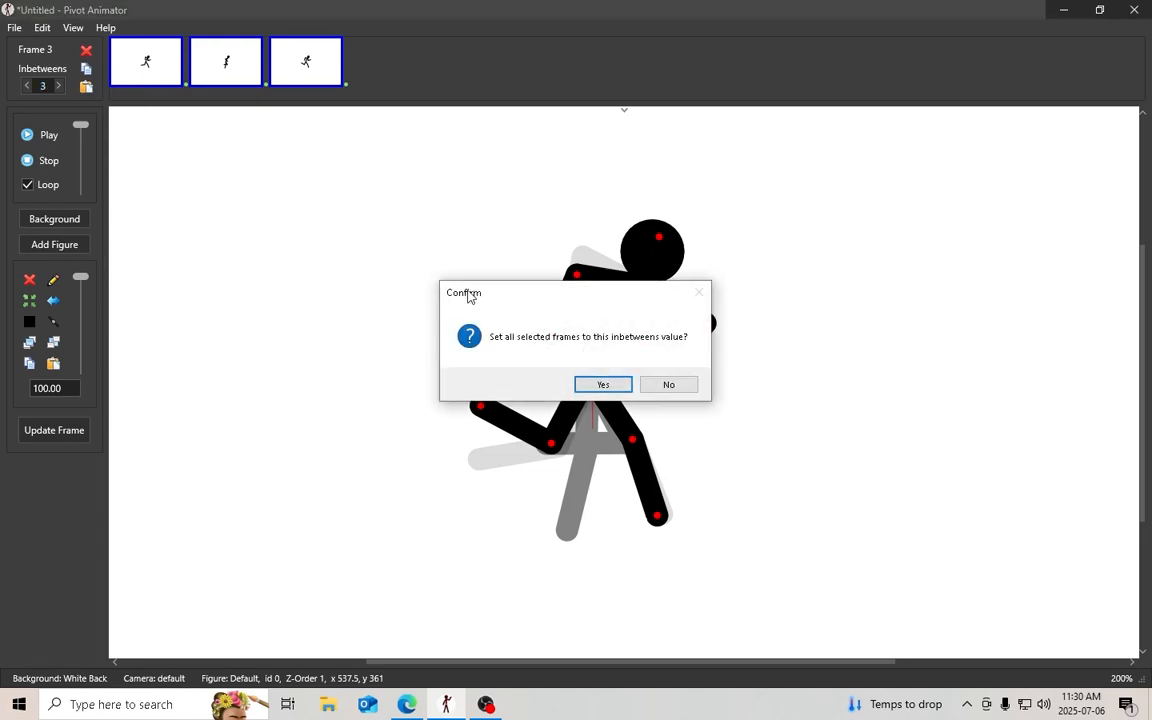
pyautogui.click(601, 386)
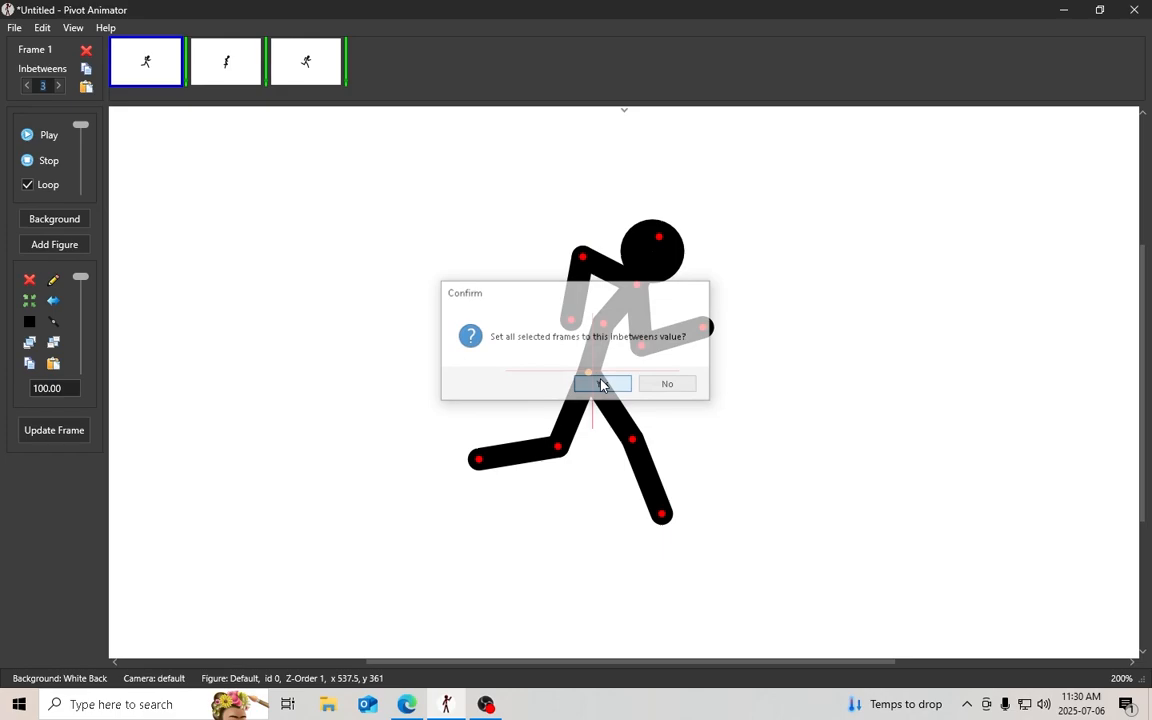
pyautogui.click(46, 145)
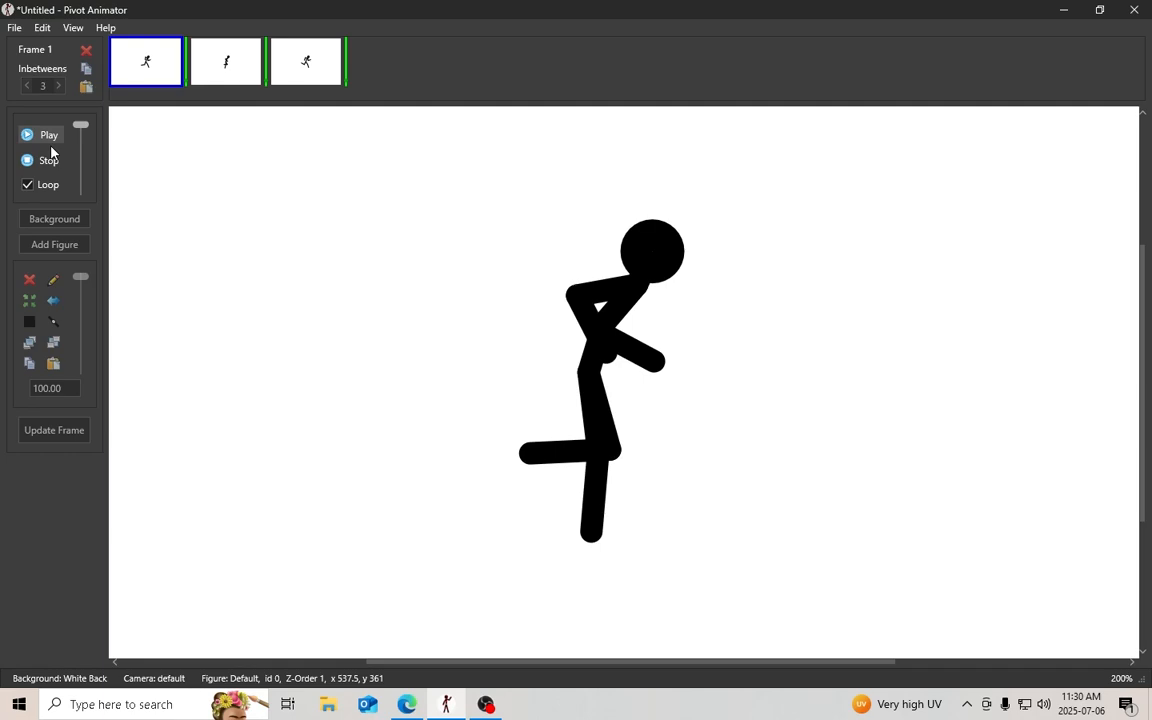
pyautogui.click(48, 159)
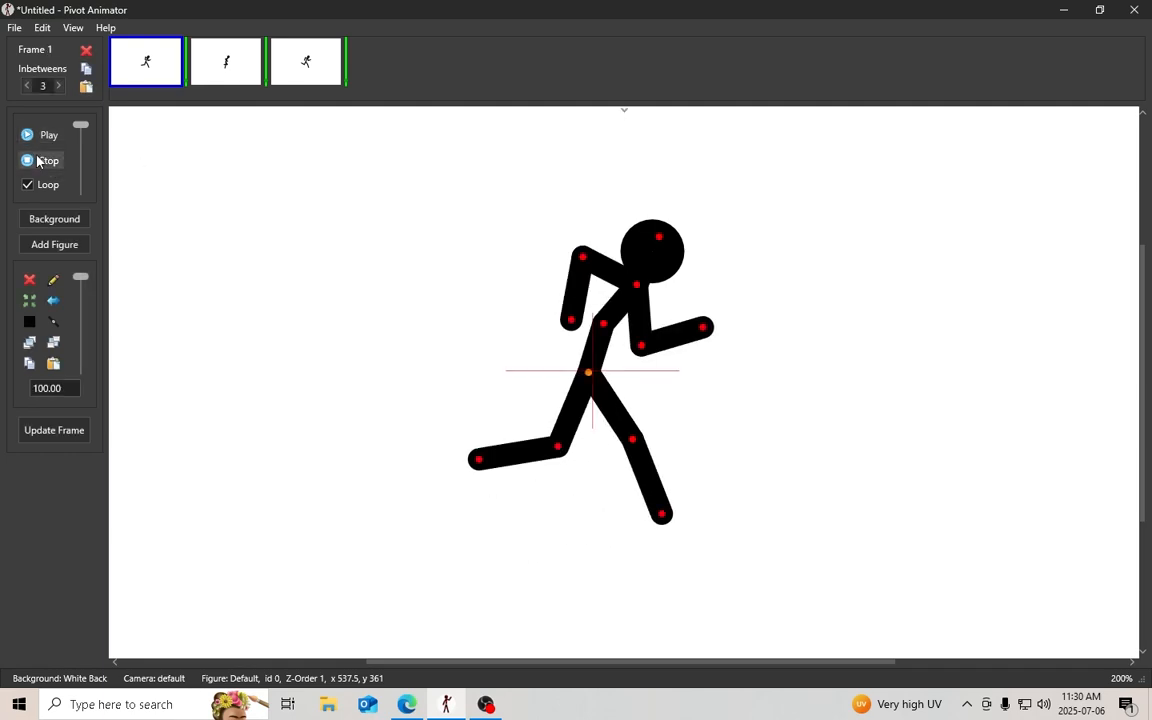
# Lean the upper torso and head slightly further forward in frame 2, update the frame, and preview the animation
pyautogui.click(227, 68)
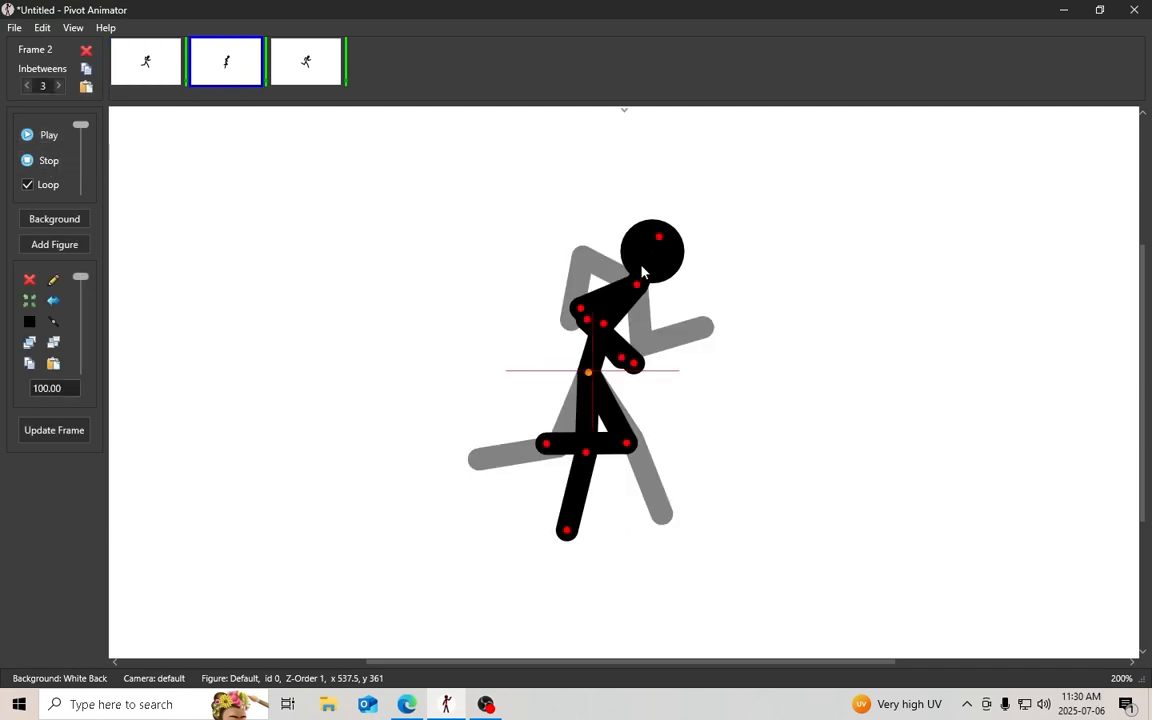
pyautogui.moveTo(630, 291); pyautogui.dragTo(650, 291)
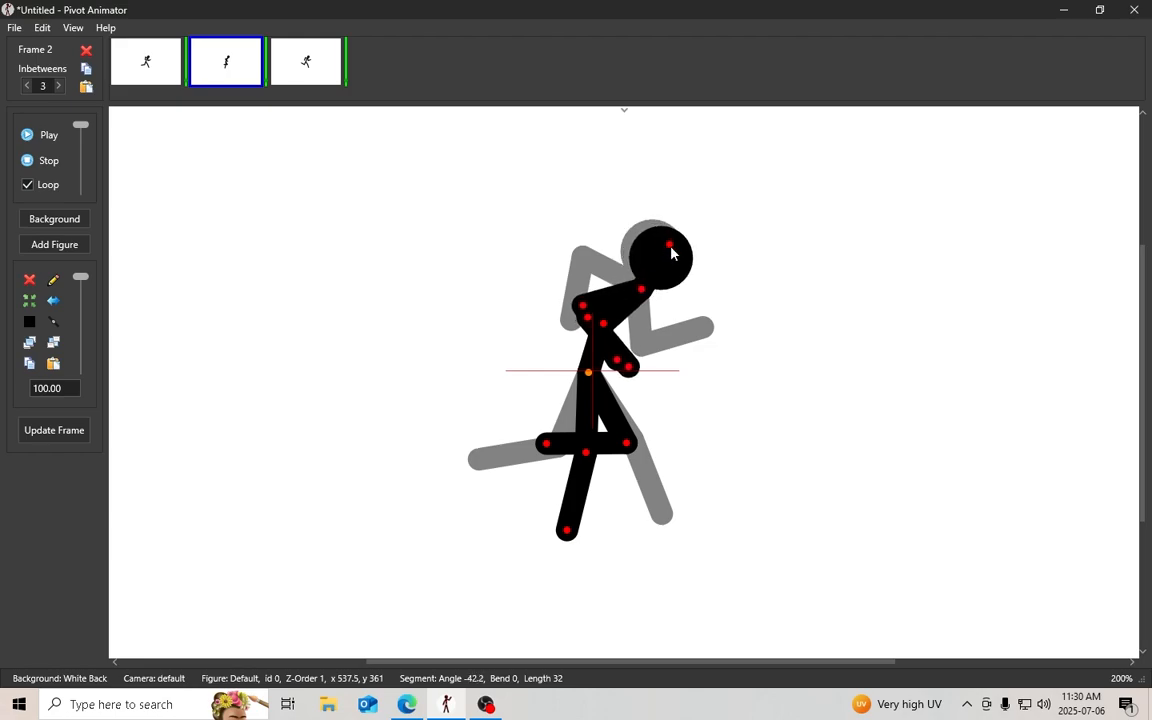
pyautogui.moveTo(671, 247); pyautogui.dragTo(668, 246)
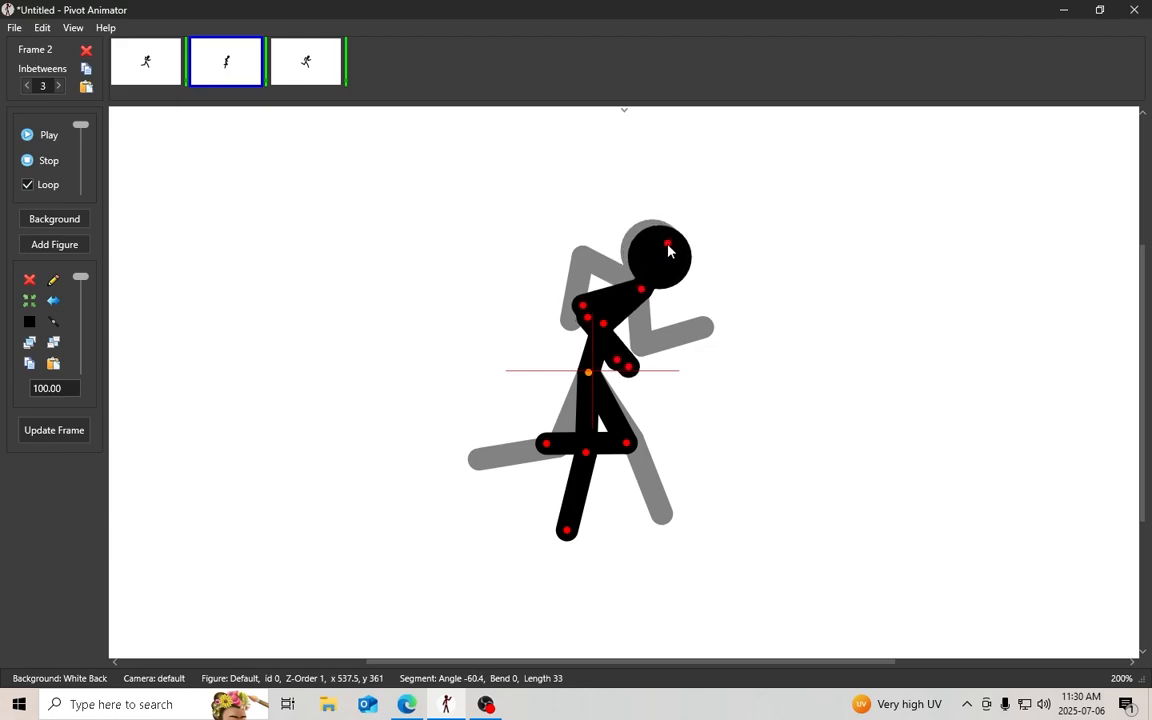
pyautogui.click(40, 435)
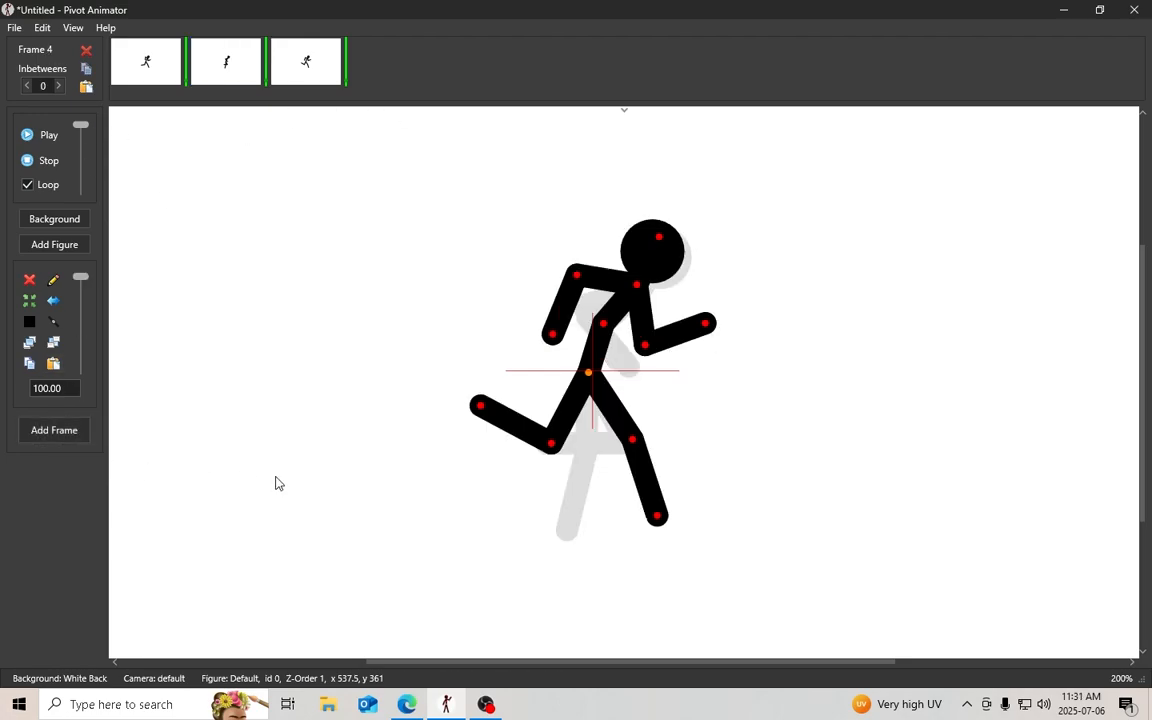
pyautogui.click(47, 134)
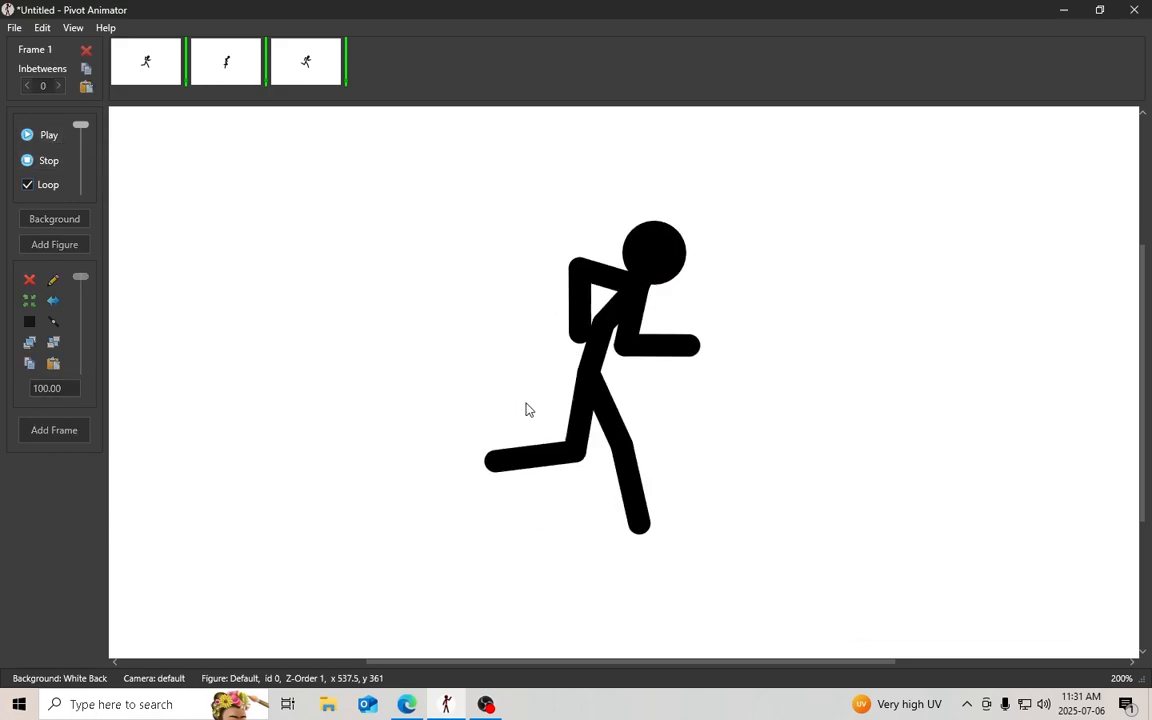
pyautogui.click(55, 159)
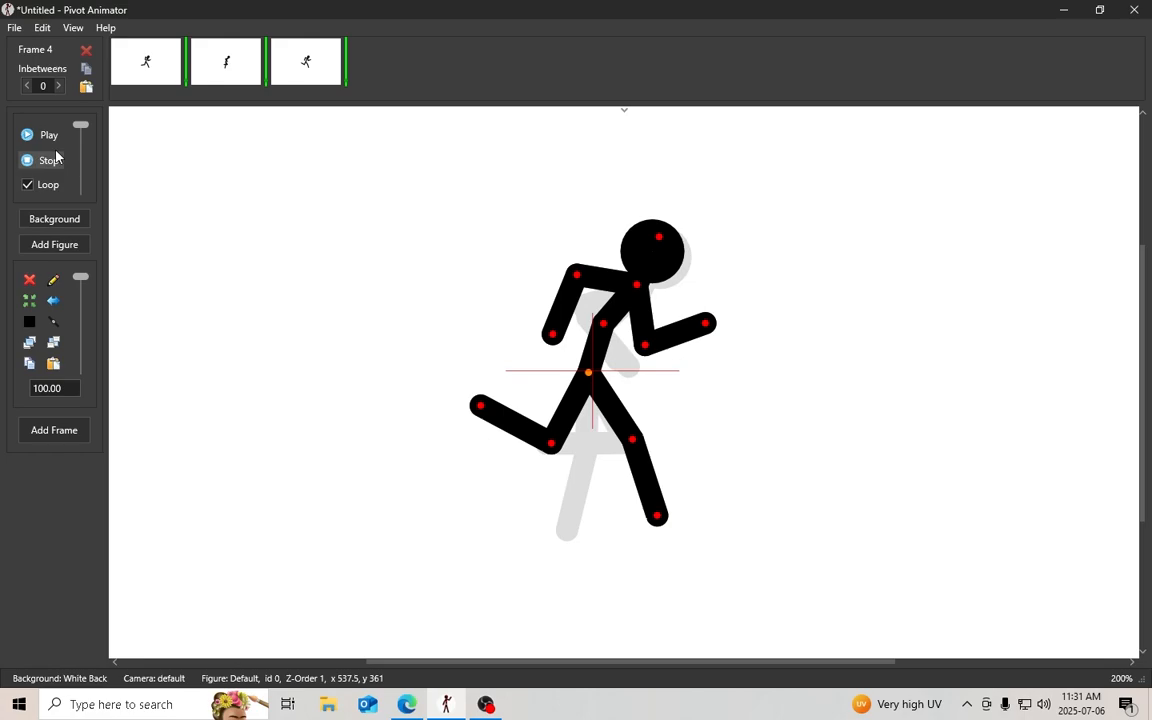
# Raise the whole figure slightly in frame 1 to y 358.5 and frame 3 to y 359, update both frames, and preview the animation
pyautogui.click(141, 72)
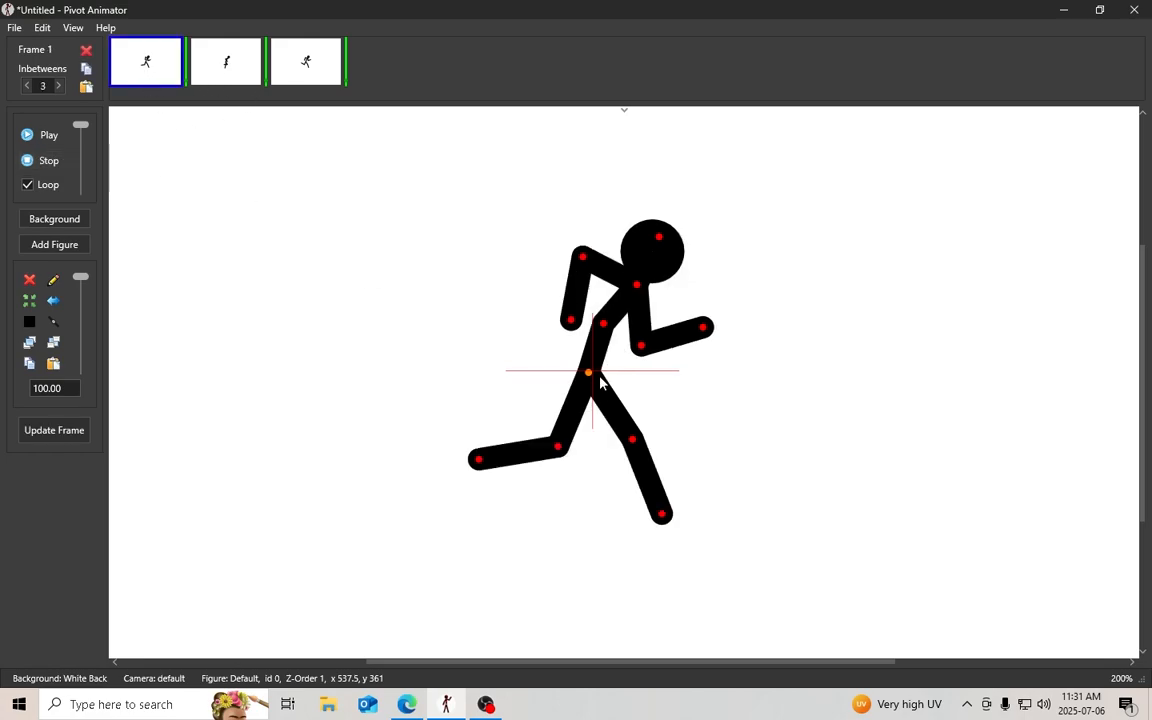
pyautogui.moveTo(589, 375); pyautogui.dragTo(589, 371)
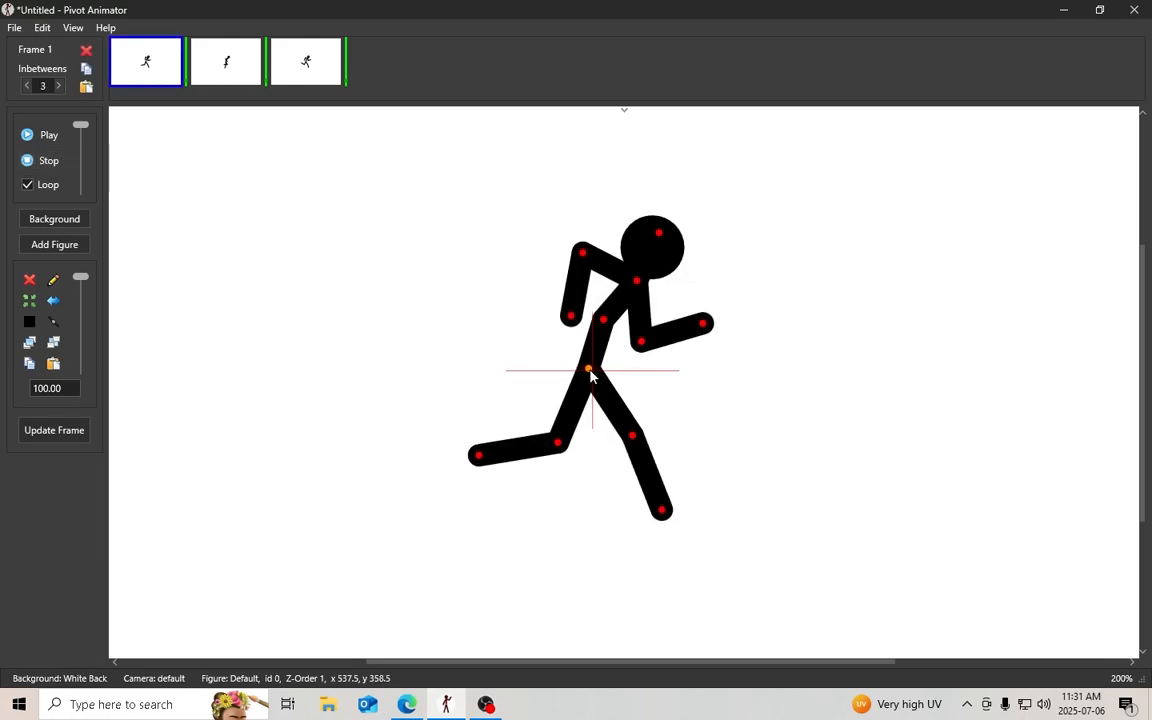
pyautogui.click(88, 432)
pyautogui.click(237, 81)
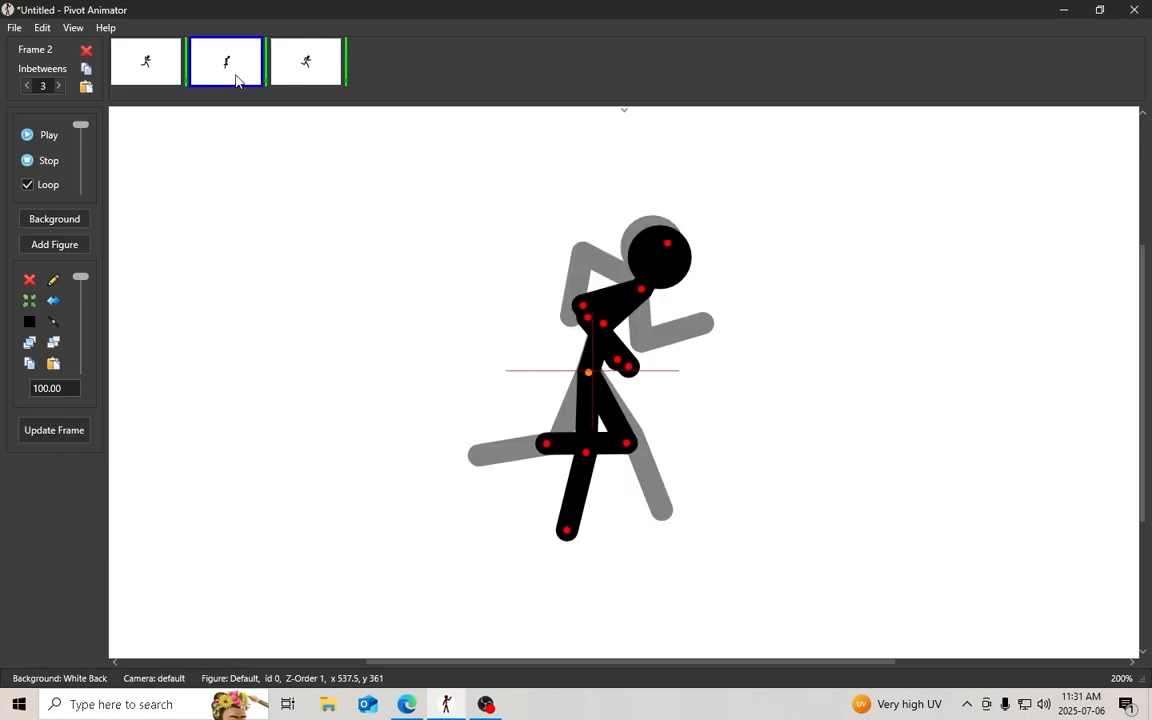
pyautogui.click(306, 84)
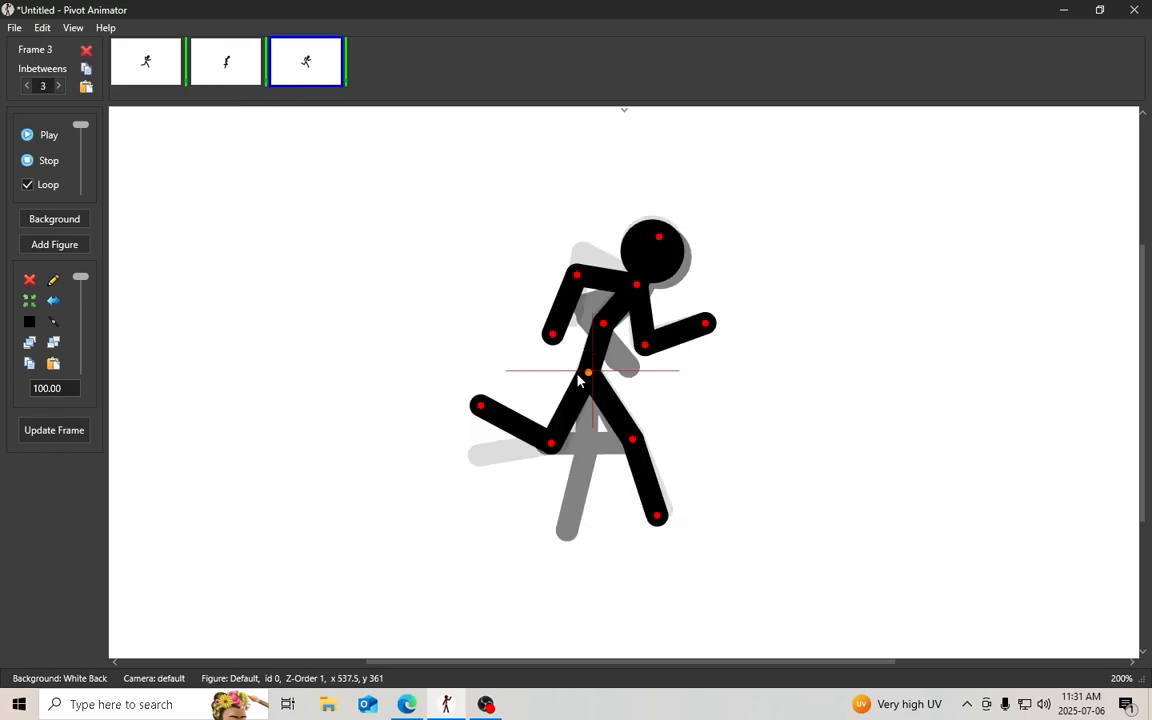
pyautogui.moveTo(588, 374); pyautogui.dragTo(589, 374)
pyautogui.click(45, 432)
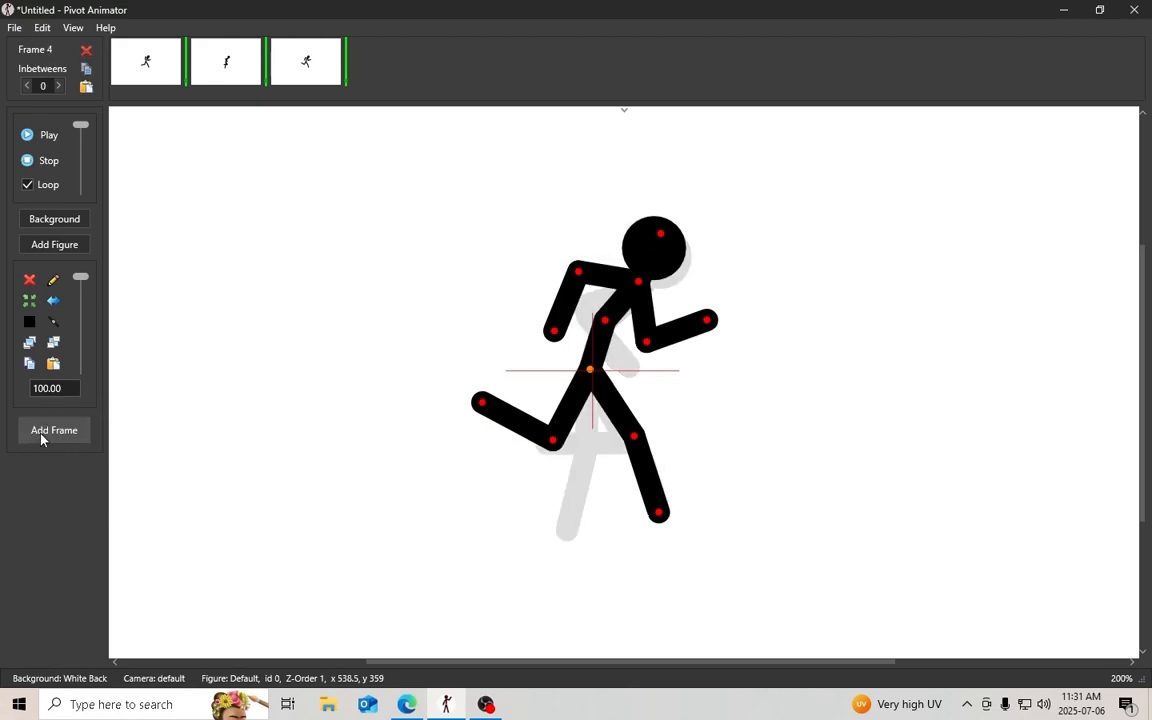
pyautogui.click(44, 137)
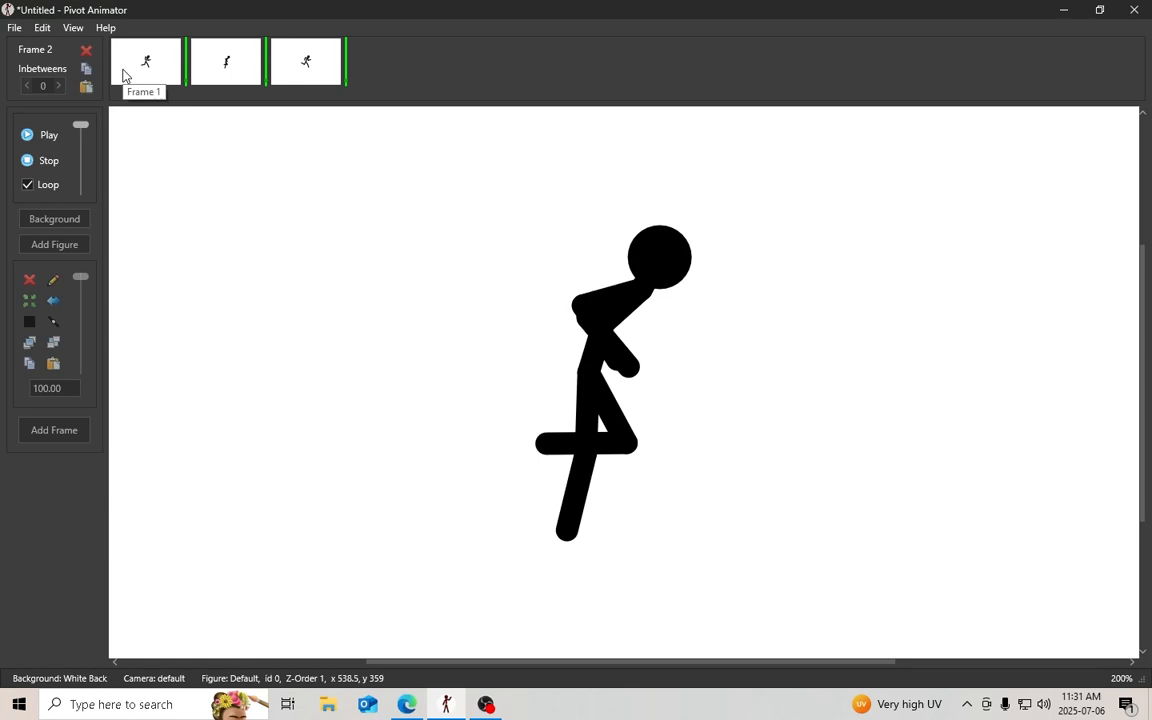
pyautogui.click(49, 160)
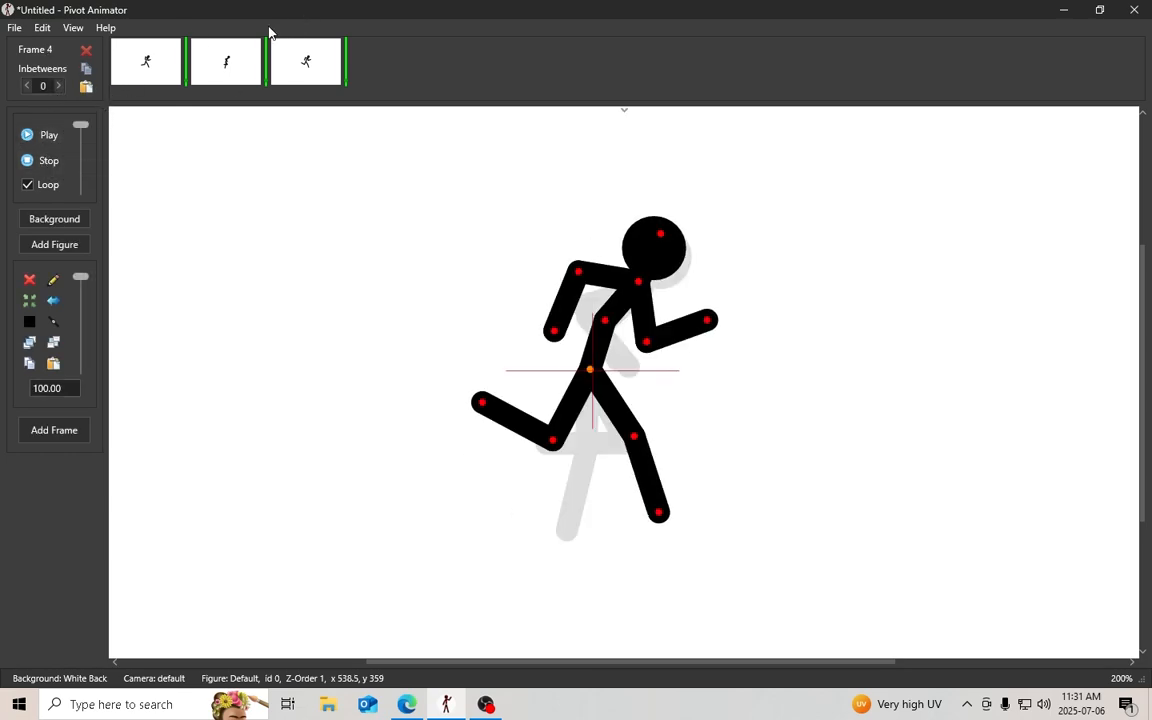
# Start a new animation project without saving the current running animation
pyautogui.click(12, 26)
pyautogui.click(35, 44)
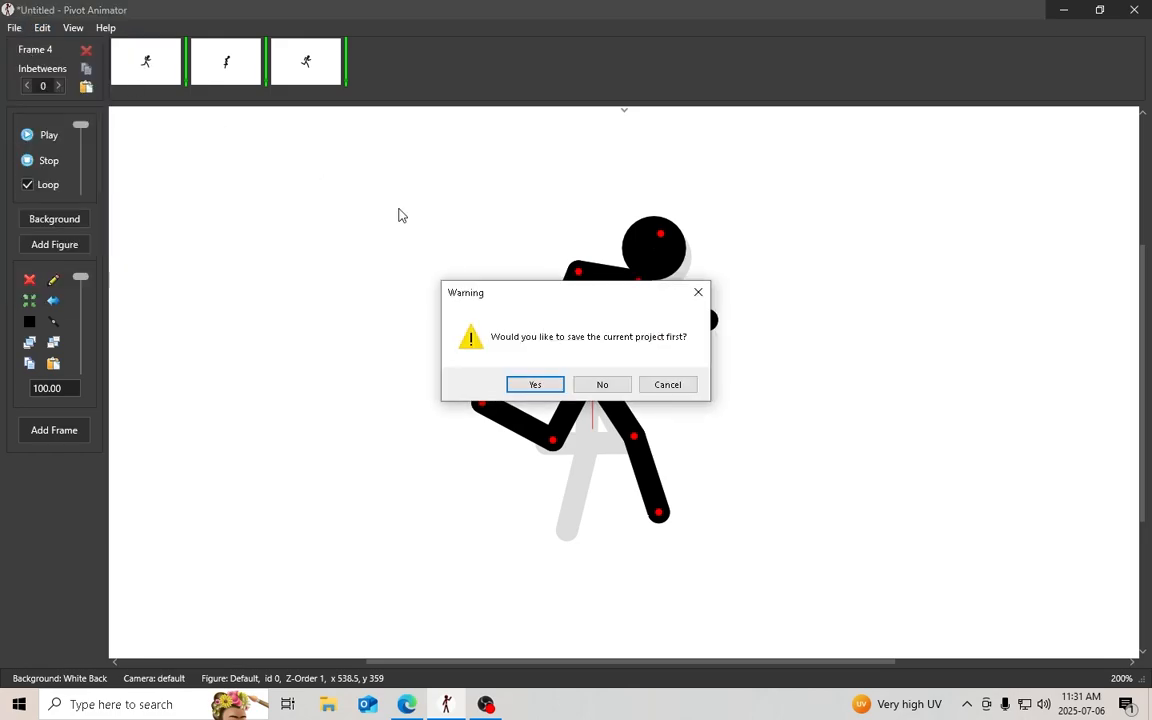
pyautogui.click(586, 386)
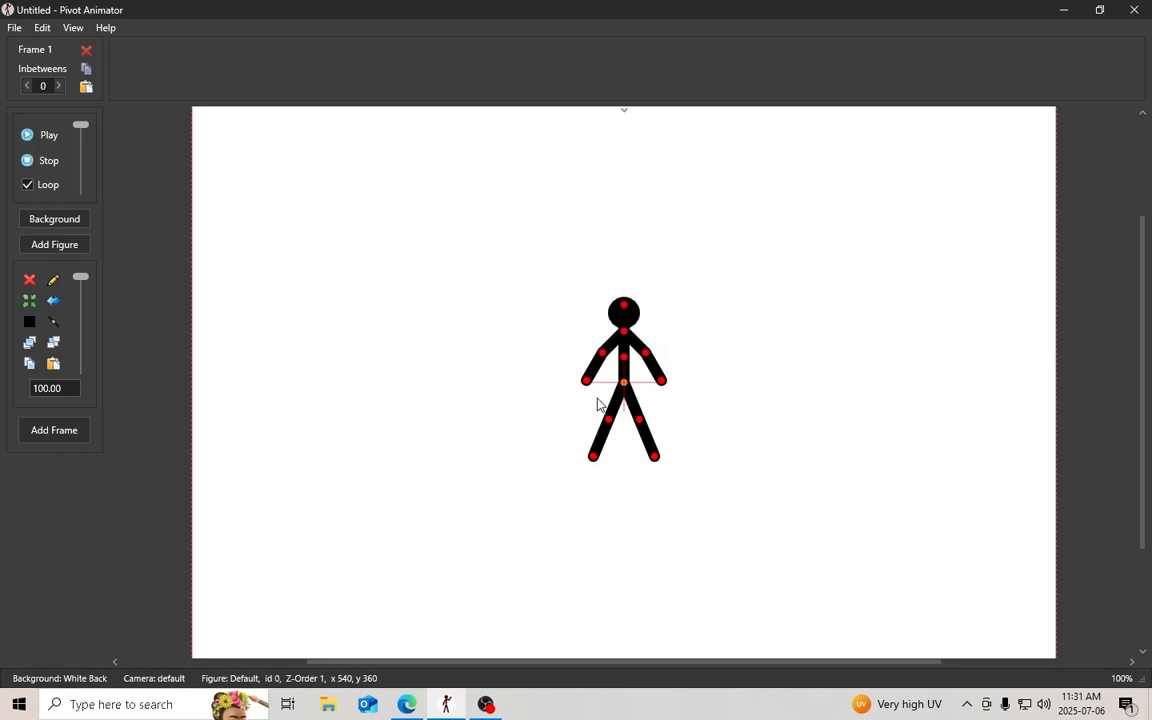
# Switch to Microsoft Edge and look over the first rows of figures in the Pivot Stk Library
pyautogui.click(409, 708)
pyautogui.click(487, 704)
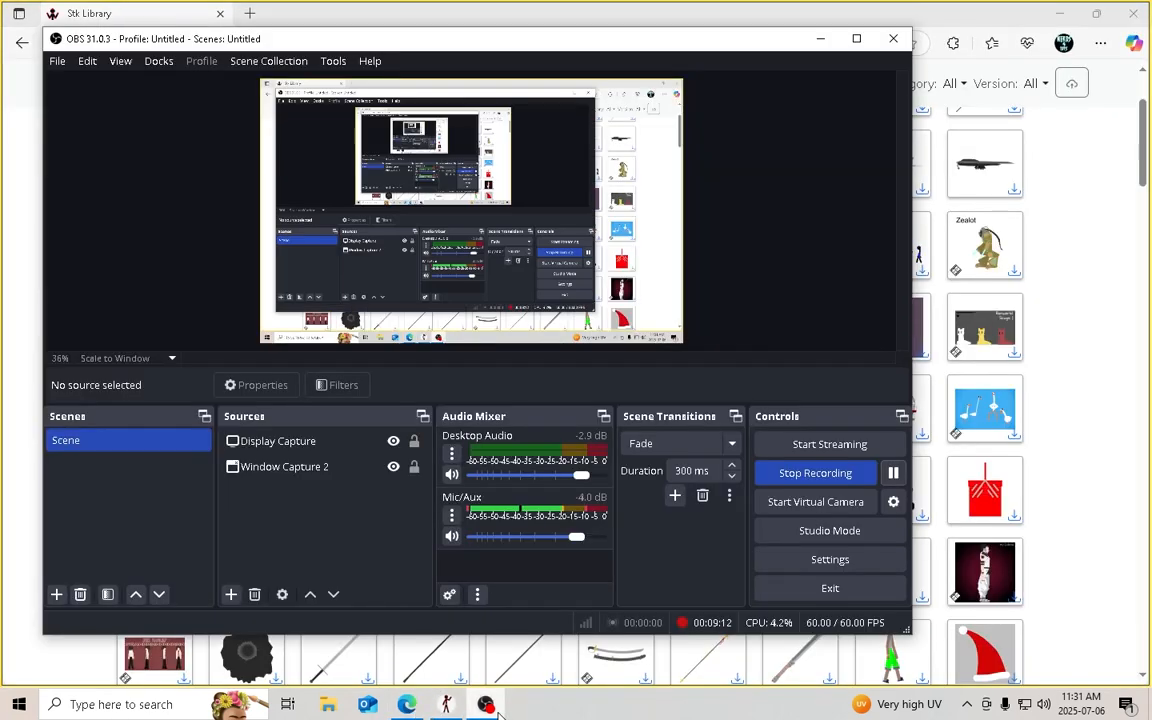
pyautogui.click(490, 700)
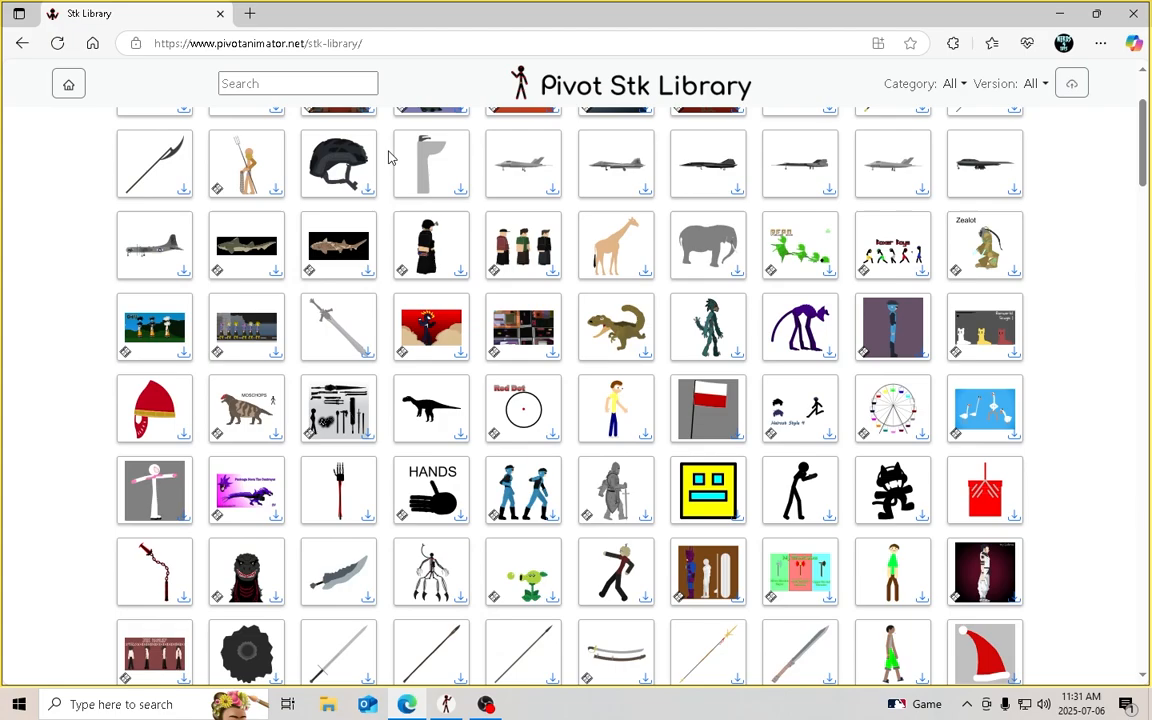
pyautogui.scroll(2, 533, 208)
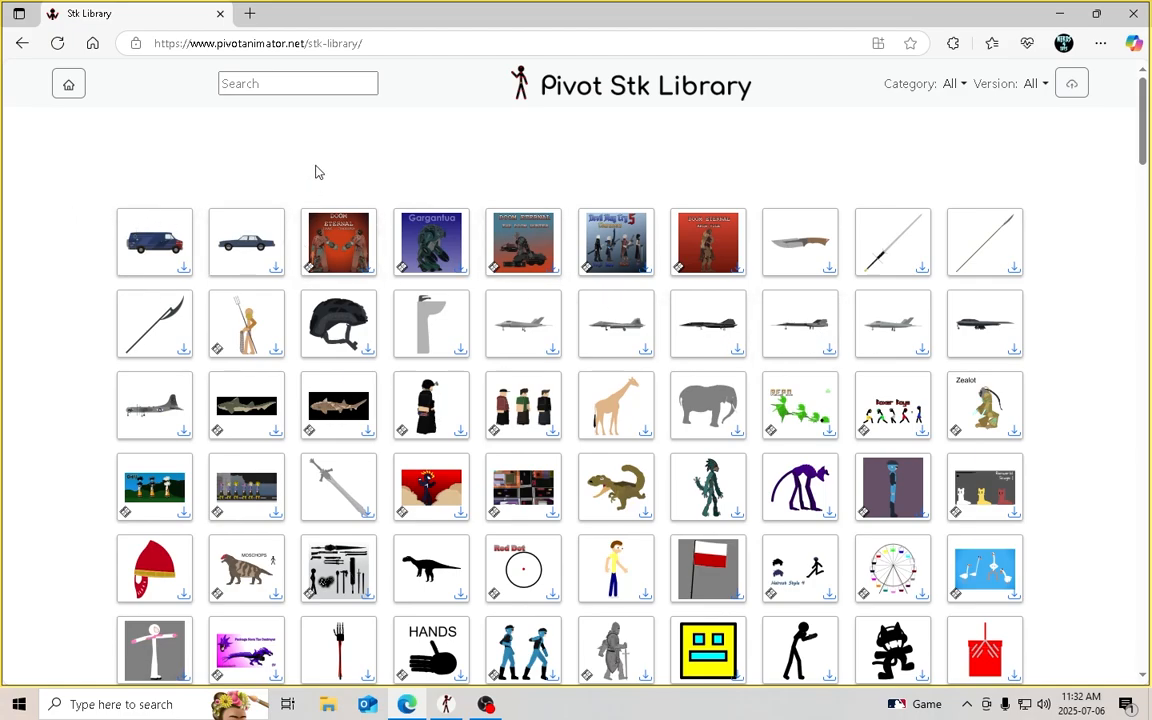
pyautogui.scroll(-3, 447, 143)
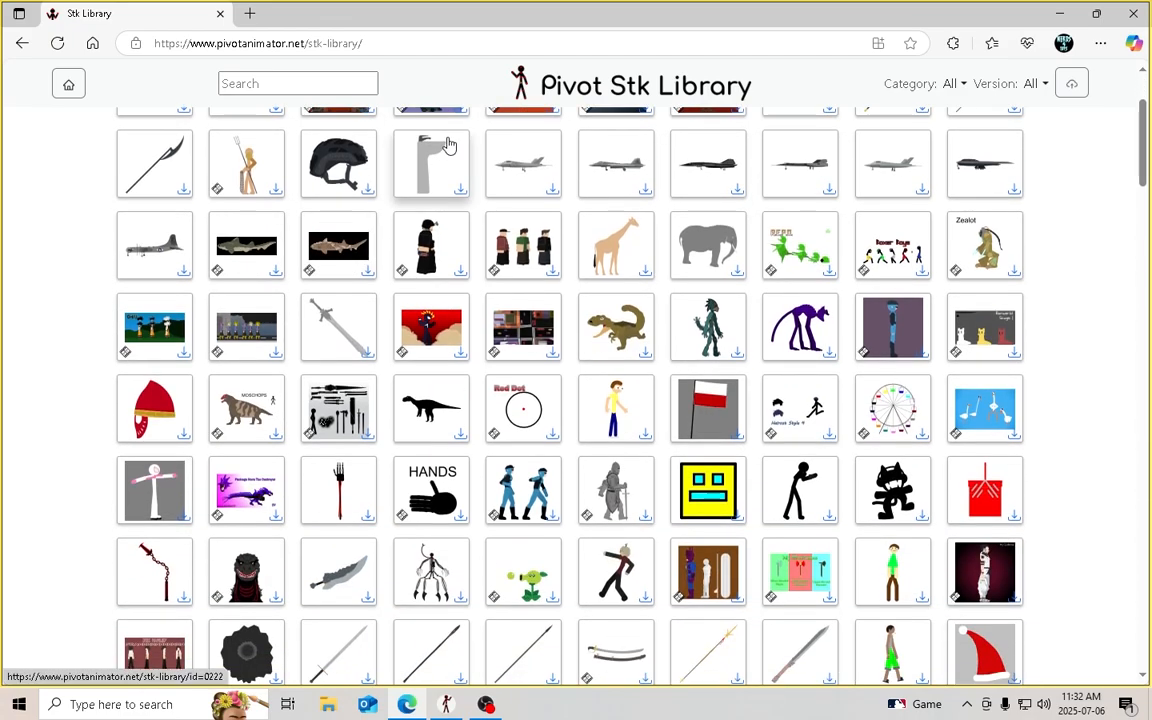
pyautogui.scroll(3, 452, 147)
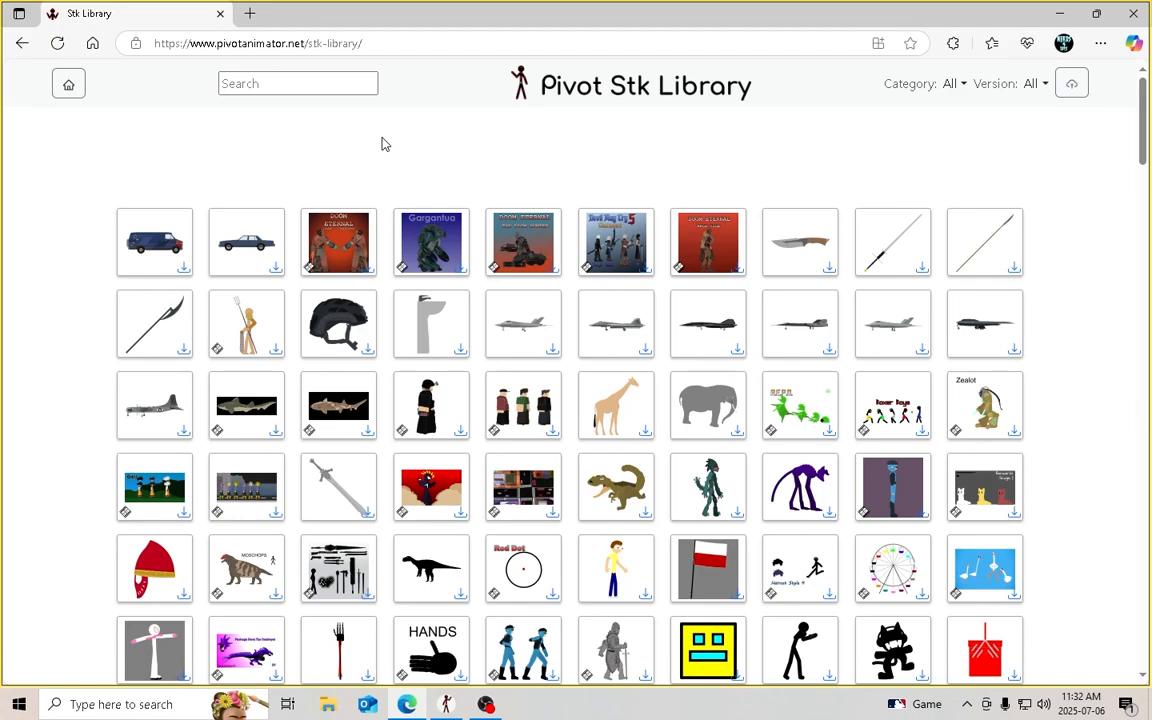
# View the details of the Tyrant - DOOM Eternal and Devil May Cry 5 Characters entries, closing each one
pyautogui.click(333, 235)
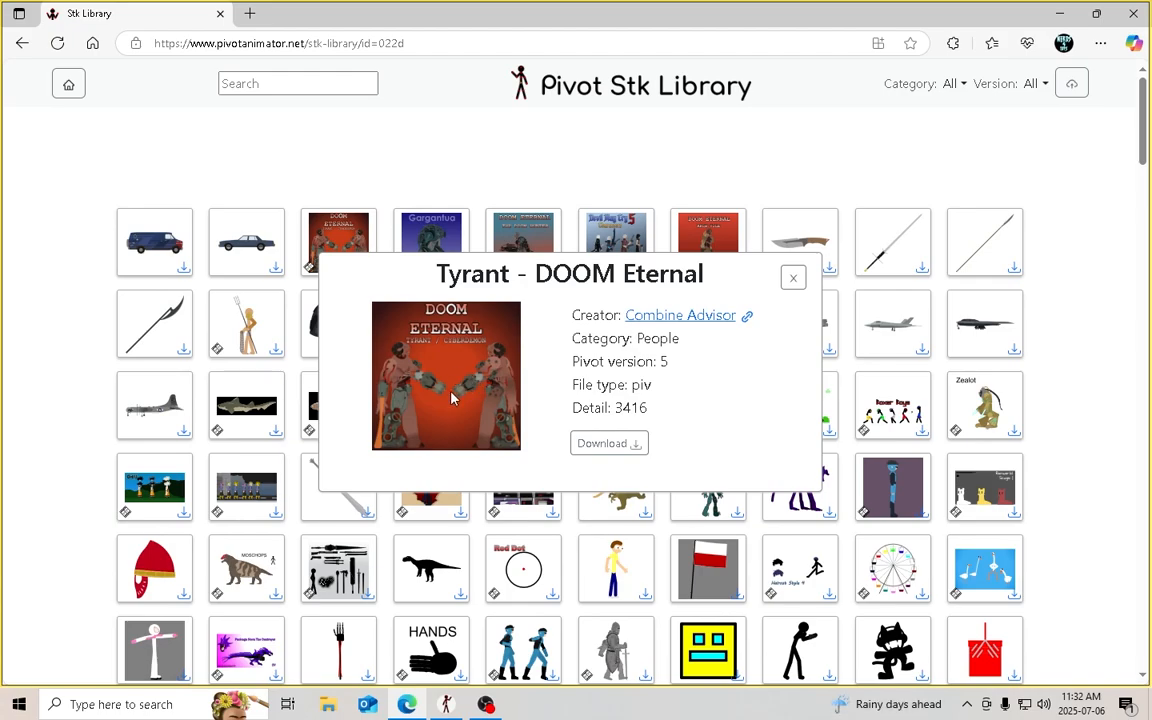
pyautogui.click(788, 286)
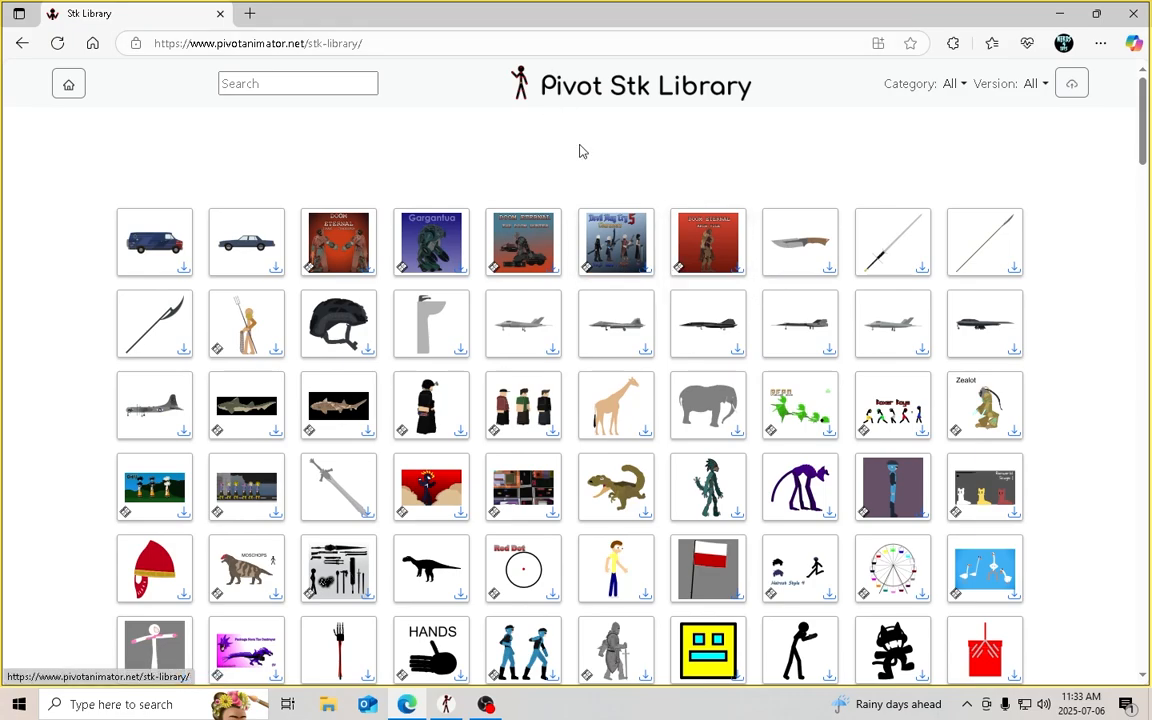
pyautogui.click(591, 250)
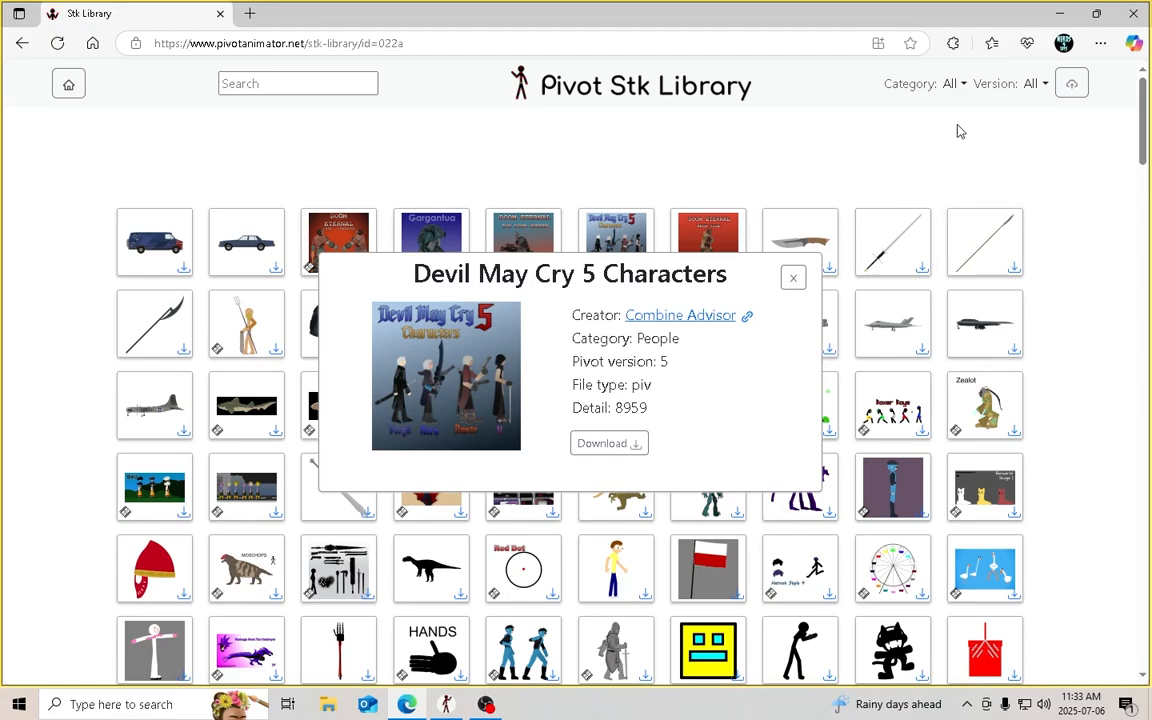
pyautogui.click(792, 277)
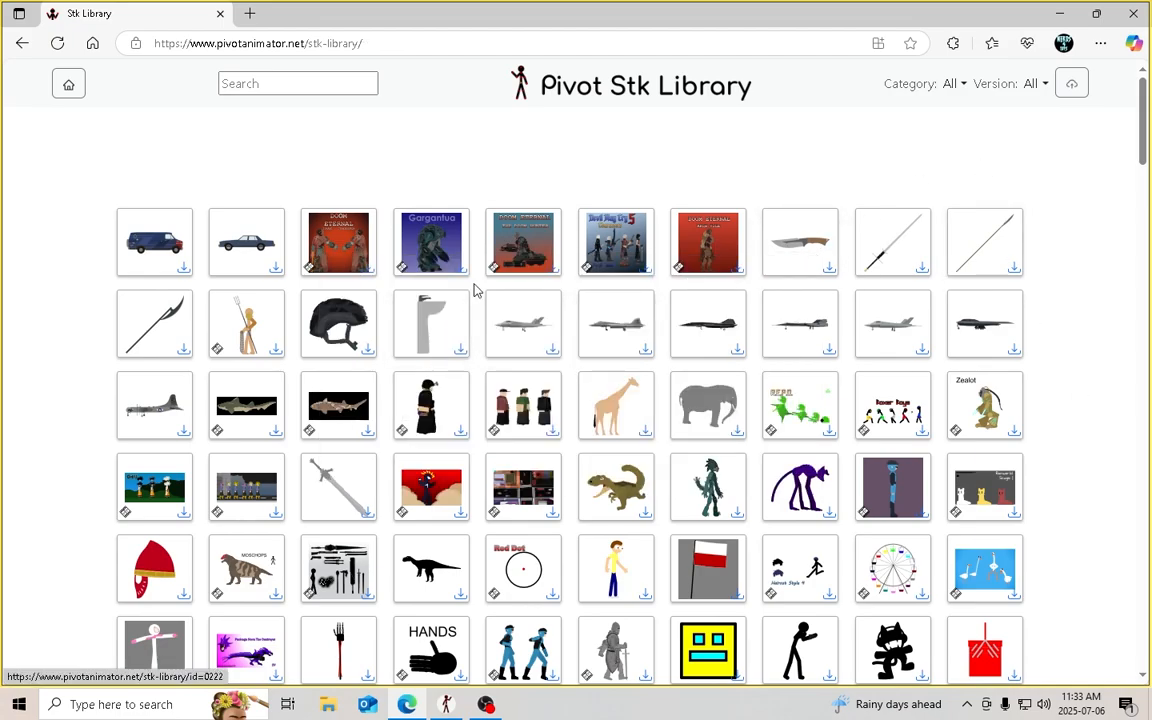
# Find the DMC Rebellion Sword and Crude Makeshift Sword further down the library and view each one's details, closing both
pyautogui.scroll(-2, 476, 300)
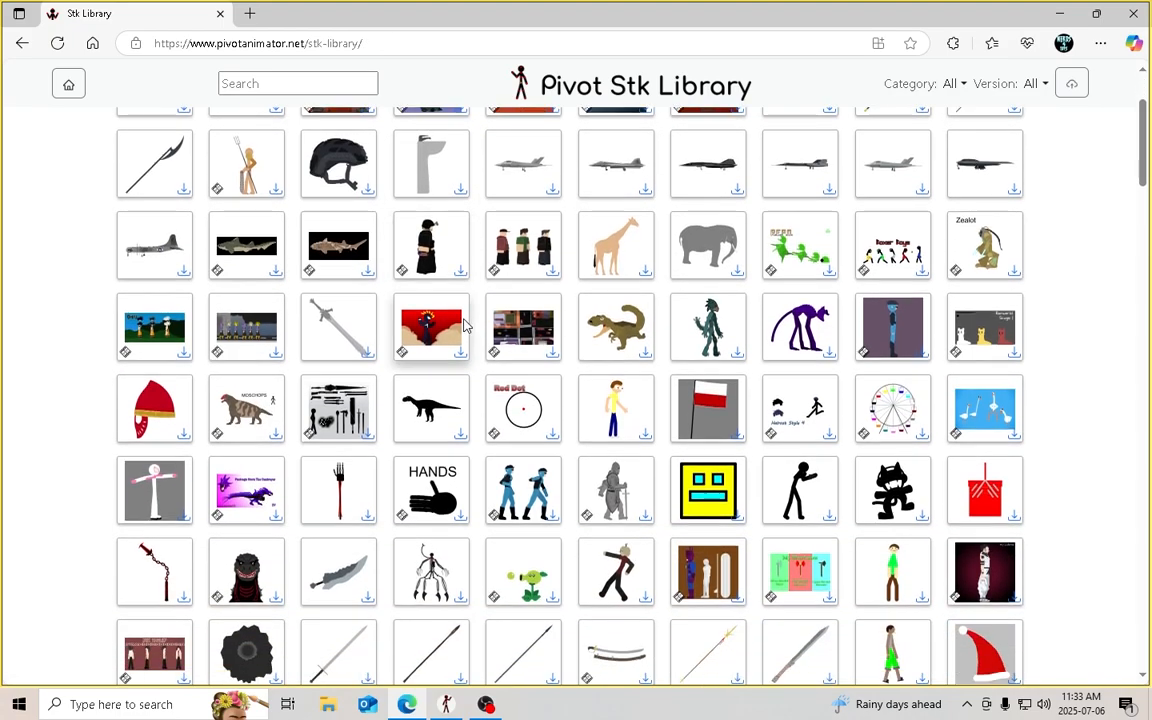
pyautogui.click(328, 313)
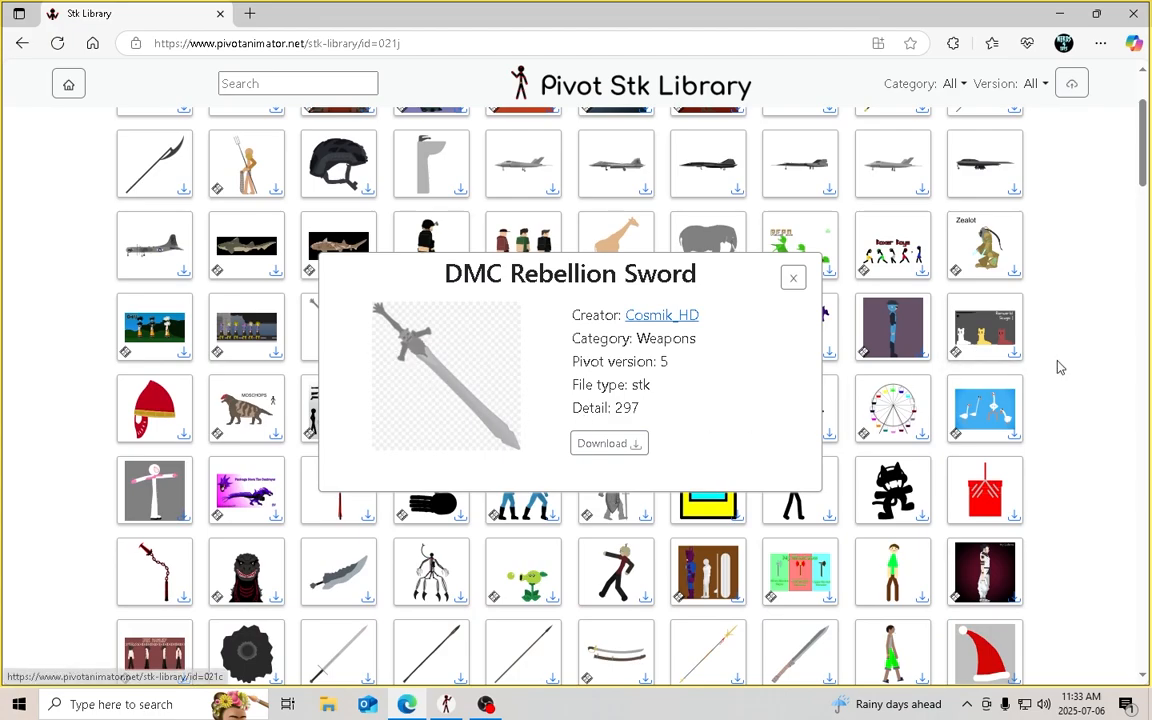
pyautogui.click(793, 277)
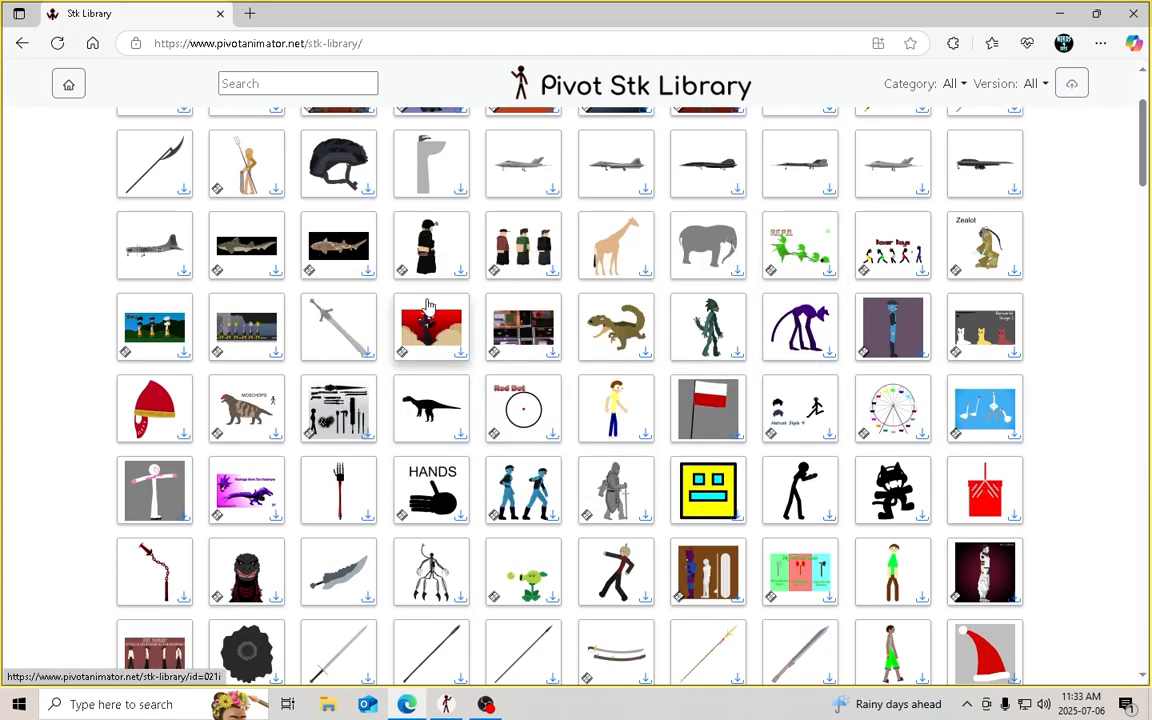
pyautogui.scroll(-3, 362, 364)
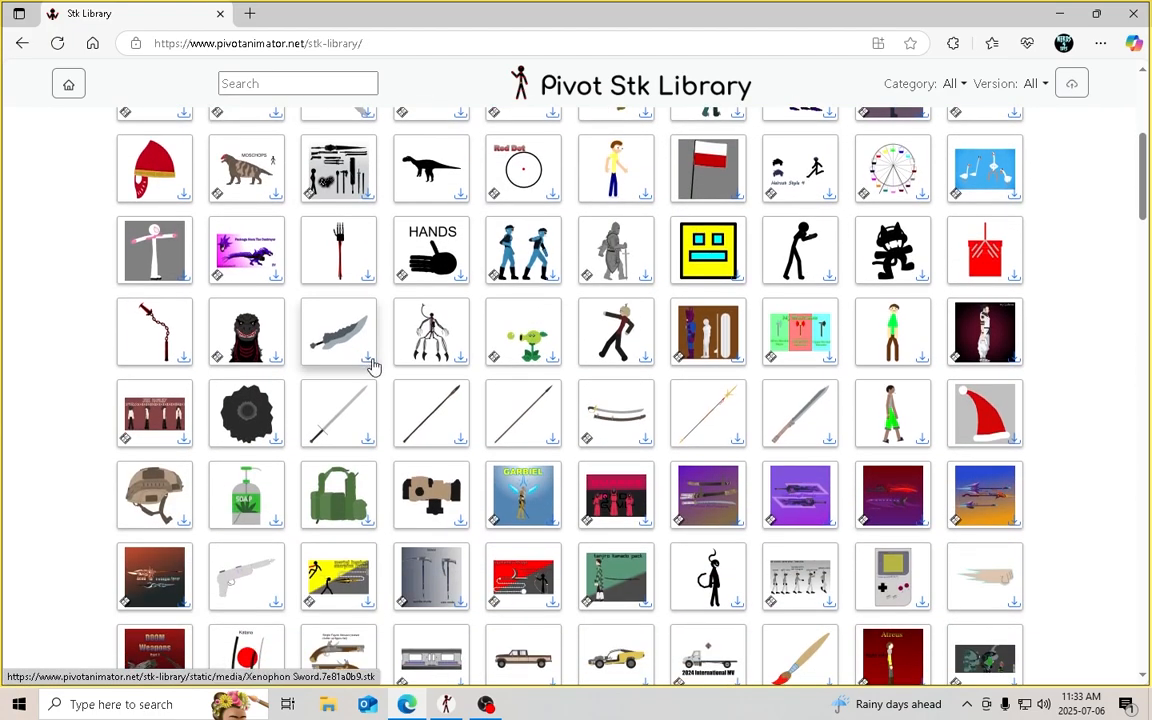
pyautogui.scroll(-3, 368, 366)
pyautogui.scroll(2, 372, 366)
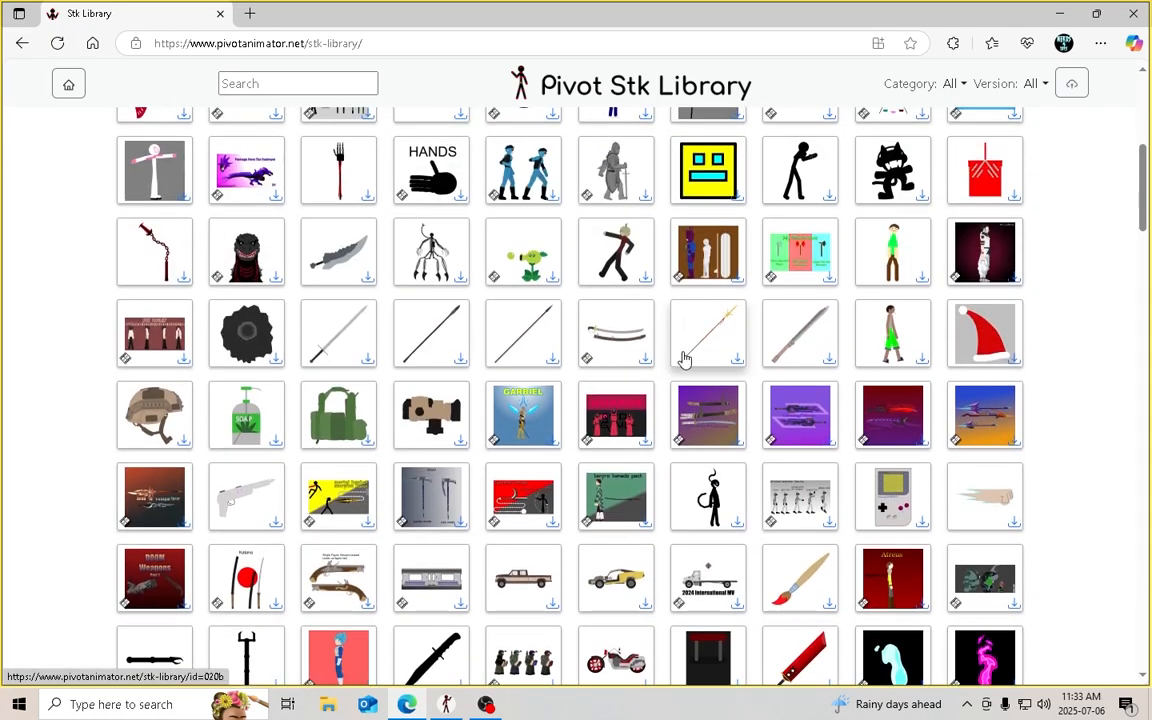
pyautogui.click(775, 330)
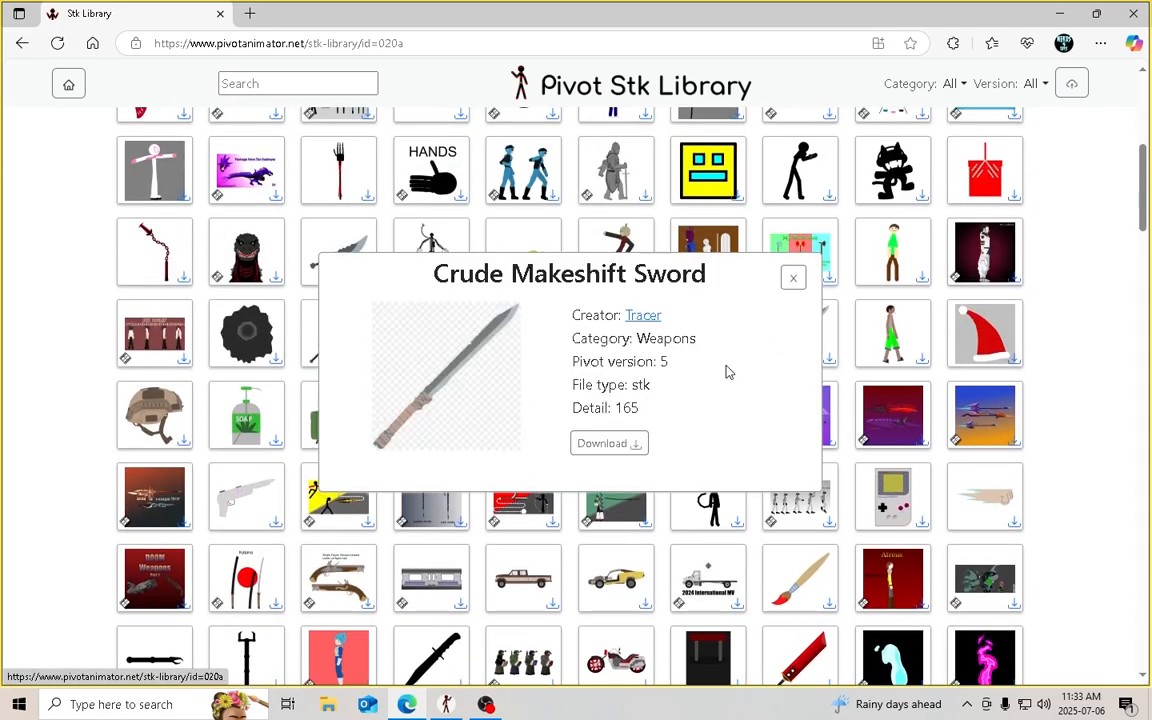
pyautogui.click(792, 279)
# Browse further down the library to examine the range of characters, vehicles, weapons and effects on offer
pyautogui.scroll(-2, 652, 386)
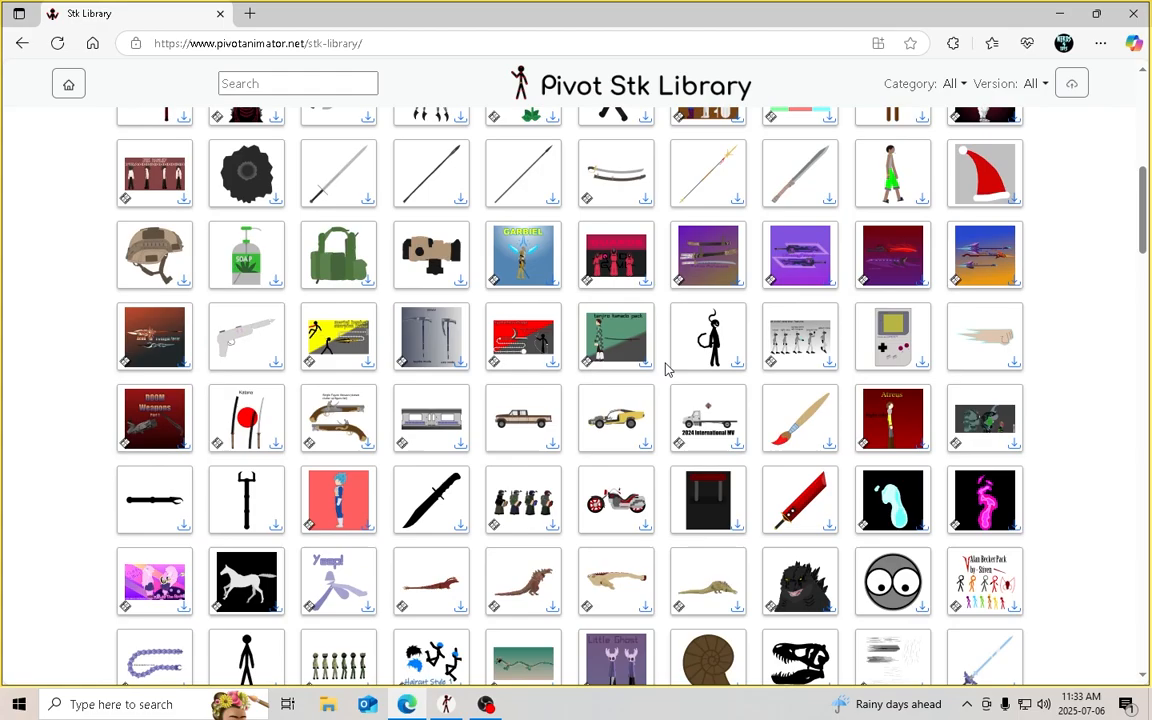
pyautogui.scroll(-5, 655, 378)
pyautogui.scroll(-2, 655, 378)
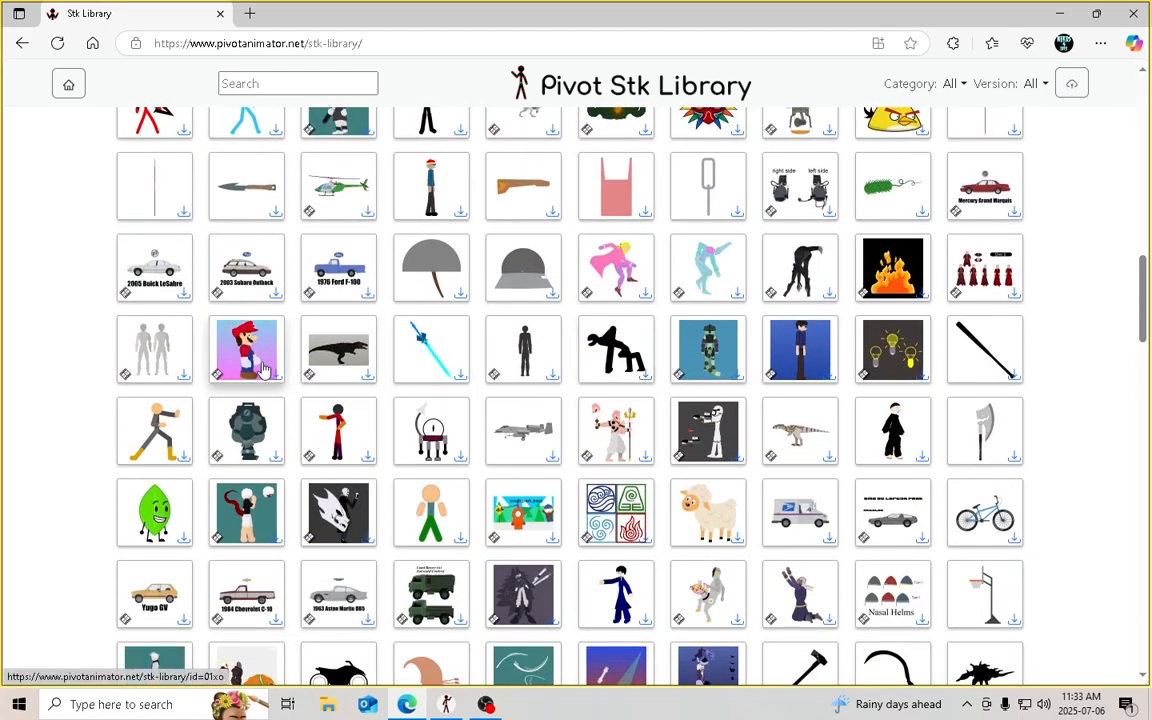
pyautogui.scroll(-2, 248, 370)
pyautogui.scroll(-5, 249, 362)
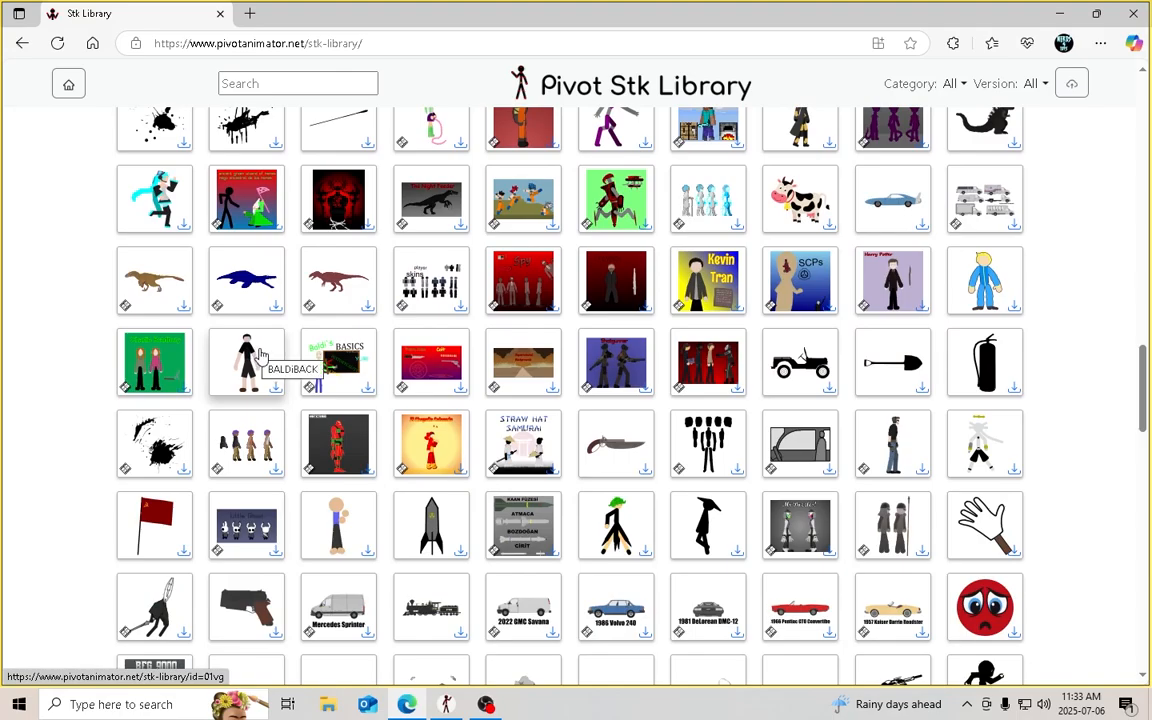
pyautogui.scroll(-5, 255, 362)
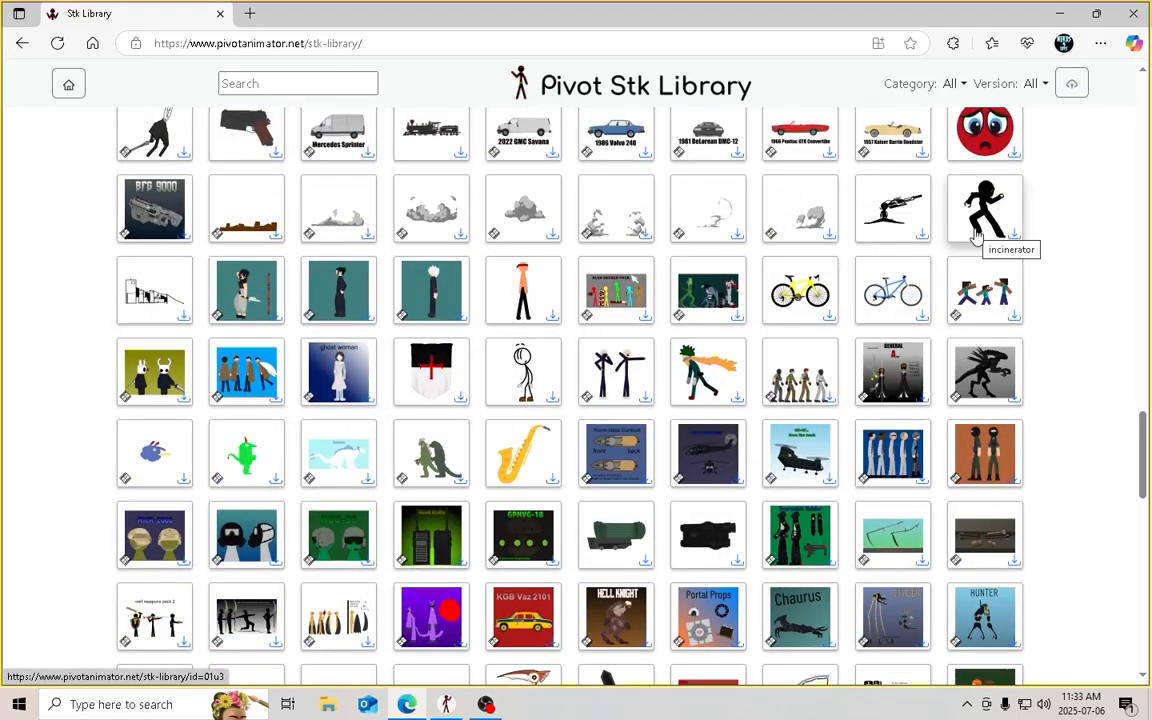
pyautogui.scroll(3, 885, 320)
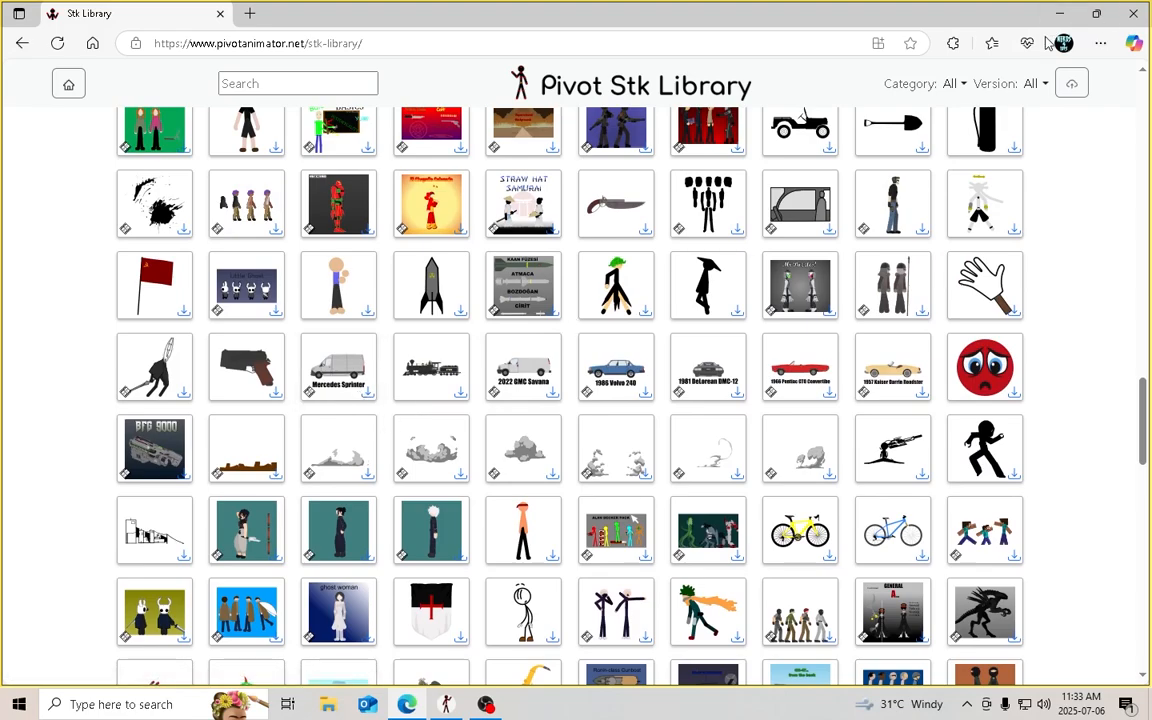
# View the list of category filters and check the details of the dust VII shaded effect, closing it again
pyautogui.click(955, 84)
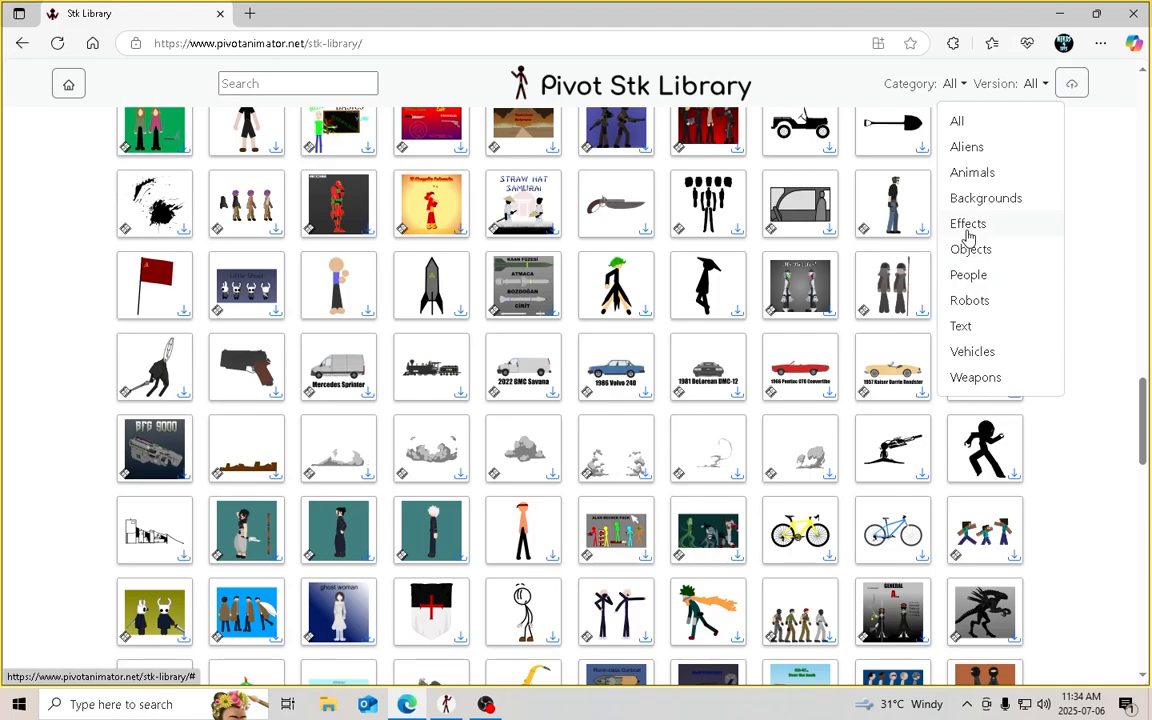
pyautogui.click(440, 436)
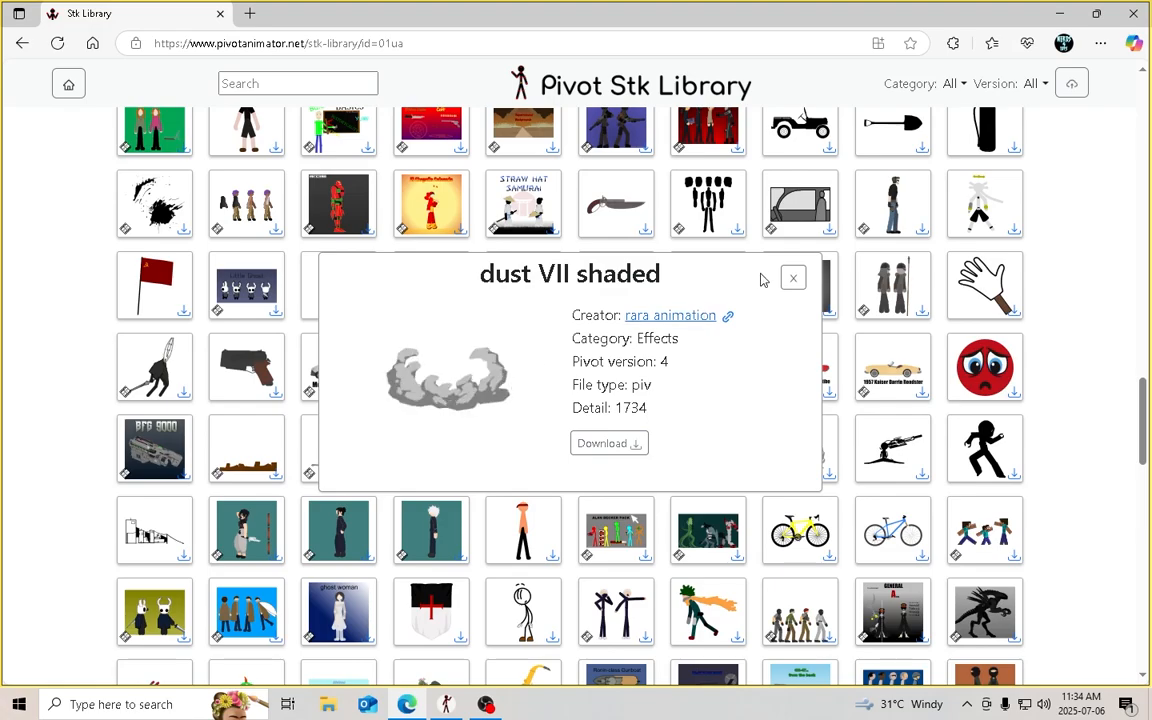
pyautogui.click(794, 280)
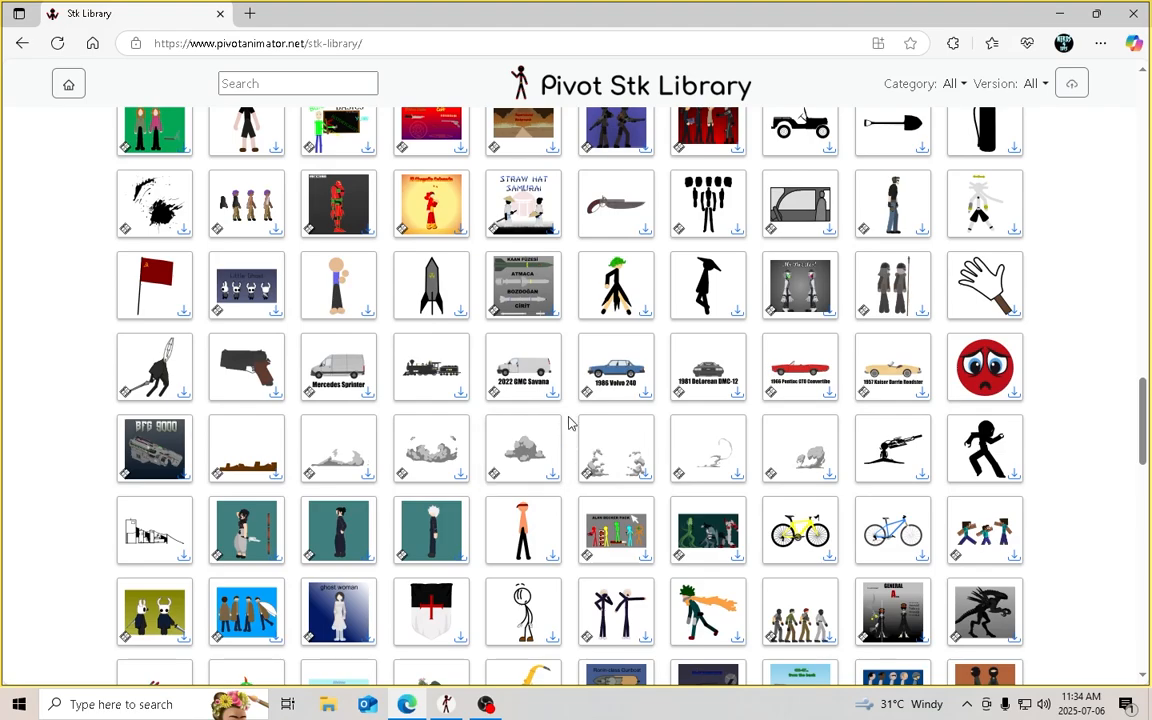
# View the details of the Chevy Caprice Police Interceptor car and the Scythe of MidKnight - Vessel of life, closing each one
pyautogui.scroll(-2, 565, 422)
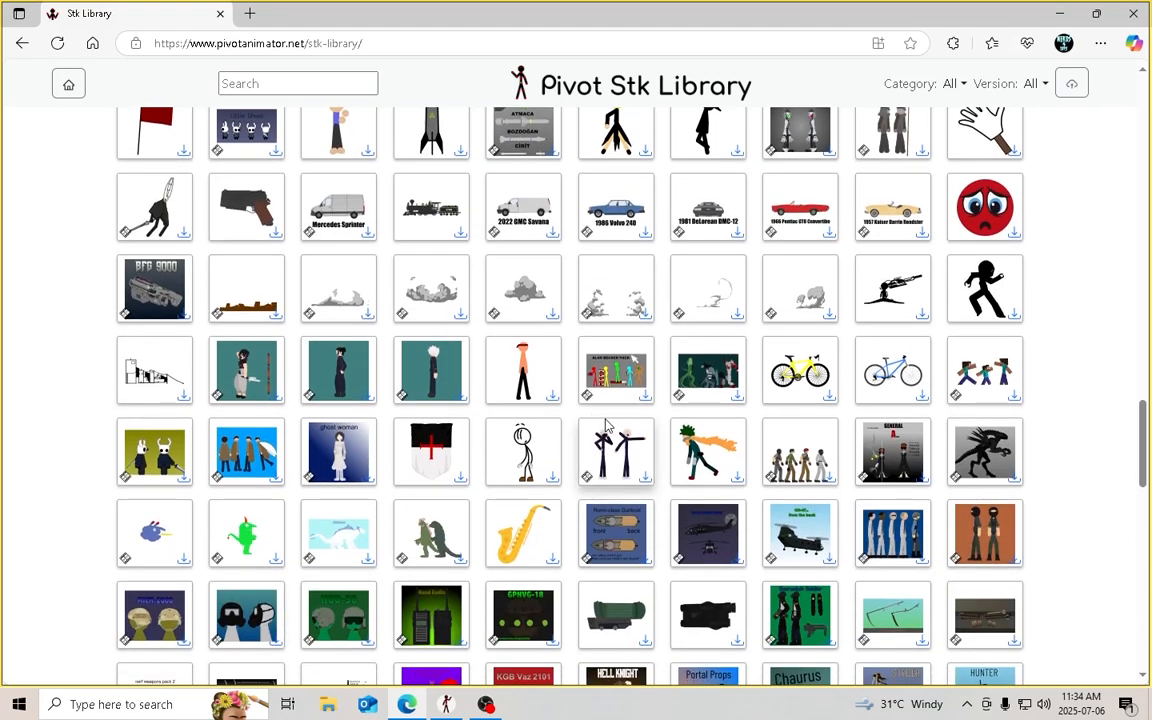
pyautogui.scroll(-2, 543, 380)
pyautogui.scroll(-4, 597, 432)
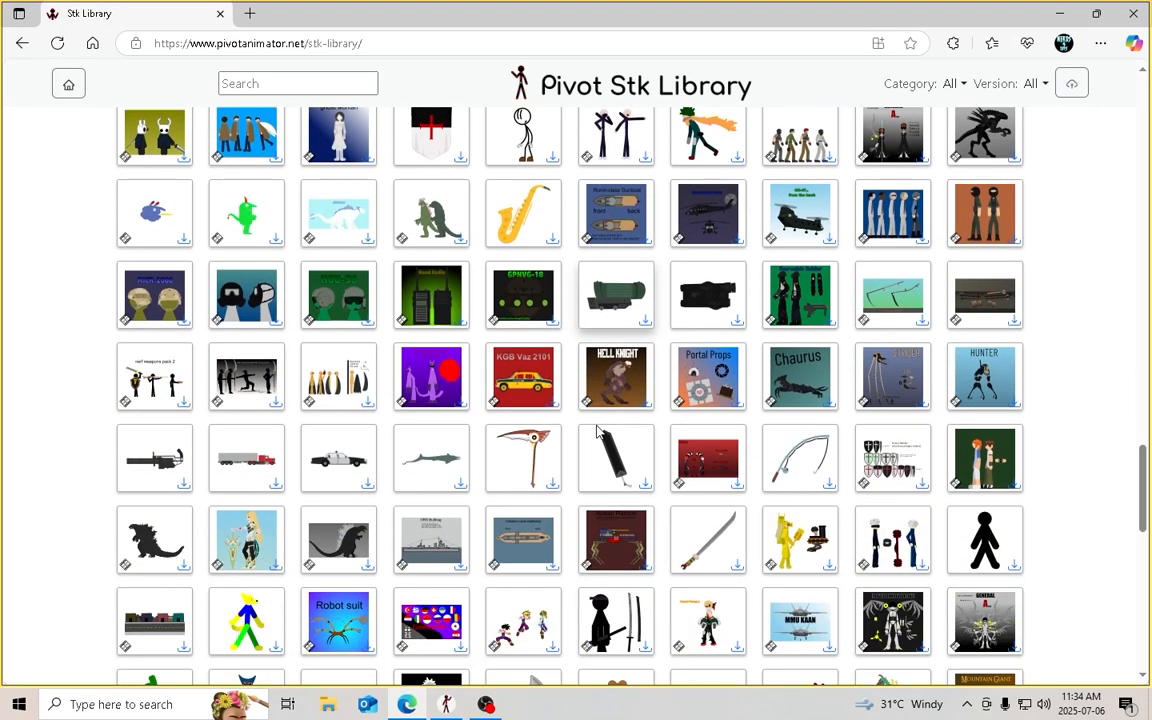
pyautogui.click(356, 318)
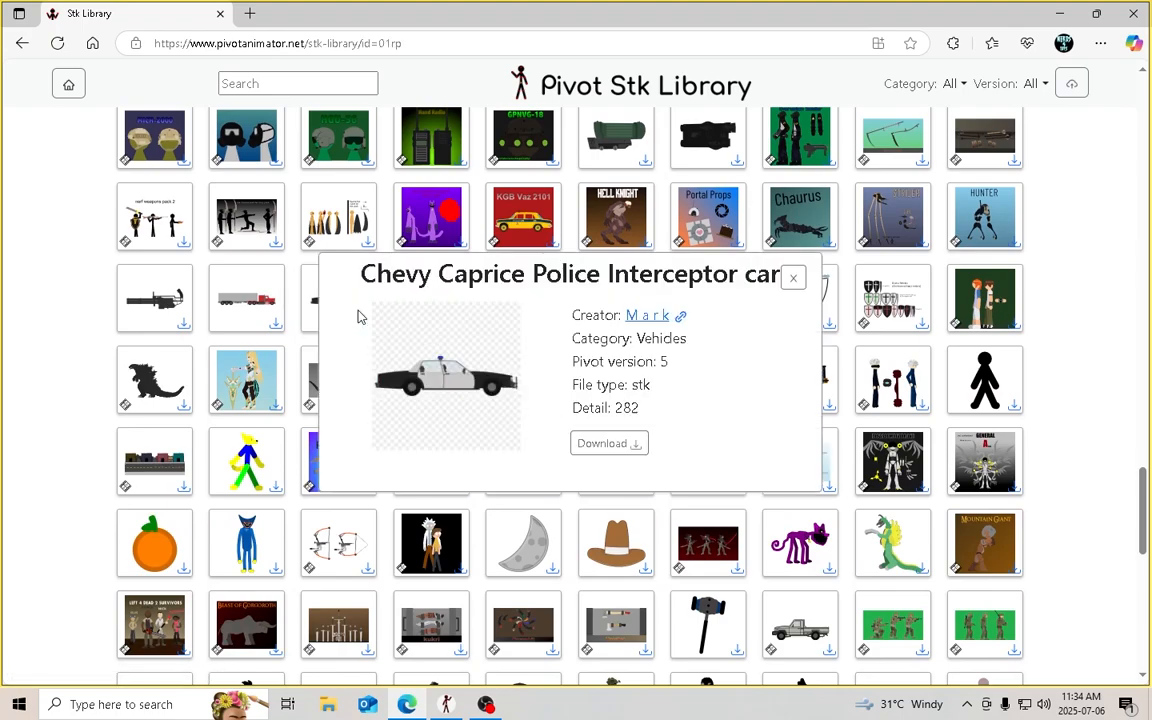
pyautogui.click(793, 278)
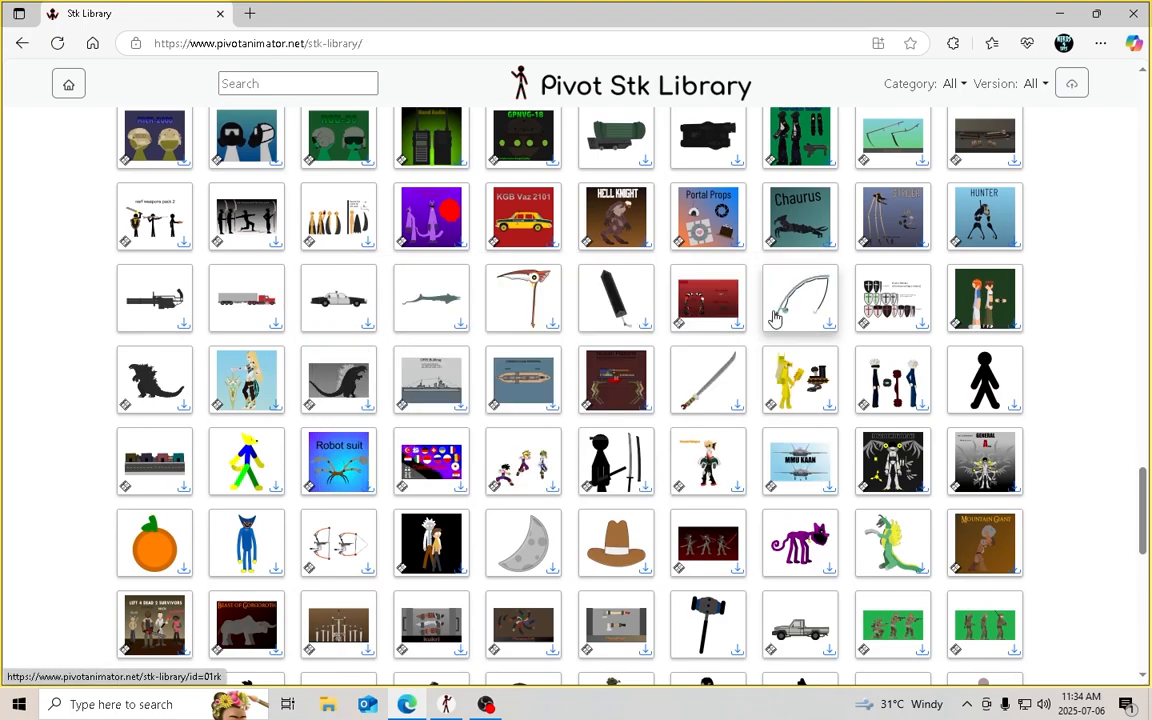
pyautogui.click(535, 310)
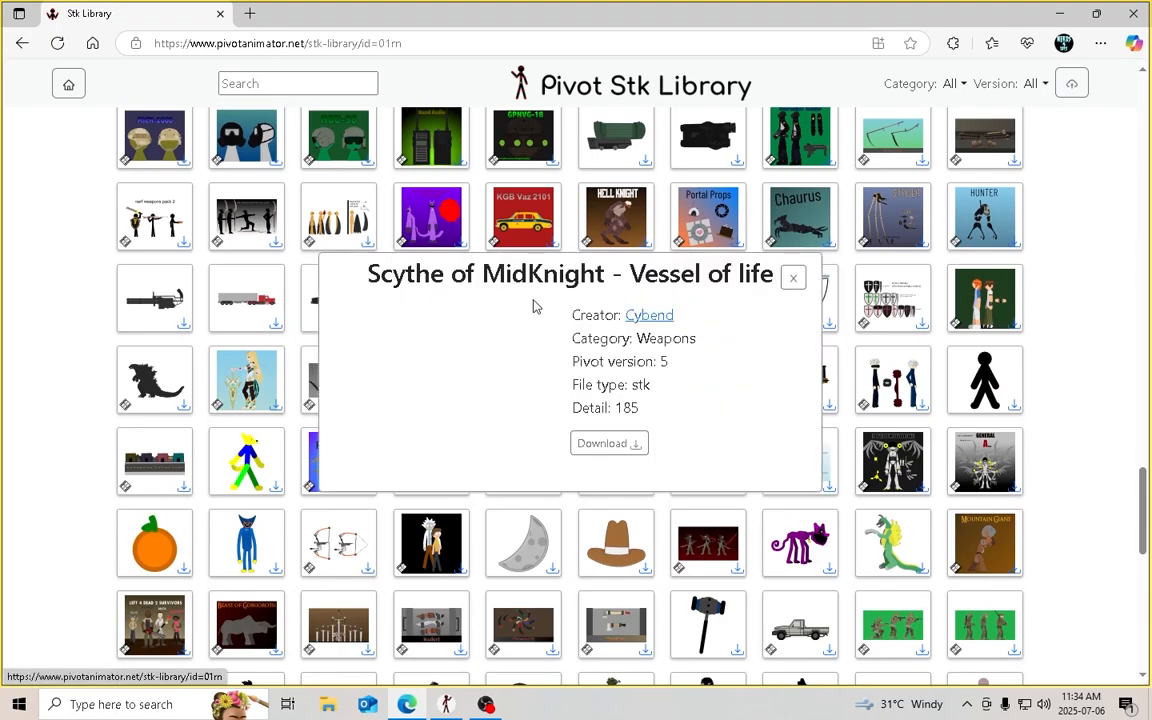
pyautogui.click(791, 280)
# View the details of the Goku other style and Federal Security Service figures further down, closing each one
pyautogui.scroll(-5, 820, 368)
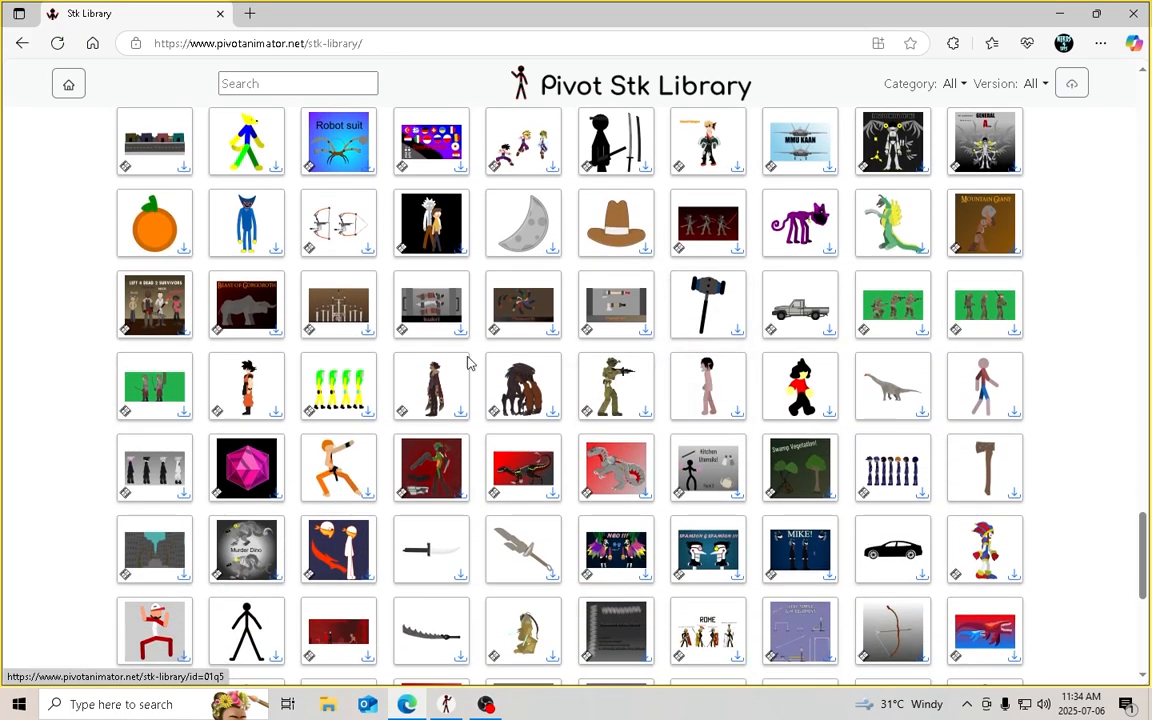
pyautogui.click(265, 371)
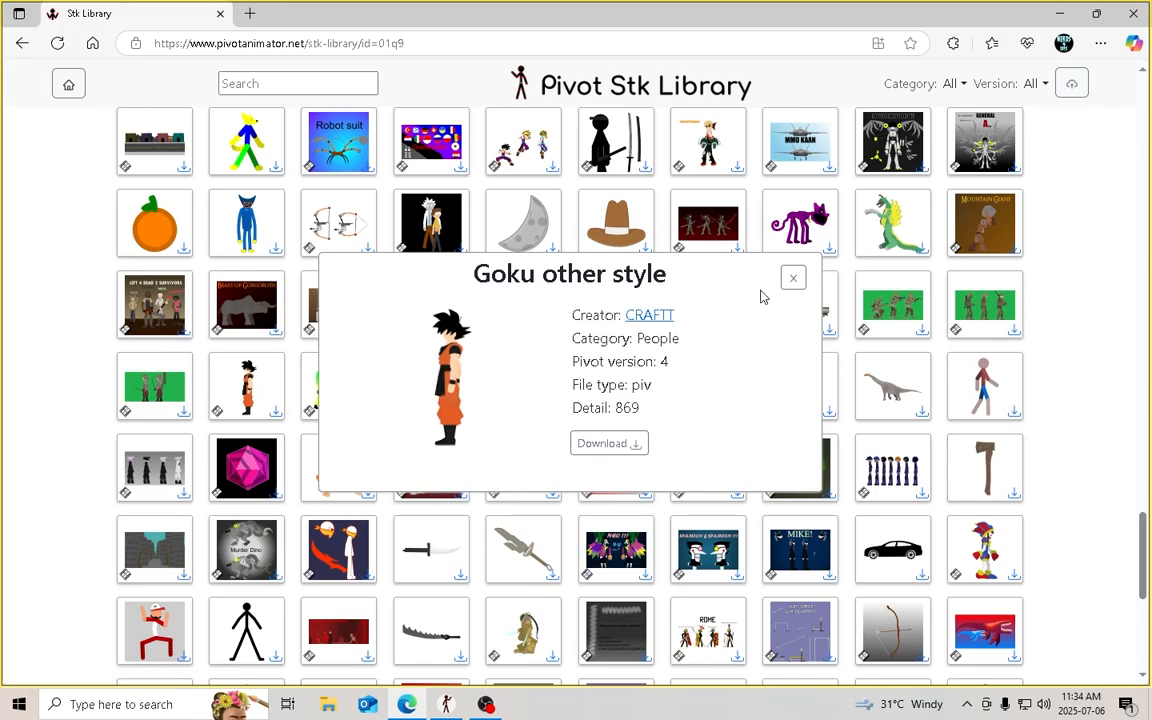
pyautogui.click(793, 279)
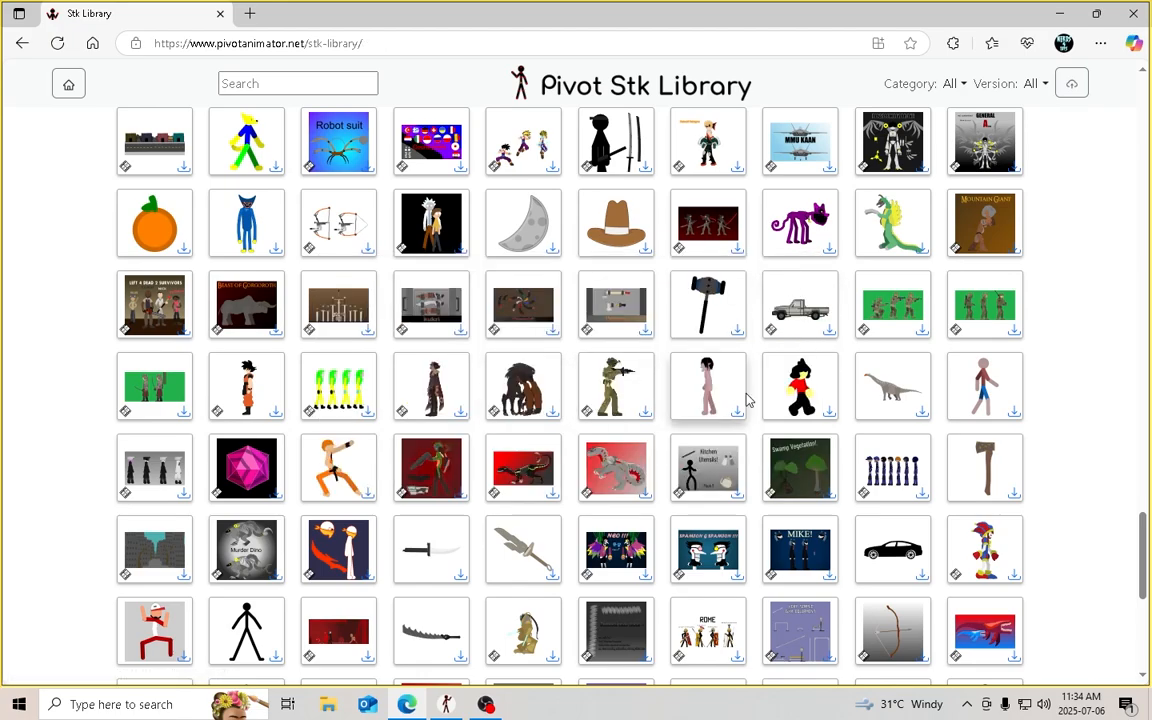
pyautogui.click(613, 378)
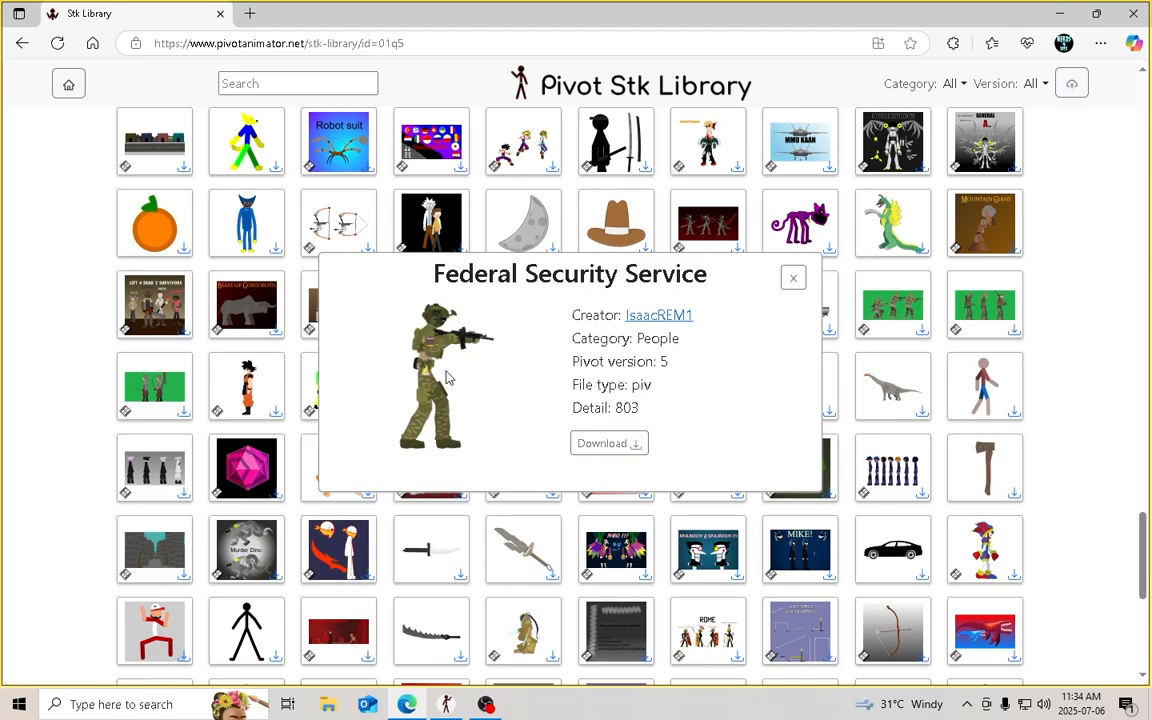
pyautogui.click(792, 278)
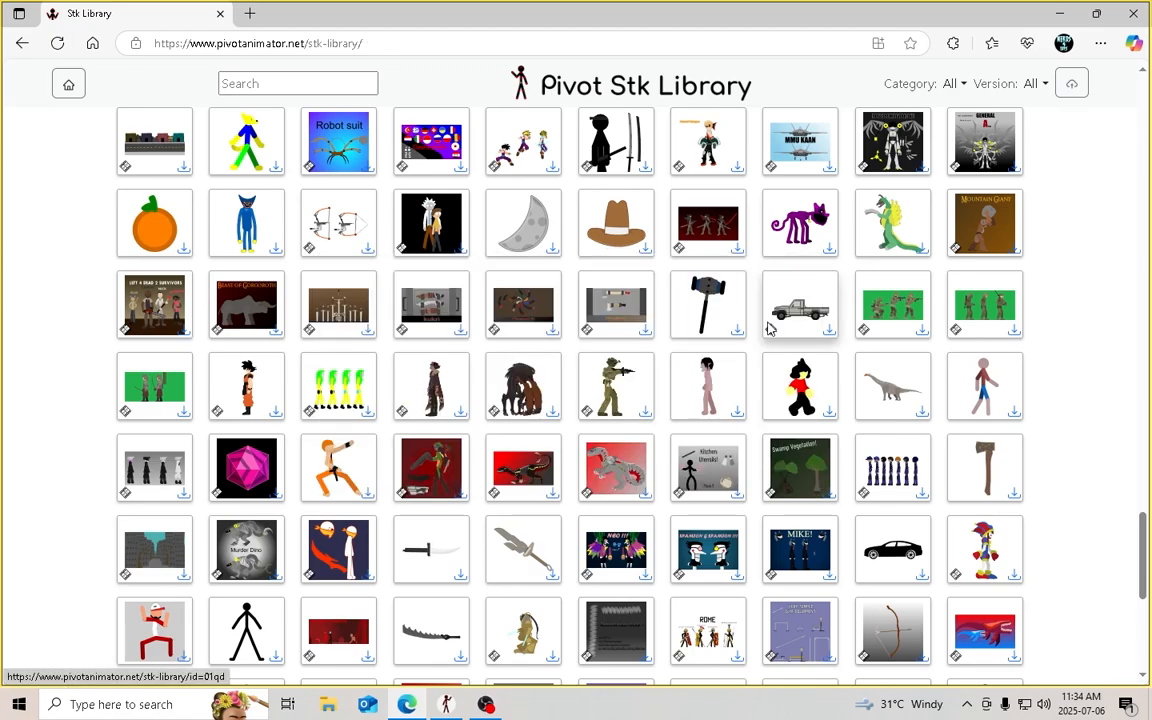
# Browse to the end of the loaded library entries and switch to OBS
pyautogui.scroll(-3, 743, 352)
pyautogui.scroll(-3, 743, 352)
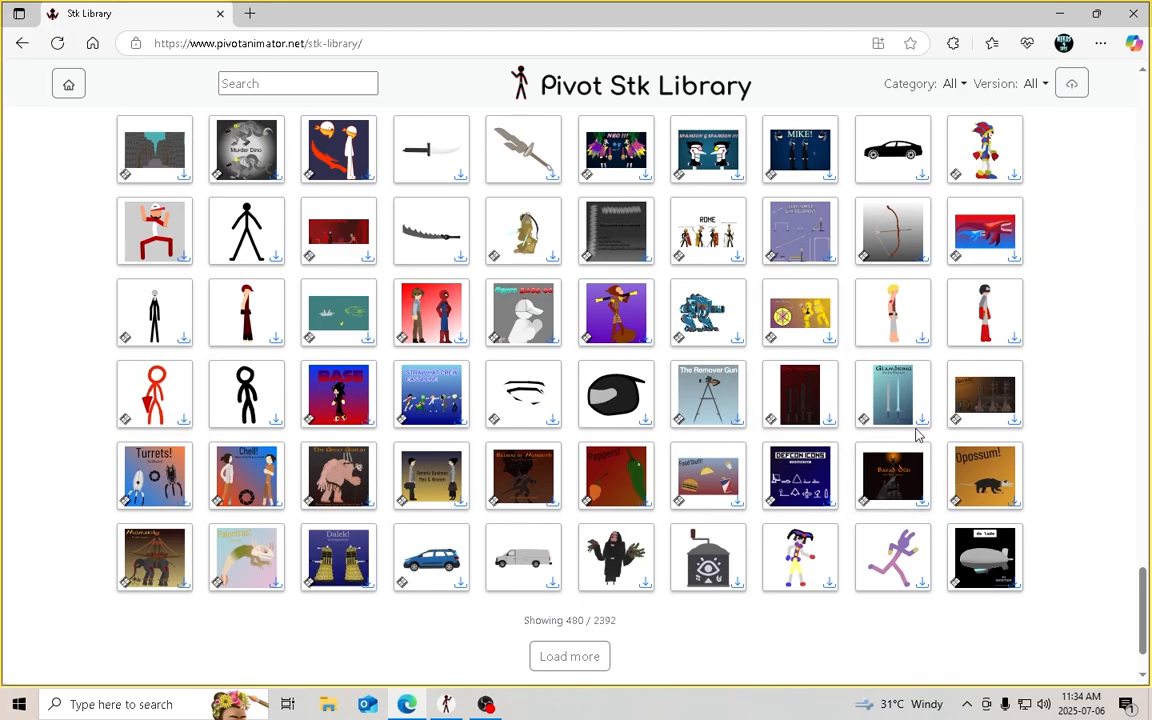
pyautogui.click(486, 705)
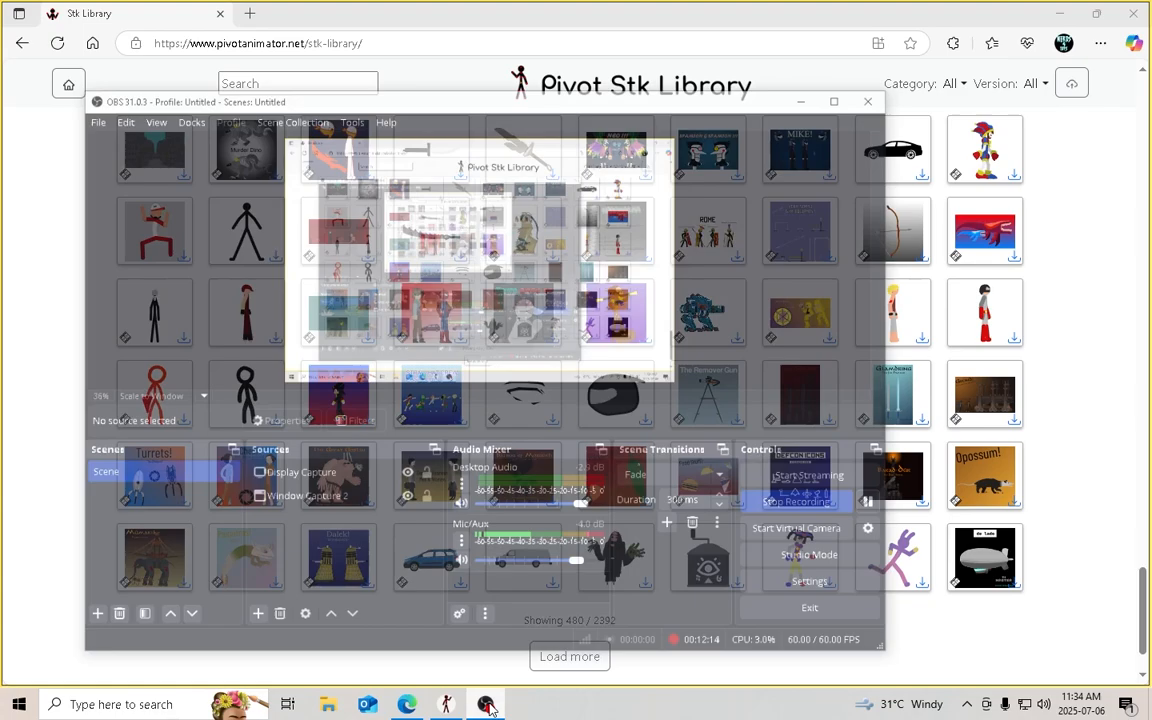
# Switch to Pivot Animator and load the image 1 from the Desktop as the animation's background
pyautogui.click(448, 706)
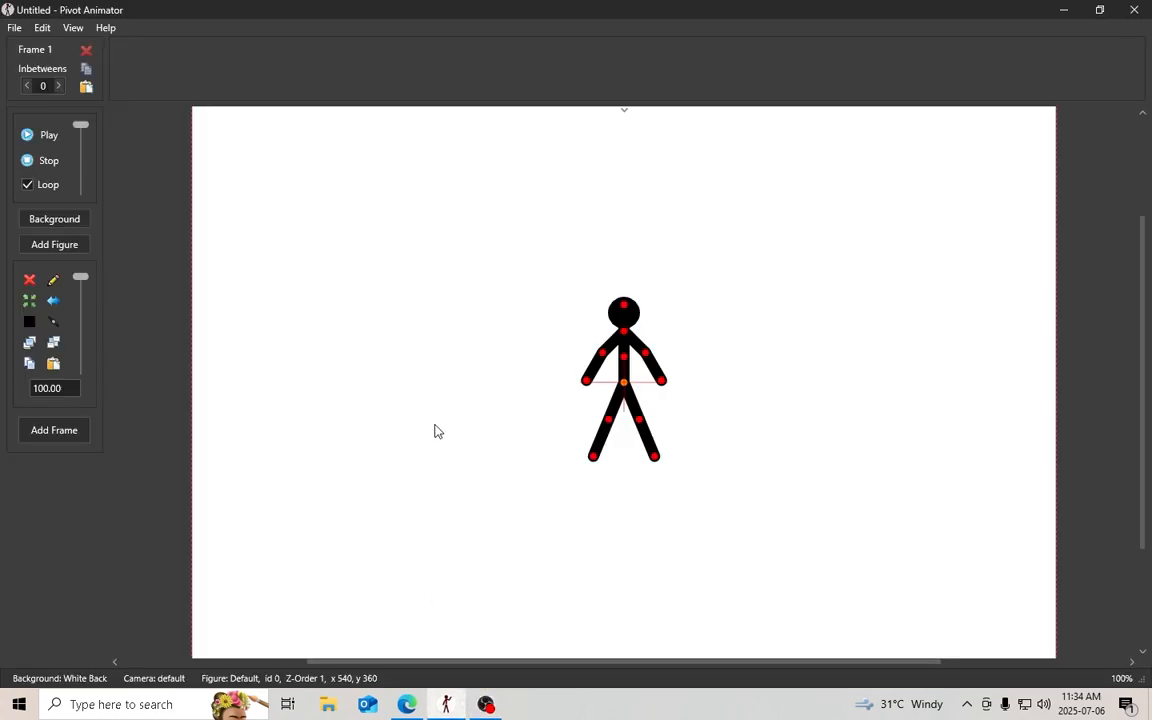
pyautogui.click(18, 28)
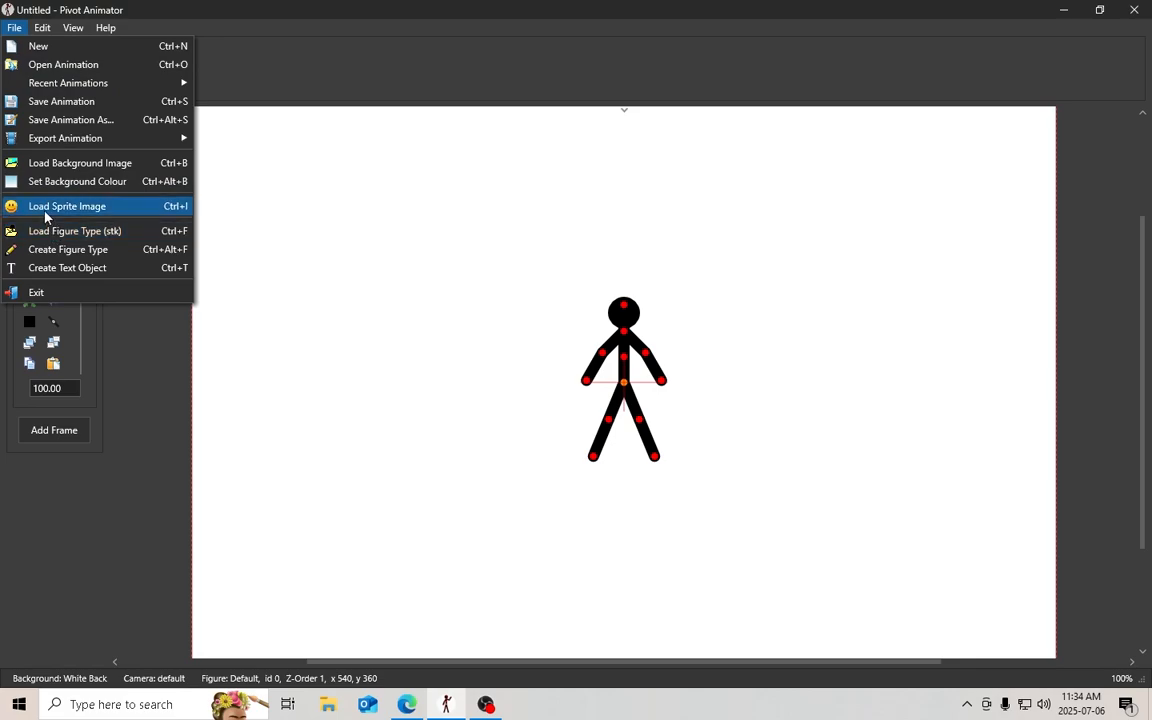
pyautogui.click(50, 165)
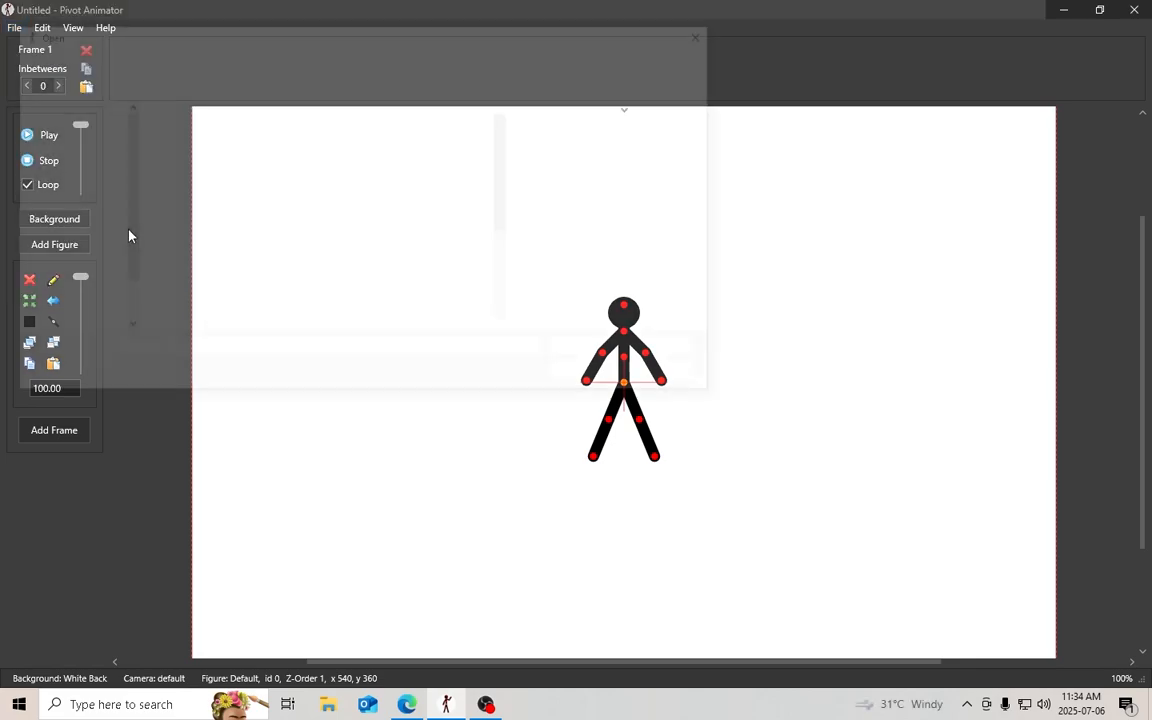
pyautogui.scroll(-5, 270, 240)
pyautogui.doubleClick(262, 145)
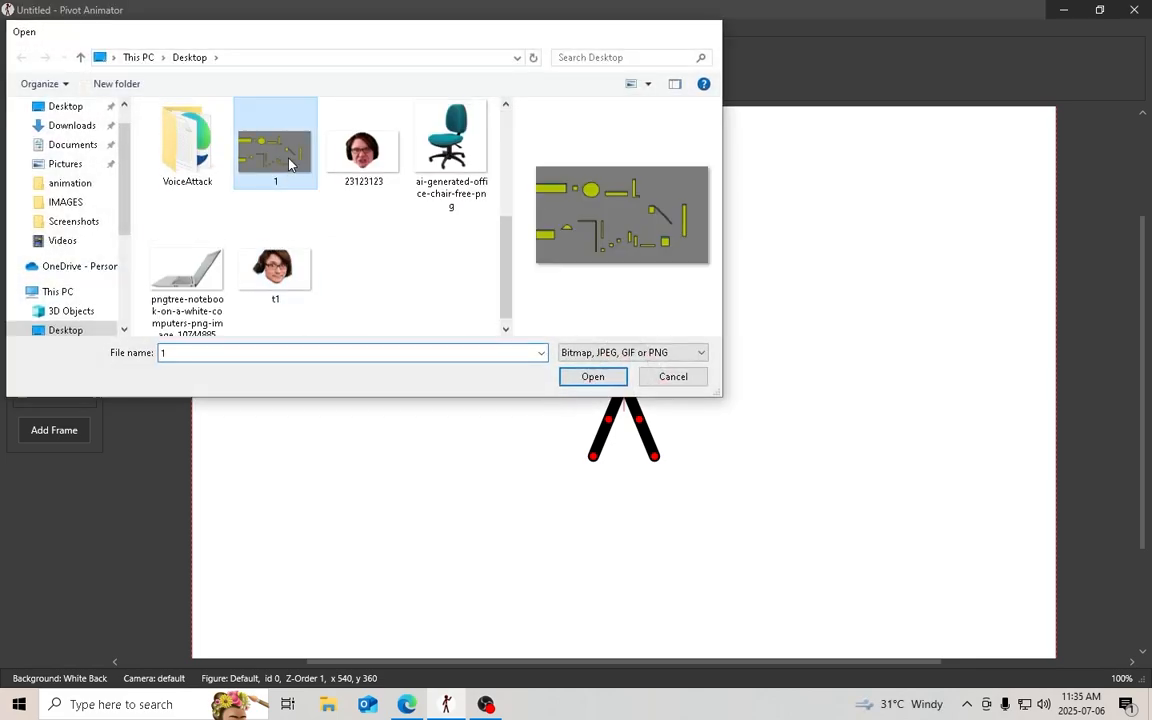
# Shrink the camera frame to a scale of 0.45 and move it to the upper-left corner of the background
pyautogui.scroll(-2, 594, 211)
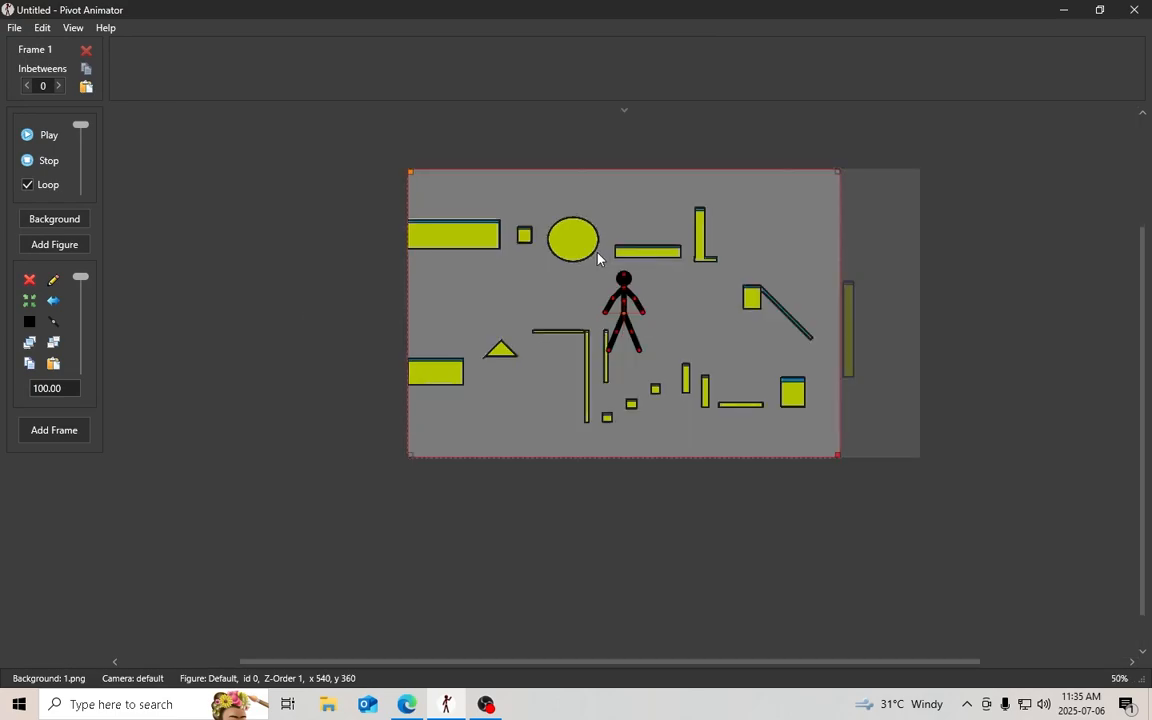
pyautogui.scroll(1, 600, 260)
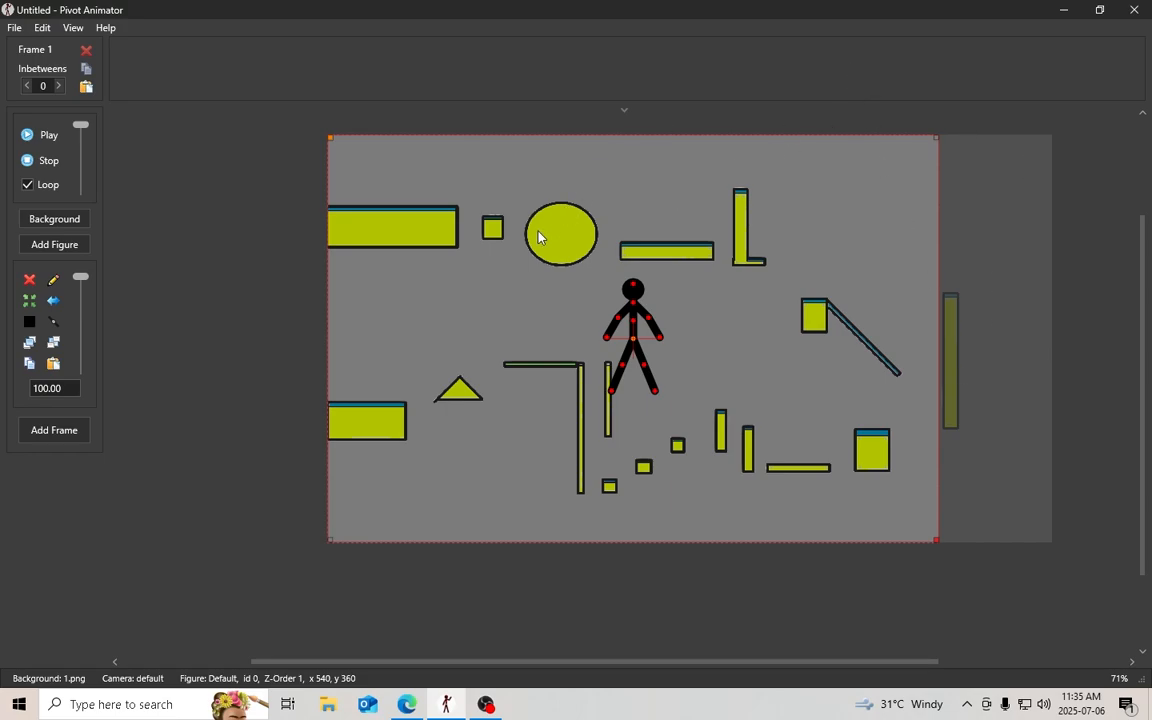
pyautogui.scroll(1, 628, 298)
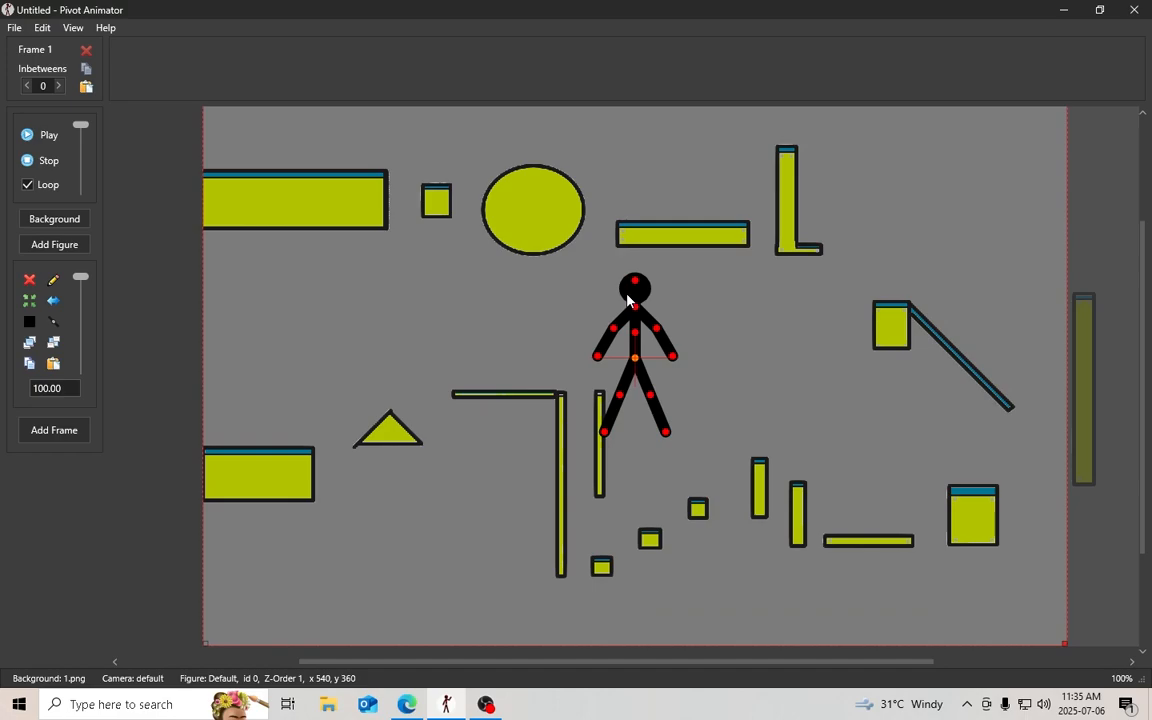
pyautogui.scroll(-1, 498, 213)
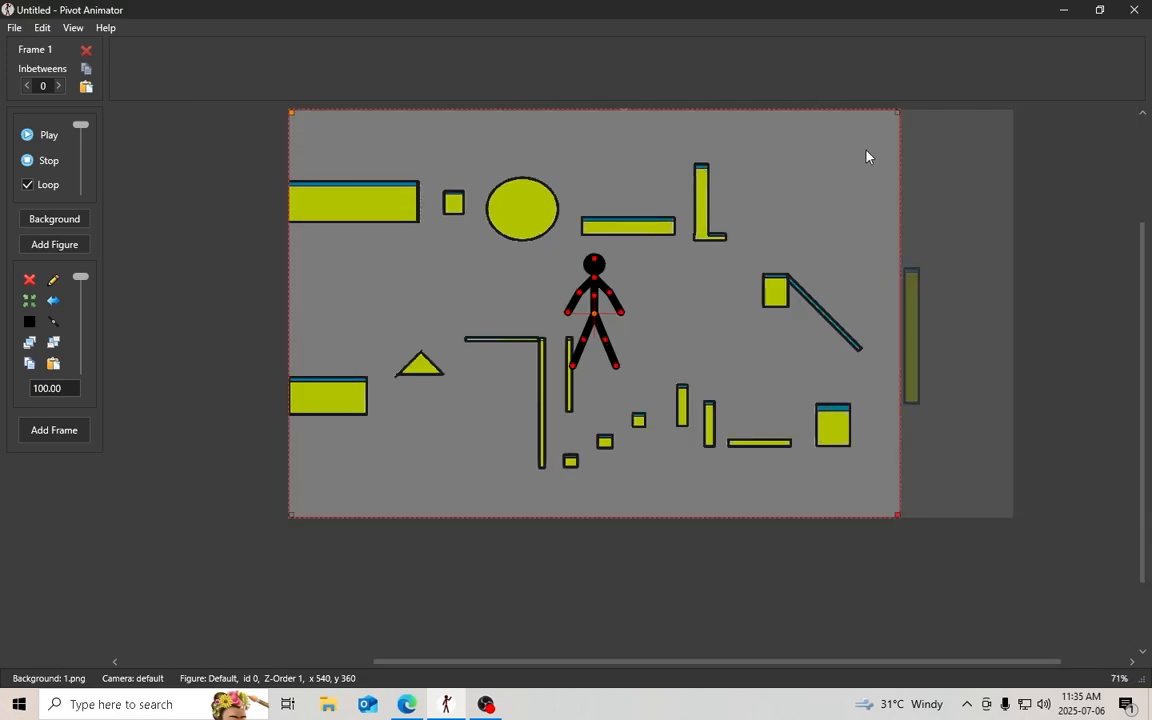
pyautogui.scroll(1, 295, 174)
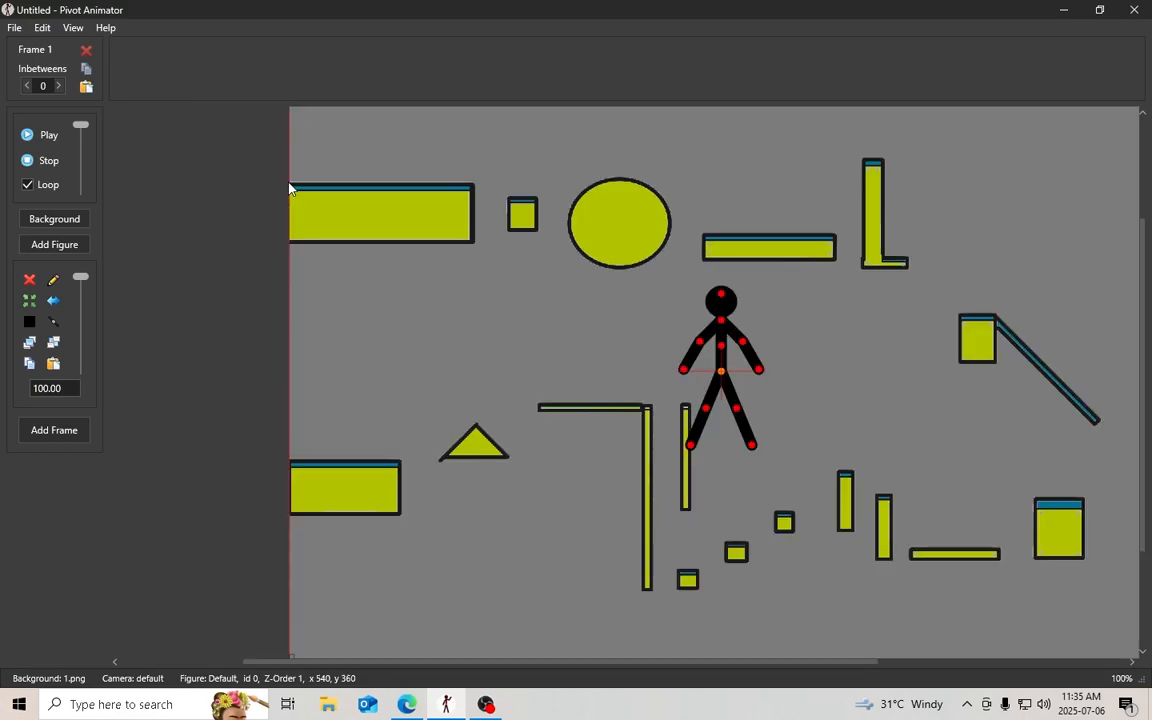
pyautogui.scroll(-1, 292, 185)
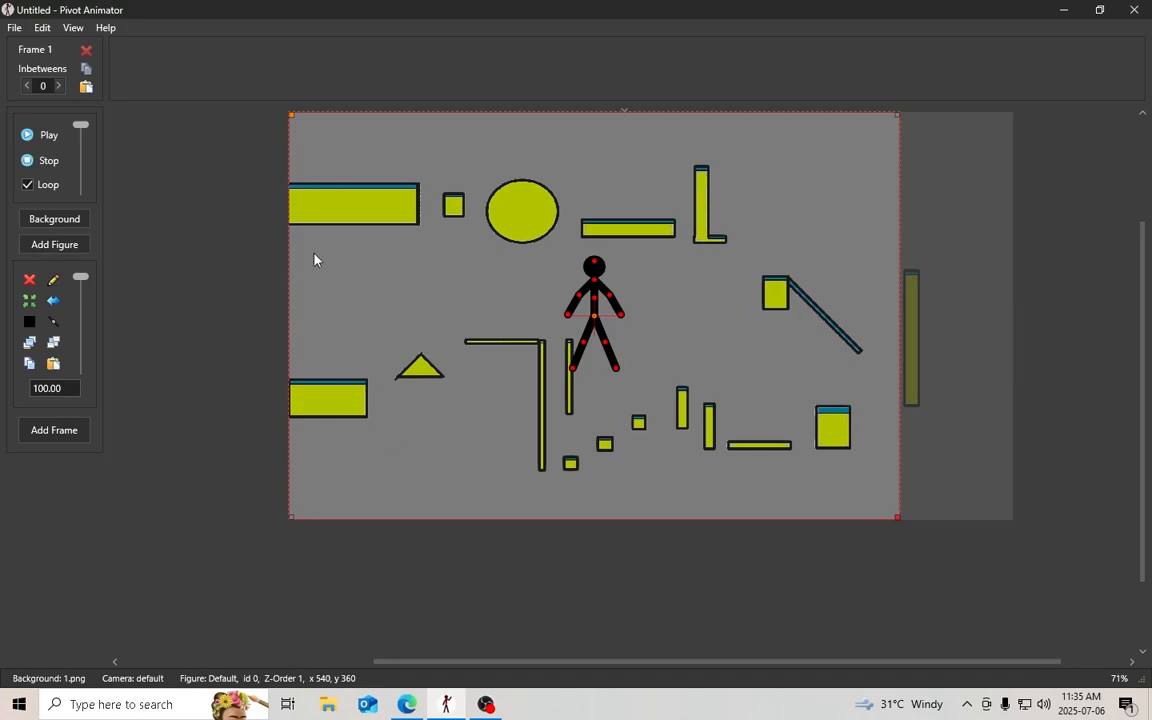
pyautogui.moveTo(293, 119)
pyautogui.mouseDown()
pyautogui.moveTo(316, 146)
pyautogui.moveTo(275, 129)
pyautogui.moveTo(294, 120)
pyautogui.mouseUp()
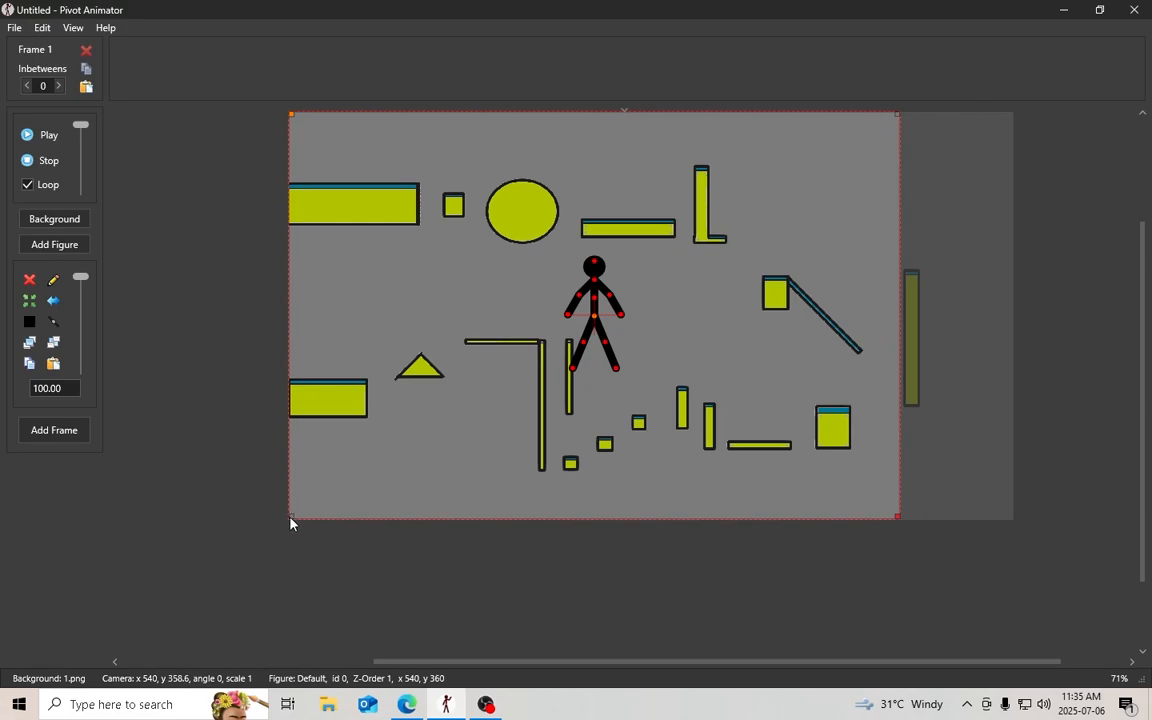
pyautogui.moveTo(291, 522); pyautogui.dragTo(458, 404)
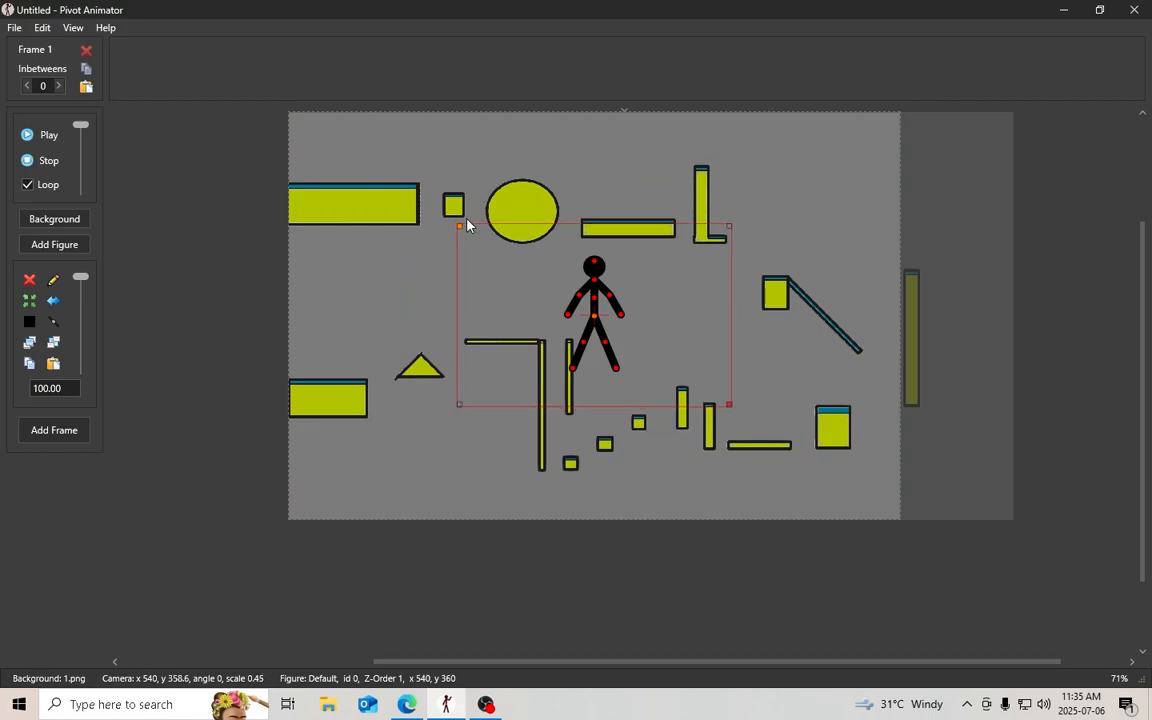
pyautogui.moveTo(461, 227); pyautogui.dragTo(291, 121)
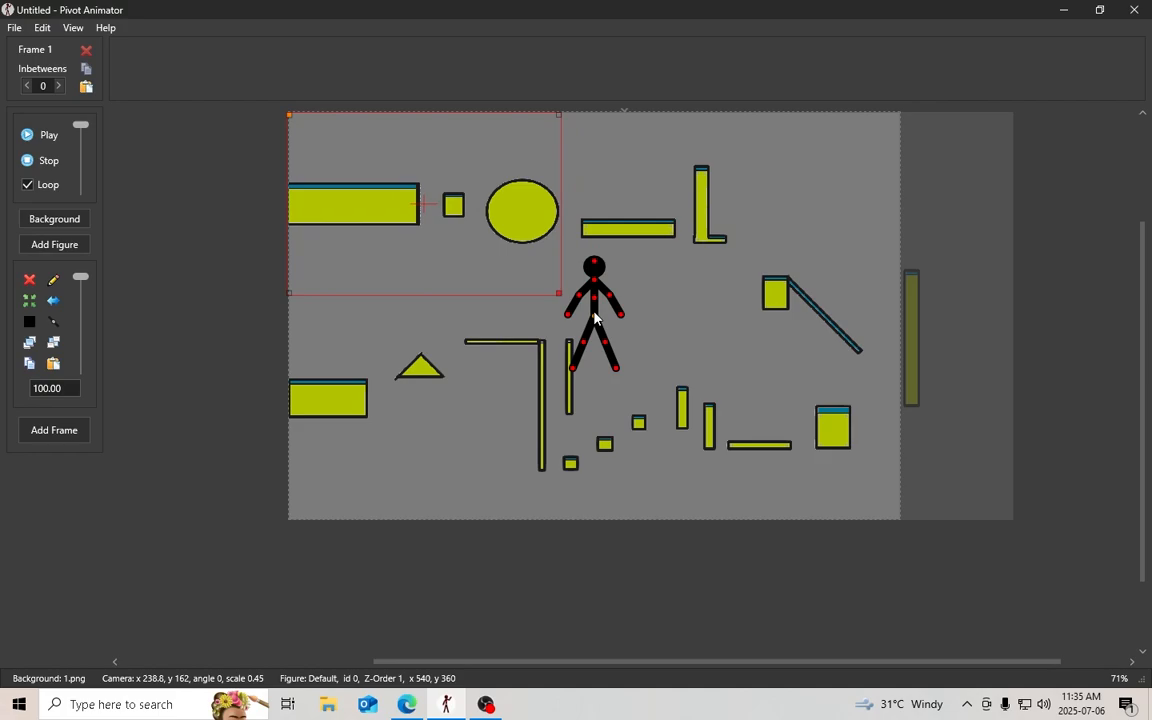
# Scale the default stick figure to about 50.18 and stand it on the background's upper-left platform
pyautogui.moveTo(595, 320); pyautogui.dragTo(380, 190)
pyautogui.scroll(2, 378, 185)
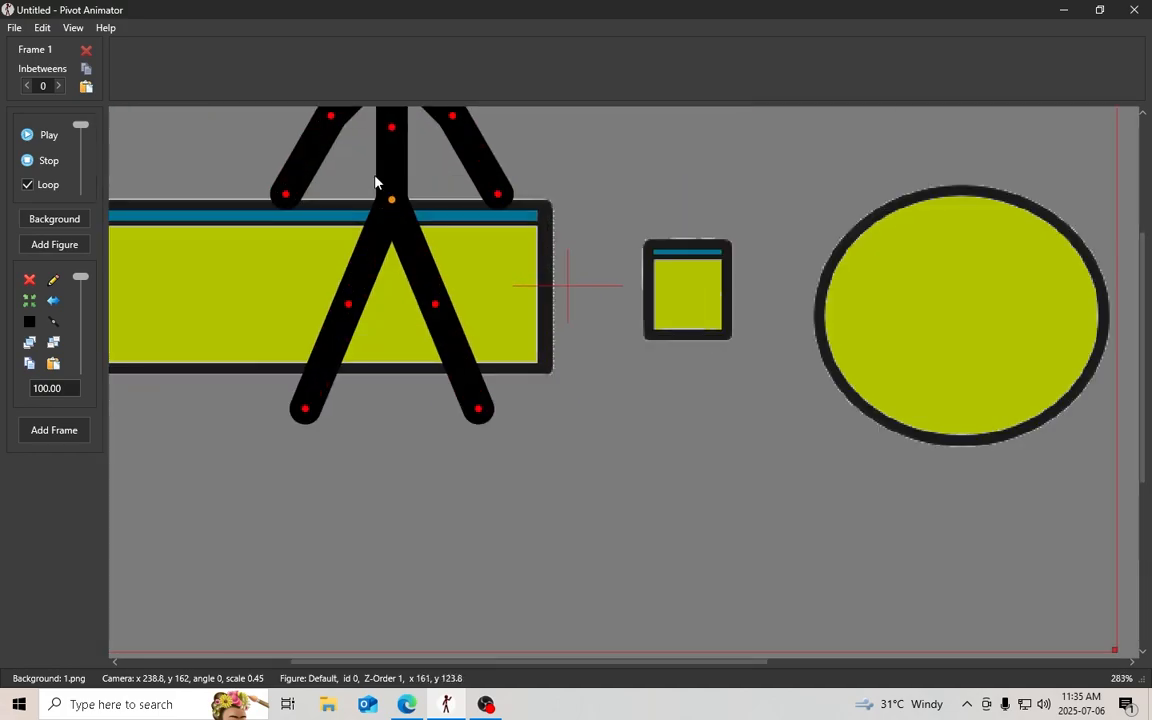
pyautogui.scroll(-1, 380, 190)
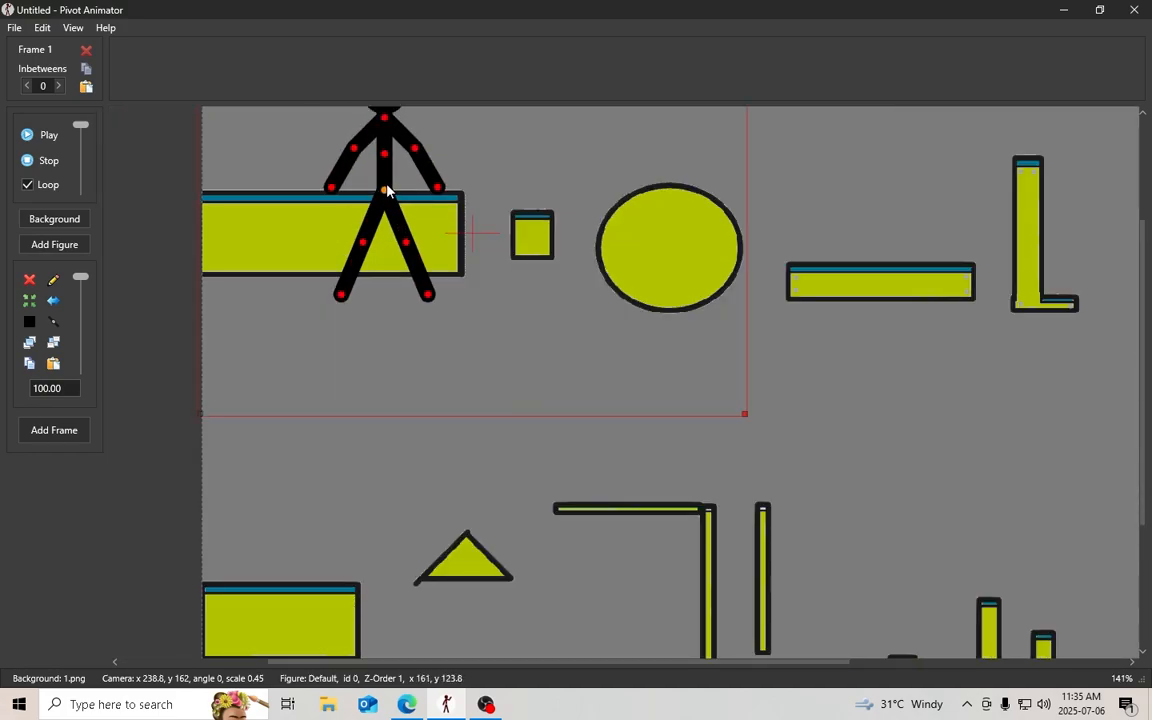
pyautogui.moveTo(386, 195); pyautogui.dragTo(388, 191)
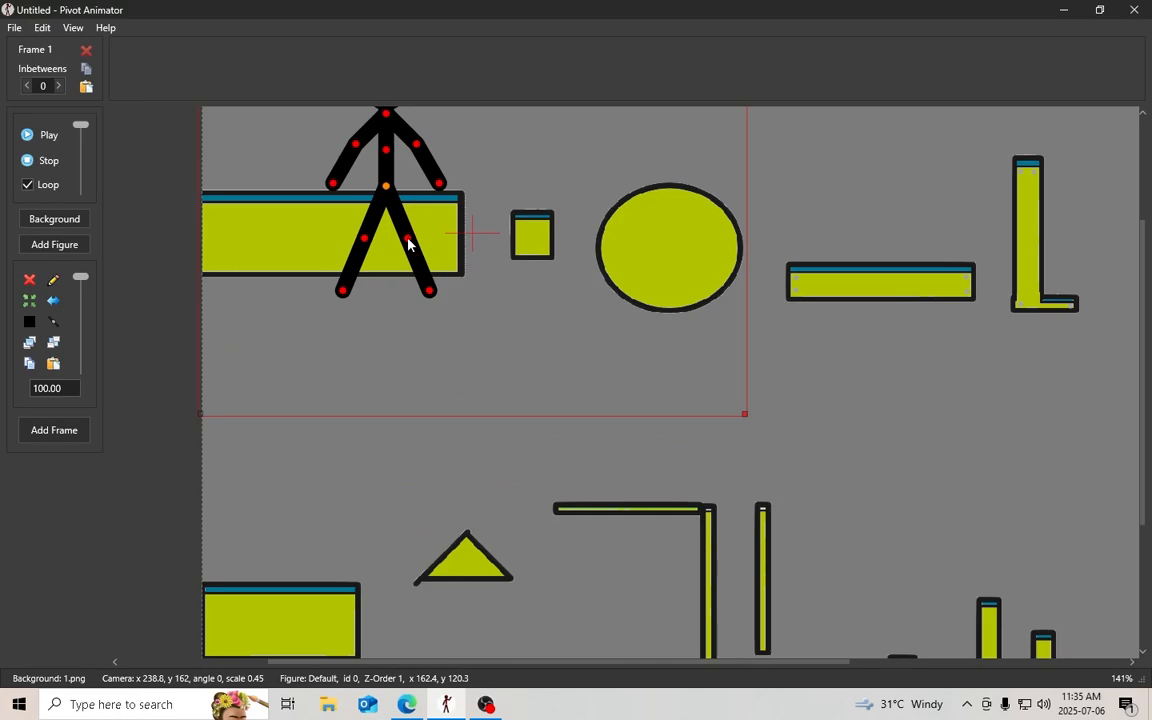
pyautogui.moveTo(408, 244); pyautogui.dragTo(375, 142)
pyautogui.press('super')
pyautogui.press('super')
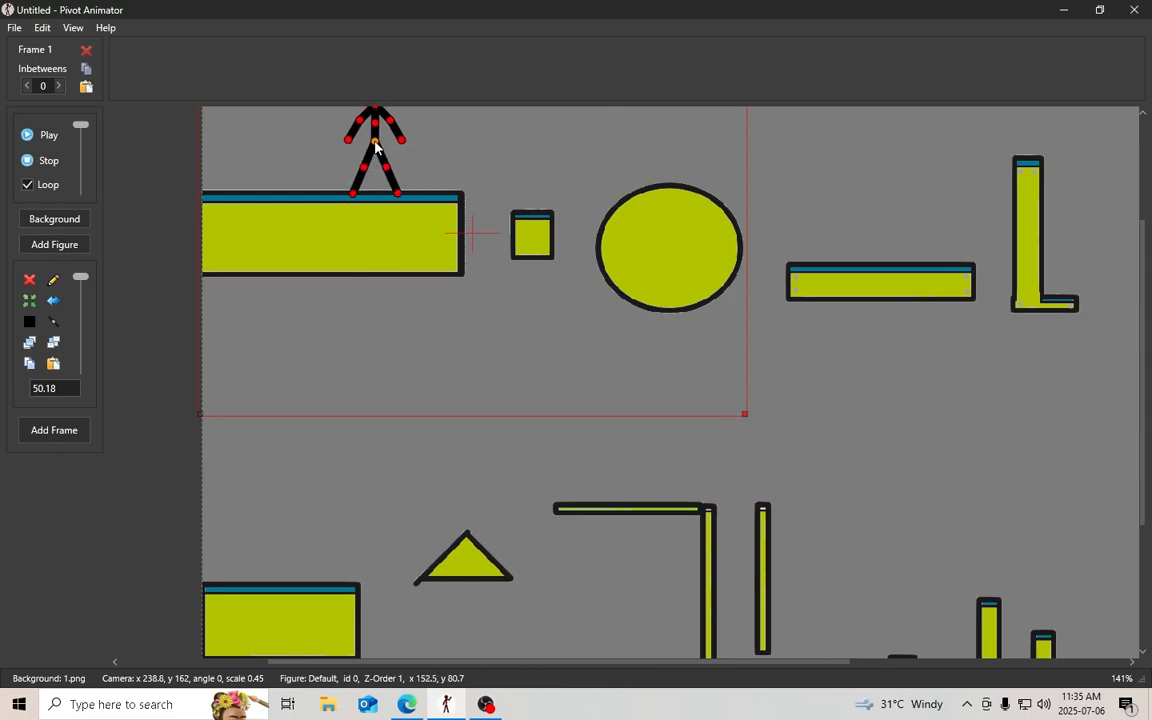
pyautogui.scroll(-2, 414, 208)
# Add the current pose as a frame, then delete that frame from the timeline
pyautogui.press('space')
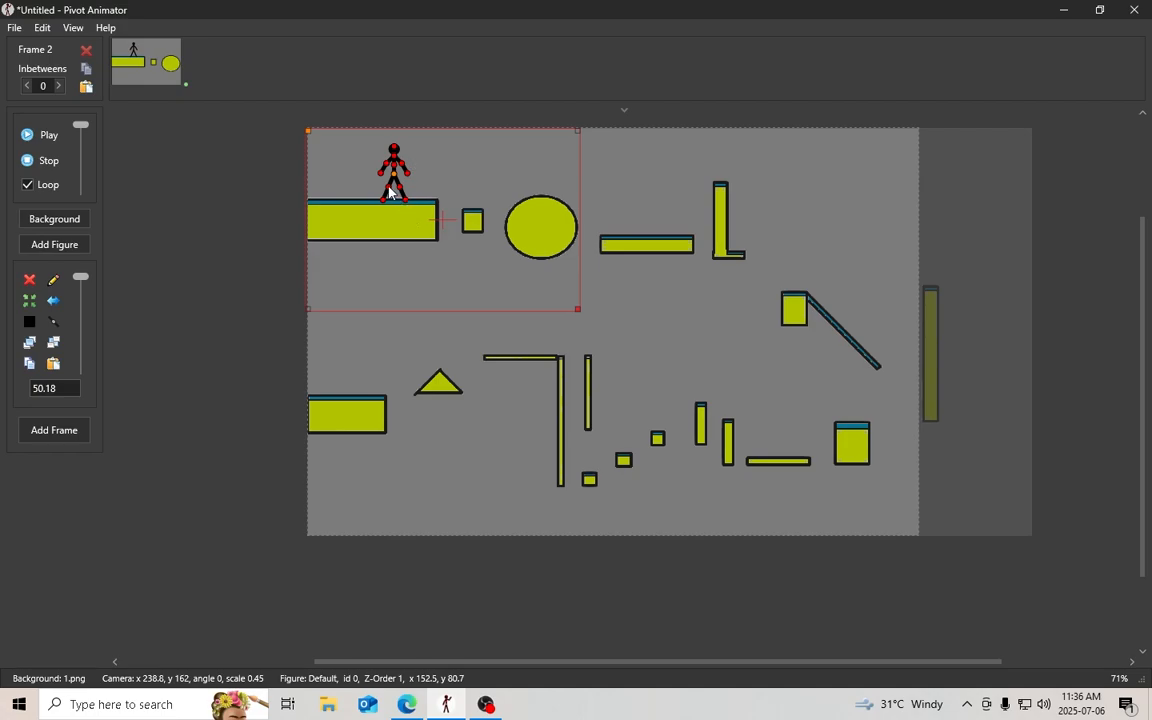
pyautogui.scroll(3, 388, 185)
pyautogui.scroll(-3, 388, 190)
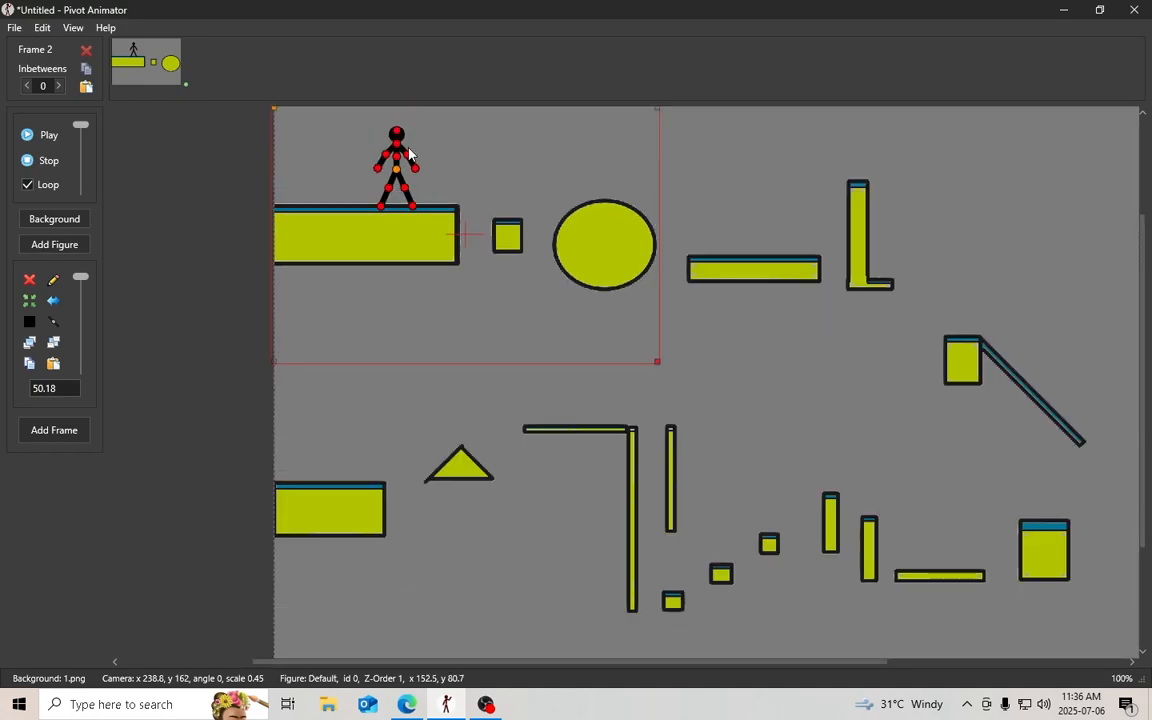
pyautogui.scroll(3, 410, 155)
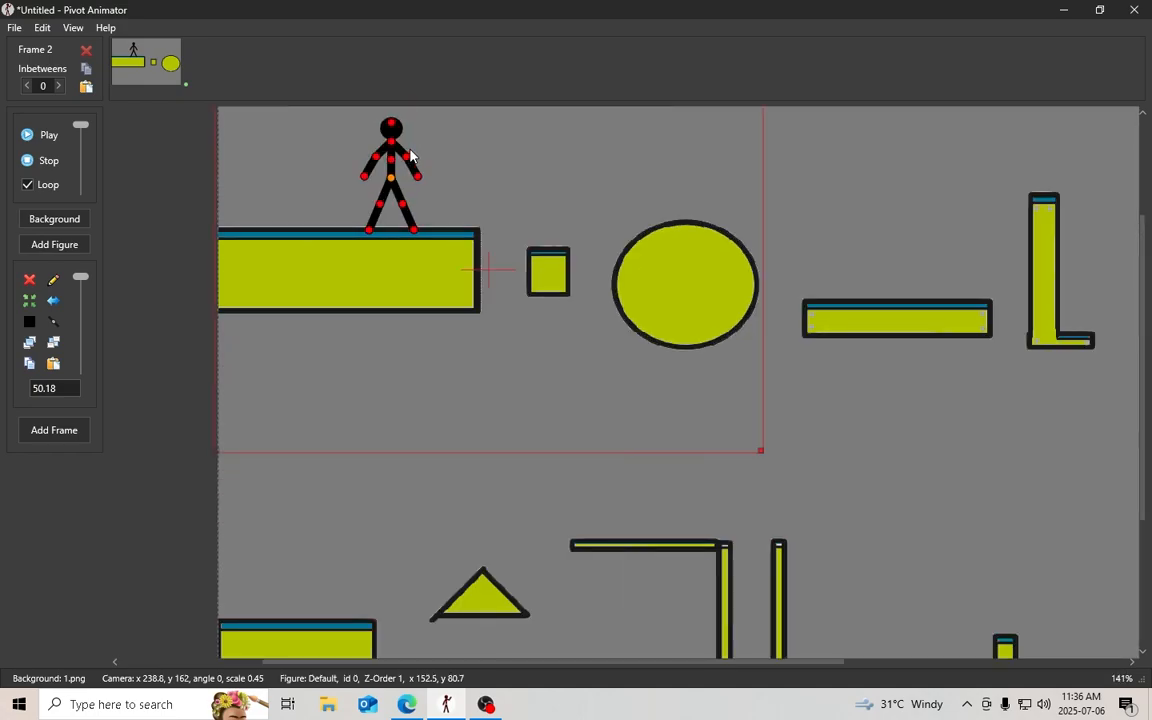
pyautogui.click(128, 67)
pyautogui.click(86, 49)
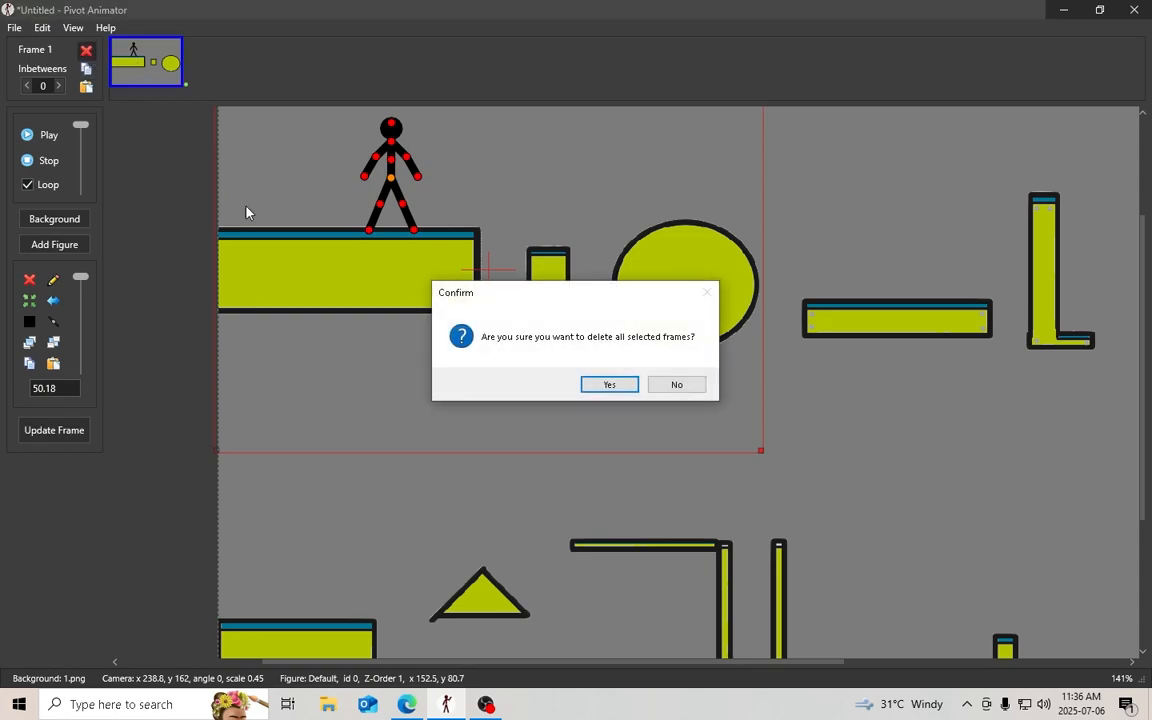
pyautogui.click(609, 384)
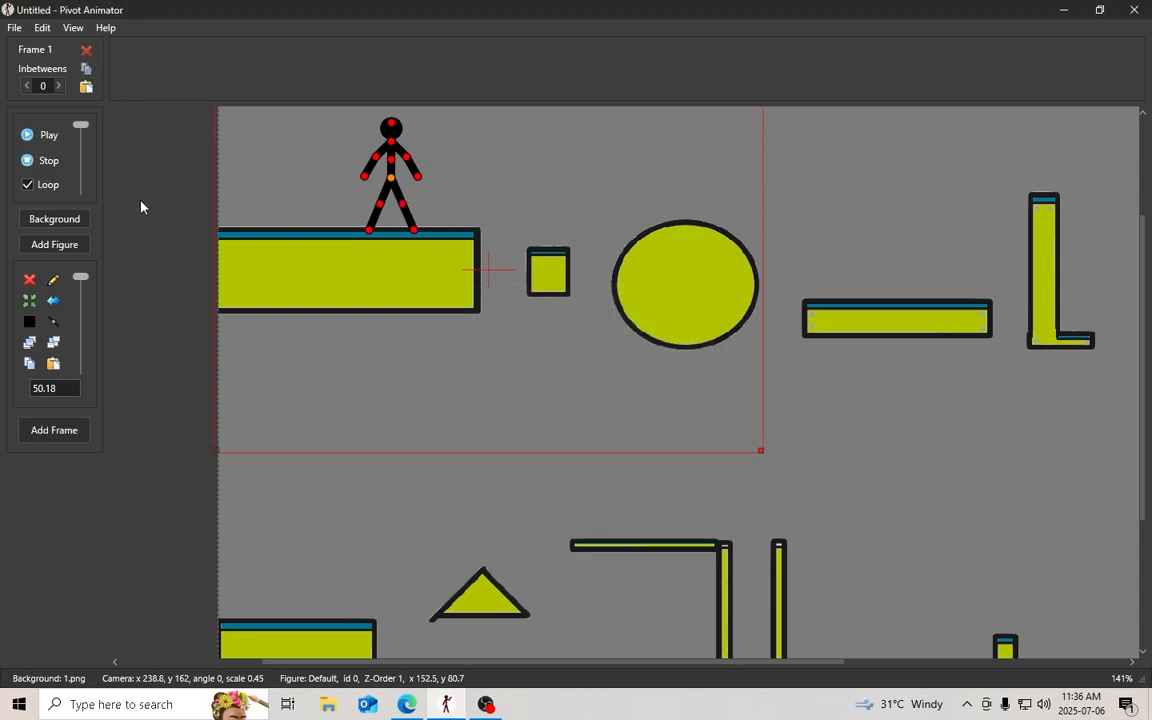
# Load the mini figure type into the scene and delete the default stick figure
pyautogui.click(14, 27)
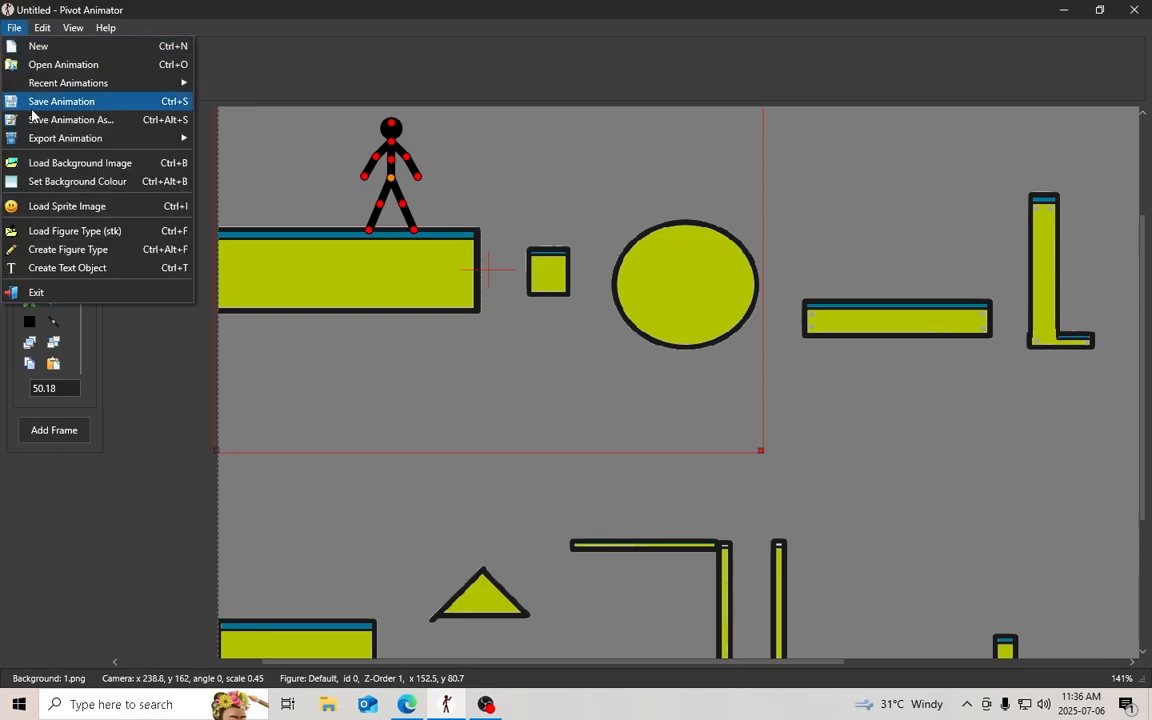
pyautogui.click(69, 231)
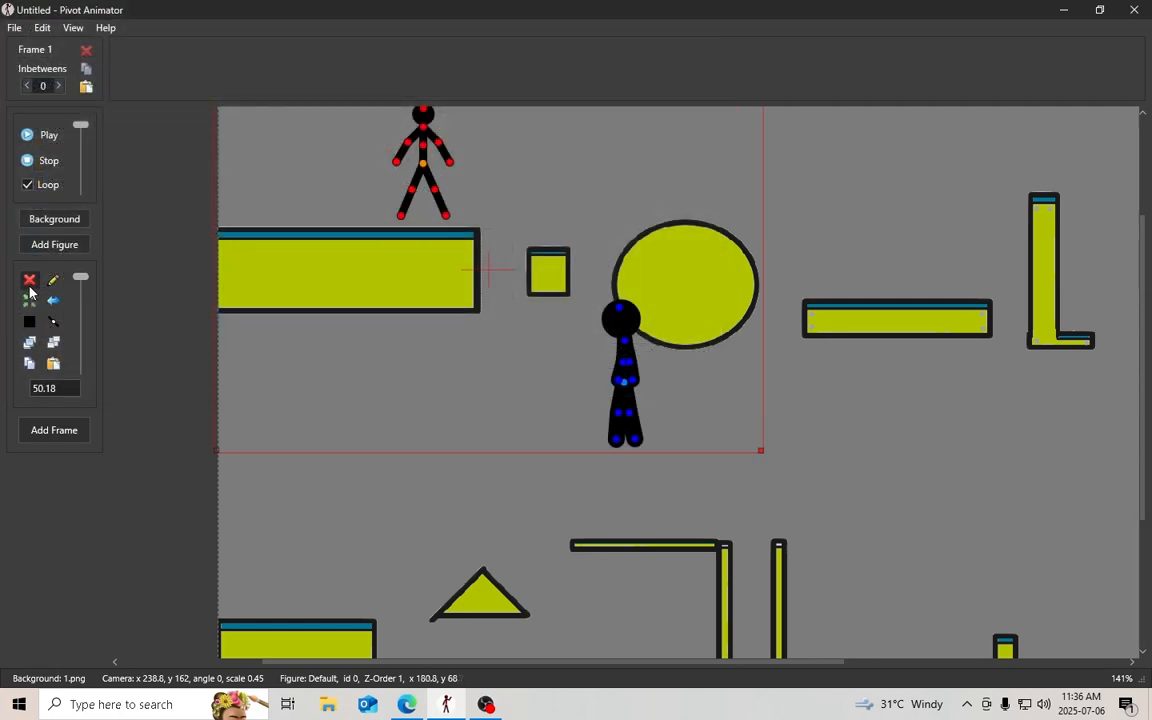
pyautogui.click(30, 287)
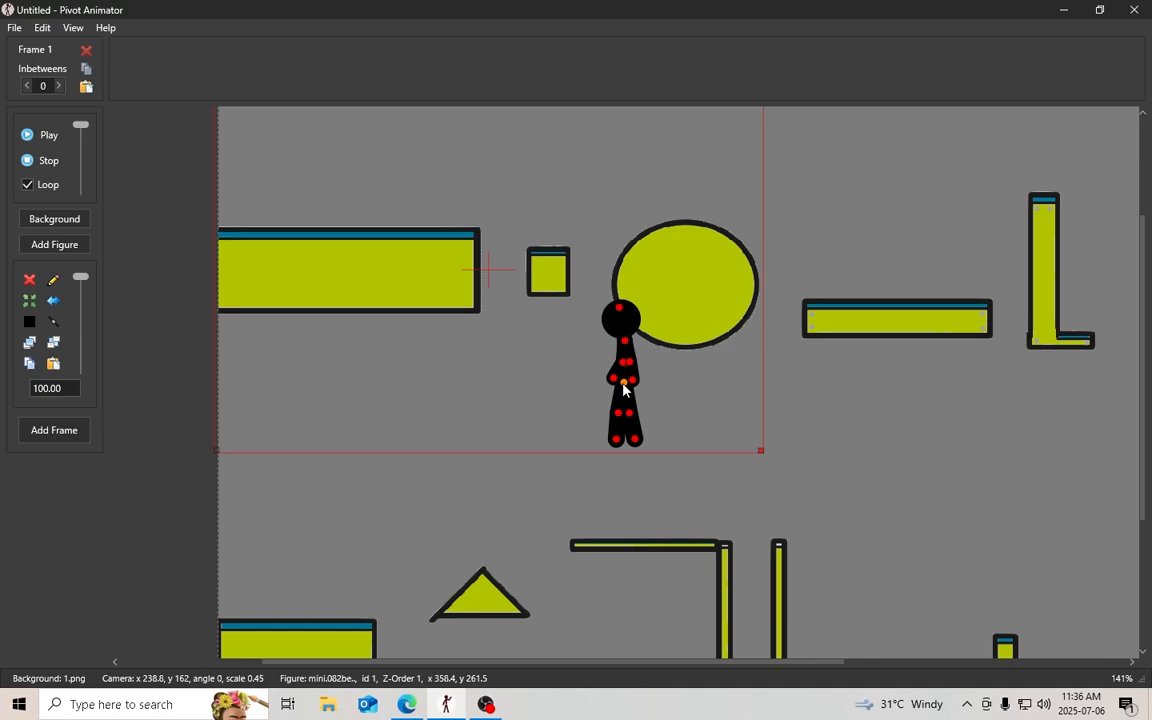
# Move the mini figure onto the upper-left platform and set its size to 82
pyautogui.moveTo(620, 388); pyautogui.dragTo(394, 196)
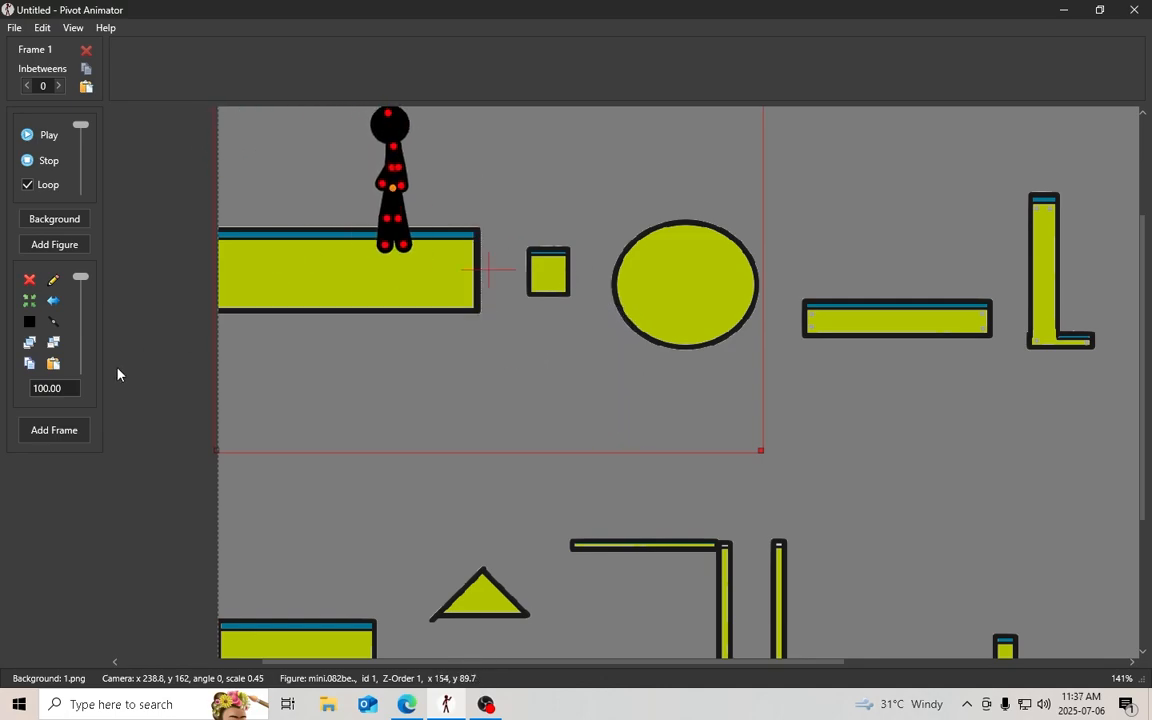
pyautogui.scroll(-9, 51, 388)
pyautogui.scroll(-4, 51, 388)
pyautogui.rightClick(42, 389)
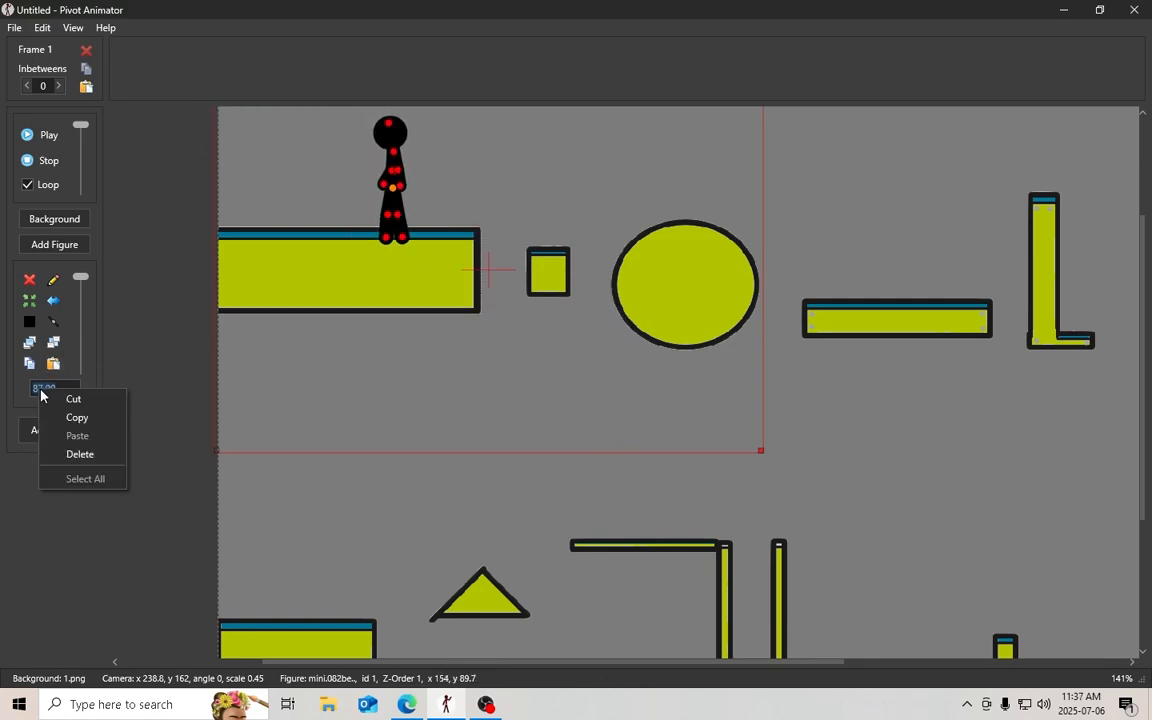
pyautogui.click(137, 370)
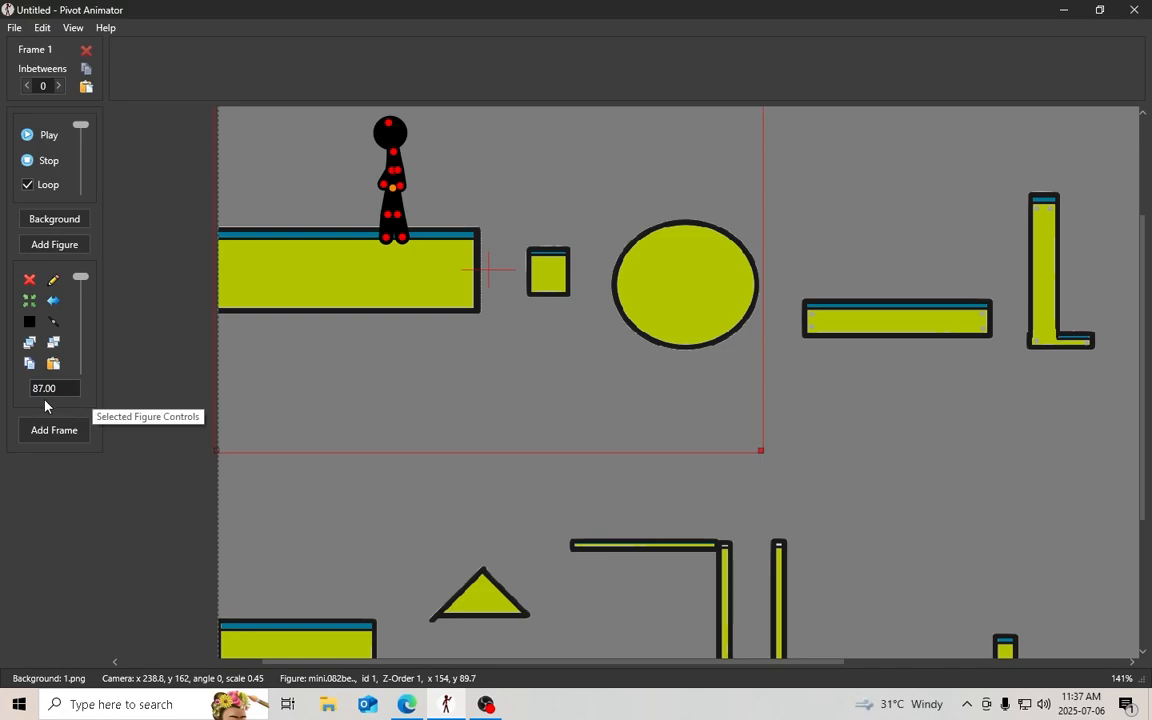
pyautogui.scroll(-3, 43, 390)
pyautogui.scroll(-2, 43, 390)
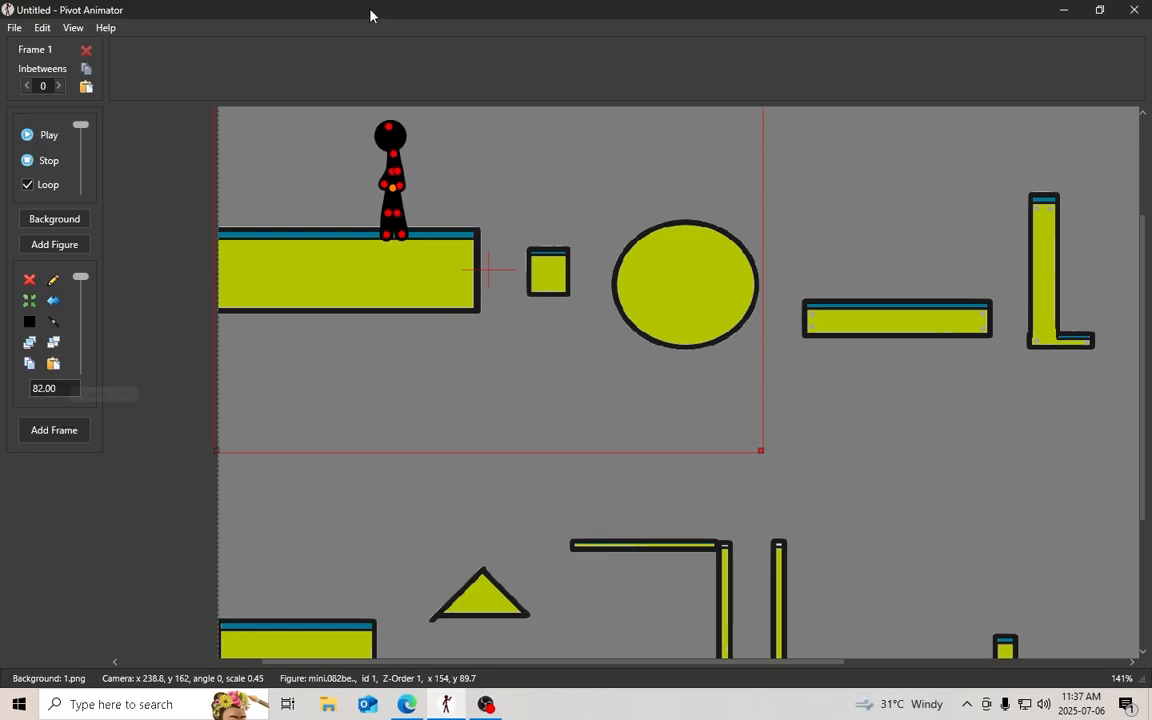
# Move the mini figure farther left along the platform, to about x 98.9, y 84.4, with its feet on the surface
pyautogui.scroll(3, 415, 140)
pyautogui.scroll(2, 362, 187)
pyautogui.scroll(-1, 436, 212)
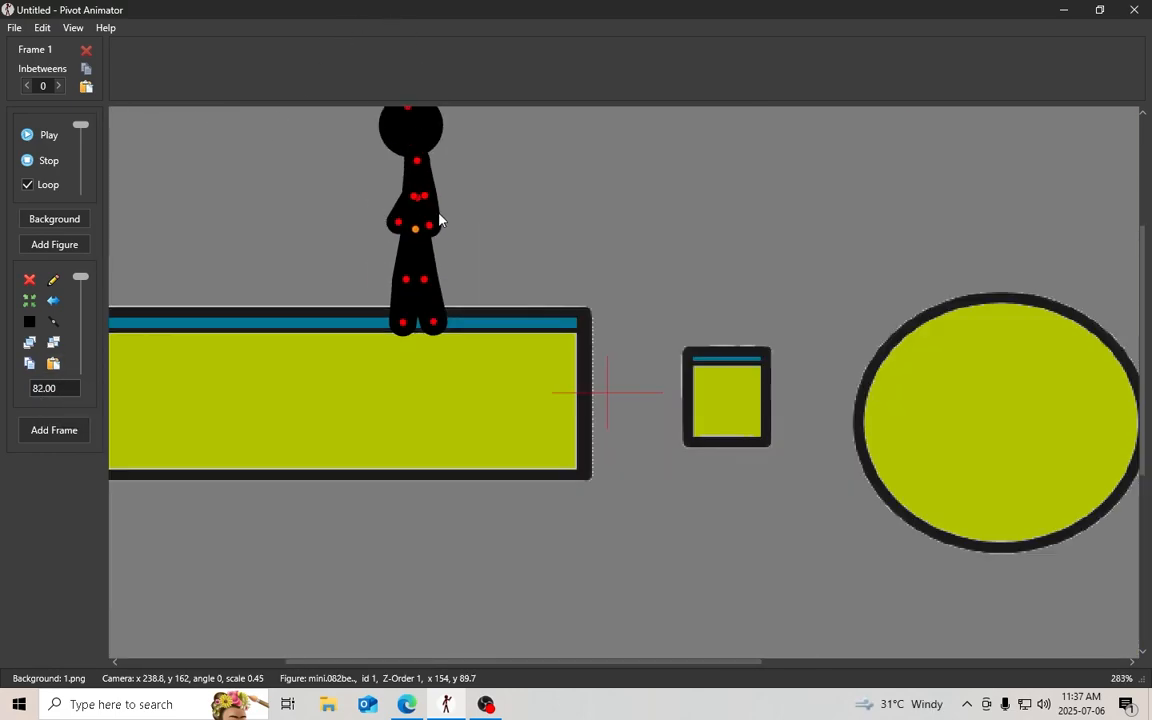
pyautogui.moveTo(455, 207); pyautogui.dragTo(278, 289)
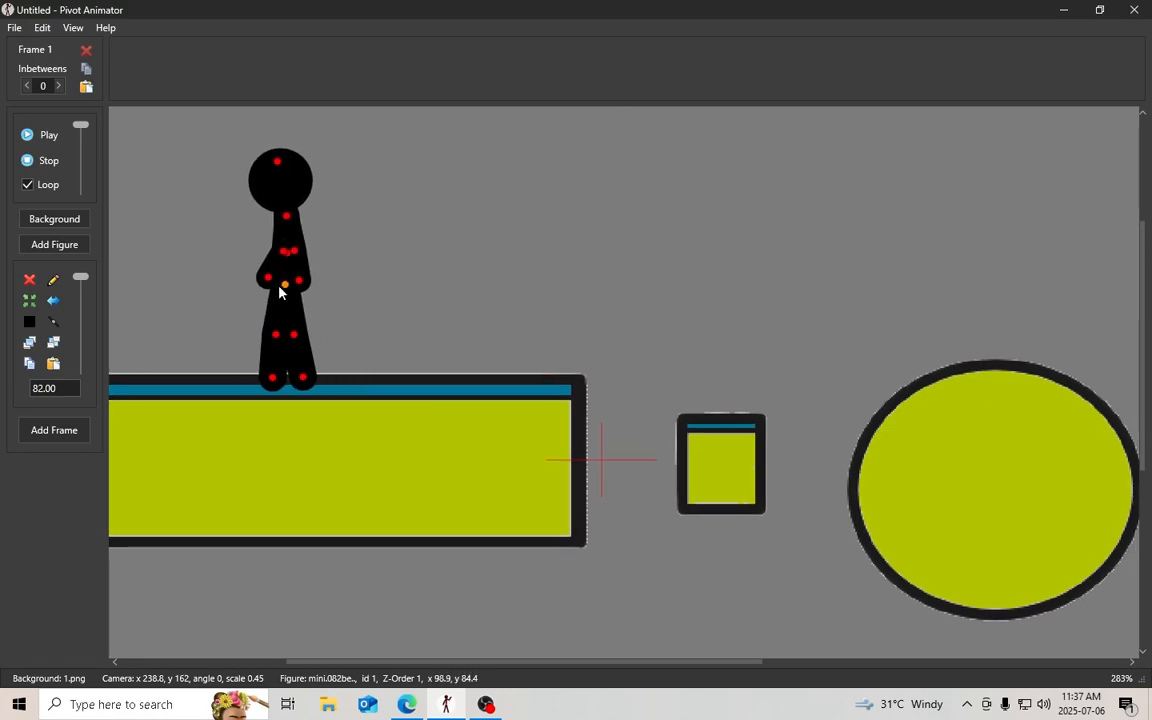
# Flip the mini figure horizontally and lean its upper body slightly to the right
pyautogui.click(52, 300)
pyautogui.scroll(-3, 296, 295)
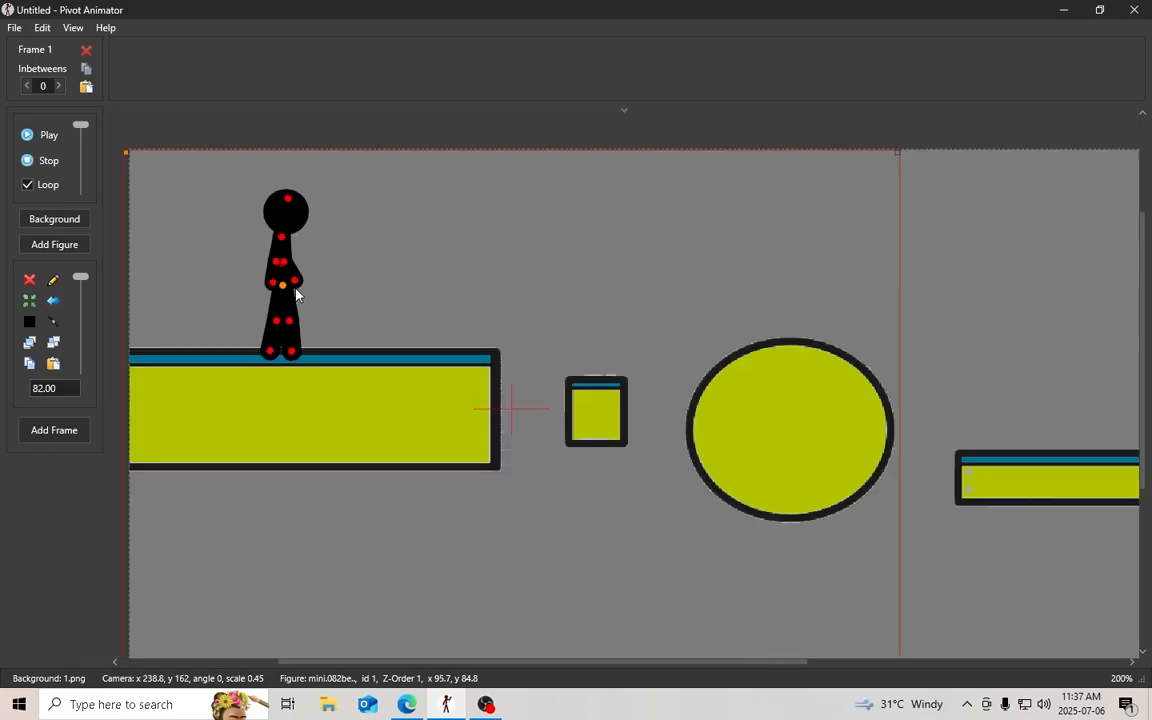
pyautogui.moveTo(286, 270)
pyautogui.mouseDown()
pyautogui.moveTo(276, 268)
pyautogui.moveTo(287, 264)
pyautogui.mouseUp()
# Recolour the mini figure dark maroon, hex 800040
pyautogui.click(31, 319)
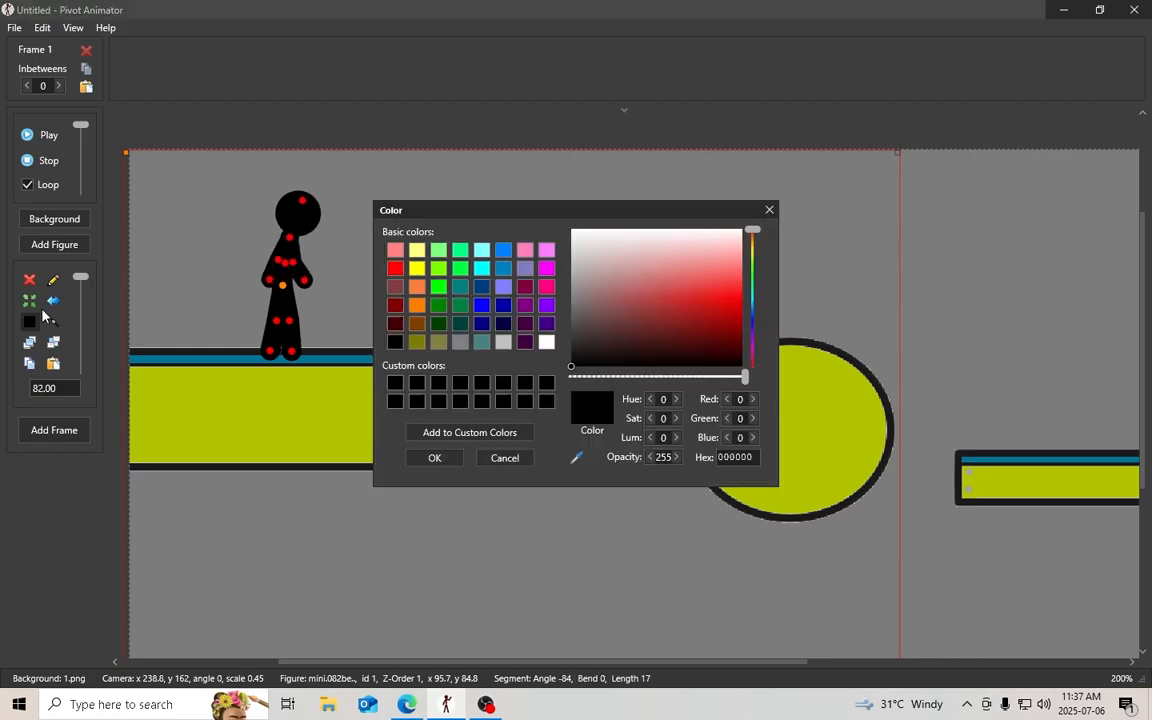
pyautogui.click(522, 289)
pyautogui.click(438, 458)
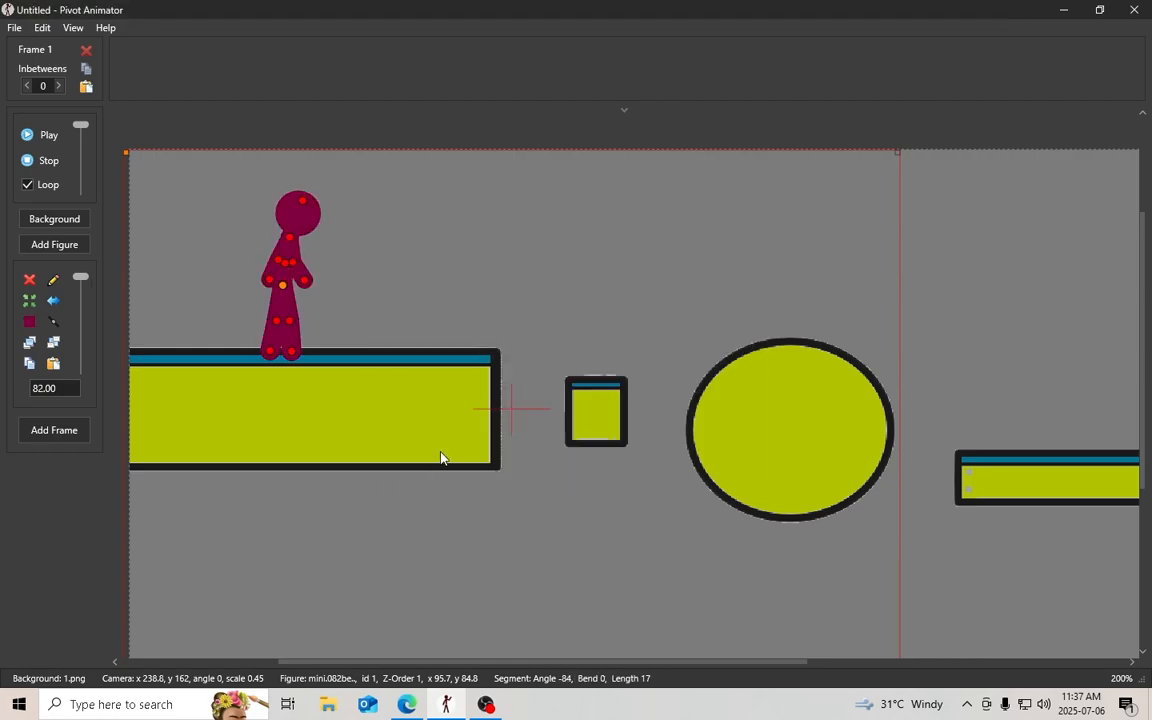
# Set the mini figure's colour back to black
pyautogui.click(30, 321)
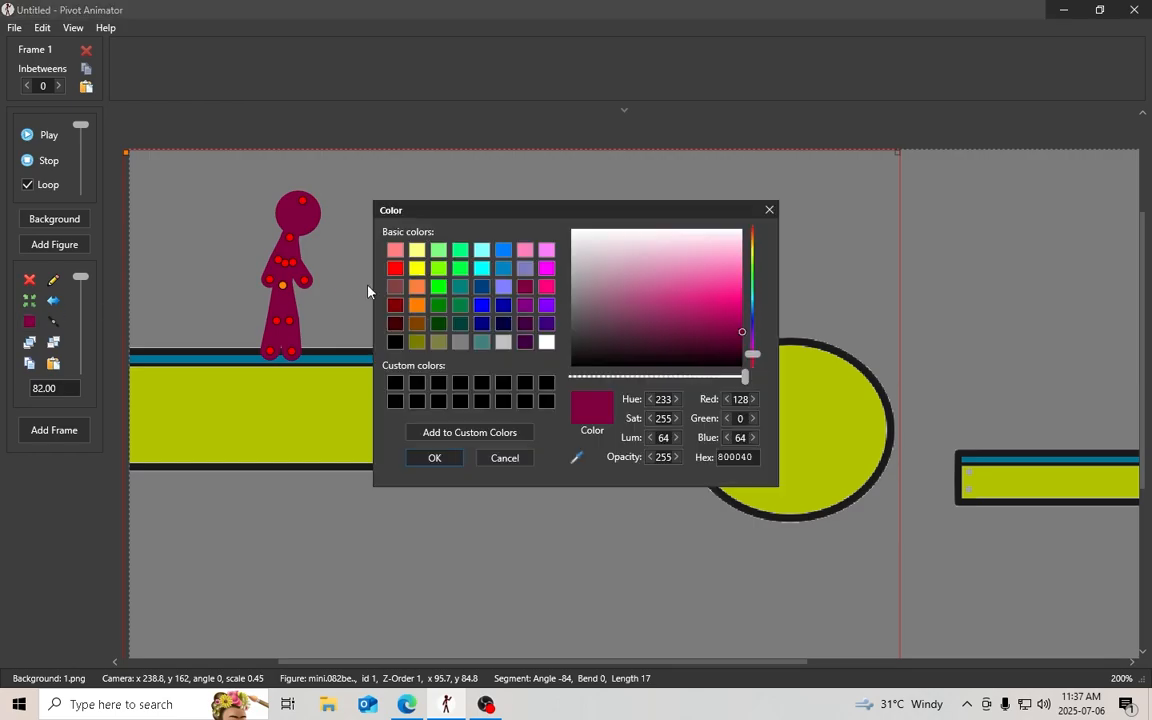
pyautogui.click(396, 343)
pyautogui.click(434, 459)
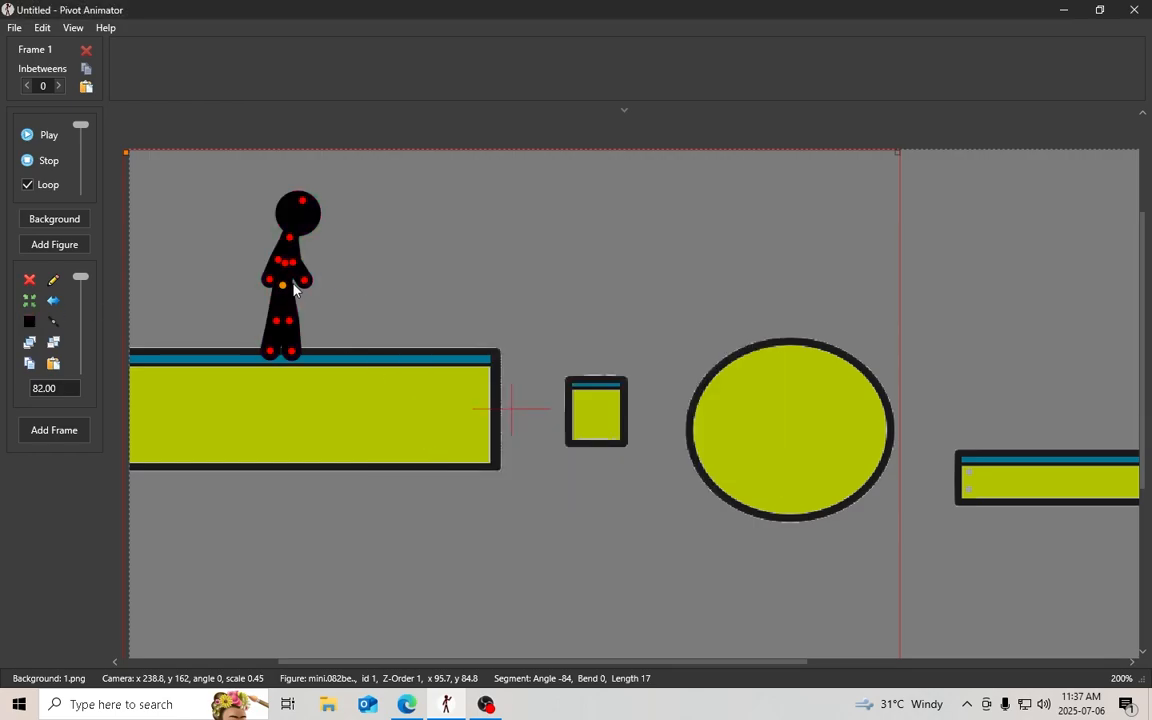
# Spread the mini figure's legs apart slightly and adjust its shoulder, keeping both feet on the platform
pyautogui.scroll(2, 296, 278)
pyautogui.moveTo(293, 258); pyautogui.dragTo(289, 259)
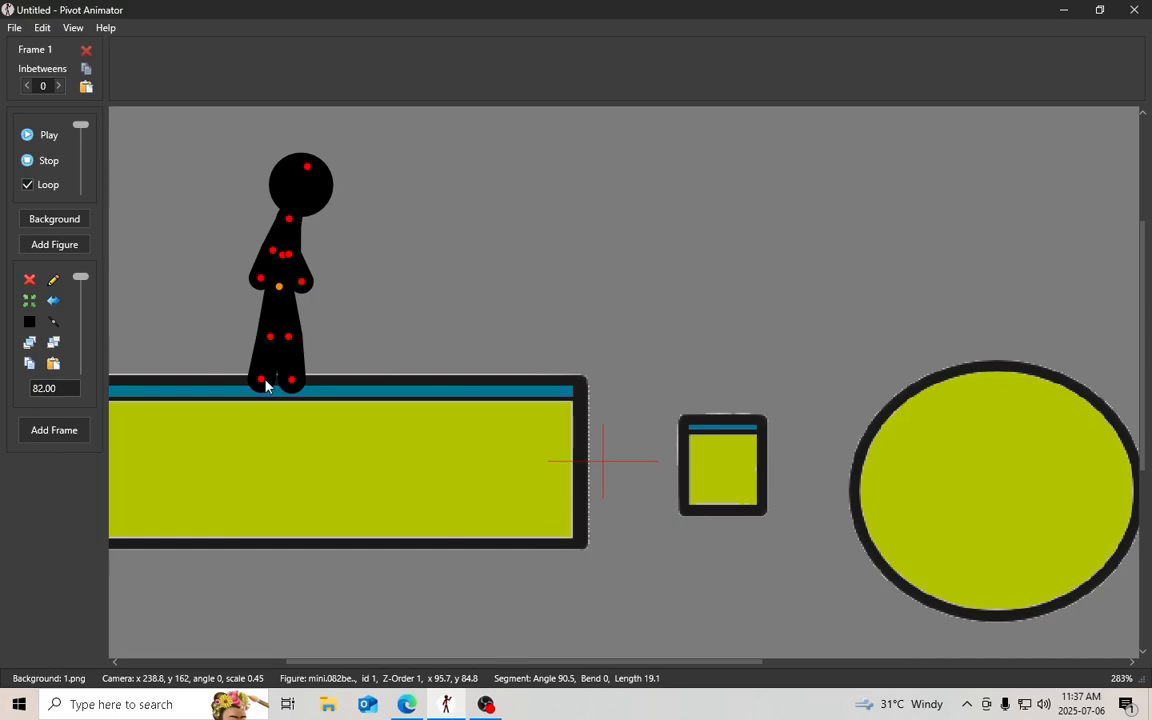
pyautogui.moveTo(265, 381); pyautogui.dragTo(257, 379)
pyautogui.moveTo(289, 337); pyautogui.dragTo(293, 336)
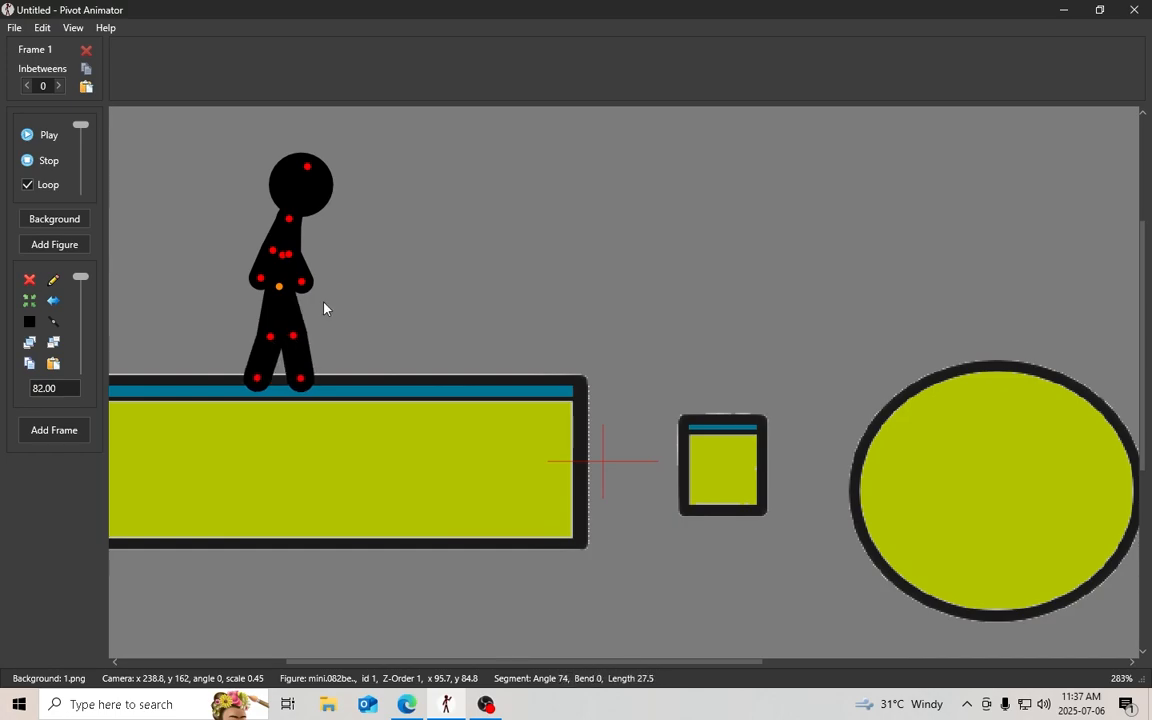
# Move the mini figure to the platform's far left end, at about x 27.4, y 89.3, and scale it to 70%
pyautogui.moveTo(362, 304); pyautogui.dragTo(495, 266)
pyautogui.moveTo(417, 251); pyautogui.dragTo(263, 253)
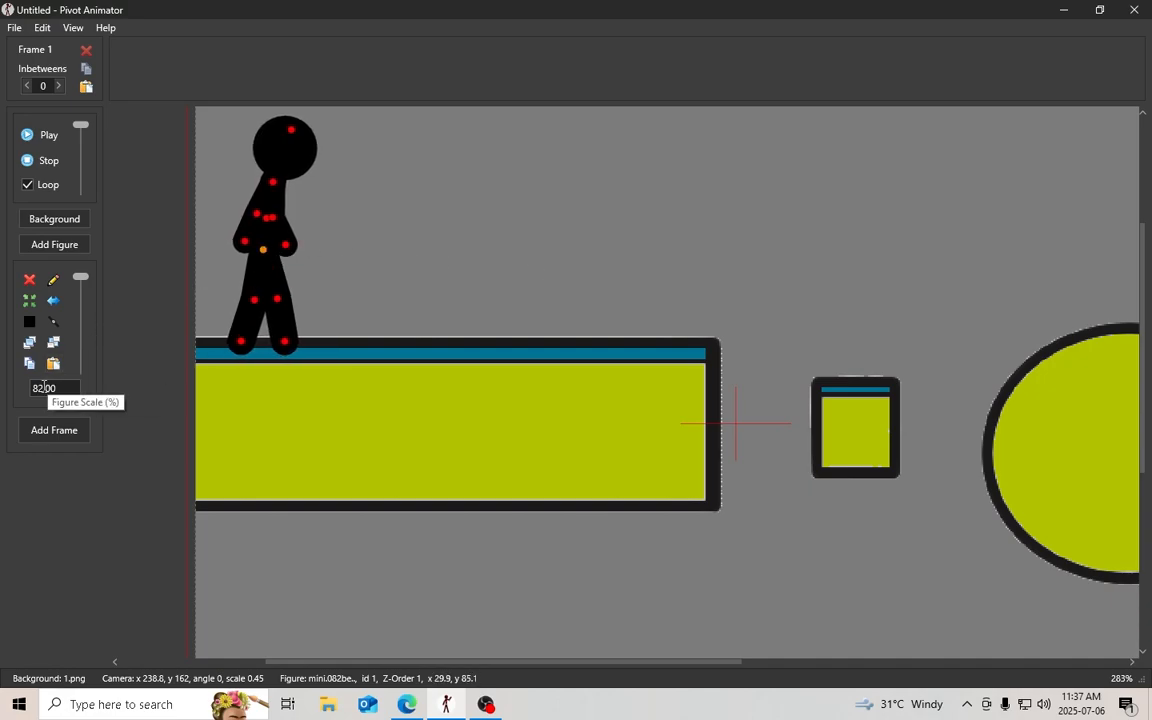
pyautogui.scroll(-5, 43, 388)
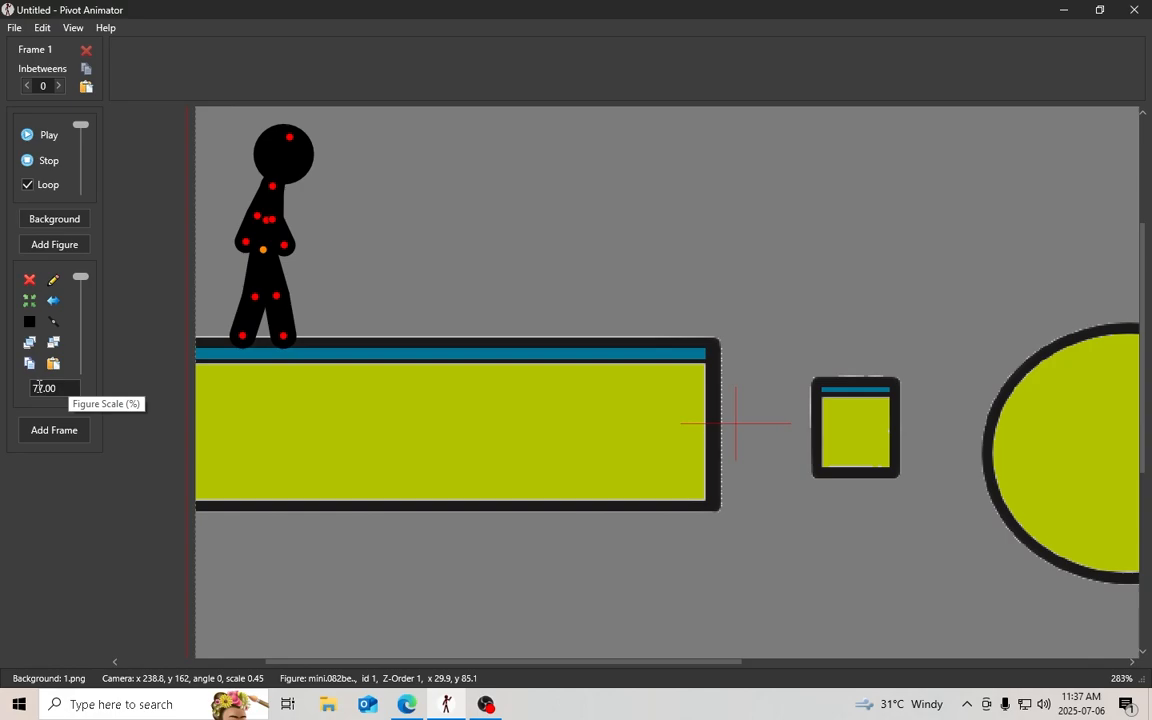
pyautogui.scroll(-7, 38, 388)
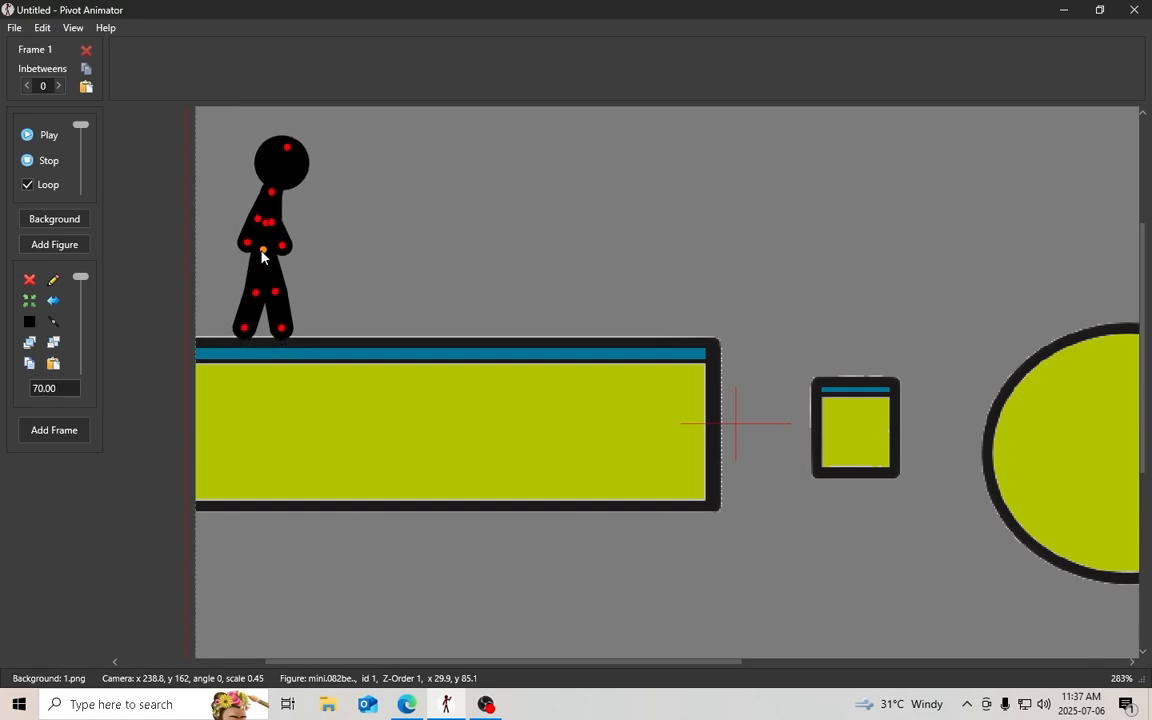
pyautogui.moveTo(262, 252); pyautogui.dragTo(257, 264)
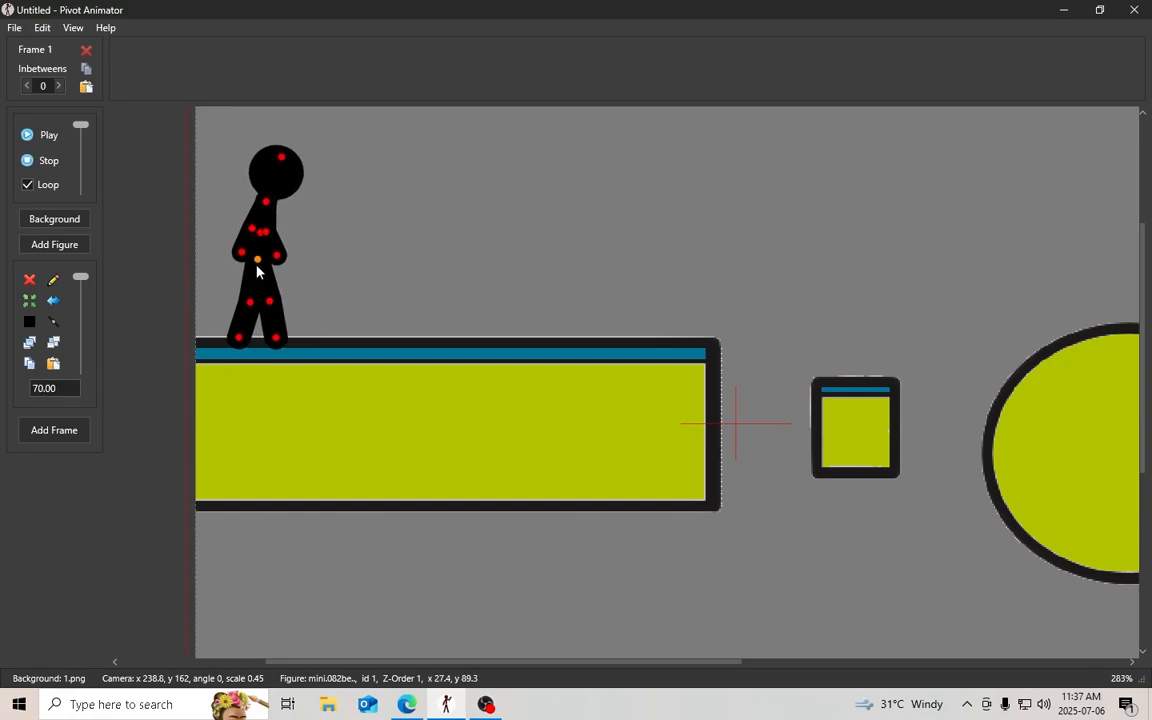
pyautogui.click(486, 705)
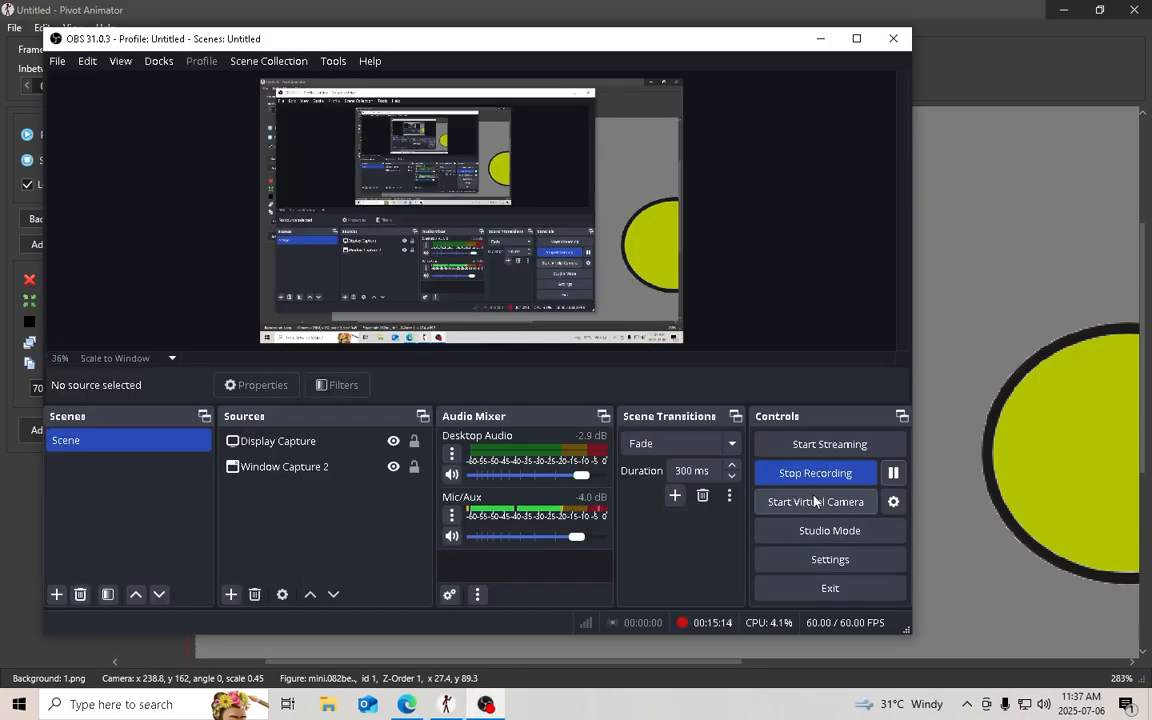
pyautogui.click(819, 479)
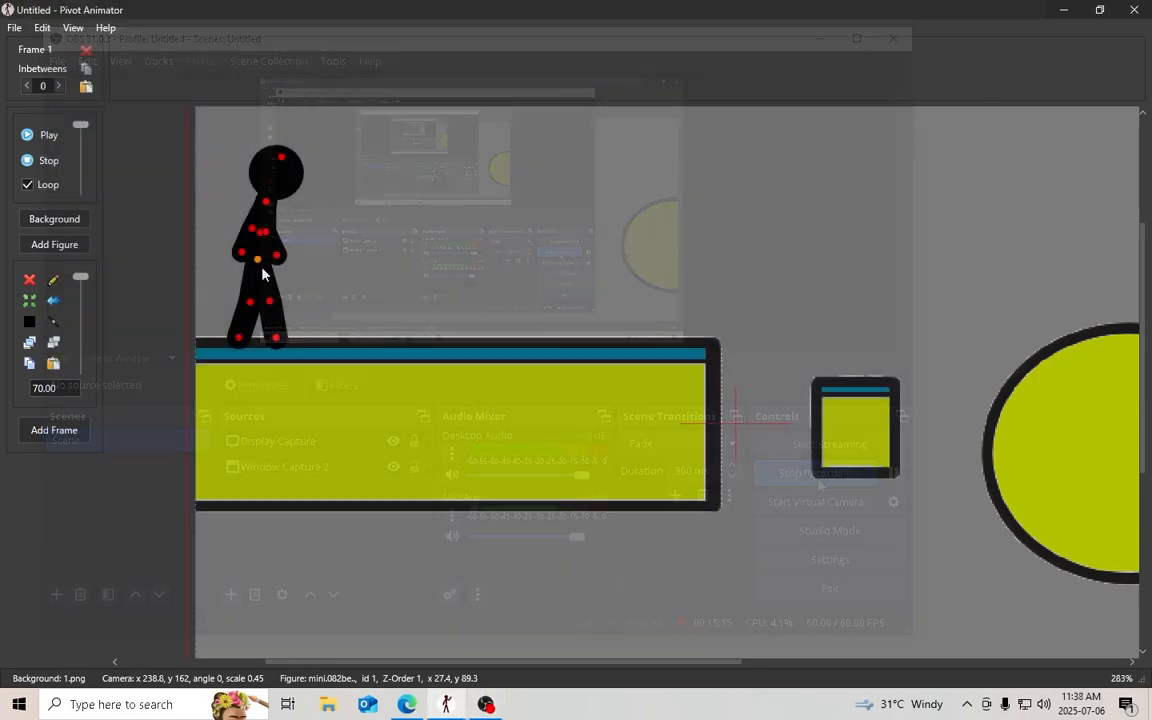
# Add the standing pose as frame 1, pose the figure starting its run with one foot lifted behind, and add that as frame 2
pyautogui.press('space')
pyautogui.moveTo(271, 301); pyautogui.dragTo(266, 302)
pyautogui.moveTo(276, 339); pyautogui.dragTo(217, 321)
pyautogui.moveTo(250, 302); pyautogui.dragTo(264, 302)
pyautogui.moveTo(260, 232); pyautogui.dragTo(267, 234)
pyautogui.moveTo(277, 259)
pyautogui.mouseDown()
pyautogui.moveTo(295, 247)
pyautogui.moveTo(264, 254)
pyautogui.mouseUp()
pyautogui.click(486, 705)
pyautogui.moveTo(260, 228); pyautogui.dragTo(273, 299)
pyautogui.click(486, 705)
pyautogui.press('space')
# Pose the figure in a long running stride with one leg stretched behind and add it as frame 3
pyautogui.moveTo(290, 300); pyautogui.dragTo(303, 296)
pyautogui.moveTo(288, 331); pyautogui.dragTo(236, 303)
pyautogui.moveTo(291, 231)
pyautogui.mouseDown()
pyautogui.moveTo(306, 237)
pyautogui.moveTo(319, 211)
pyautogui.moveTo(289, 211)
pyautogui.mouseUp()
pyautogui.moveTo(307, 239); pyautogui.dragTo(352, 304)
pyautogui.press('space')
# Advance the running figure with its legs closer together and add the pose as frame 4
pyautogui.moveTo(377, 244); pyautogui.dragTo(357, 239)
pyautogui.moveTo(347, 215); pyautogui.dragTo(415, 344)
pyautogui.press('space')
# Move the figure farther along the platform in a stride with the trailing leg bent back and add it as frame 5
pyautogui.moveTo(411, 304); pyautogui.dragTo(418, 302)
pyautogui.moveTo(361, 330); pyautogui.dragTo(349, 309)
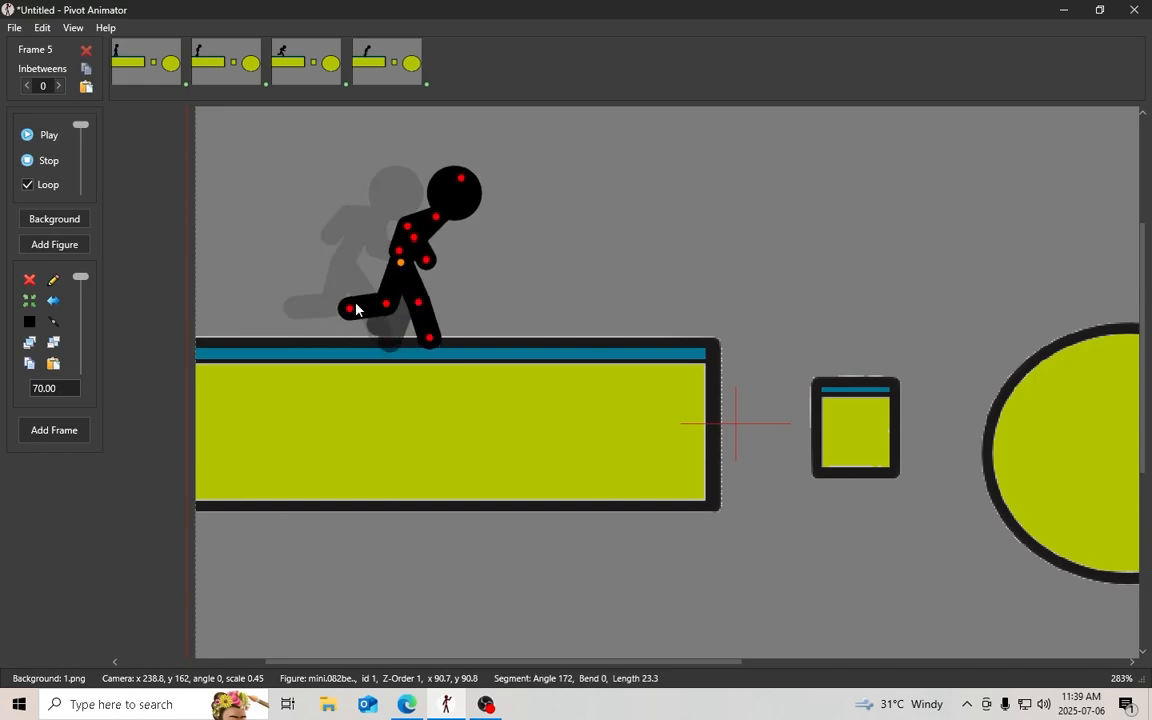
pyautogui.moveTo(415, 239); pyautogui.dragTo(436, 246)
pyautogui.moveTo(407, 226); pyautogui.dragTo(406, 210)
pyautogui.moveTo(418, 302); pyautogui.dragTo(425, 299)
pyautogui.moveTo(349, 309); pyautogui.dragTo(348, 302)
pyautogui.moveTo(401, 262); pyautogui.dragTo(456, 264)
pyautogui.moveTo(479, 302); pyautogui.dragTo(483, 299)
pyautogui.press('space')
# Advance the figure again, bring its legs together in the passing position, and add the pose as frame 6
pyautogui.moveTo(482, 300); pyautogui.dragTo(438, 339)
pyautogui.moveTo(456, 264); pyautogui.dragTo(523, 267)
pyautogui.moveTo(471, 306); pyautogui.dragTo(479, 285)
pyautogui.moveTo(509, 308); pyautogui.dragTo(540, 307)
pyautogui.moveTo(559, 251); pyautogui.dragTo(534, 240)
pyautogui.moveTo(528, 215); pyautogui.dragTo(557, 268)
pyautogui.press('space')
# Pose the figure in a stride with one foot kicked back and arms apart, raise the front knee, and add frame 7
pyautogui.moveTo(537, 309); pyautogui.dragTo(579, 344)
pyautogui.moveTo(558, 311); pyautogui.dragTo(503, 295)
pyautogui.moveTo(562, 230); pyautogui.dragTo(562, 216)
pyautogui.moveTo(567, 241); pyautogui.dragTo(591, 256)
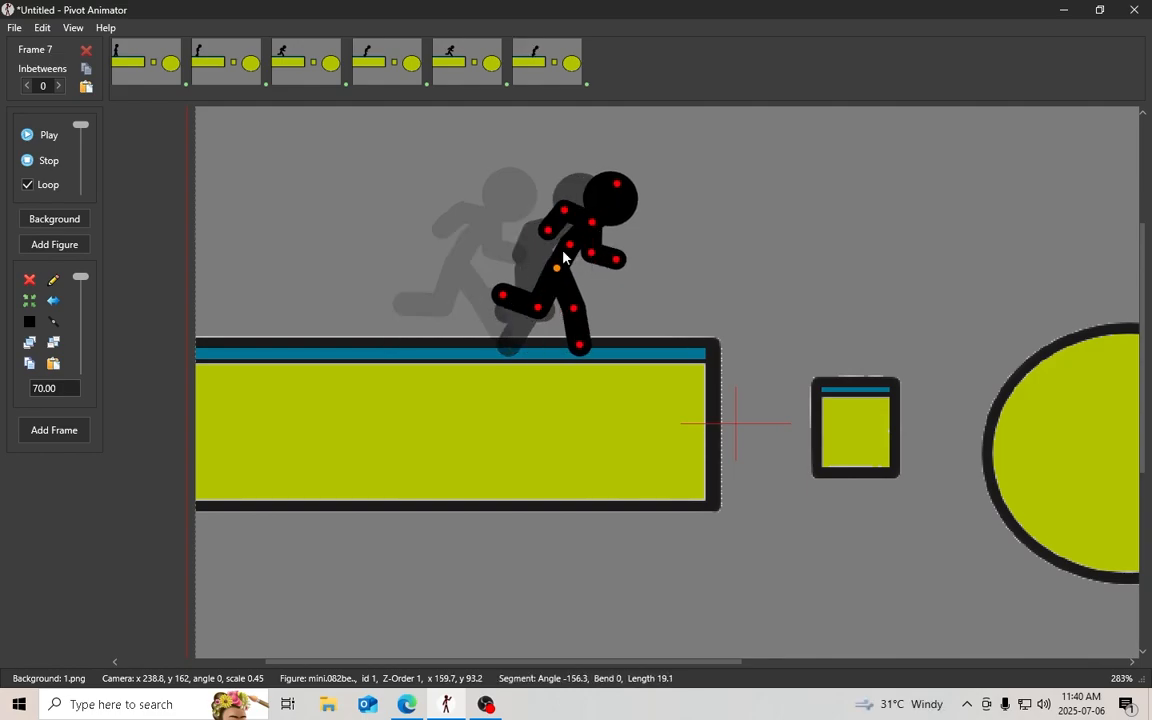
pyautogui.moveTo(573, 307); pyautogui.dragTo(590, 269)
pyautogui.press('space')
# Move the figure close to the platform's right edge with its legs drawn together and add the pose as frame 8
pyautogui.moveTo(613, 303); pyautogui.dragTo(600, 312)
pyautogui.moveTo(571, 308); pyautogui.dragTo(600, 312)
pyautogui.moveTo(600, 348); pyautogui.dragTo(572, 336)
pyautogui.moveTo(600, 312); pyautogui.dragTo(655, 254)
pyautogui.moveTo(649, 221); pyautogui.dragTo(680, 236)
pyautogui.press('space')
# Lower the figure into a crouch near the platform's edge and add the pose as frame 9
pyautogui.moveTo(657, 318); pyautogui.dragTo(647, 342)
pyautogui.moveTo(641, 278); pyautogui.dragTo(653, 332)
pyautogui.press('space')
# Pose the figure for take-off with the rear leg extended, the front knee raised and the torso straightened
pyautogui.moveTo(617, 334)
pyautogui.mouseDown()
pyautogui.moveTo(635, 364)
pyautogui.moveTo(638, 326)
pyautogui.mouseUp()
pyautogui.moveTo(690, 323); pyautogui.dragTo(704, 302)
pyautogui.moveTo(700, 339); pyautogui.dragTo(677, 328)
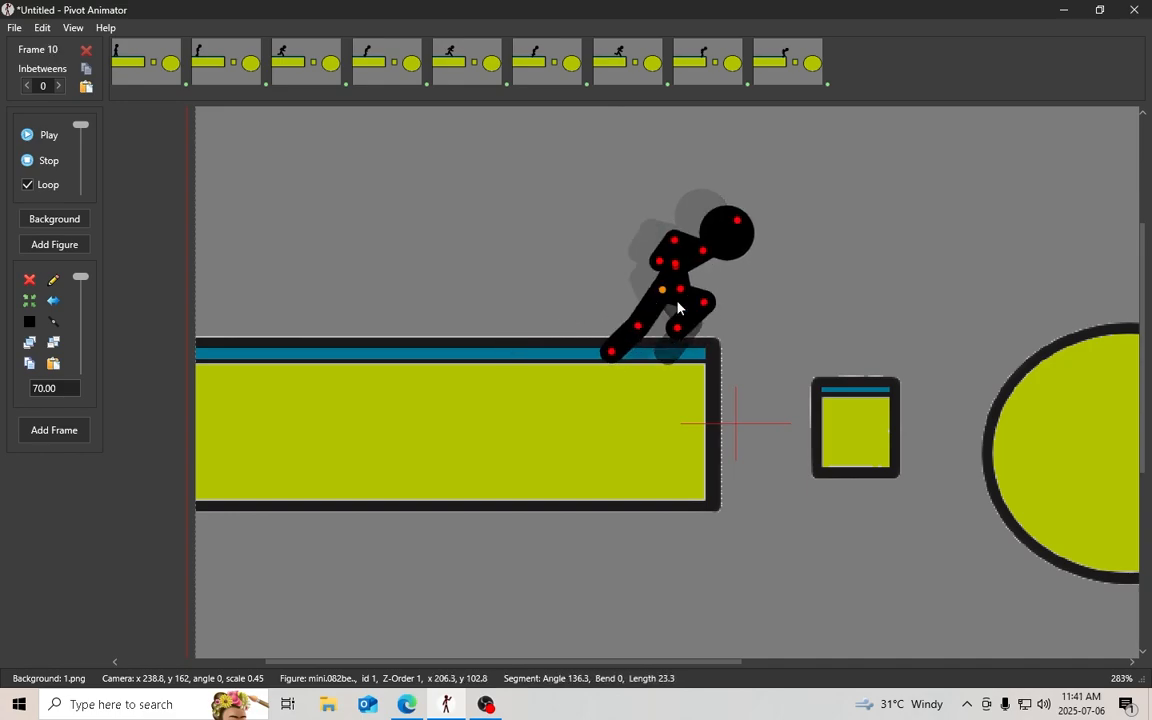
pyautogui.moveTo(675, 263); pyautogui.dragTo(681, 229)
pyautogui.moveTo(675, 266); pyautogui.dragTo(681, 235)
pyautogui.moveTo(686, 190); pyautogui.dragTo(707, 195)
# Move the leaping figure into the air past the platform's right edge and add the pose as frame 10
pyautogui.moveTo(662, 290); pyautogui.dragTo(731, 298)
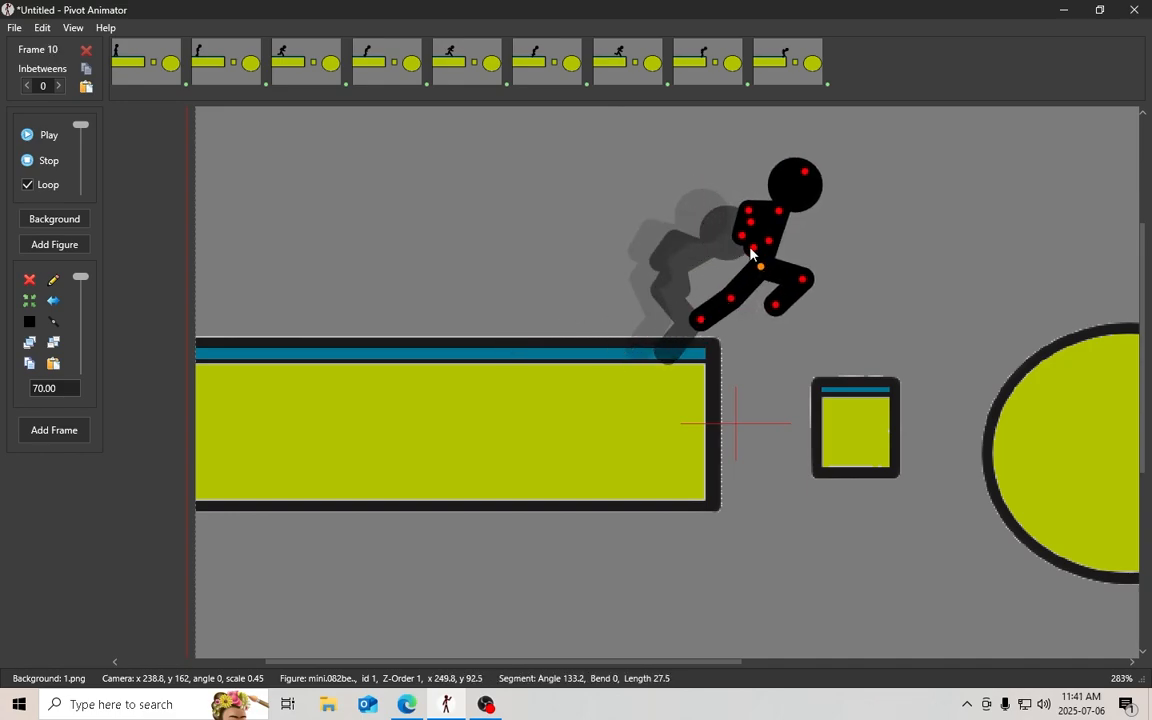
pyautogui.moveTo(753, 247); pyautogui.dragTo(733, 240)
pyautogui.moveTo(779, 211); pyautogui.dragTo(777, 210)
pyautogui.moveTo(760, 266); pyautogui.dragTo(741, 294)
pyautogui.moveTo(908, 324); pyautogui.dragTo(558, 310)
pyautogui.press('space')
# Carry the leaping figure over the small square block with its arms swung back and add the pose as frame 11
pyautogui.moveTo(420, 246); pyautogui.dragTo(566, 297)
pyautogui.moveTo(459, 301); pyautogui.dragTo(452, 275)
pyautogui.moveTo(533, 190); pyautogui.dragTo(545, 194)
pyautogui.moveTo(518, 246); pyautogui.dragTo(531, 249)
pyautogui.press('space')
# Bring the leaping figure down against the circle's upper-left side with bent legs and add the pose as frame 12
pyautogui.moveTo(579, 298); pyautogui.dragTo(611, 296)
pyautogui.moveTo(465, 276); pyautogui.dragTo(472, 261)
pyautogui.moveTo(502, 282); pyautogui.dragTo(531, 293)
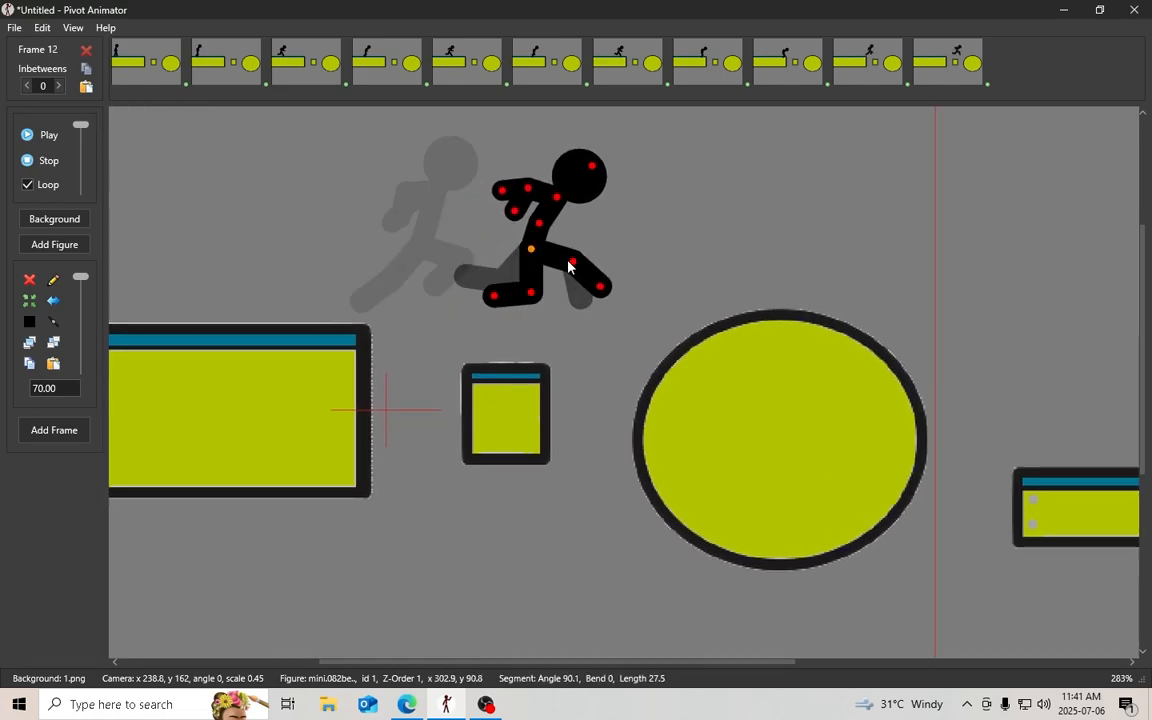
pyautogui.press('space')
pyautogui.moveTo(531, 249); pyautogui.dragTo(618, 290)
pyautogui.moveTo(645, 238); pyautogui.dragTo(647, 240)
pyautogui.moveTo(583, 338); pyautogui.dragTo(597, 363)
pyautogui.moveTo(619, 334); pyautogui.dragTo(662, 300)
pyautogui.moveTo(619, 290); pyautogui.dragTo(627, 295)
pyautogui.moveTo(691, 215); pyautogui.dragTo(681, 206)
pyautogui.press('space')
# Bend the figure forward over the circle's upper-left edge with its hands on the surface and add it as frame 13
pyautogui.moveTo(698, 329); pyautogui.dragTo(664, 340)
pyautogui.moveTo(669, 306); pyautogui.dragTo(632, 338)
pyautogui.moveTo(613, 370); pyautogui.dragTo(625, 375)
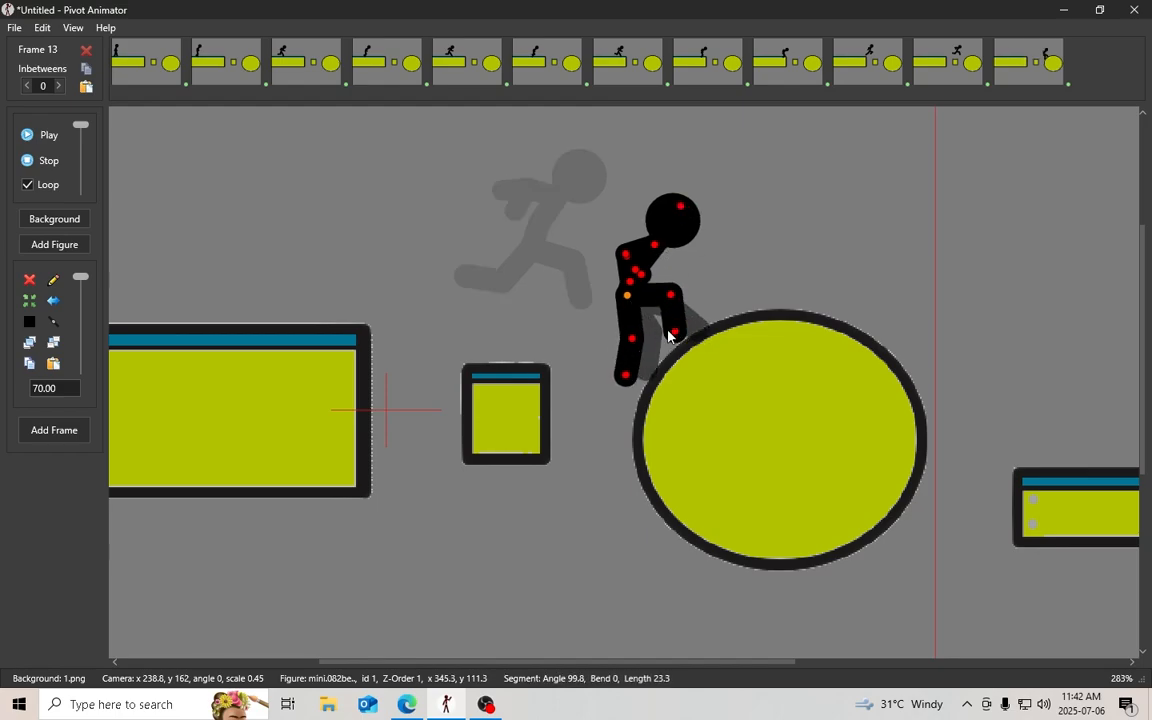
pyautogui.moveTo(673, 332); pyautogui.dragTo(666, 325)
pyautogui.moveTo(627, 295); pyautogui.dragTo(684, 288)
pyautogui.moveTo(706, 277); pyautogui.dragTo(653, 293)
pyautogui.moveTo(688, 304); pyautogui.dragTo(701, 296)
pyautogui.press('space')
# Let the figure slip slightly down the circle while its hands hold the surface and add the pose as frame 14
pyautogui.moveTo(637, 315); pyautogui.dragTo(626, 327)
pyautogui.moveTo(690, 308); pyautogui.dragTo(693, 305)
pyautogui.moveTo(625, 406); pyautogui.dragTo(620, 406)
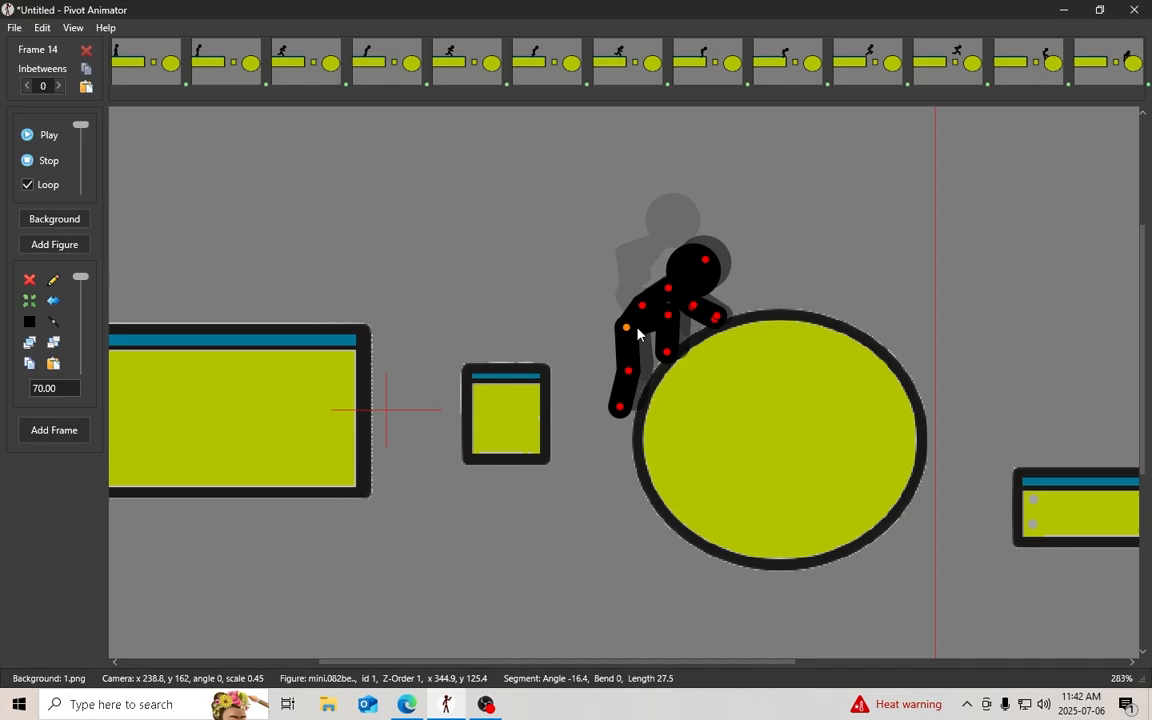
pyautogui.moveTo(626, 327); pyautogui.dragTo(621, 334)
pyautogui.moveTo(710, 324); pyautogui.dragTo(712, 319)
pyautogui.press('space')
# Slide the figure farther down the circle's side to about x 332.9, y 142.7, tilt its head, and add frame 15
pyautogui.moveTo(621, 334); pyautogui.dragTo(676, 328)
pyautogui.moveTo(606, 405); pyautogui.dragTo(600, 404)
pyautogui.moveTo(604, 361); pyautogui.dragTo(599, 367)
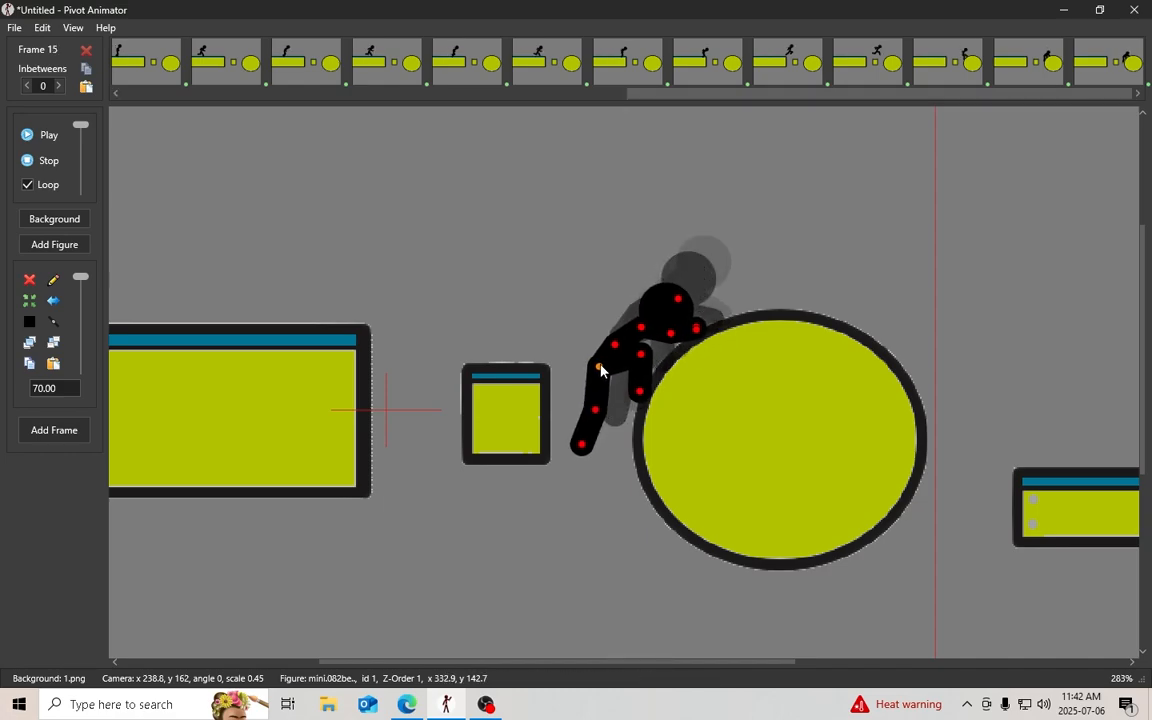
pyautogui.moveTo(678, 299); pyautogui.dragTo(658, 288)
pyautogui.moveTo(640, 391); pyautogui.dragTo(646, 392)
pyautogui.press('space')
# Drop the figure along the circle's left side to about x 322.3, y 171.7, with one knee bent, and add frame 16
pyautogui.moveTo(599, 367); pyautogui.dragTo(583, 406)
pyautogui.moveTo(632, 376); pyautogui.dragTo(624, 360)
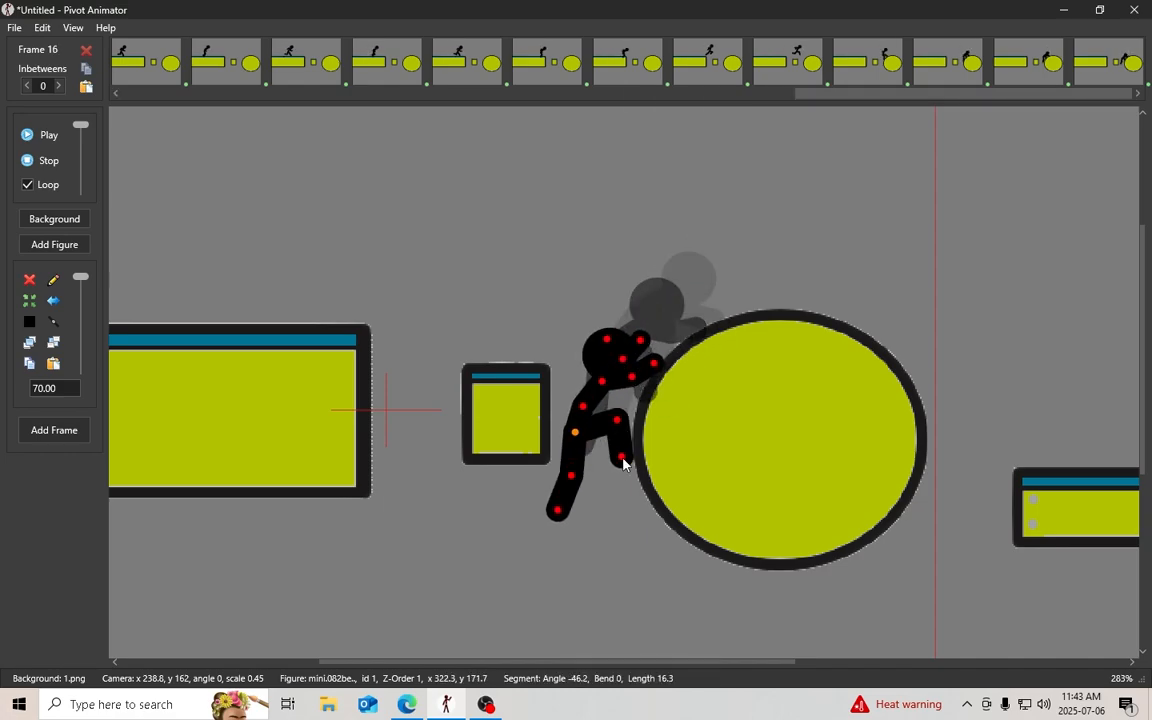
pyautogui.moveTo(621, 457); pyautogui.dragTo(603, 454)
pyautogui.moveTo(617, 420); pyautogui.dragTo(613, 409)
pyautogui.moveTo(663, 505); pyautogui.dragTo(653, 368)
pyautogui.press('space')
# Drop the figure off the circle to about x 319.5, y 227.2, shift the camera down after it, and add frame 17
pyautogui.moveTo(565, 296); pyautogui.dragTo(554, 394)
pyautogui.moveTo(554, 464); pyautogui.dragTo(581, 458)
pyautogui.moveTo(546, 322); pyautogui.dragTo(575, 318)
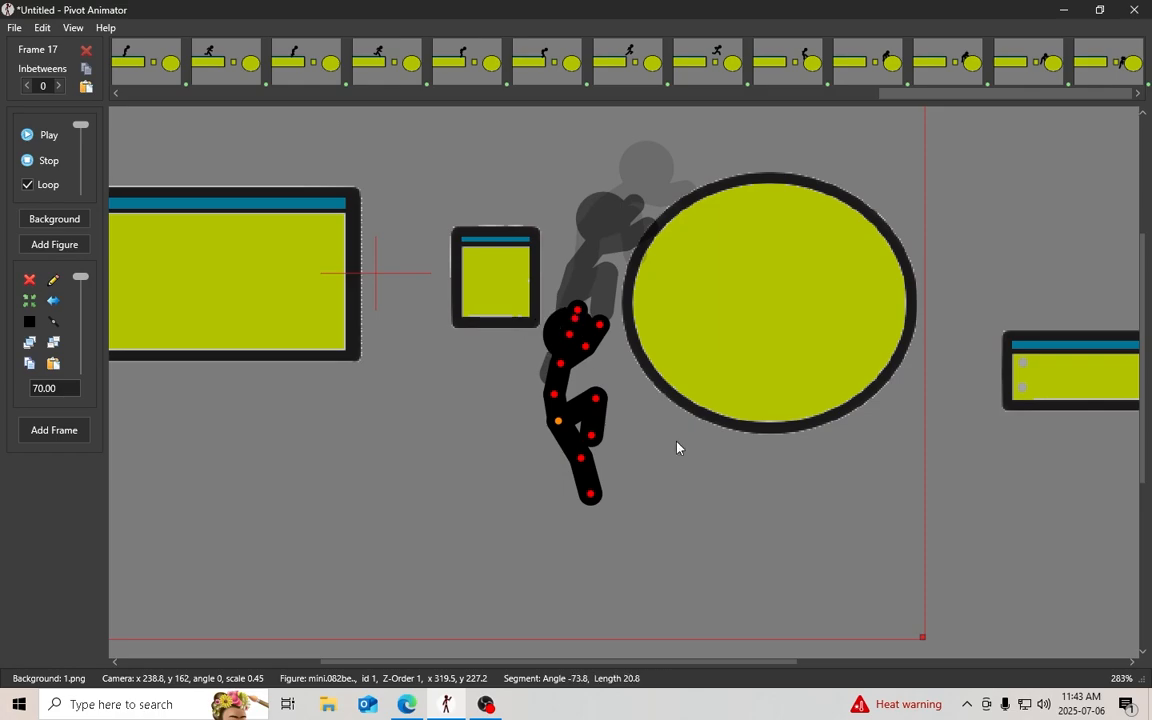
pyautogui.scroll(-2, 682, 430)
pyautogui.moveTo(306, 131); pyautogui.dragTo(206, 175)
pyautogui.press('space')
# Lower the camera to x 241.6, y 262.4 and drop the figure below the circle to about x 320.5, y 302.2
pyautogui.moveTo(205, 175); pyautogui.dragTo(204, 236)
pyautogui.scroll(2, 590, 345)
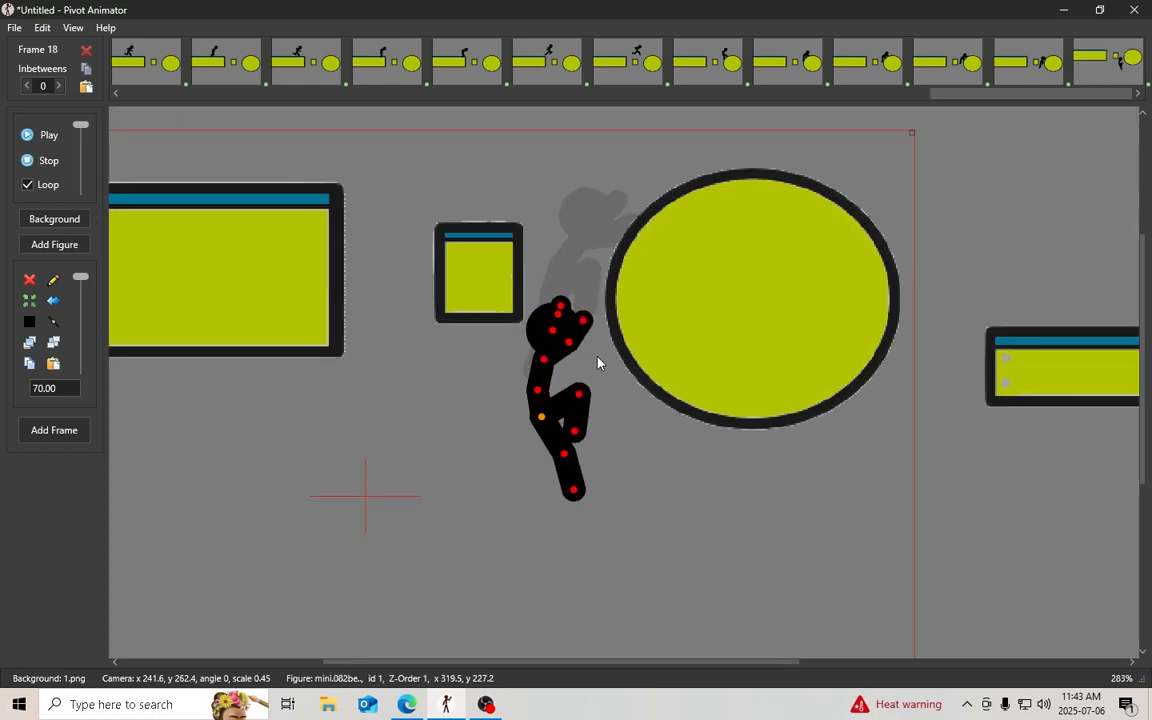
pyautogui.moveTo(598, 361); pyautogui.dragTo(650, 131)
pyautogui.moveTo(593, 186); pyautogui.dragTo(638, 370)
# Tip the falling figure backward with its arms and legs raised in front of it and add the pose as frame 18
pyautogui.moveTo(592, 330); pyautogui.dragTo(570, 307)
pyautogui.moveTo(565, 277); pyautogui.dragTo(579, 278)
pyautogui.moveTo(638, 370); pyautogui.dragTo(639, 360)
pyautogui.moveTo(674, 374); pyautogui.dragTo(663, 389)
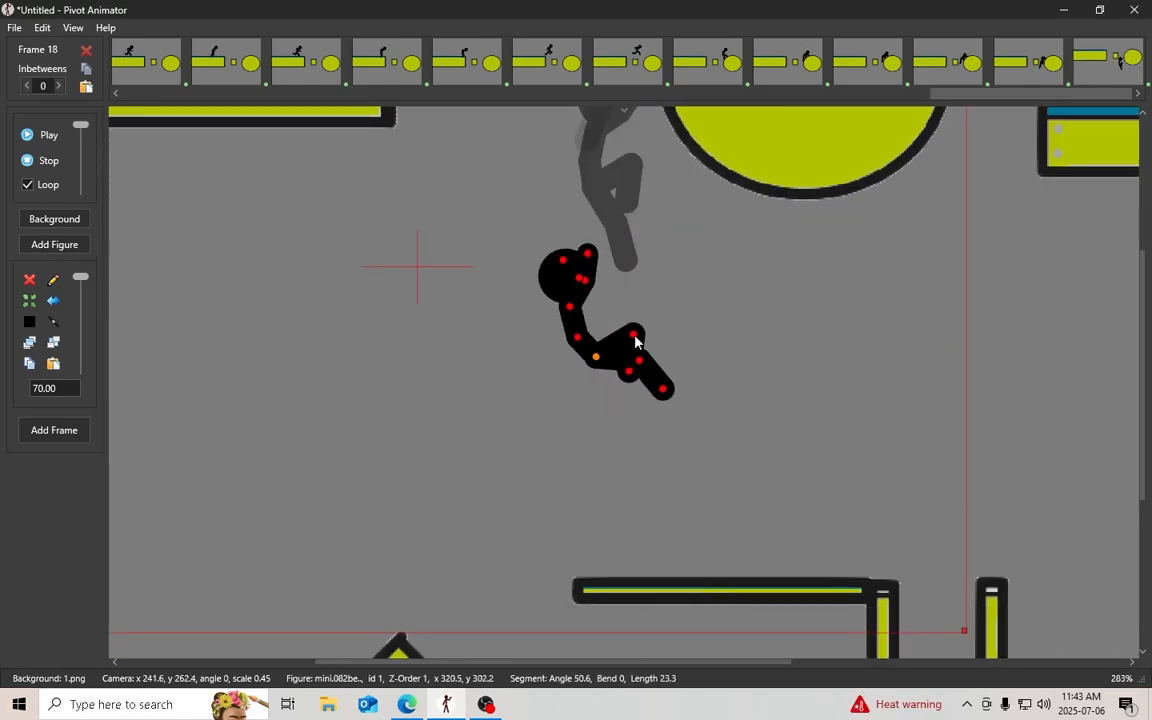
pyautogui.moveTo(633, 334); pyautogui.dragTo(622, 322)
pyautogui.moveTo(633, 358); pyautogui.dragTo(648, 348)
pyautogui.scroll(-2, 742, 473)
pyautogui.moveTo(742, 473); pyautogui.dragTo(724, 315)
pyautogui.press('space')
# Drop the figure on its back to just above the thin horizontal ledge and add the pose as frame 19
pyautogui.moveTo(621, 231); pyautogui.dragTo(637, 346)
pyautogui.moveTo(596, 344); pyautogui.dragTo(608, 386)
pyautogui.press('space')
# Drape the figure over the ledge's left end with its legs on top and head hanging down, and add frame 20
pyautogui.scroll(2, 616, 389)
pyautogui.moveTo(583, 376); pyautogui.dragTo(571, 428)
pyautogui.moveTo(541, 440); pyautogui.dragTo(574, 459)
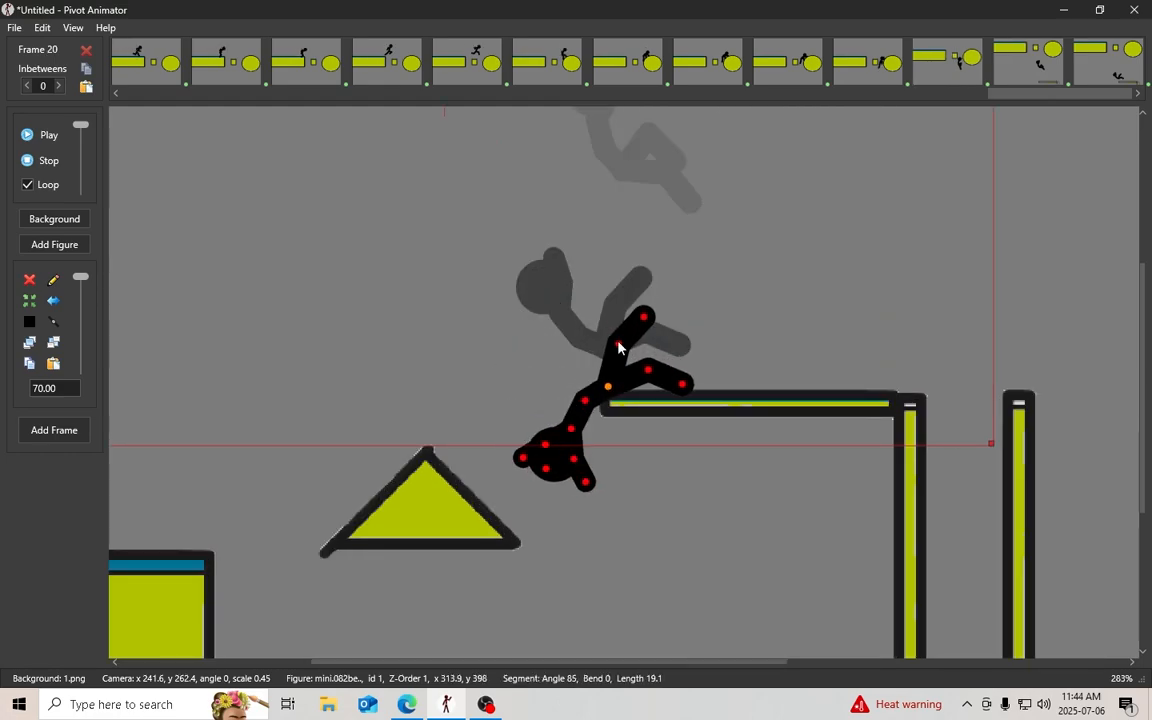
pyautogui.moveTo(618, 344); pyautogui.dragTo(650, 382)
pyautogui.moveTo(648, 370); pyautogui.dragTo(602, 386)
pyautogui.press('space')
# Swing the figure's hanging upper body inward beneath the ledge and add the pose as frame 21
pyautogui.moveTo(579, 400); pyautogui.dragTo(598, 413)
pyautogui.moveTo(645, 375); pyautogui.dragTo(648, 379)
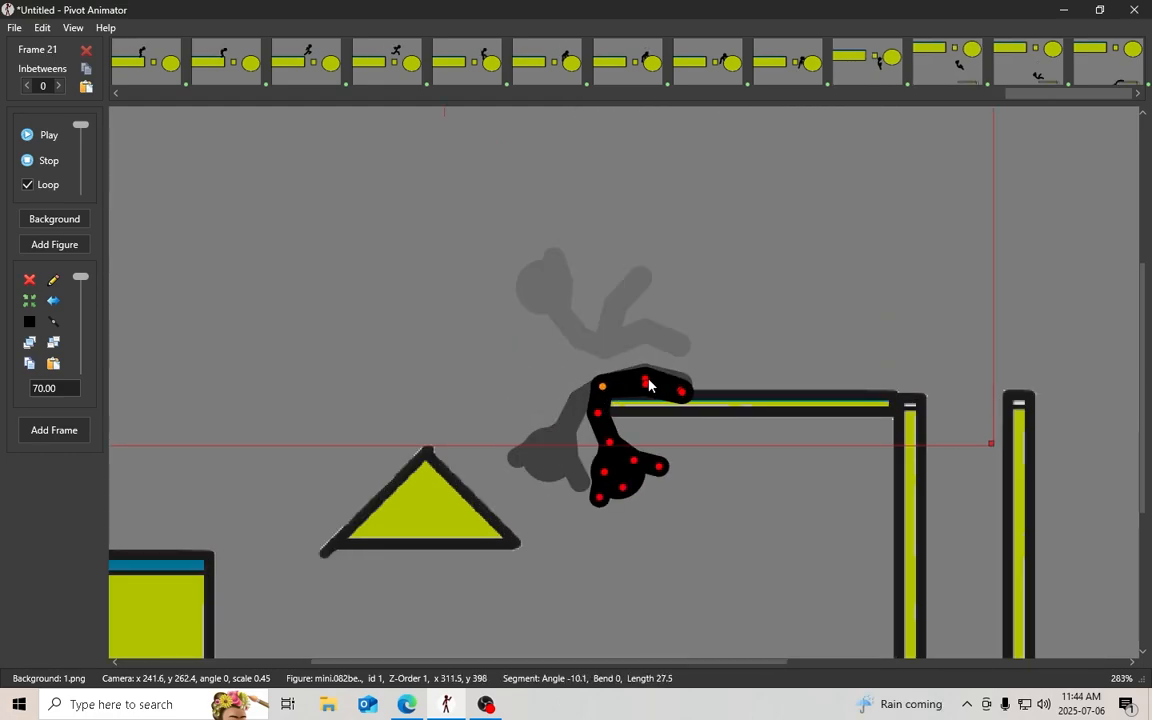
pyautogui.moveTo(605, 472); pyautogui.dragTo(631, 467)
pyautogui.press('space')
# Slide the hanging figure slightly down at the ledge's left end, raise one leg upward and add the pose as frame 22
pyautogui.moveTo(602, 386); pyautogui.dragTo(640, 376)
pyautogui.moveTo(645, 395); pyautogui.dragTo(610, 356)
pyautogui.press('space')
pyautogui.moveTo(598, 425); pyautogui.dragTo(601, 425)
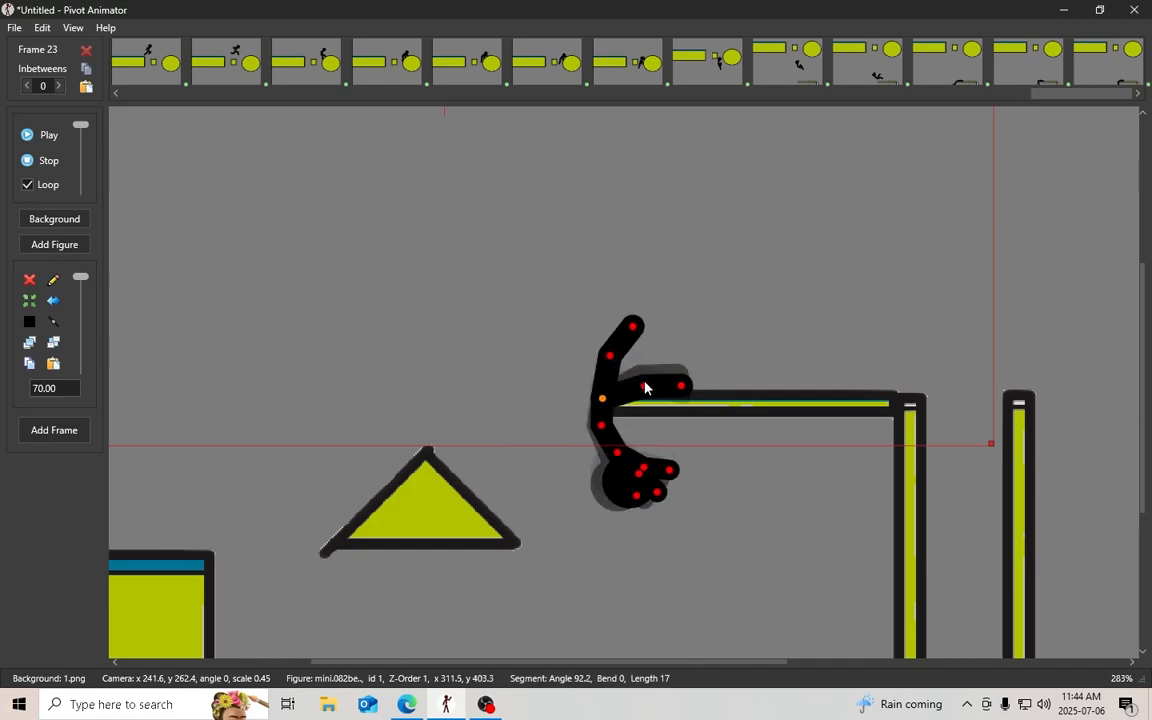
# Lift the other leg off the ledge, drop the figure head-first past the ledge's left end and add frames 23 and 24
pyautogui.moveTo(644, 386); pyautogui.dragTo(620, 356)
pyautogui.moveTo(602, 398); pyautogui.dragTo(590, 432)
pyautogui.moveTo(607, 390); pyautogui.dragTo(598, 390)
pyautogui.moveTo(590, 460); pyautogui.dragTo(597, 459)
pyautogui.press('space')
pyautogui.moveTo(590, 432); pyautogui.dragTo(559, 483)
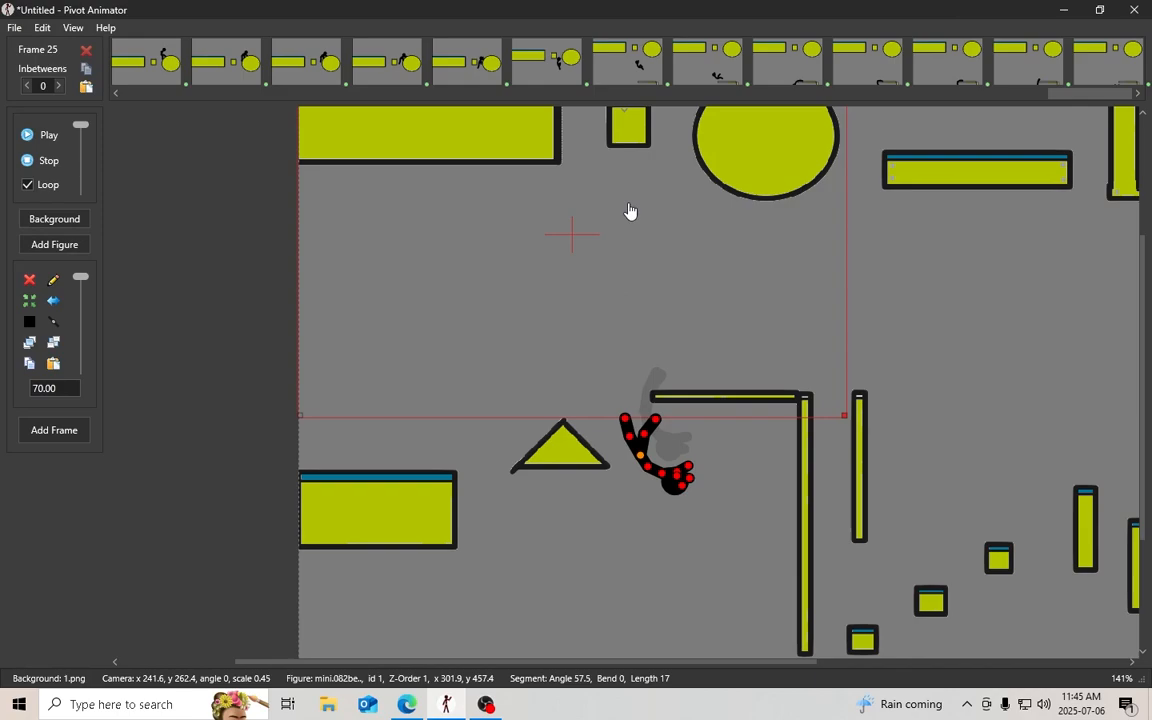
pyautogui.moveTo(630, 211); pyautogui.dragTo(628, 332)
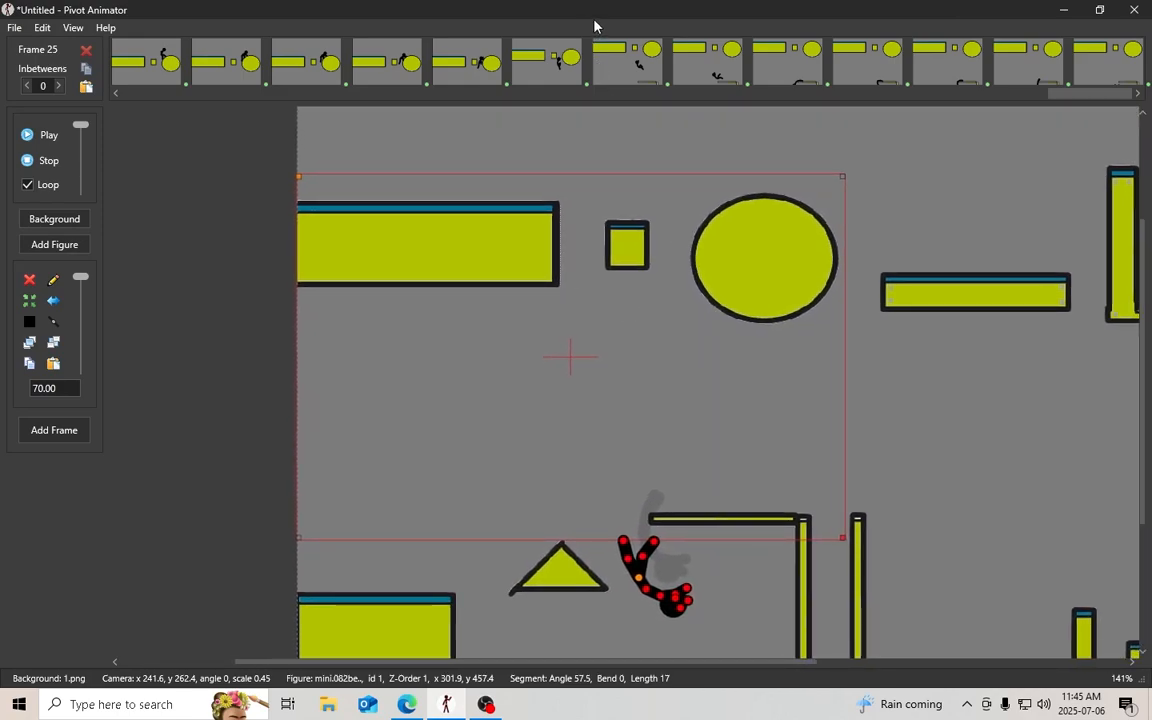
# Set the inbetweens value to 3 for frames 1 through 7
pyautogui.moveTo(1070, 93); pyautogui.dragTo(124, 68)
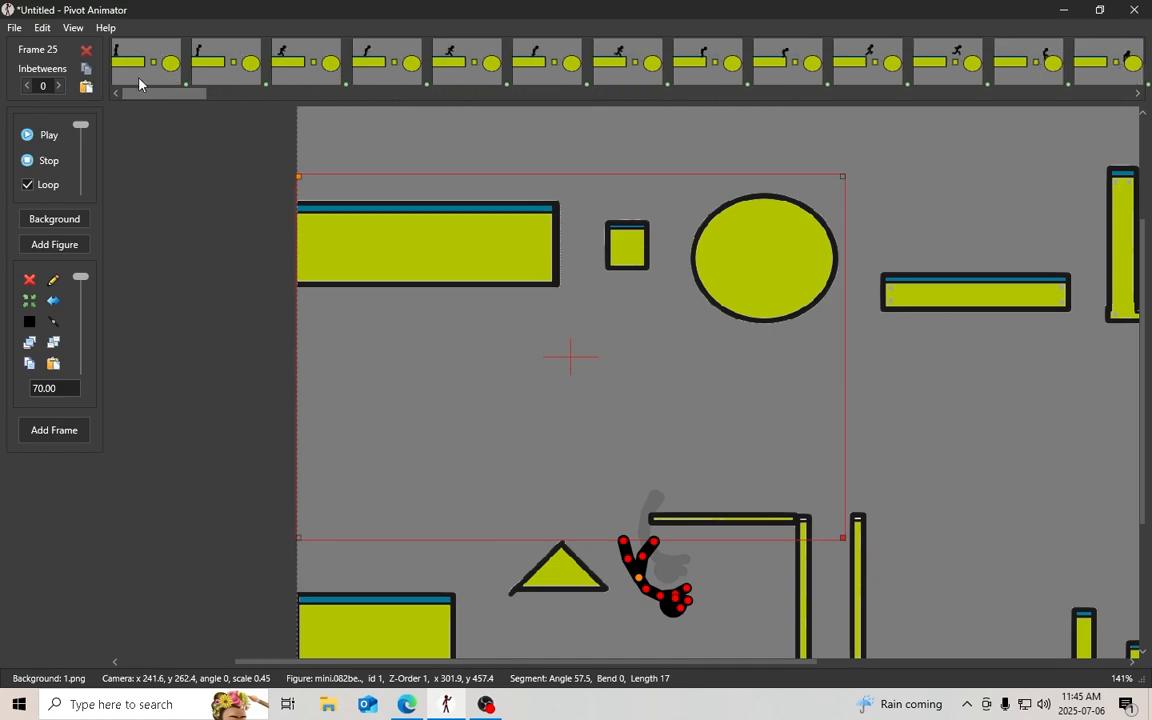
pyautogui.click(125, 65)
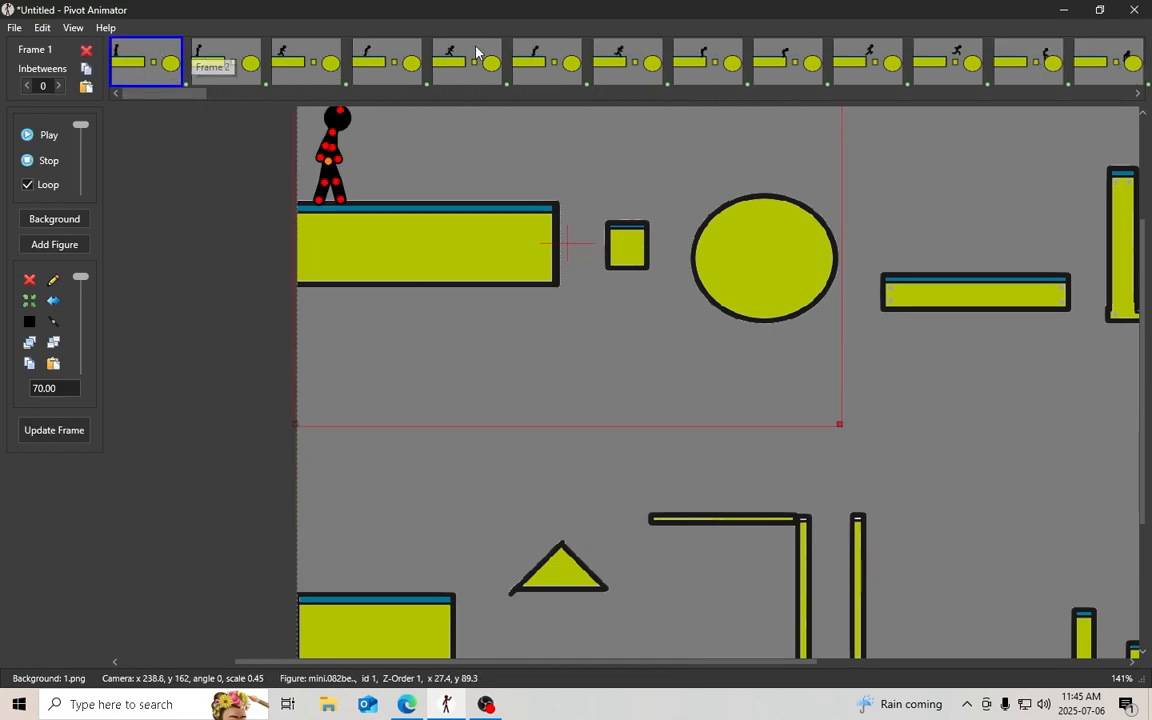
pyautogui.keyDown('shift'); pyautogui.click(631, 68); pyautogui.keyUp('shift')
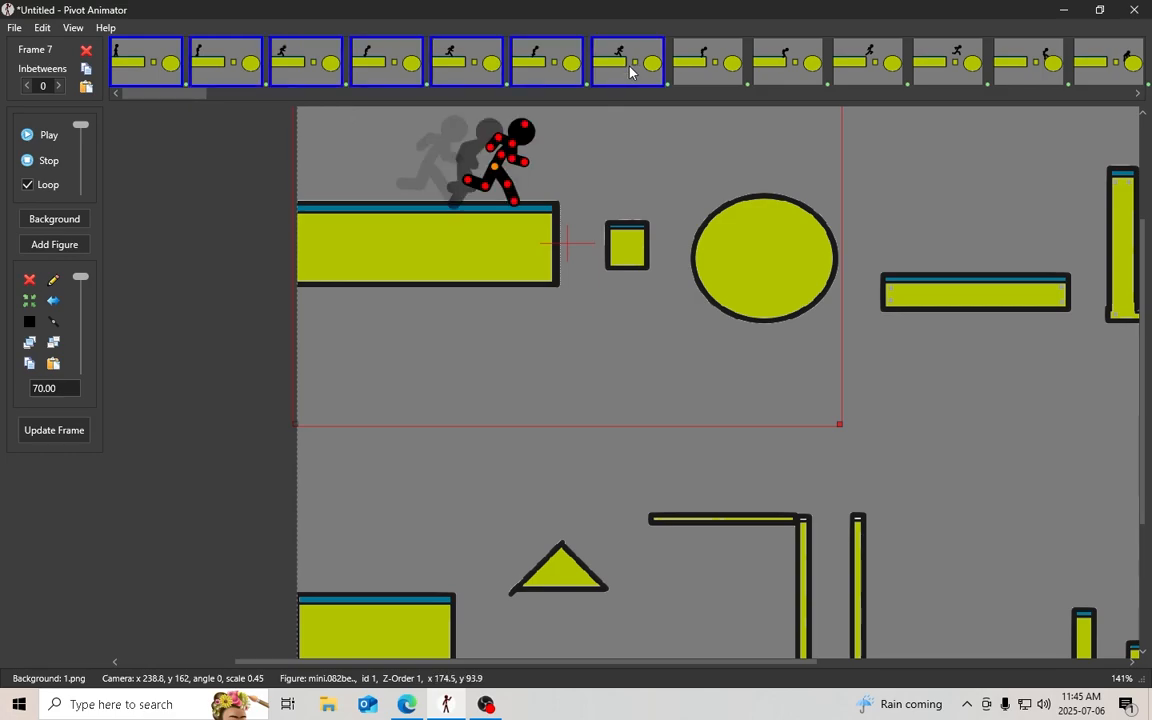
pyautogui.click(59, 86)
pyautogui.click(603, 385)
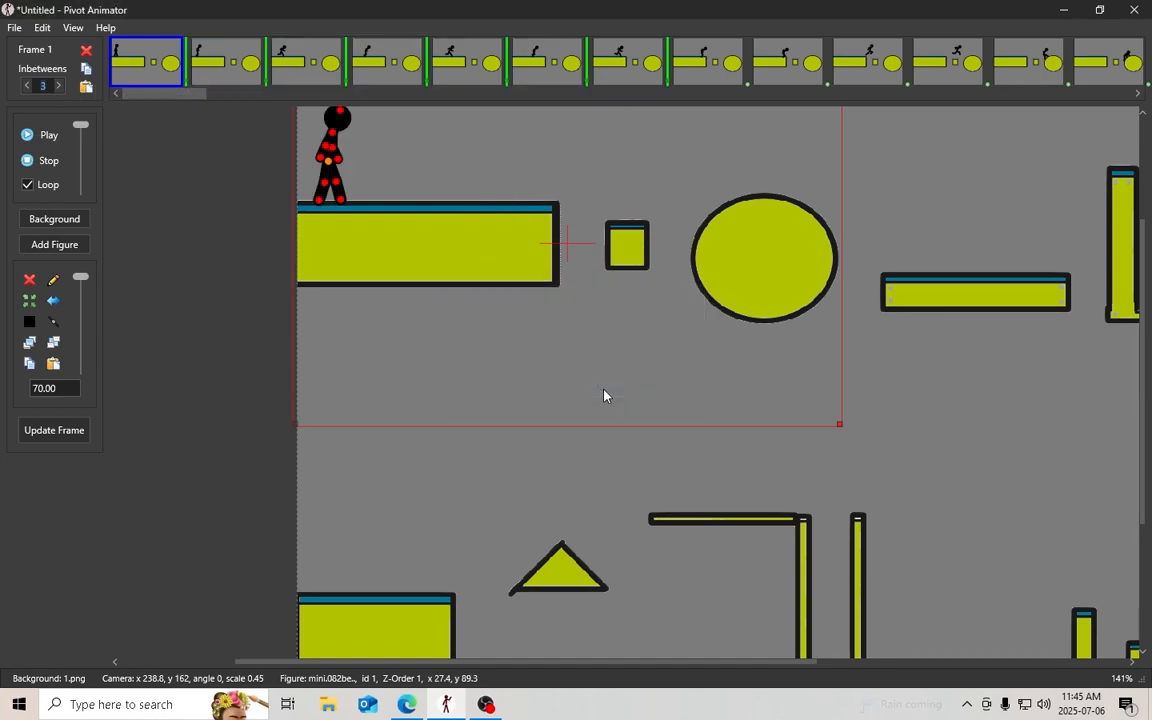
# Play back the animation from the start, stop it, and review frames 4 through 7 individually
pyautogui.click(30, 137)
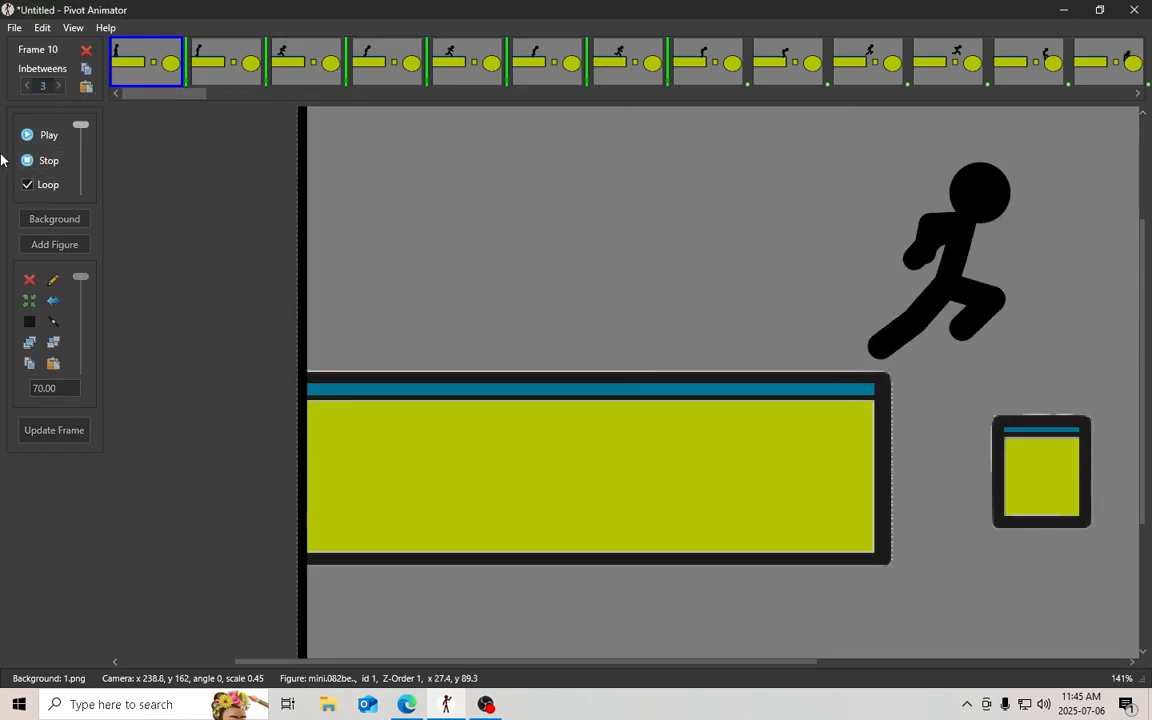
pyautogui.click(30, 160)
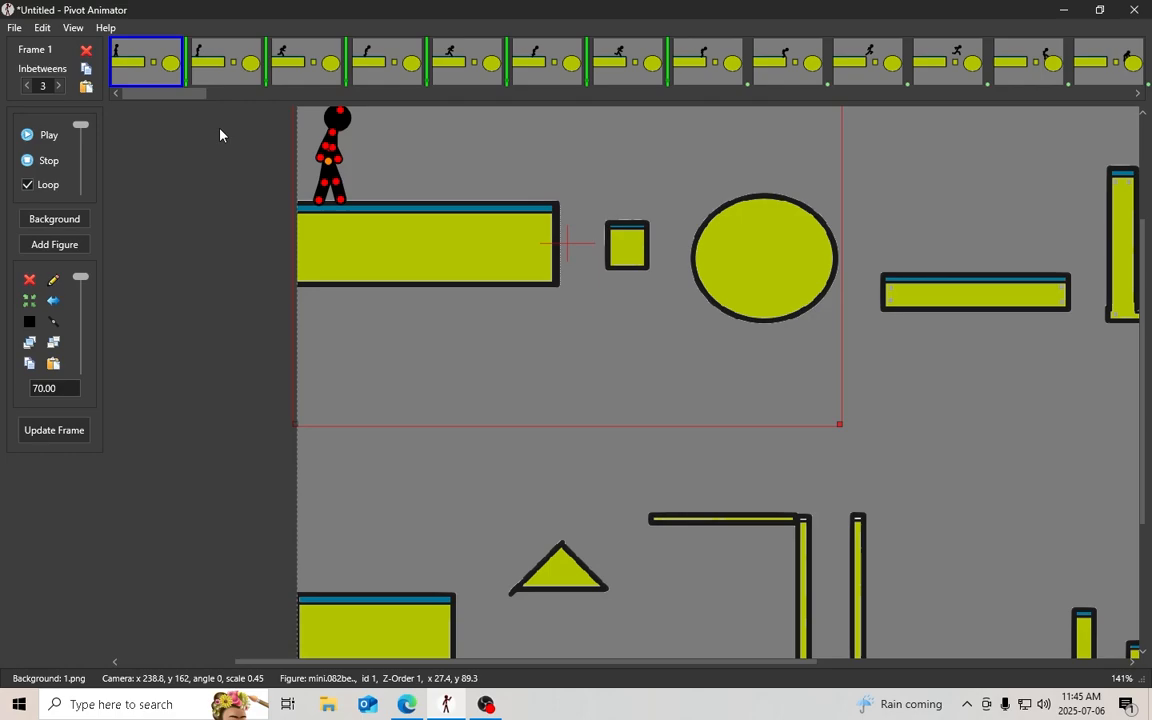
pyautogui.click(404, 76)
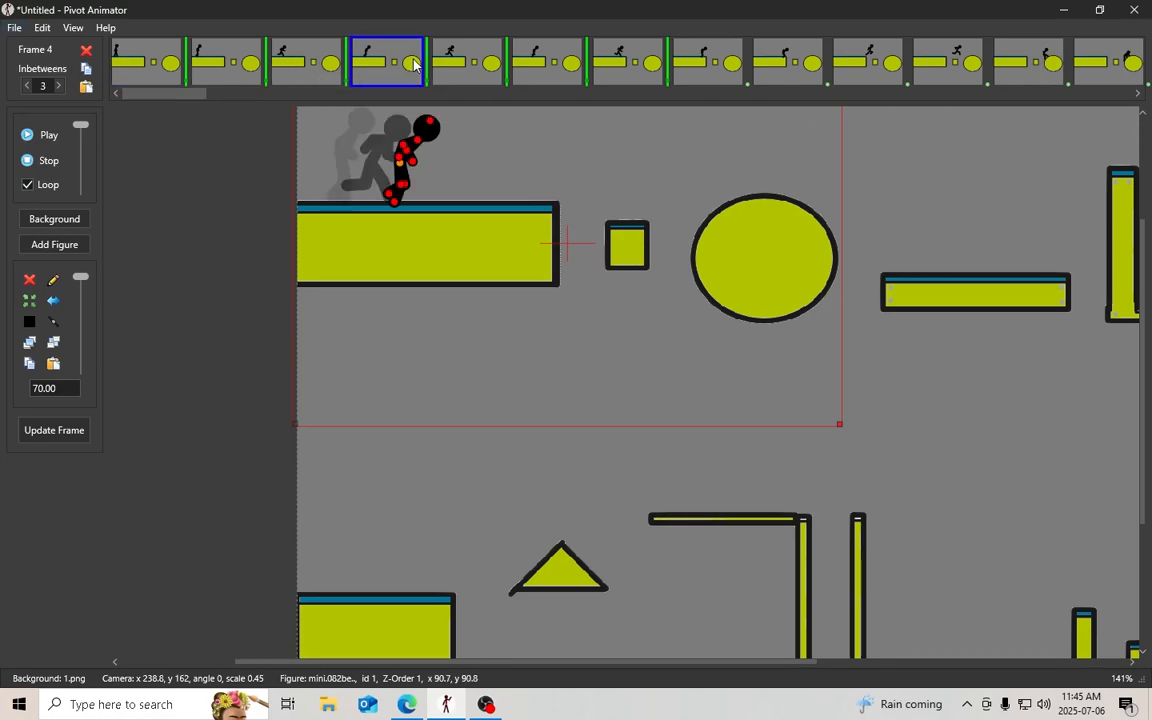
pyautogui.click(463, 63)
pyautogui.click(550, 62)
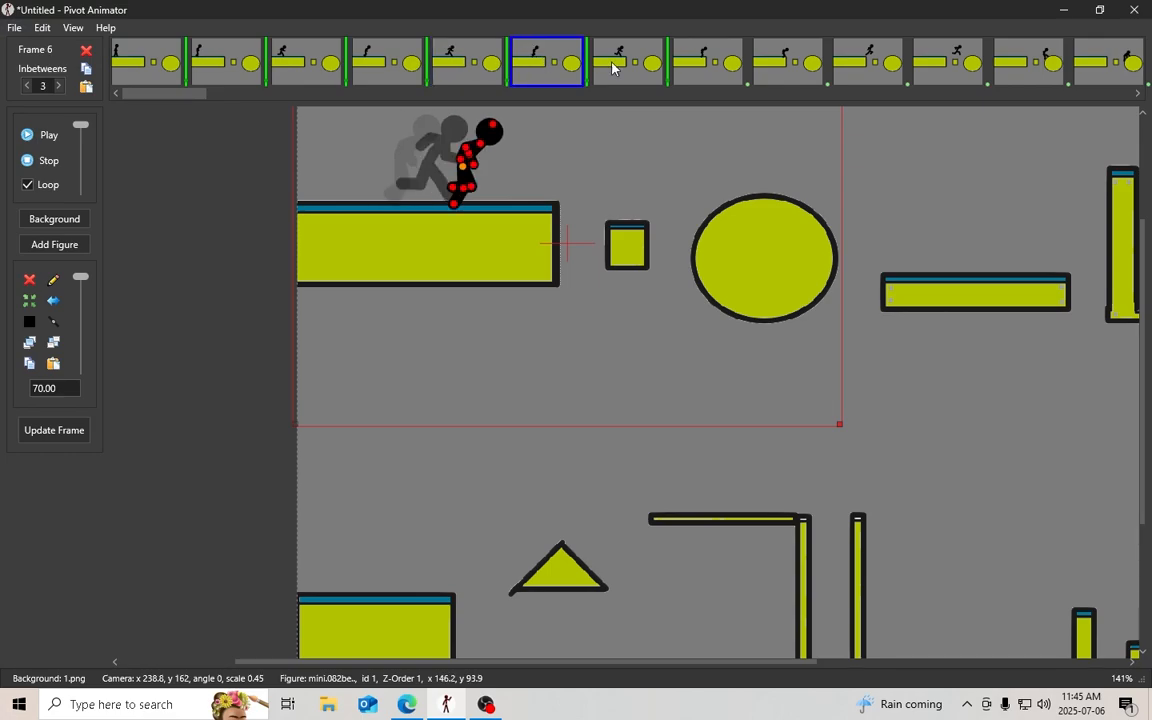
pyautogui.click(640, 60)
# Set the inbetweens value to 3 for frames 8 and 9
pyautogui.click(722, 65)
pyautogui.moveTo(864, 248); pyautogui.dragTo(612, 213)
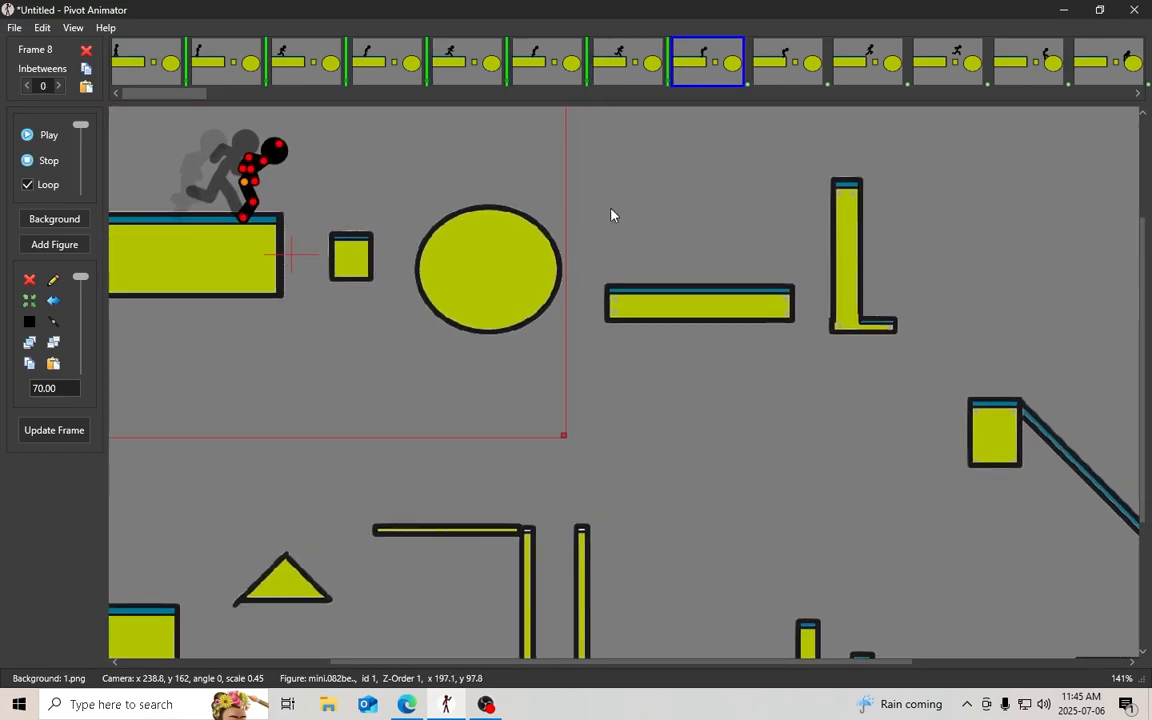
pyautogui.click(784, 60)
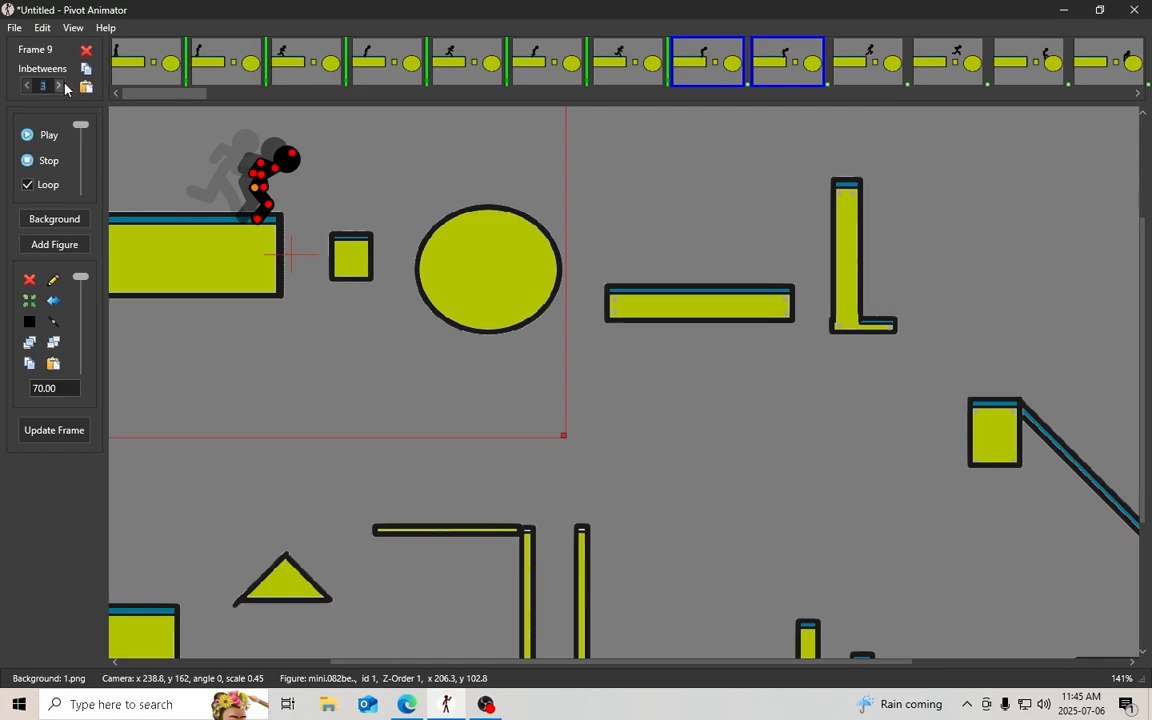
pyautogui.click(693, 74)
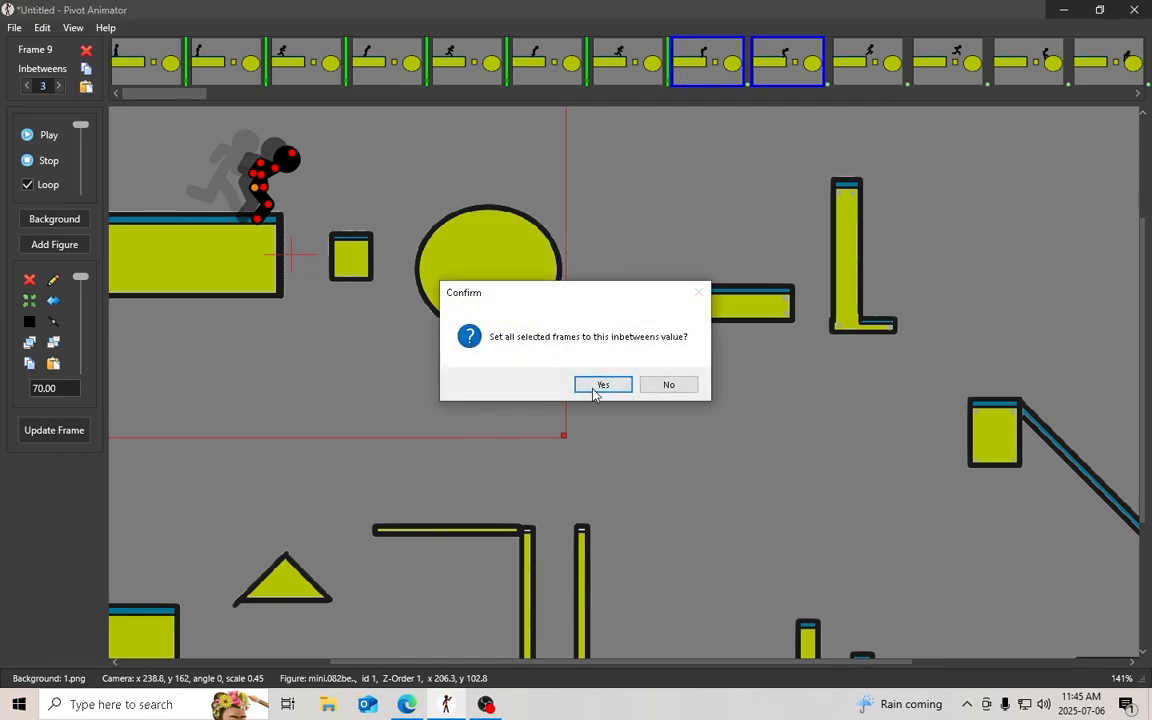
pyautogui.click(595, 390)
# Add inbetweens to frames 10 and 11 individually, and set frame 12's inbetweens to 1
pyautogui.click(870, 80)
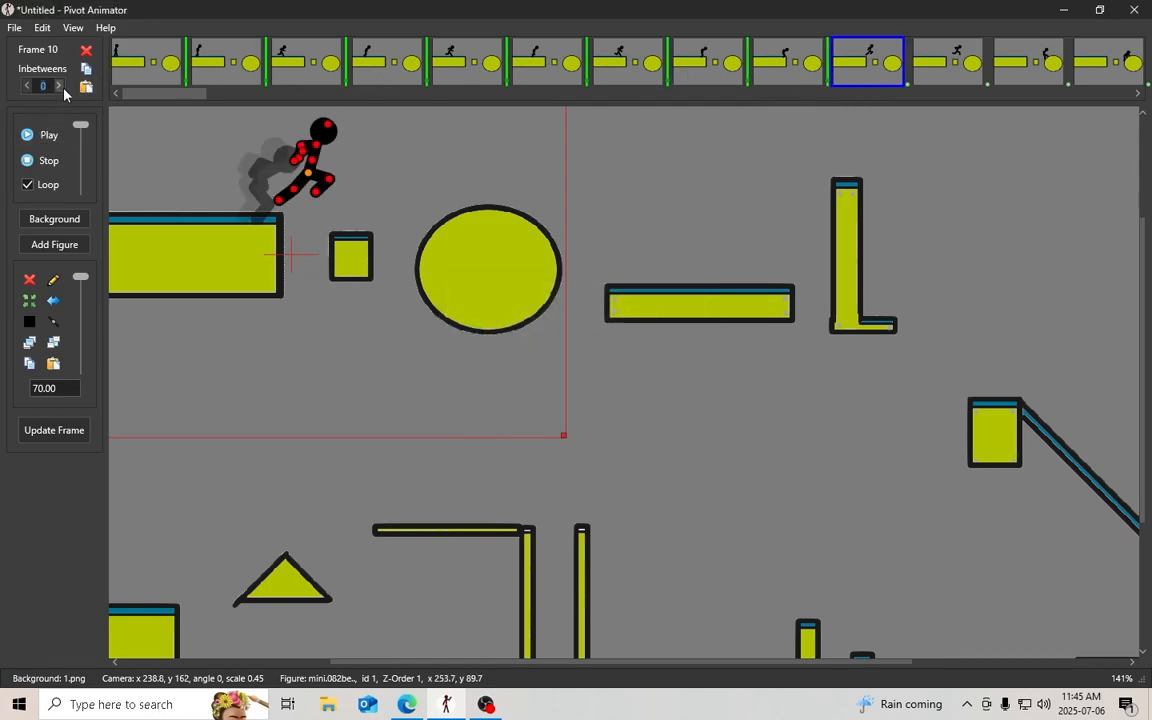
pyautogui.press('Right')
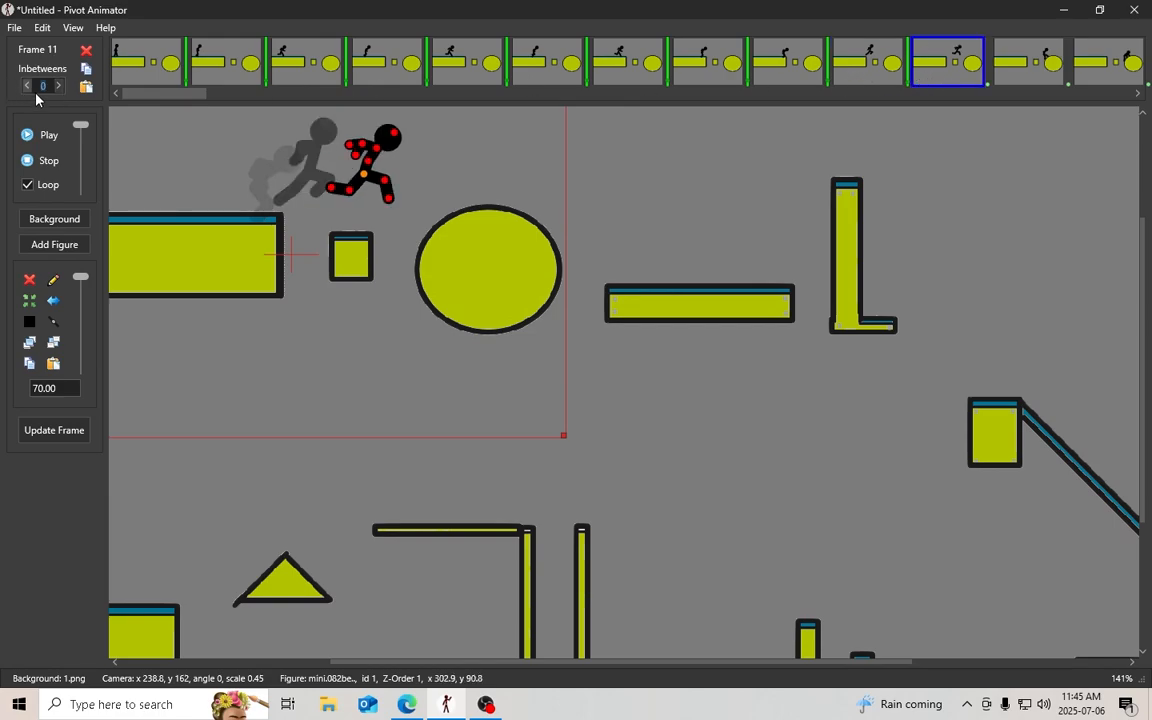
pyautogui.click(1060, 76)
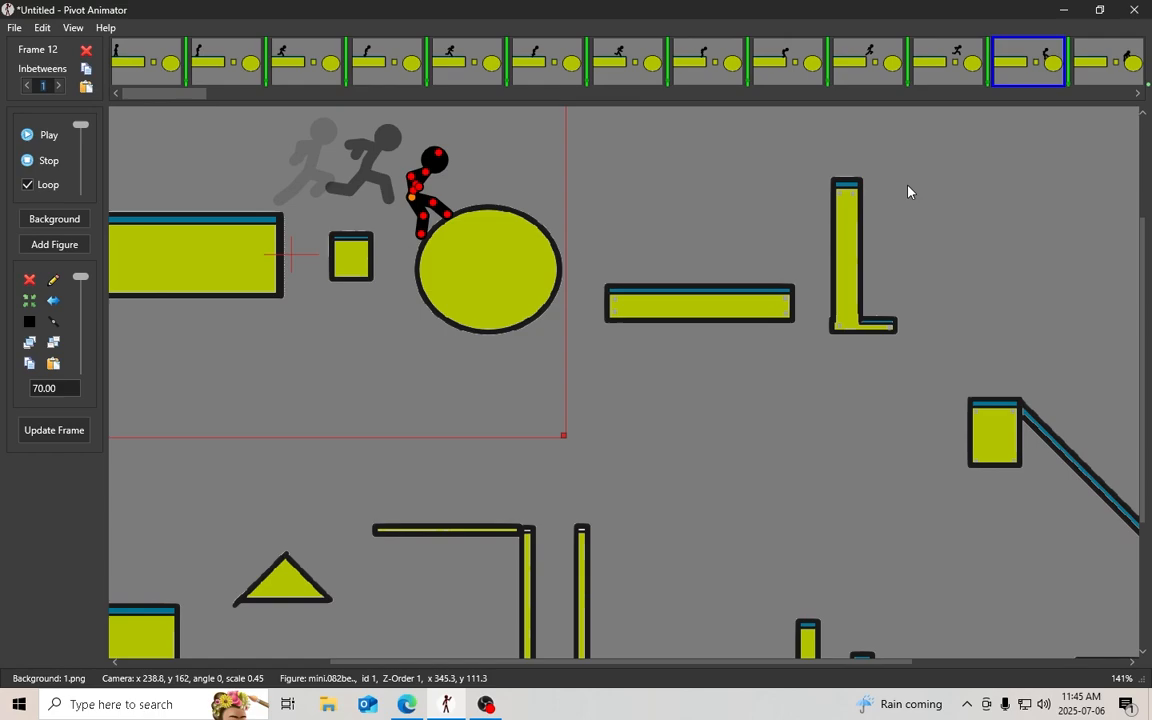
pyautogui.moveTo(847, 198); pyautogui.dragTo(477, 242)
# Set the inbetweens value to 3 for frames 13 through 15
pyautogui.click(1077, 79)
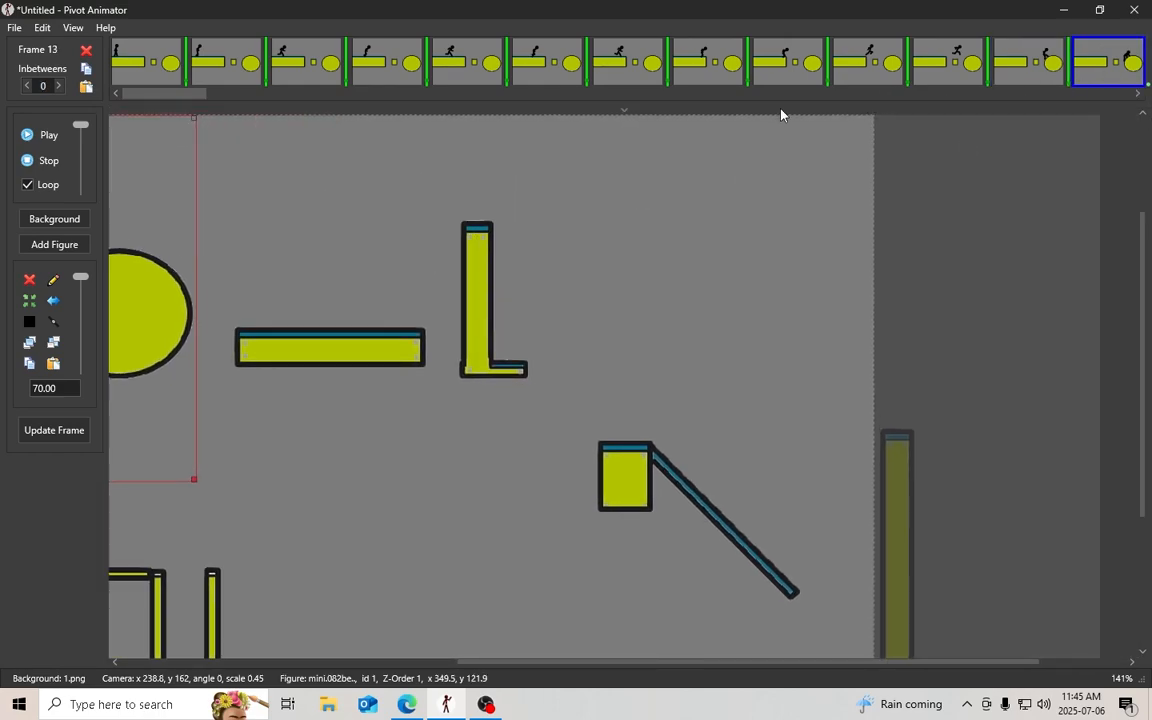
pyautogui.moveTo(202, 97); pyautogui.dragTo(790, 113)
pyautogui.keyDown('shift'); pyautogui.click(698, 80); pyautogui.keyUp('shift')
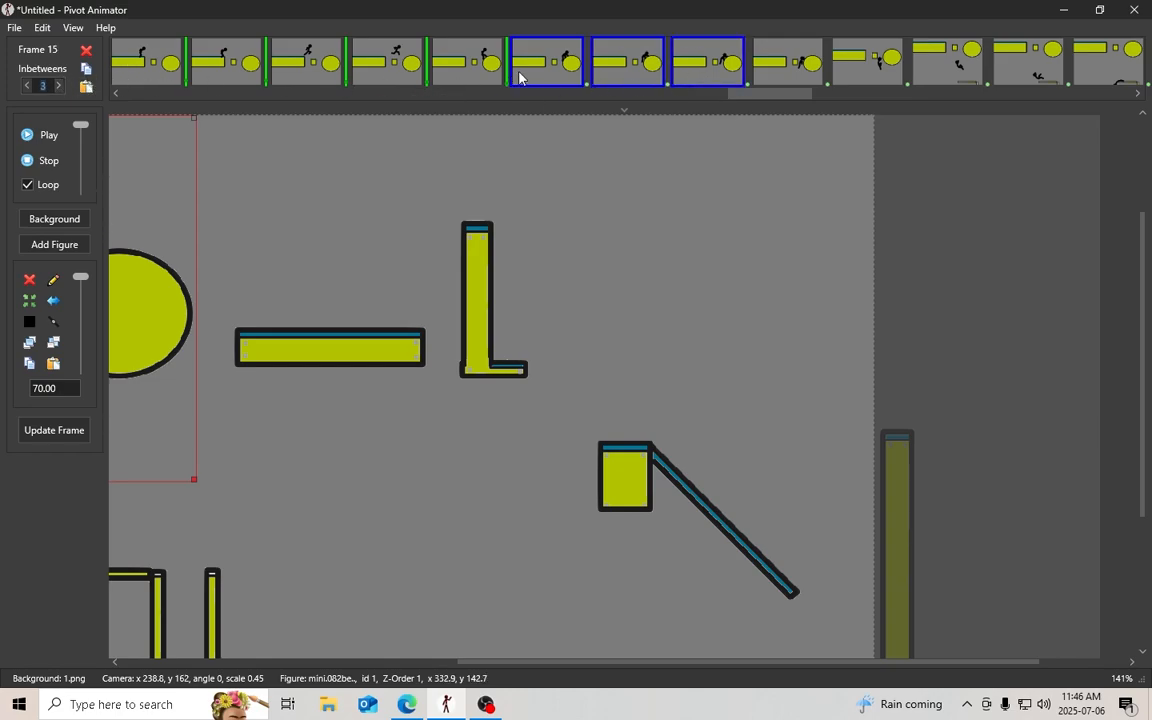
pyautogui.click(563, 71)
pyautogui.click(603, 385)
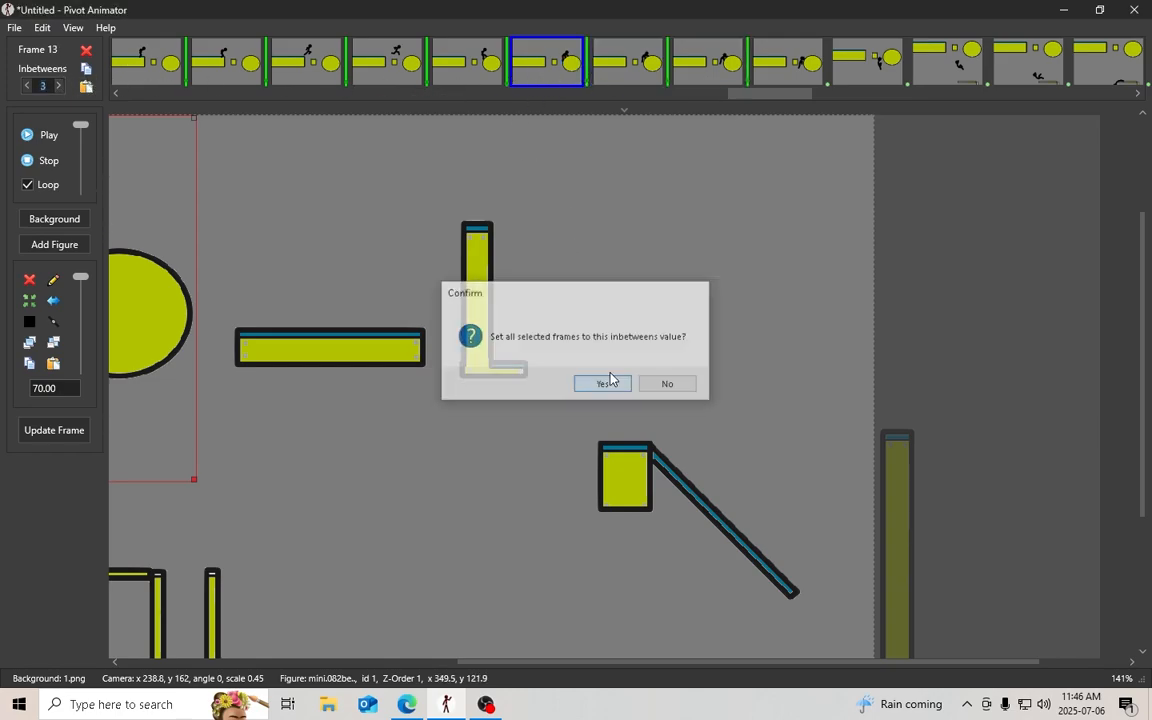
# Set the inbetweens value to 2 for frames 16 through 20
pyautogui.click(712, 67)
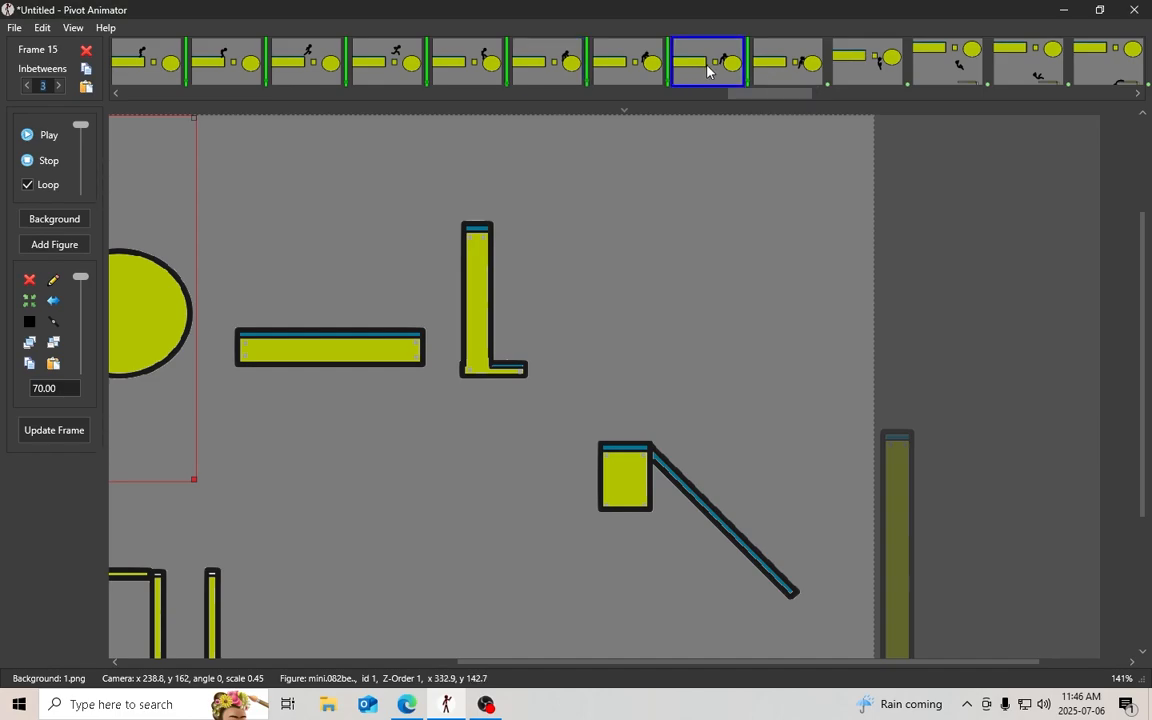
pyautogui.click(795, 70)
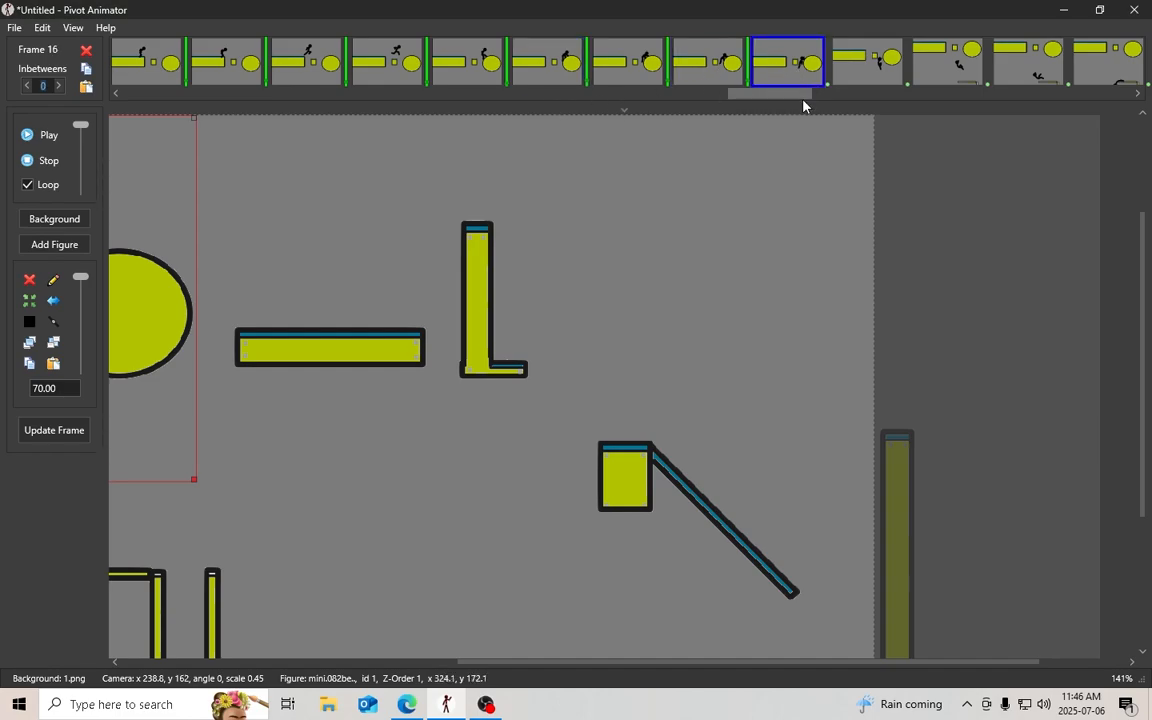
pyautogui.moveTo(792, 97); pyautogui.dragTo(871, 92)
pyautogui.moveTo(978, 100); pyautogui.dragTo(1024, 97)
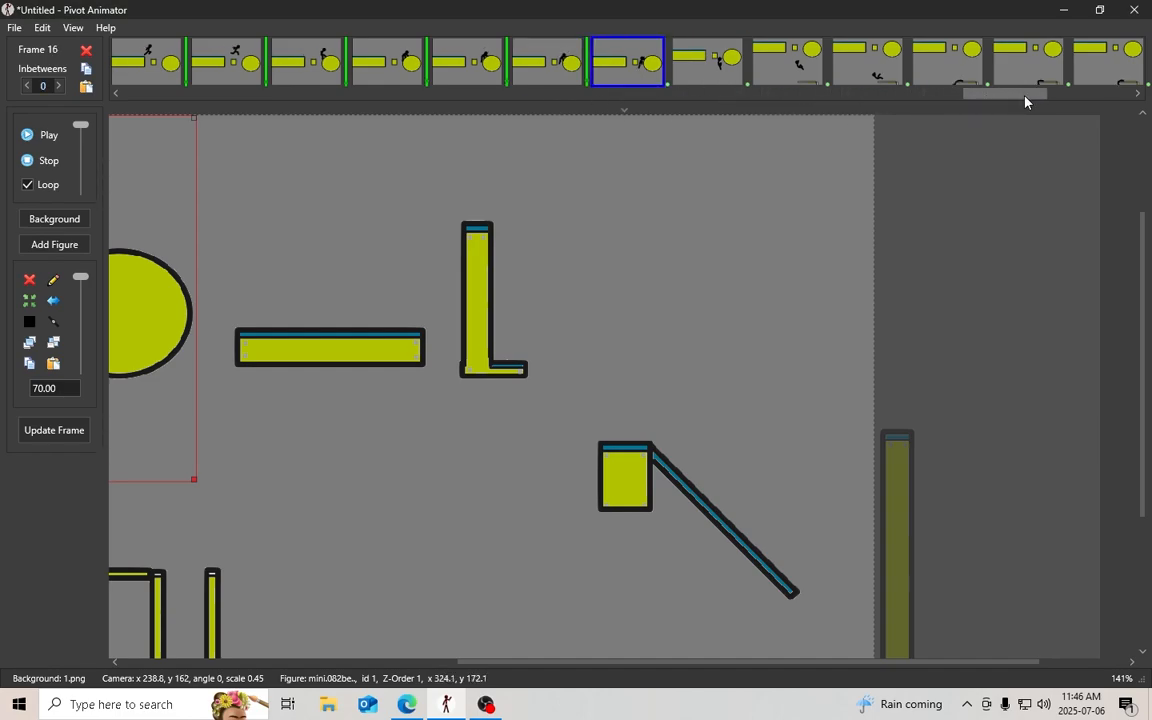
pyautogui.keyDown('shift'); pyautogui.click(872, 67); pyautogui.keyUp('shift')
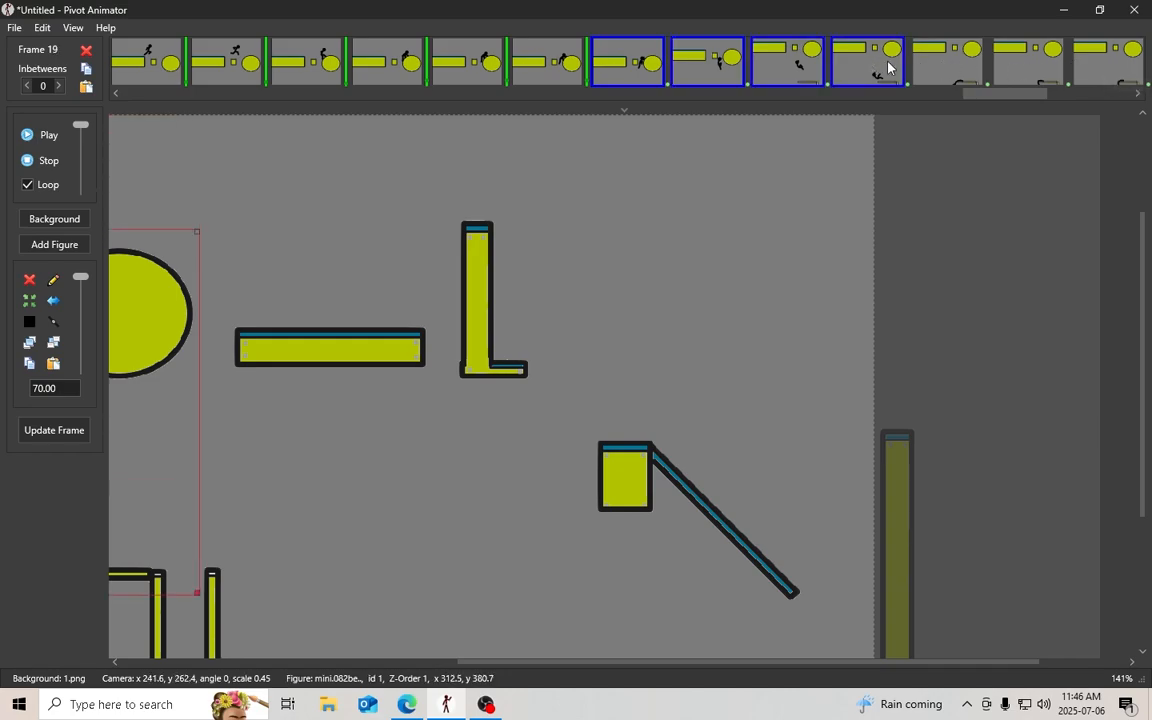
pyautogui.click(58, 87)
pyautogui.click(58, 87)
pyautogui.click(641, 77)
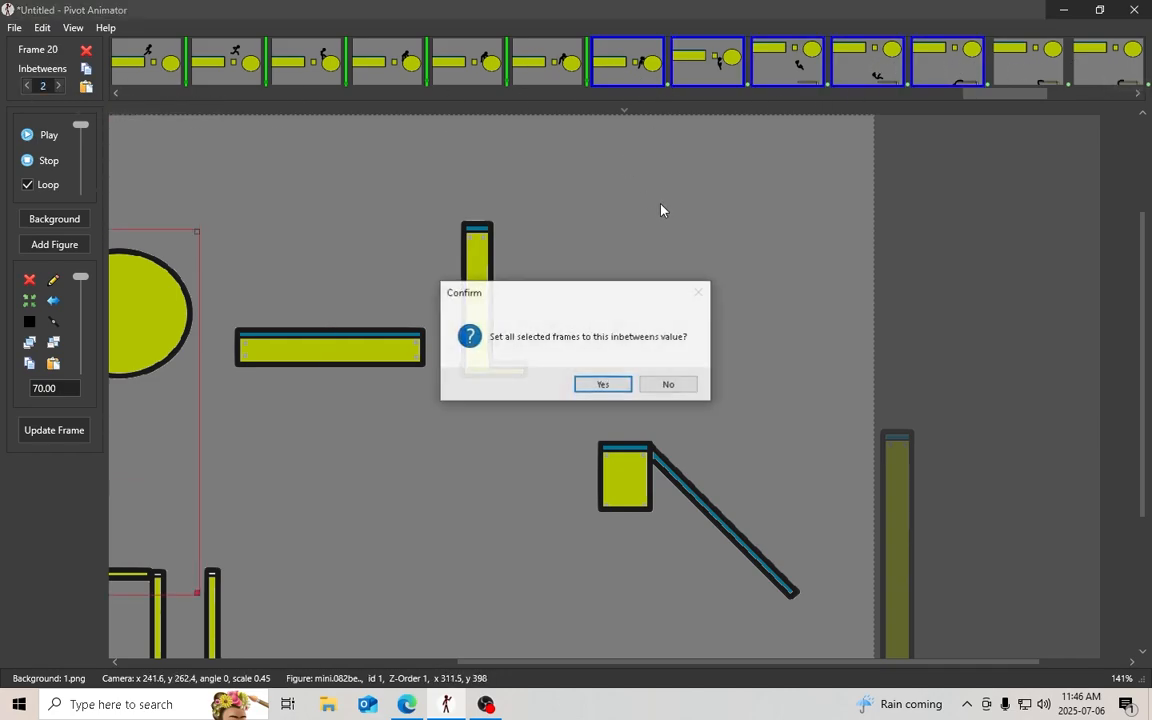
pyautogui.click(603, 385)
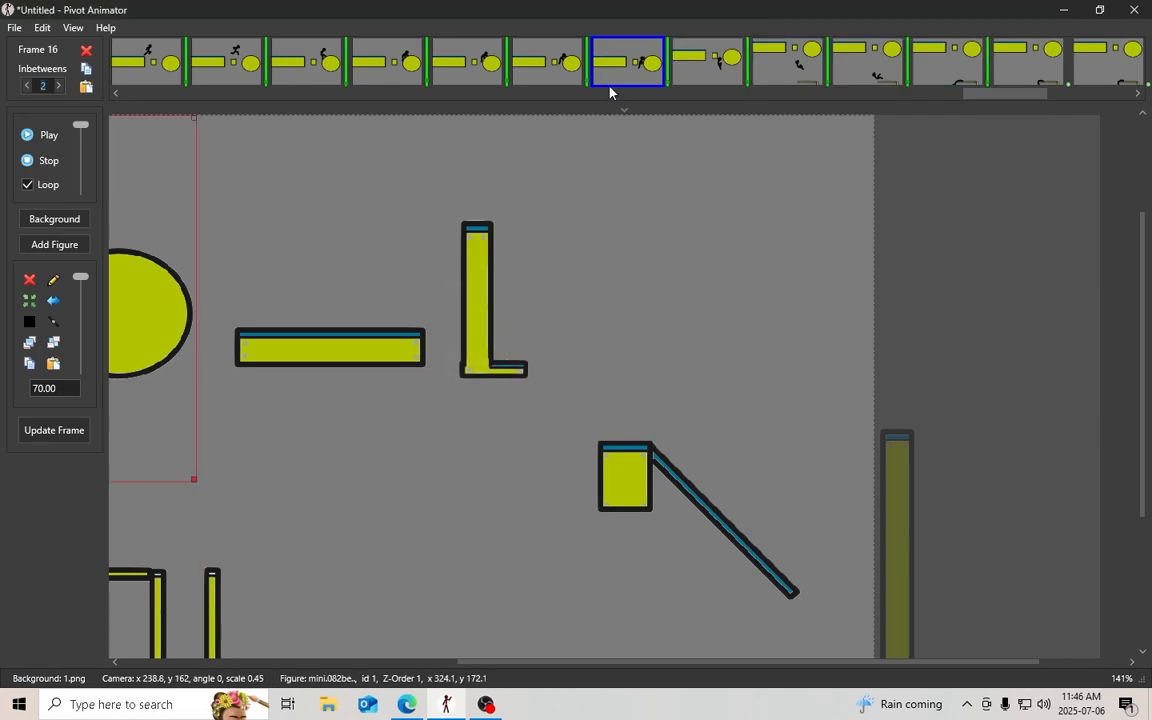
# Set the inbetweens value to 1 for frames 20 through 22
pyautogui.click(954, 78)
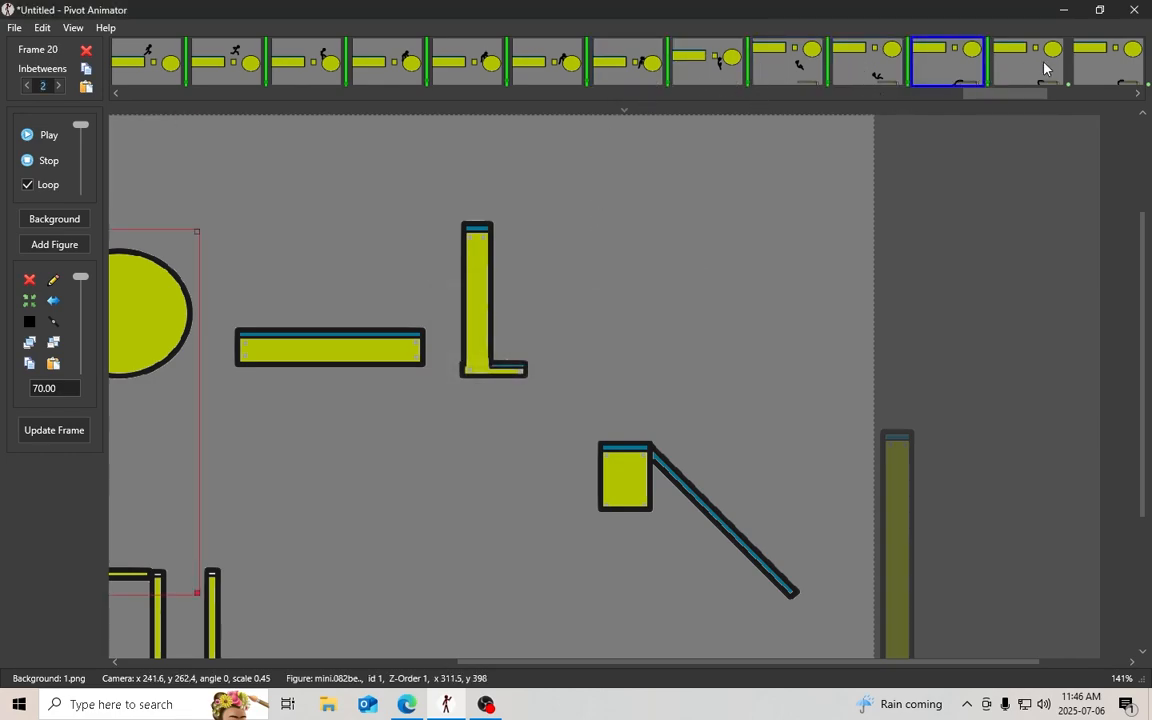
pyautogui.keyDown('shift'); pyautogui.click(1094, 68); pyautogui.keyUp('shift')
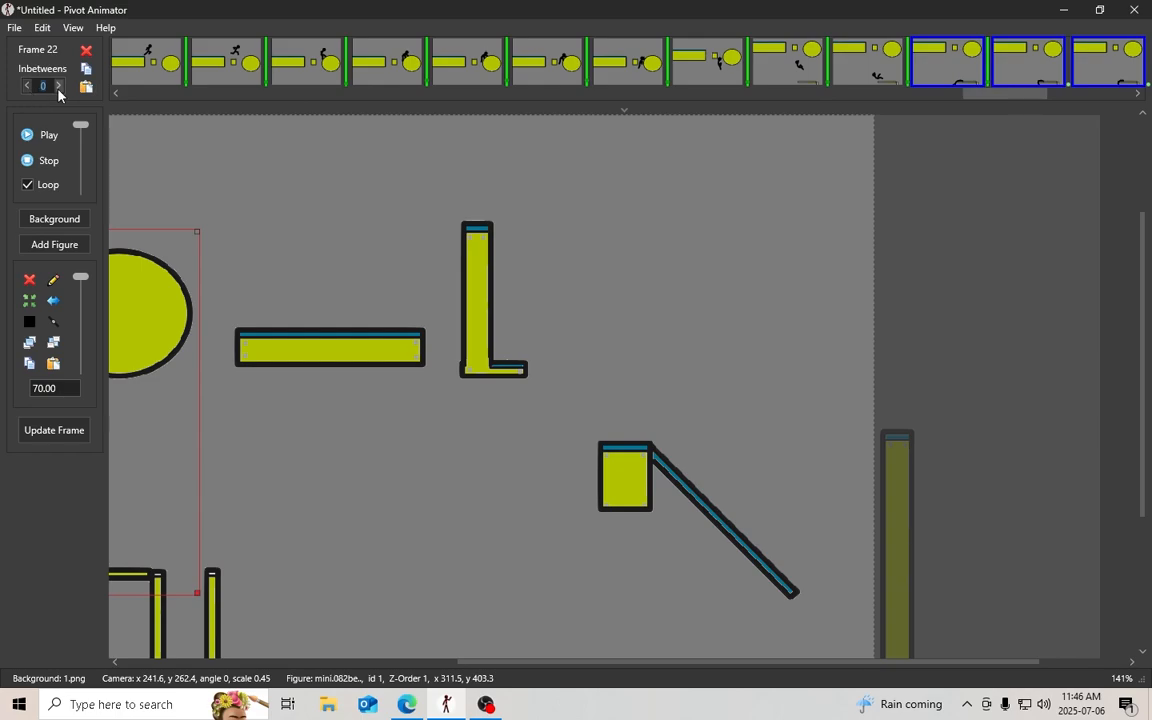
pyautogui.click(59, 85)
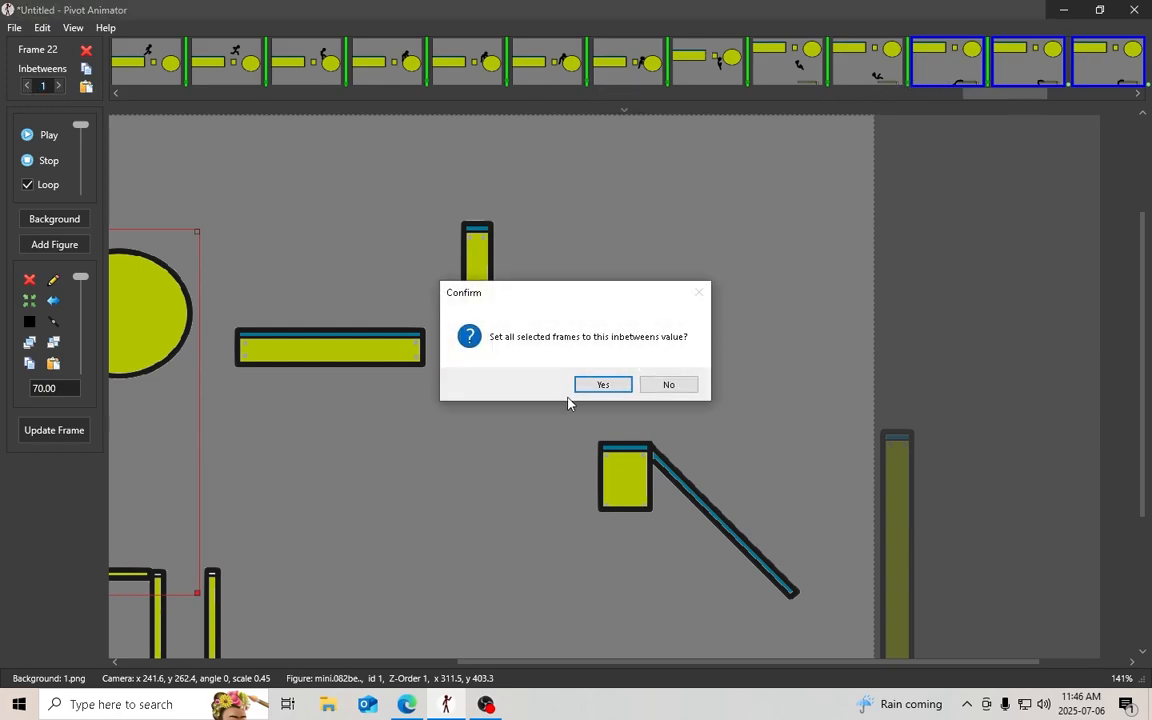
pyautogui.click(585, 388)
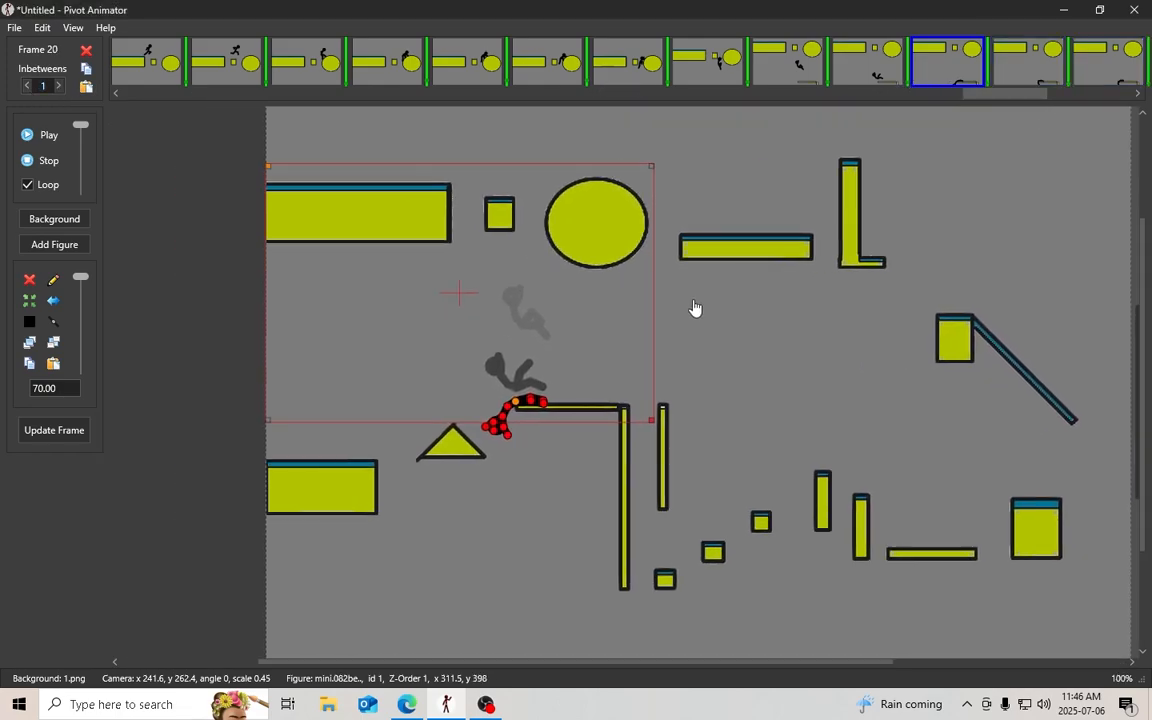
# Play back the animation to check the smoothed motion, stop it, and inspect frames 19 and 20
pyautogui.moveTo(695, 308)
pyautogui.mouseDown()
pyautogui.moveTo(776, 368)
pyautogui.moveTo(661, 404)
pyautogui.moveTo(687, 430)
pyautogui.mouseUp()
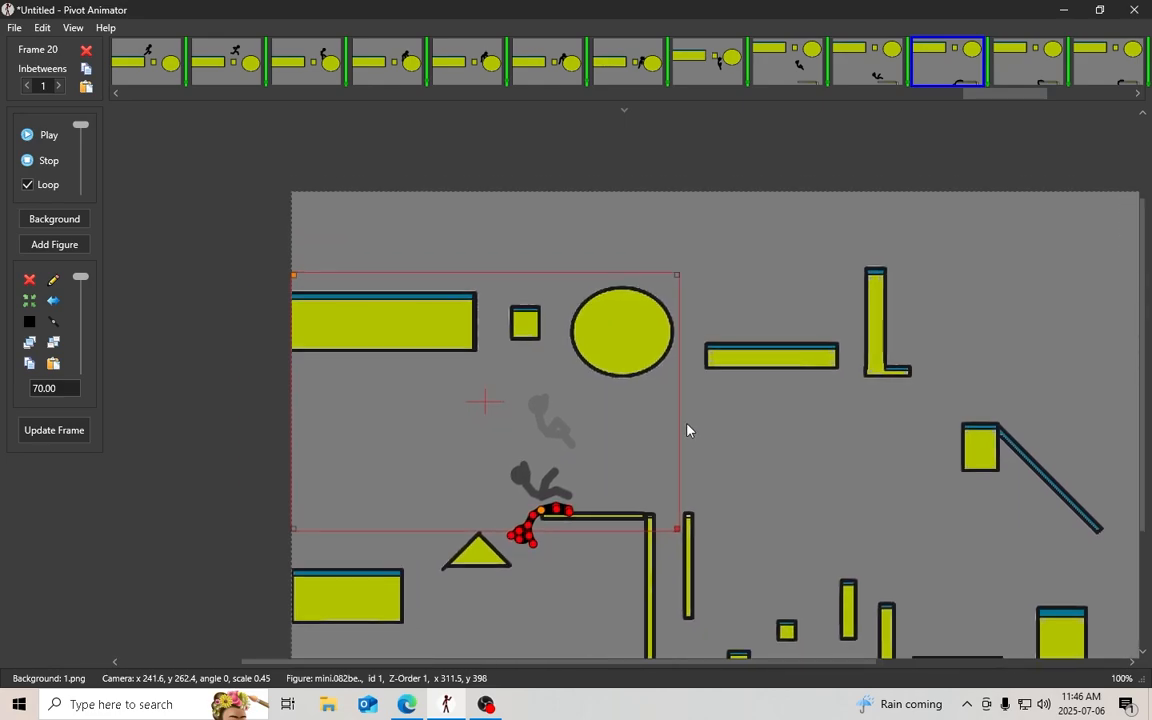
pyautogui.scroll(2, 687, 430)
pyautogui.click(40, 136)
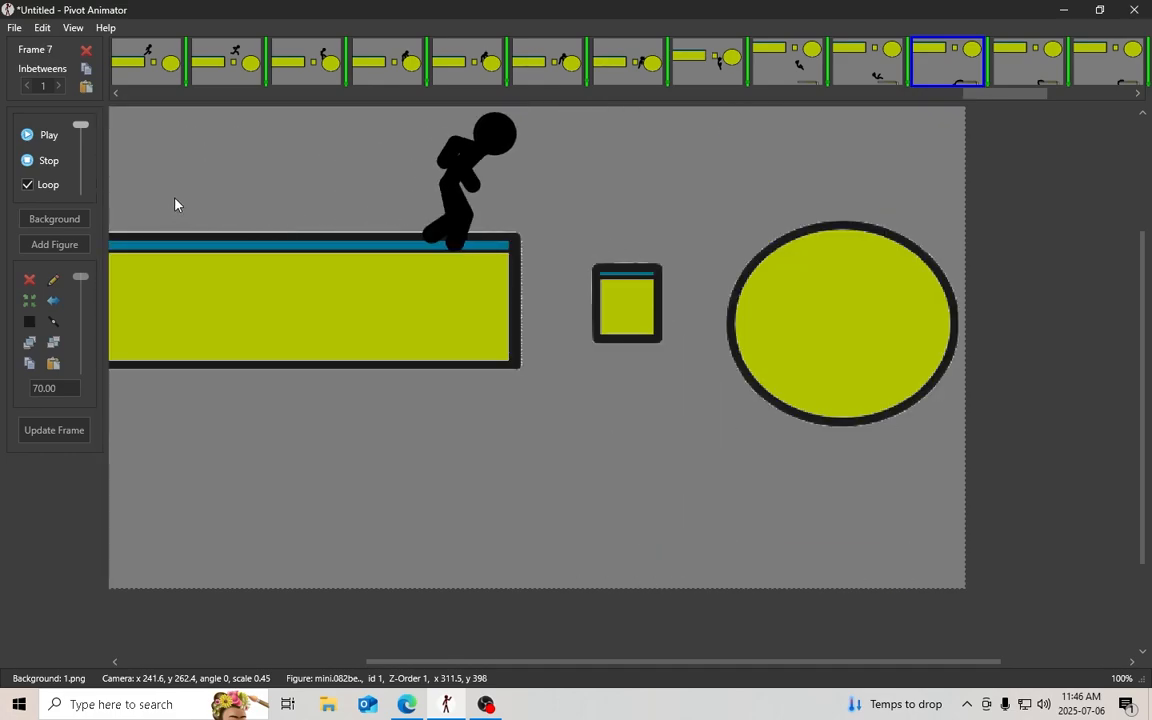
pyautogui.click(35, 162)
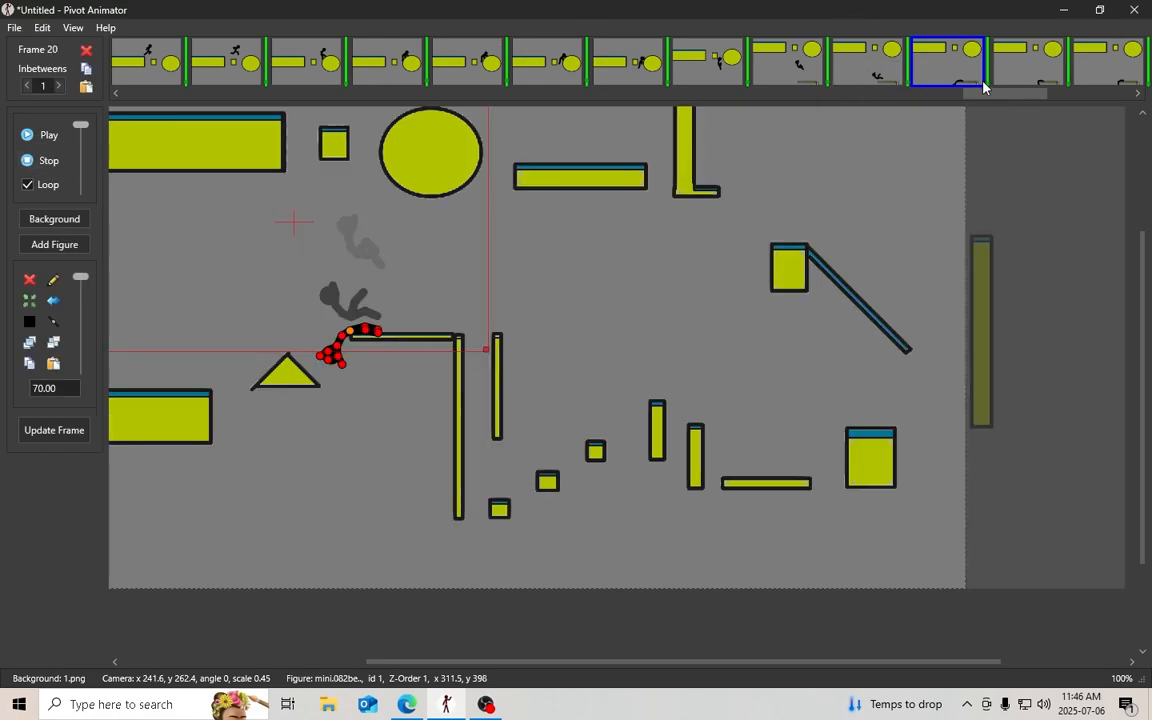
pyautogui.click(893, 82)
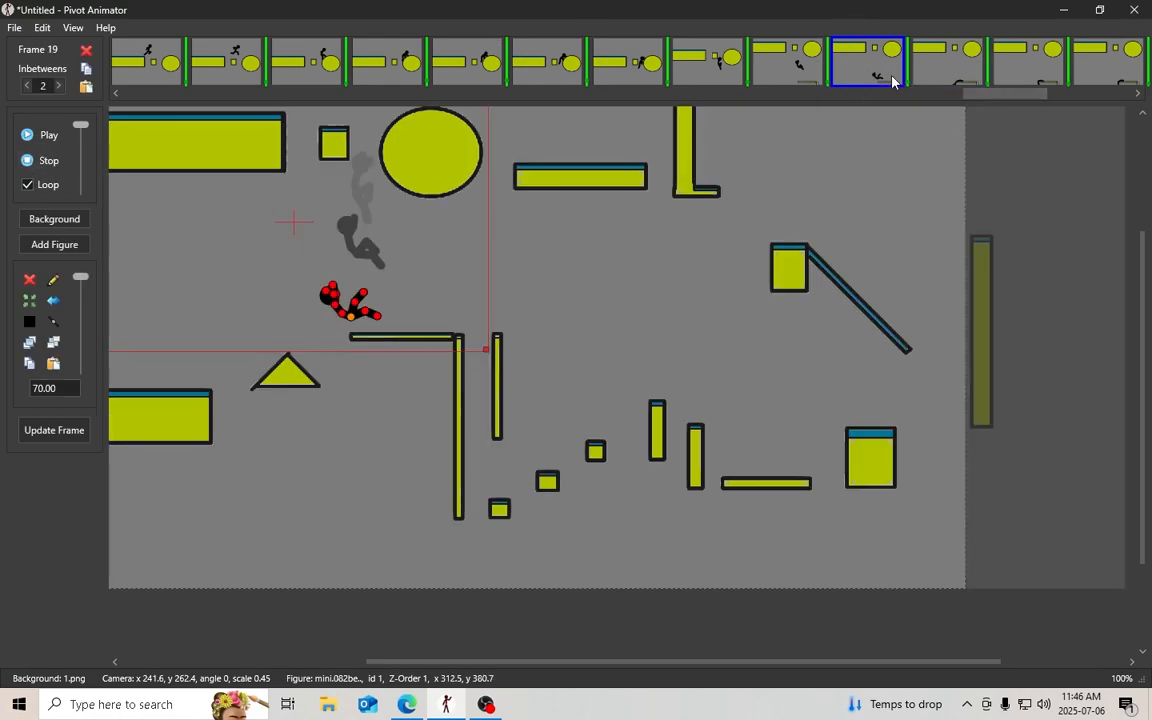
pyautogui.click(950, 75)
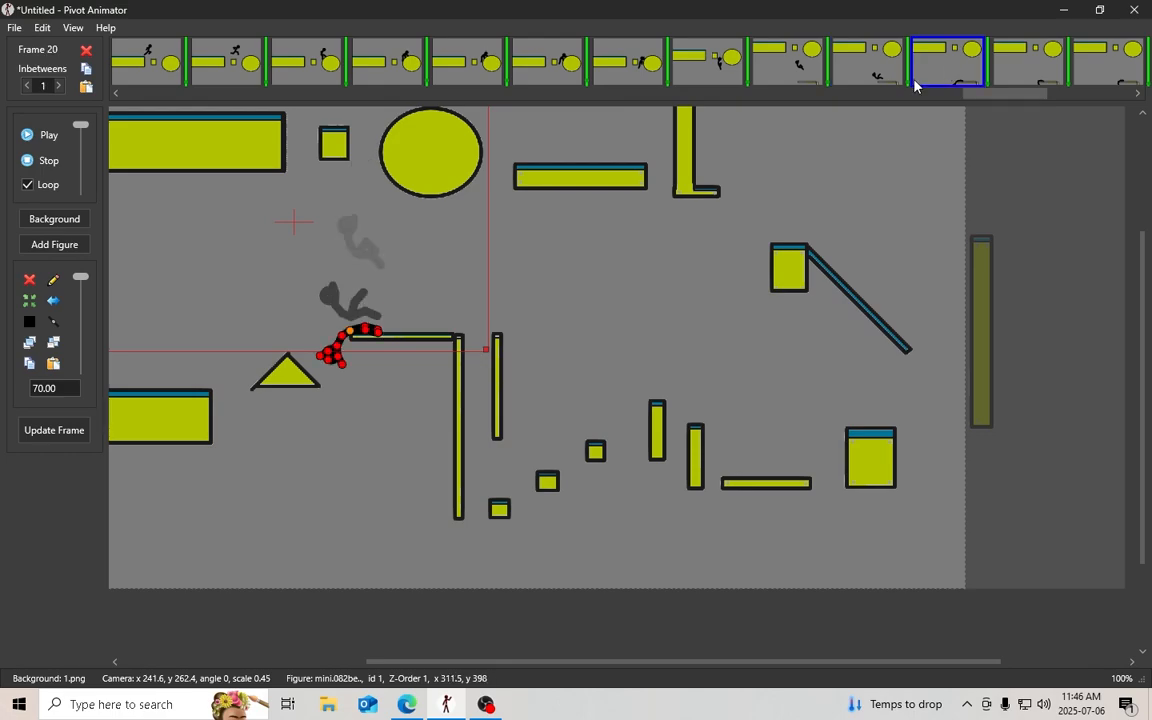
# Lower the camera in frame 19 to about y 310 so it follows the falling figure, and update the frame
pyautogui.moveTo(414, 191); pyautogui.dragTo(616, 256)
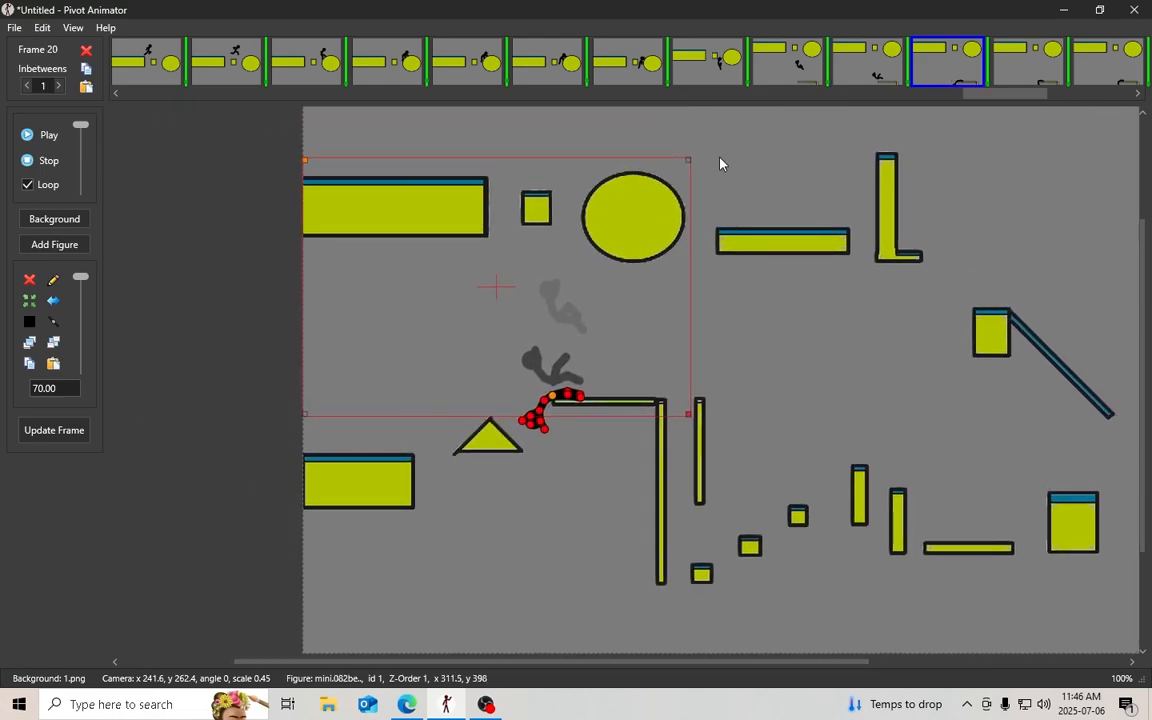
pyautogui.click(799, 67)
pyautogui.click(694, 82)
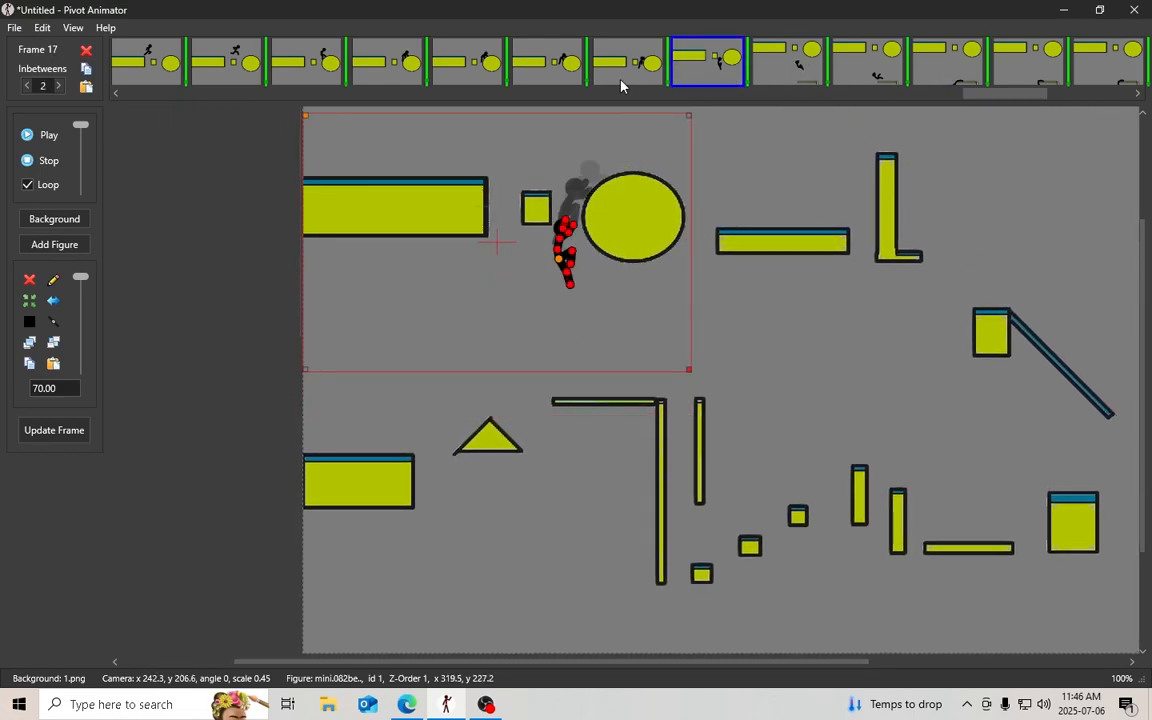
pyautogui.click(779, 71)
pyautogui.click(866, 72)
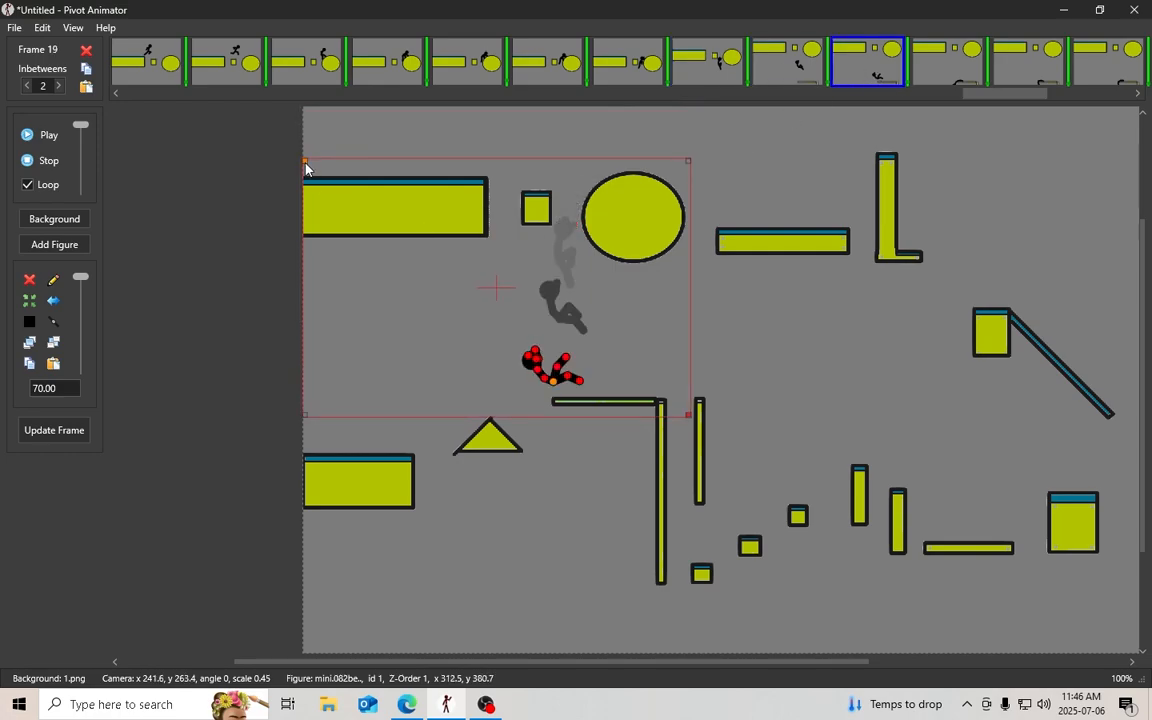
pyautogui.moveTo(306, 168); pyautogui.dragTo(307, 205)
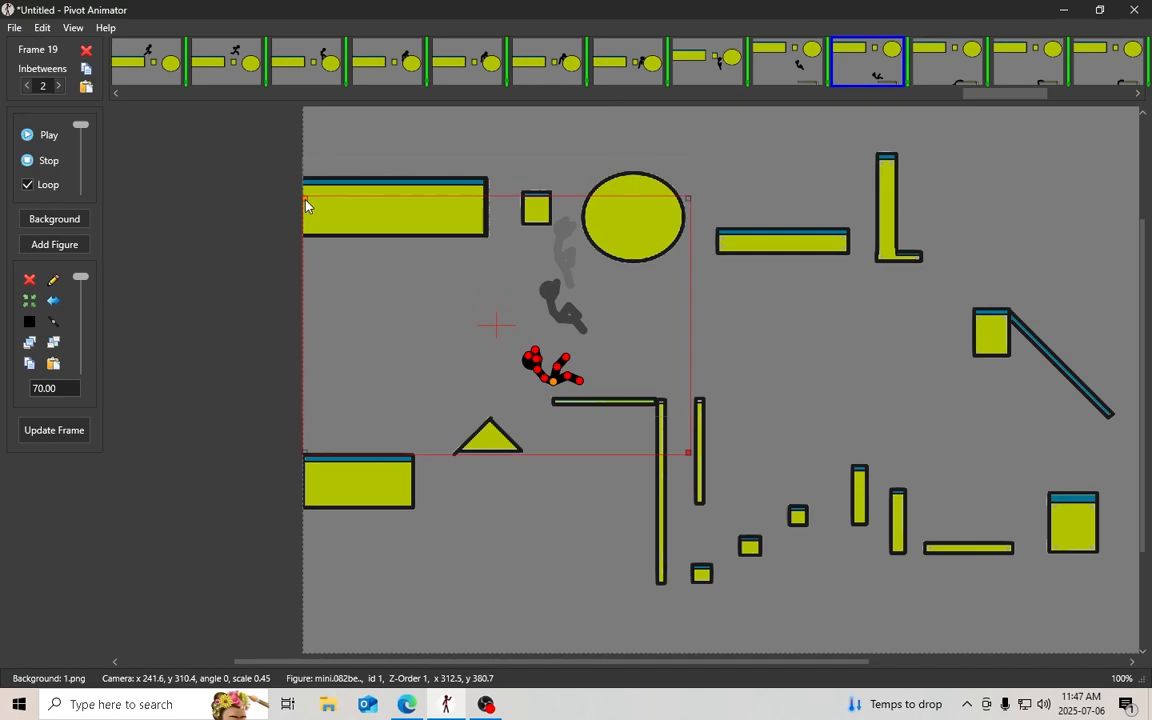
pyautogui.click(847, 82)
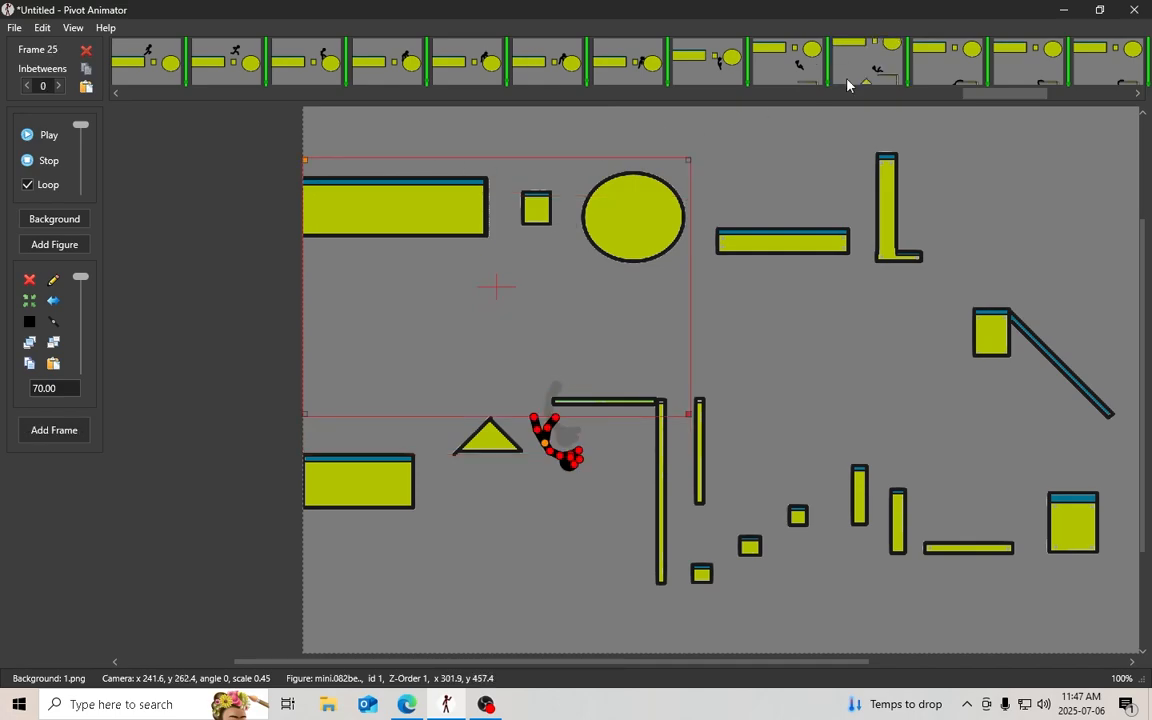
# Lower the camera in frames 20 through 22 to about y 435 so the figure hanging from the ledge stays in view
pyautogui.click(953, 62)
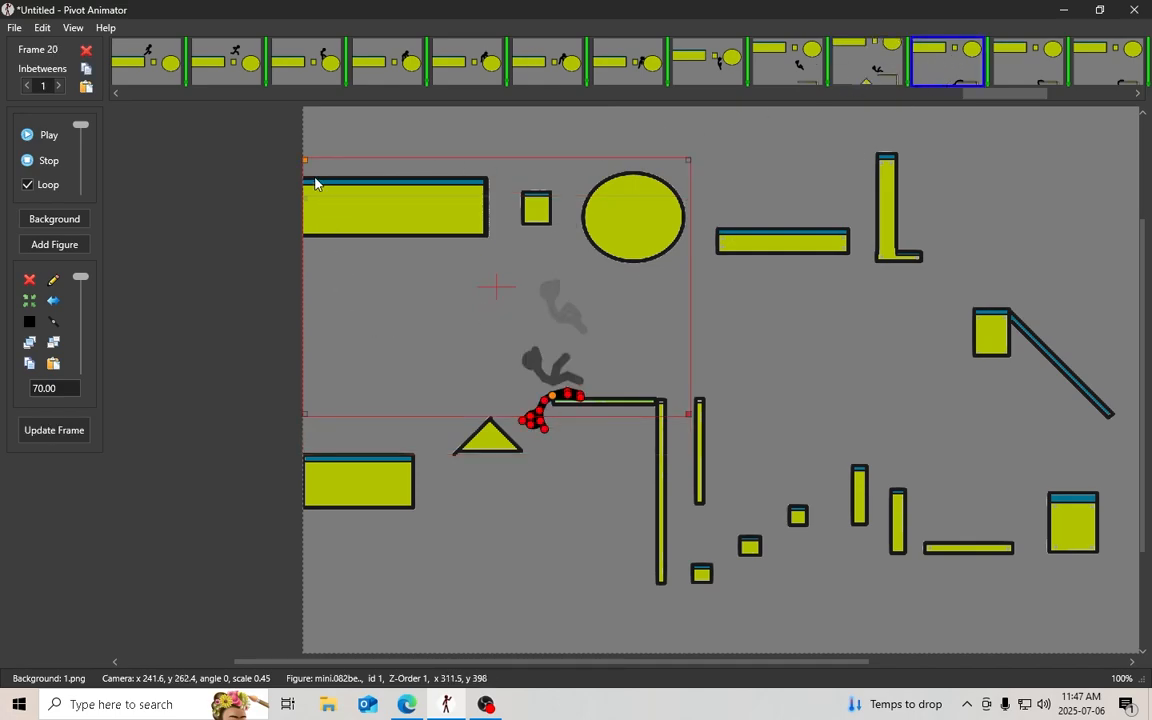
pyautogui.moveTo(306, 166); pyautogui.dragTo(306, 304)
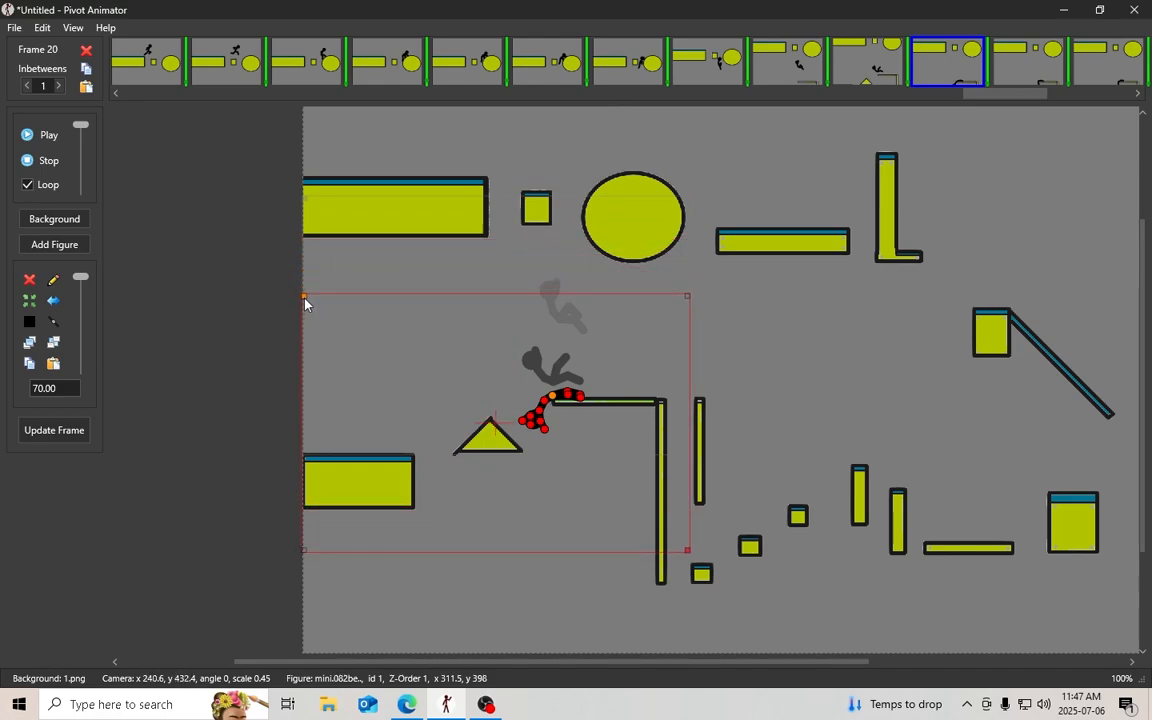
pyautogui.click(1034, 75)
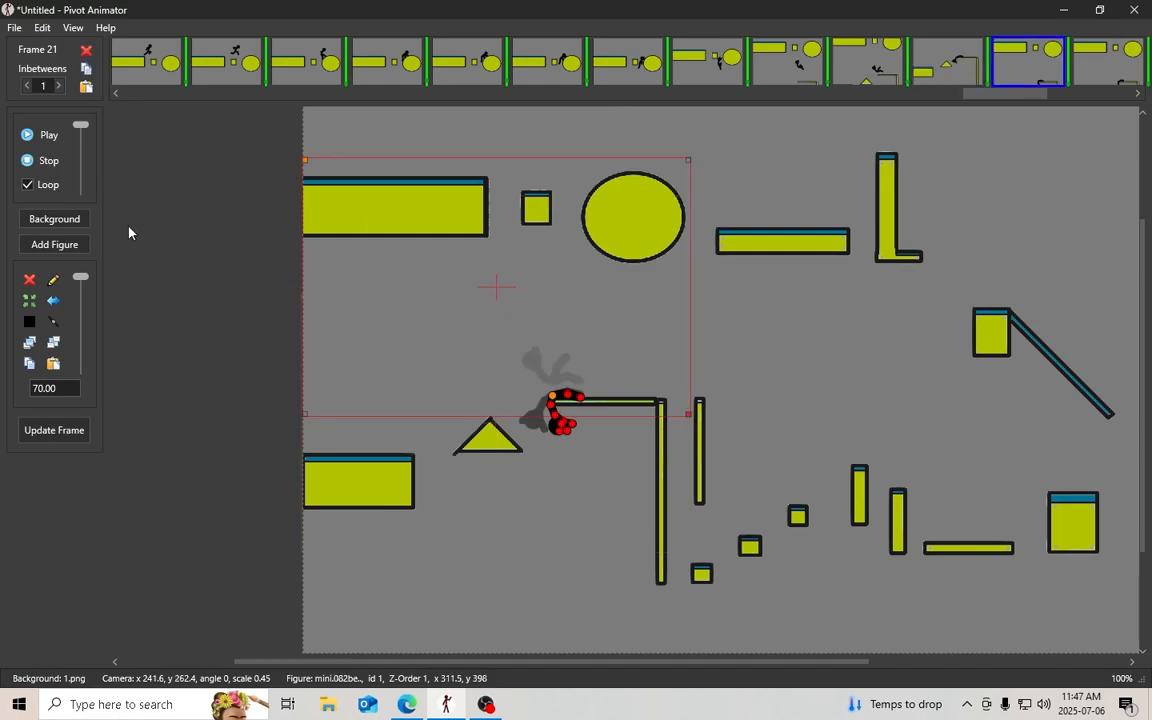
pyautogui.moveTo(306, 168); pyautogui.dragTo(306, 306)
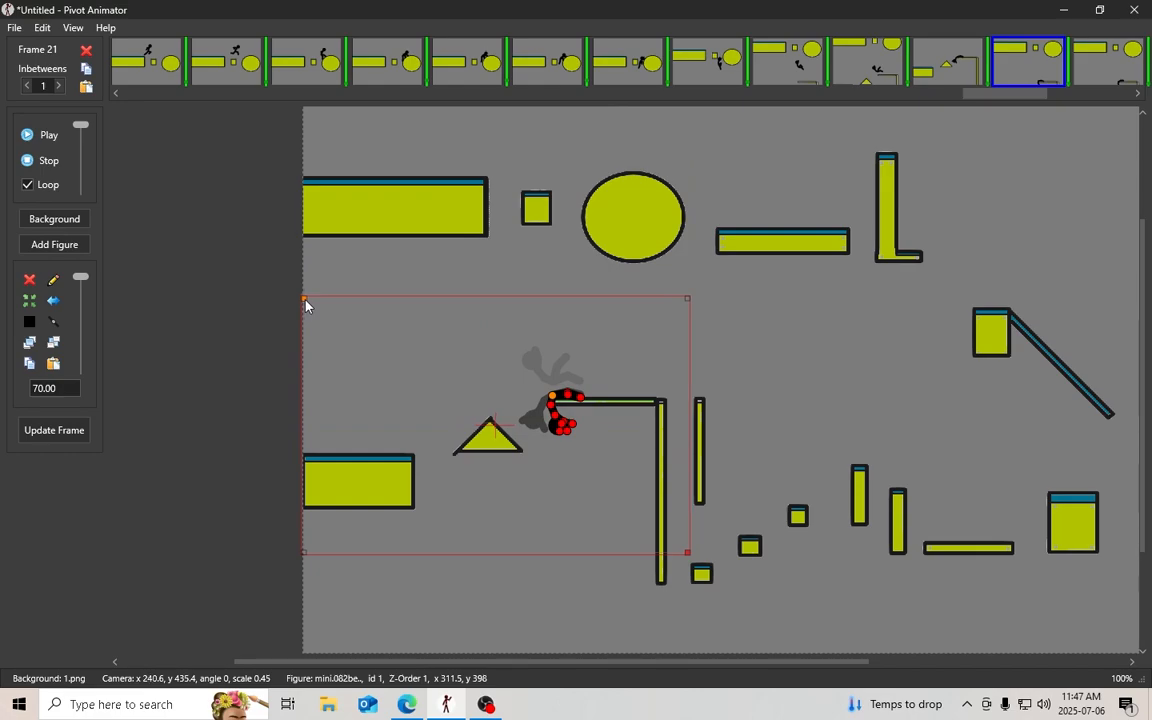
pyautogui.click(1108, 62)
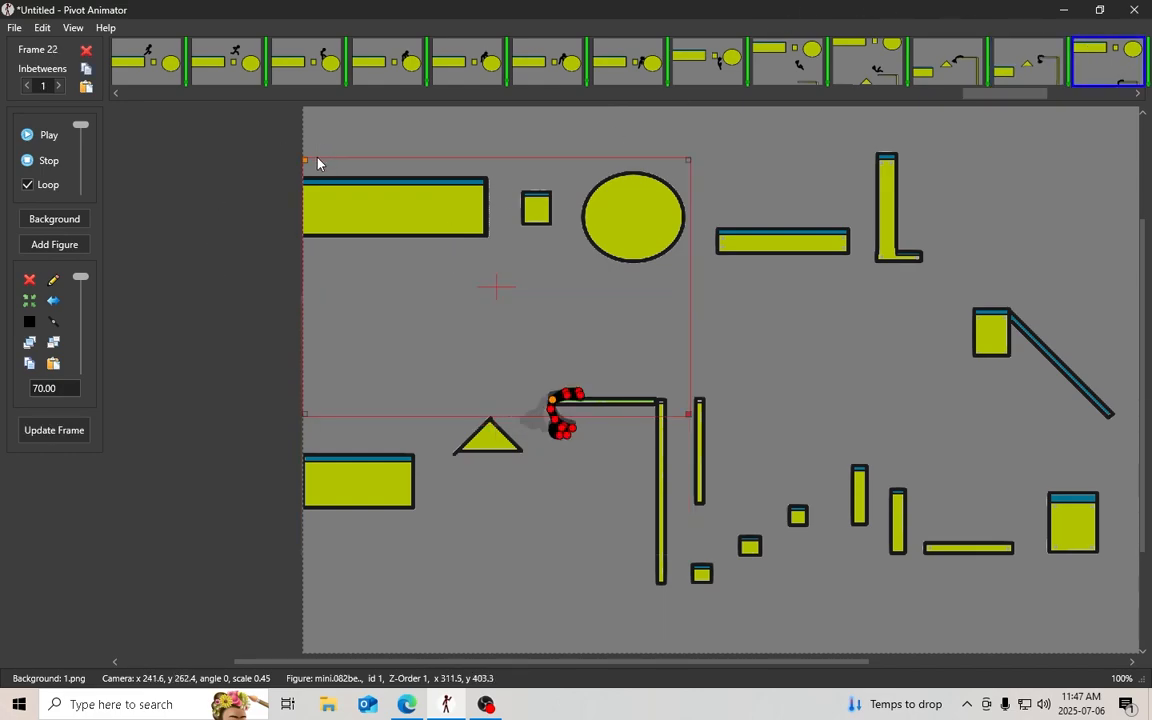
pyautogui.moveTo(306, 168); pyautogui.dragTo(307, 308)
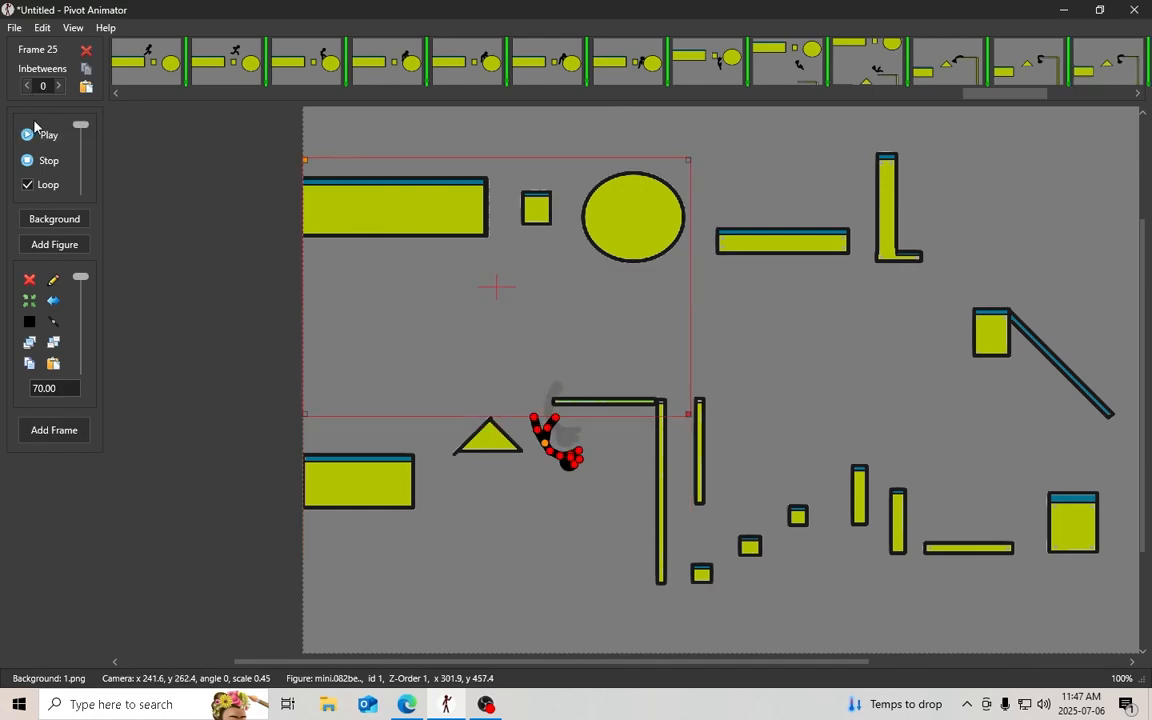
# Lower the camera in frames 23 and 24 to about y 436, matching the preceding ledge frames
pyautogui.moveTo(1030, 91); pyautogui.dragTo(1132, 101)
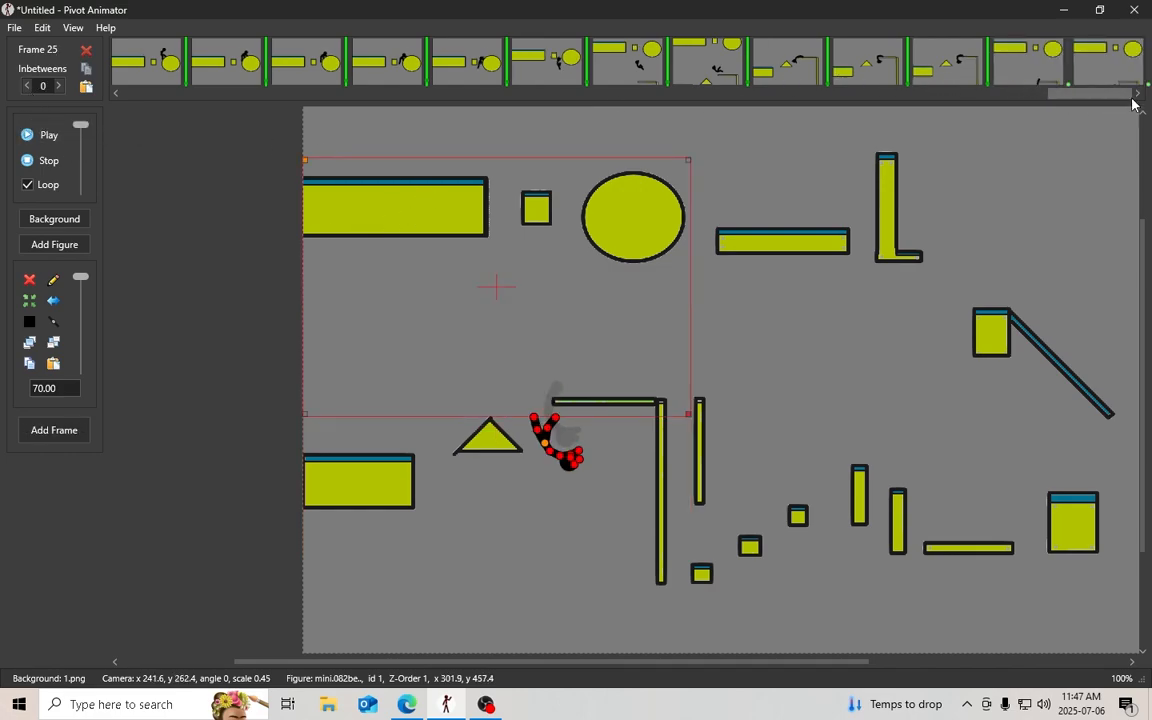
pyautogui.click(1014, 76)
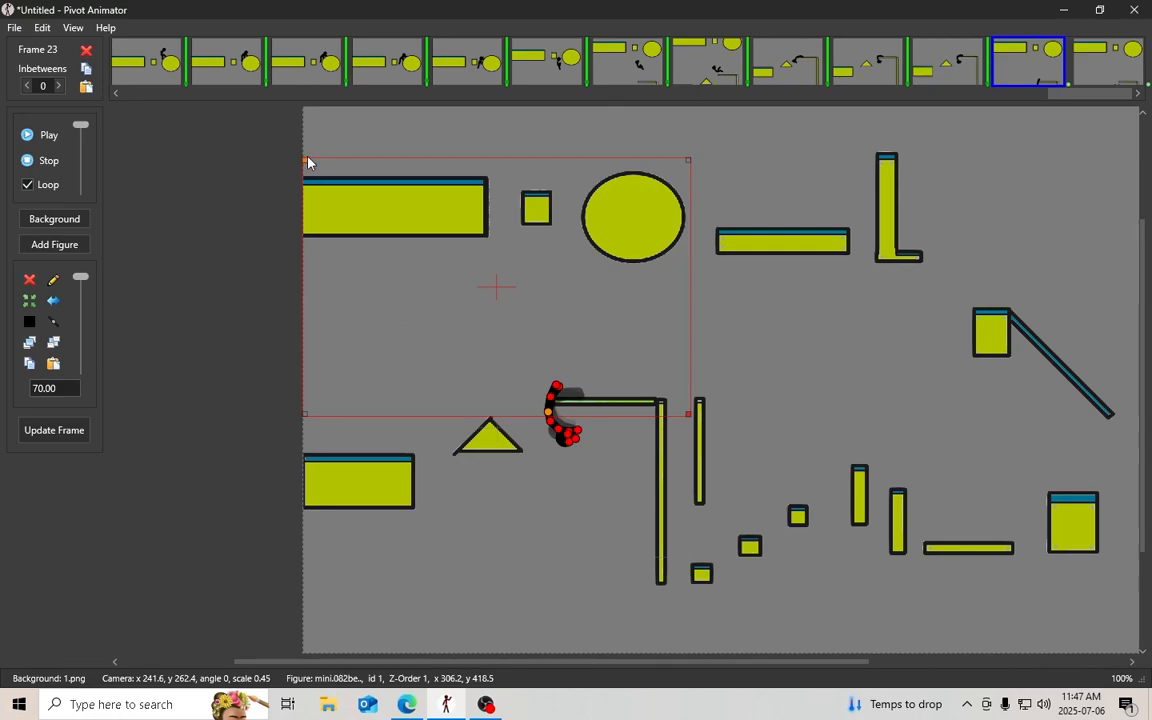
pyautogui.moveTo(306, 168); pyautogui.dragTo(305, 304)
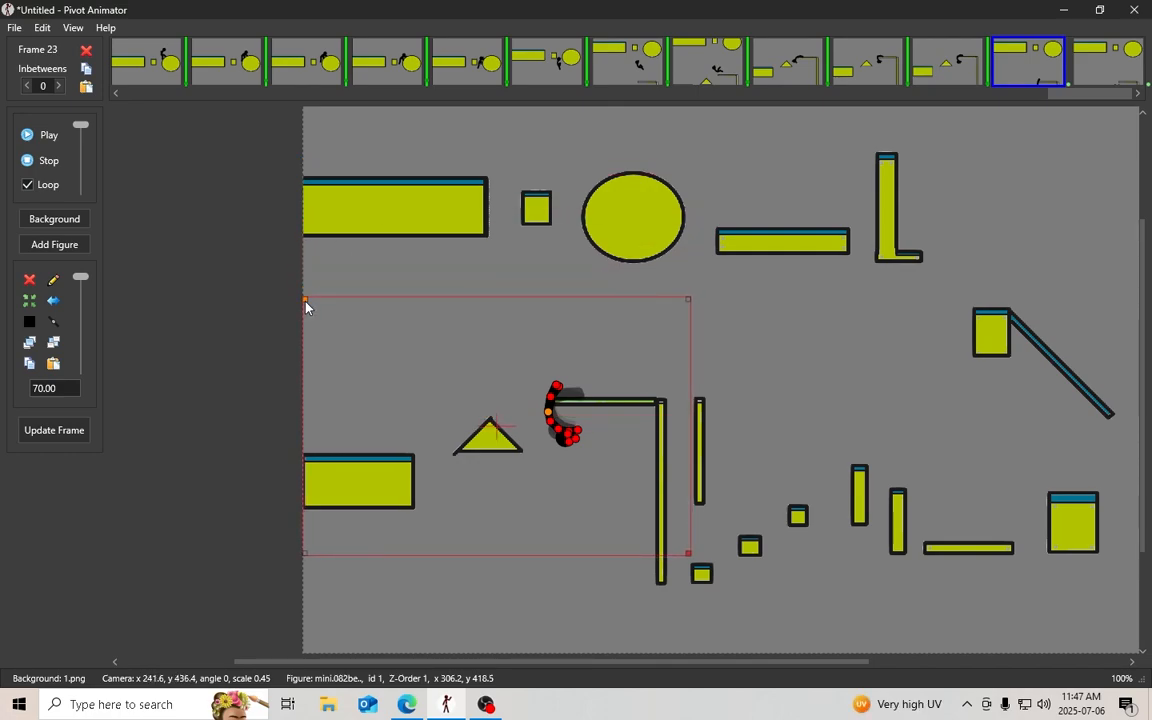
pyautogui.click(1105, 62)
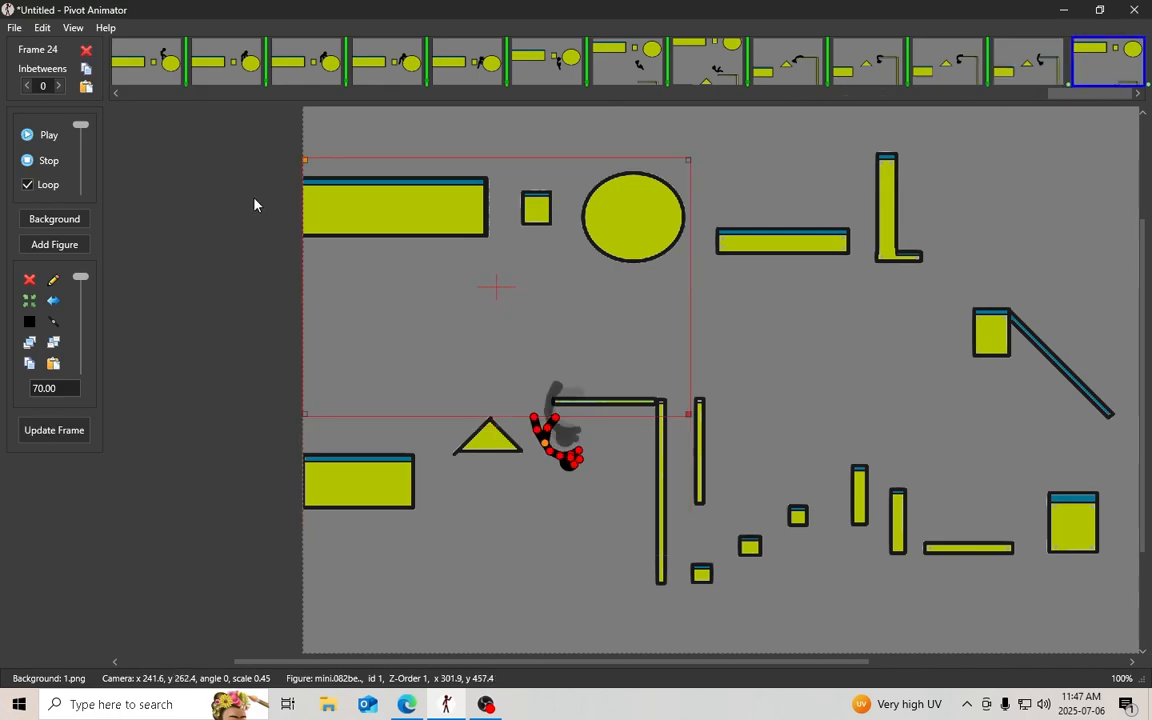
pyautogui.moveTo(307, 168); pyautogui.dragTo(307, 309)
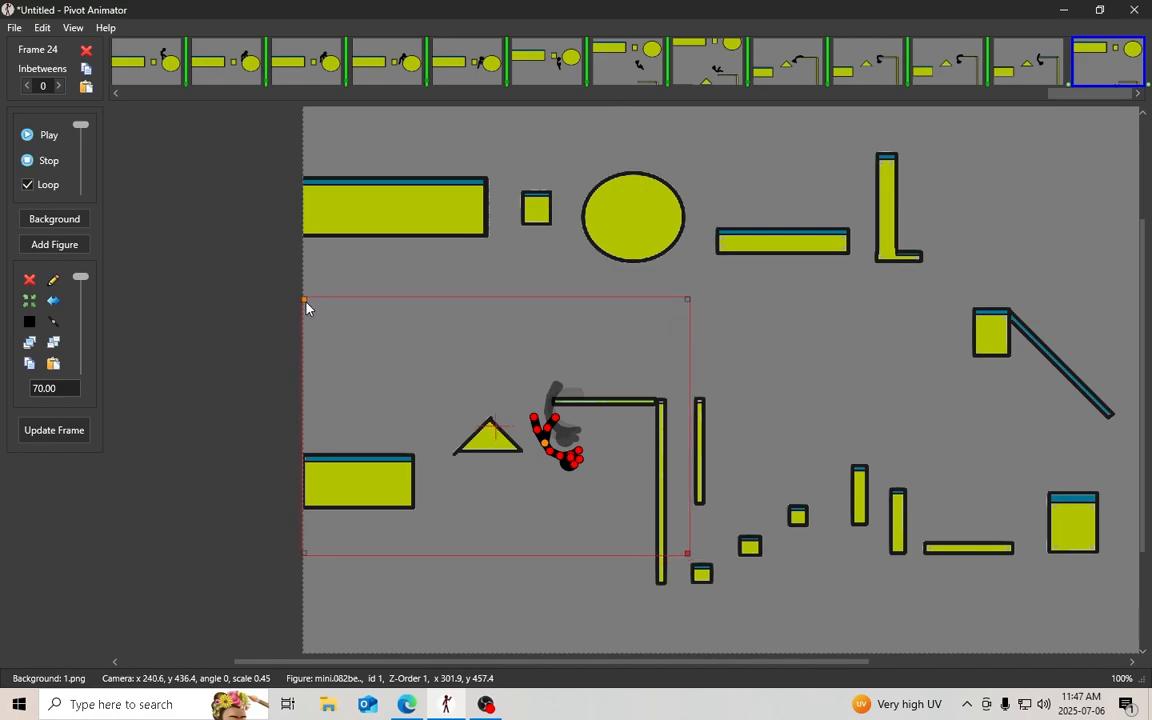
pyautogui.press('space')
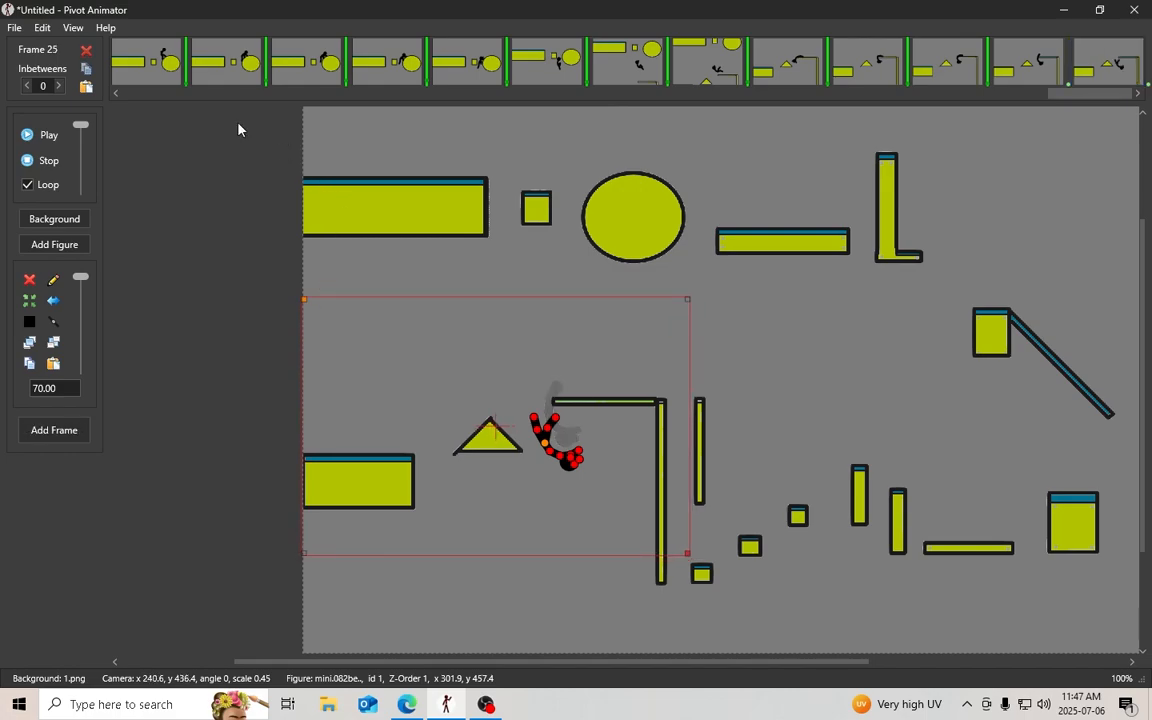
# Play back the animation to check the camera movement, stop it, and return to frame 24
pyautogui.click(27, 134)
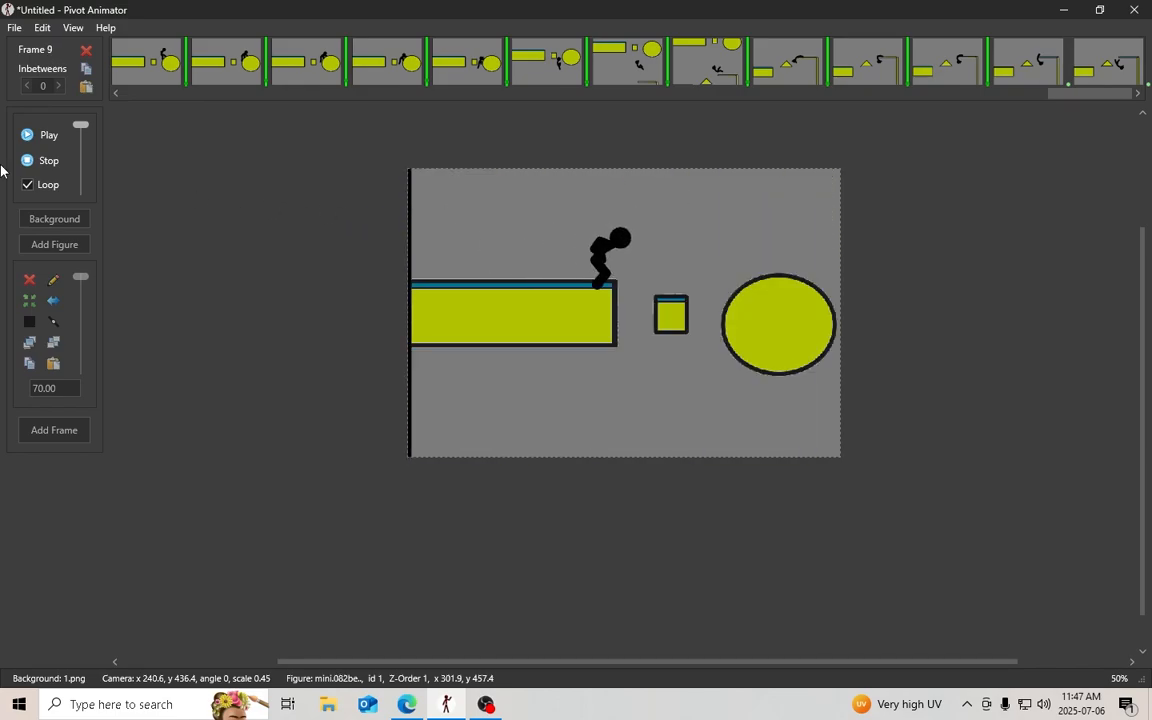
pyautogui.click(46, 160)
pyautogui.click(1105, 88)
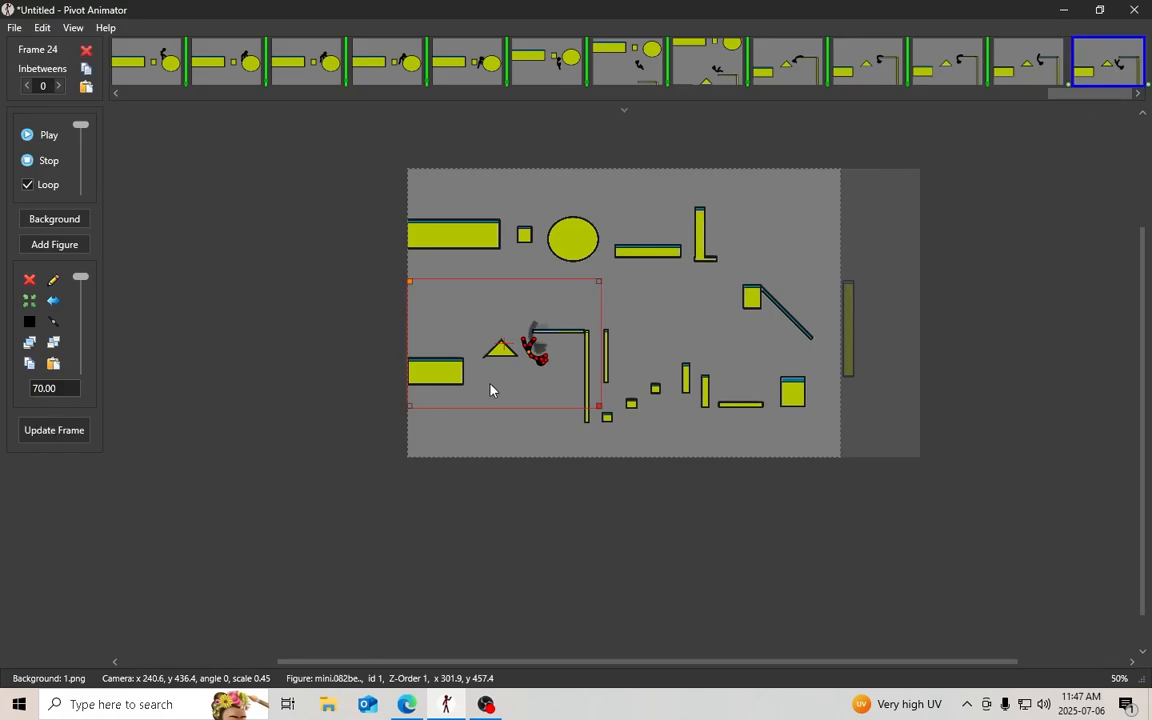
# Return to the unsaved frame 25 and lower its camera to about y 507, below the falling figure
pyautogui.scroll(4, 560, 386)
pyautogui.scroll(-2, 574, 360)
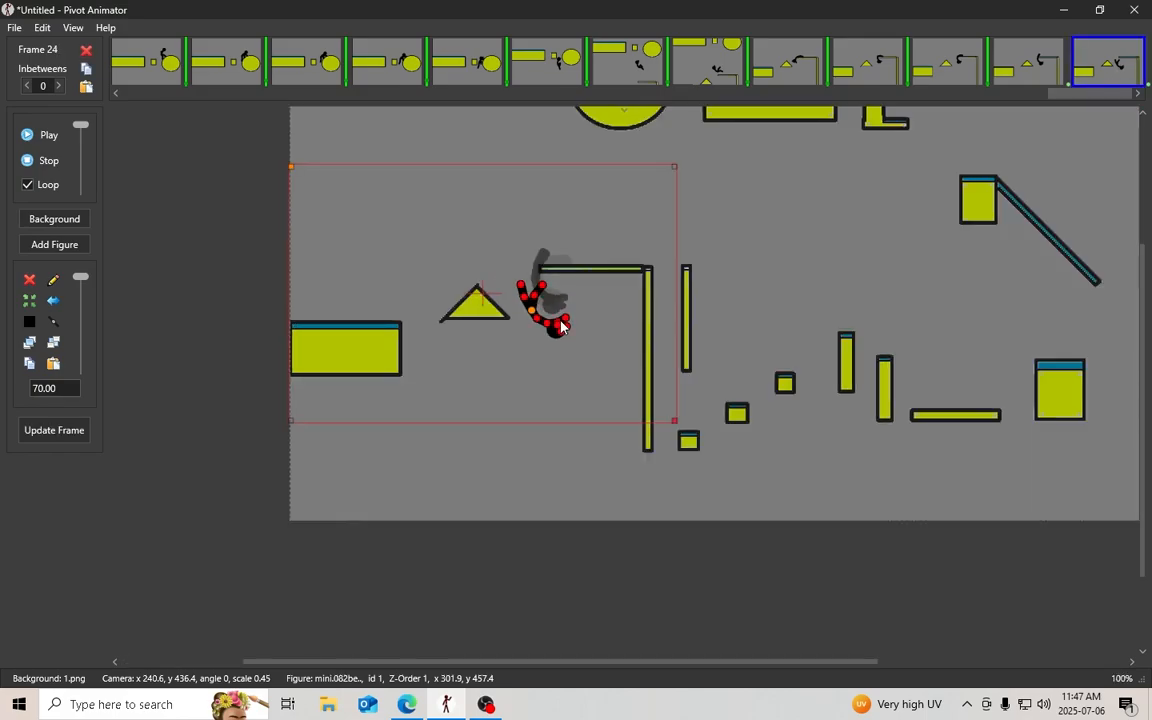
pyautogui.click(55, 430)
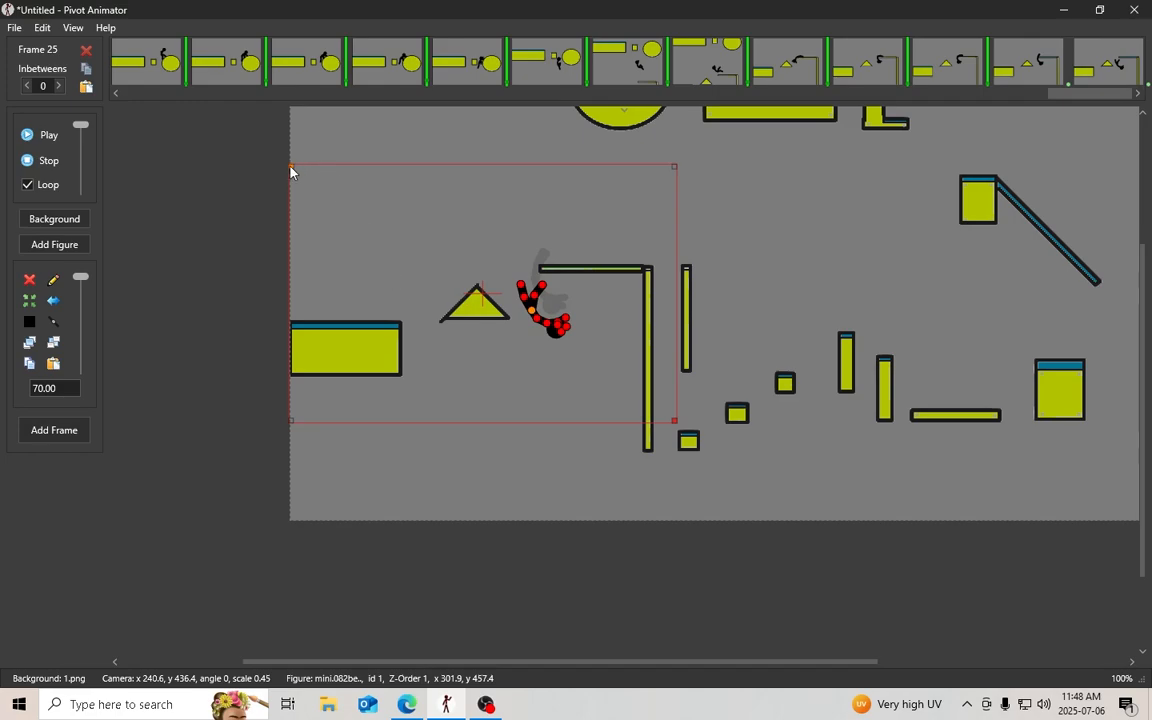
pyautogui.moveTo(291, 172); pyautogui.dragTo(291, 229)
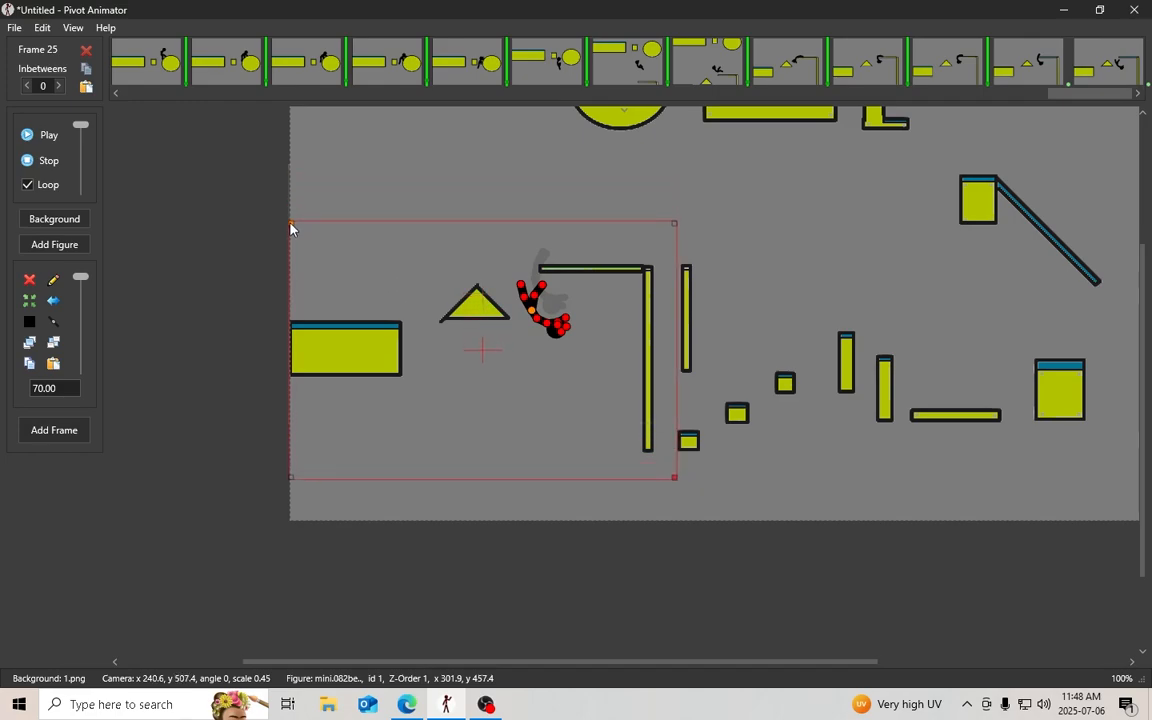
# Lower the stick figure to about x 287, y 637 near the camera frame's bottom edge, adding frames 25 and 26 of the fall
pyautogui.moveTo(534, 313); pyautogui.dragTo(507, 452)
pyautogui.press('space')
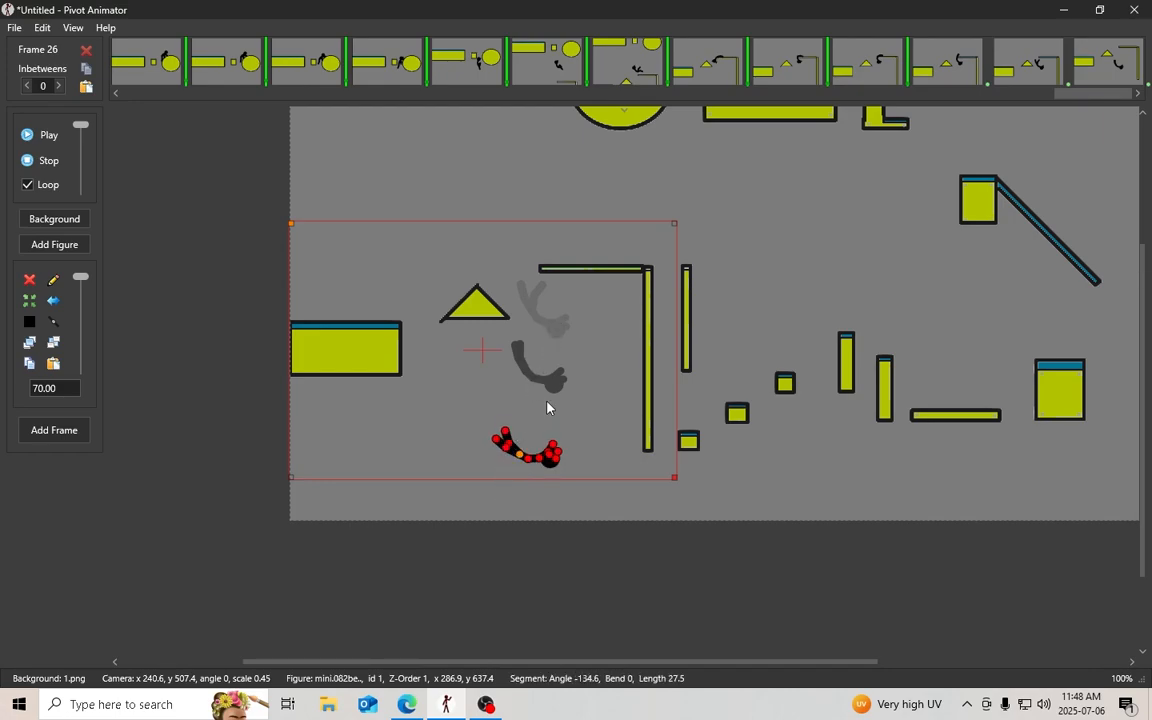
pyautogui.press('space')
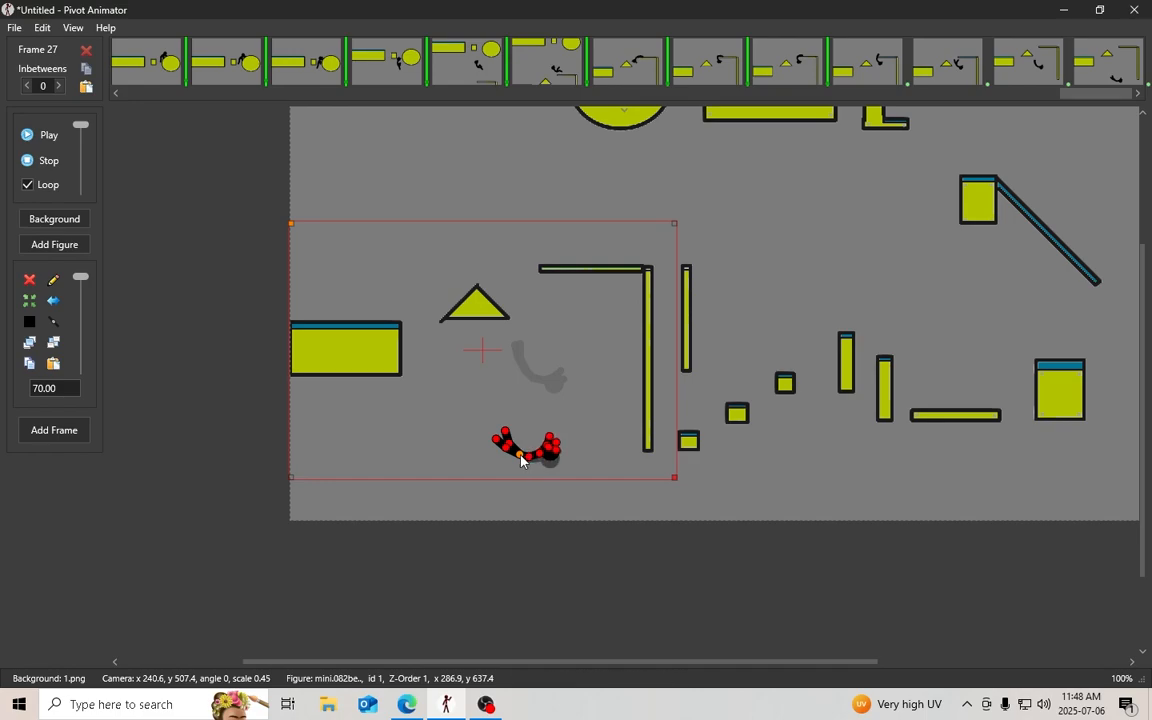
# Move the stick figure below the camera frame to about x 285, y 706 and add five frames with it there
pyautogui.moveTo(522, 459); pyautogui.dragTo(518, 513)
pyautogui.press('space')
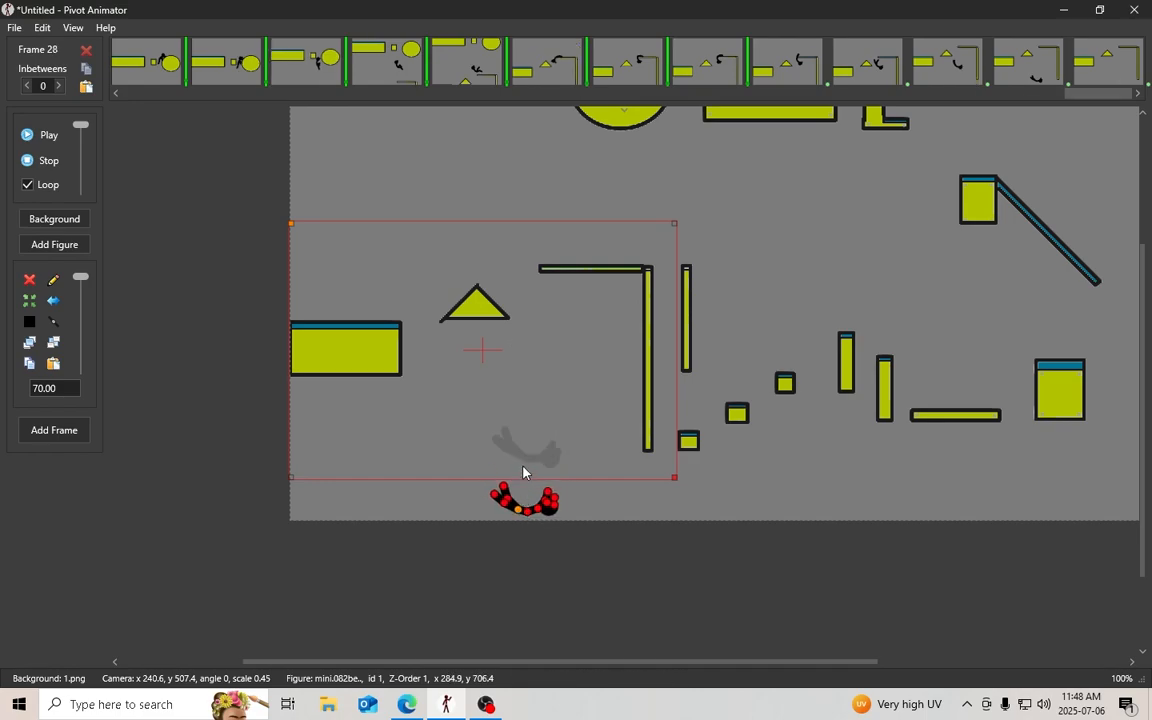
pyautogui.press('space')
pyautogui.press('space')
pyautogui.press('space')
pyautogui.press('space')
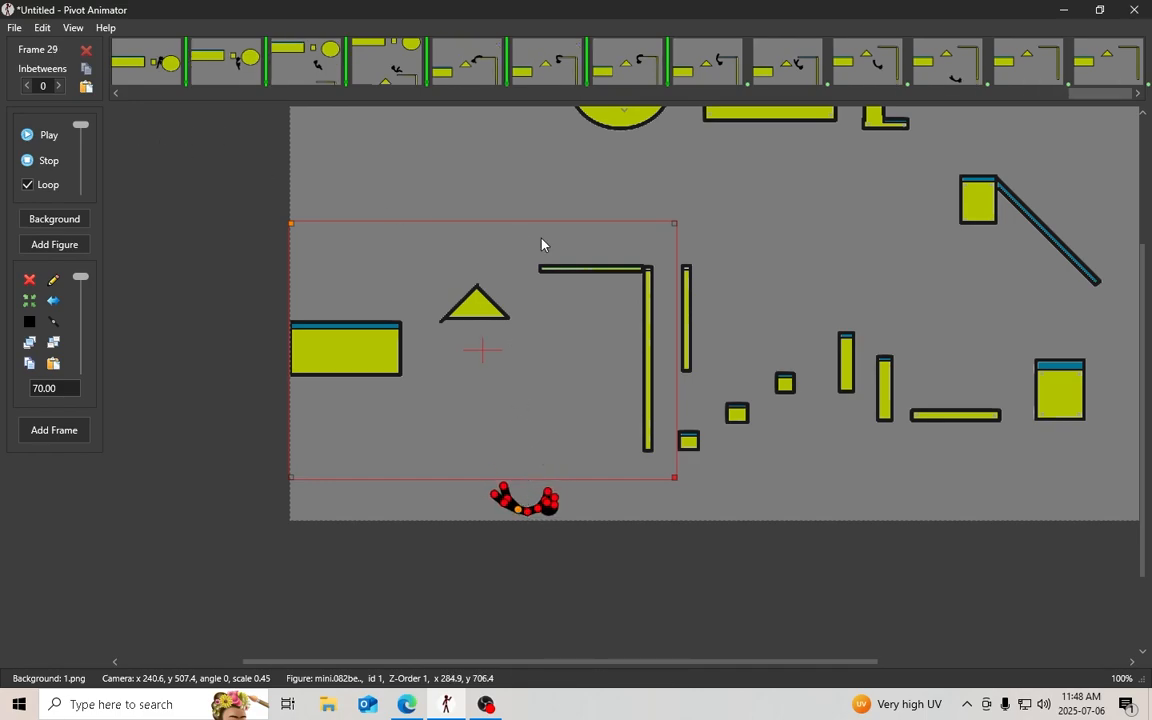
# Set the inbetweens of frames 24 to 31 to 2 and play back the animation
pyautogui.click(530, 73)
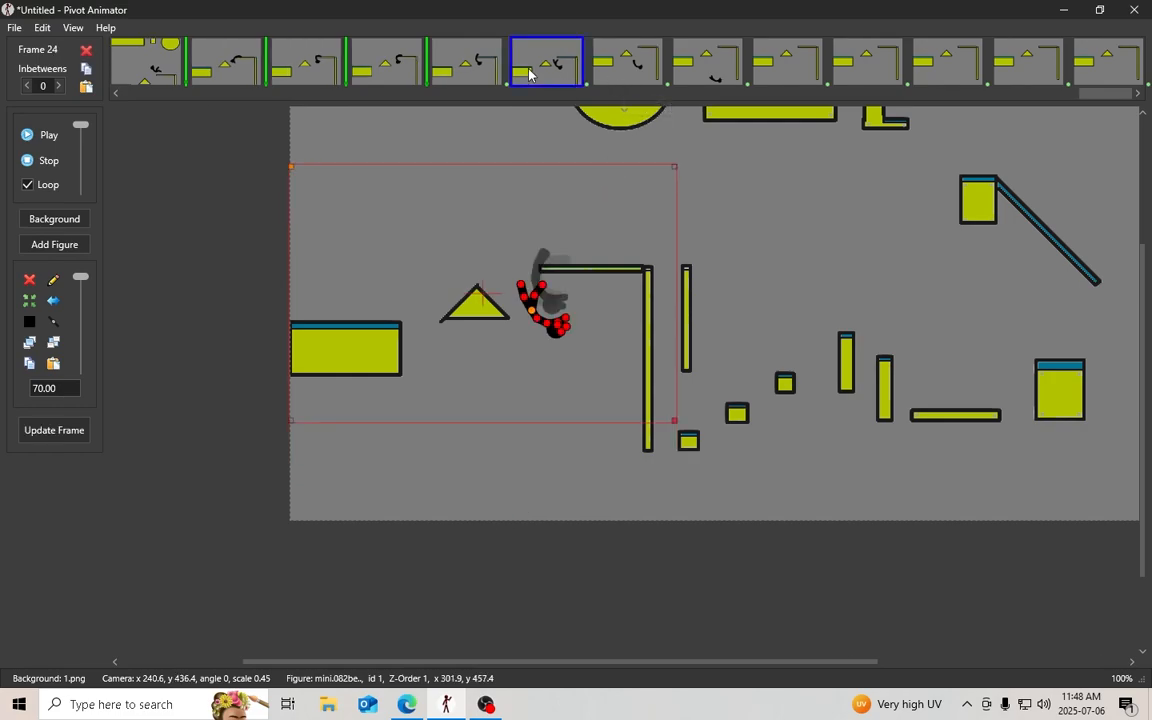
pyautogui.keyDown('shift'); pyautogui.click(1082, 72); pyautogui.keyUp('shift')
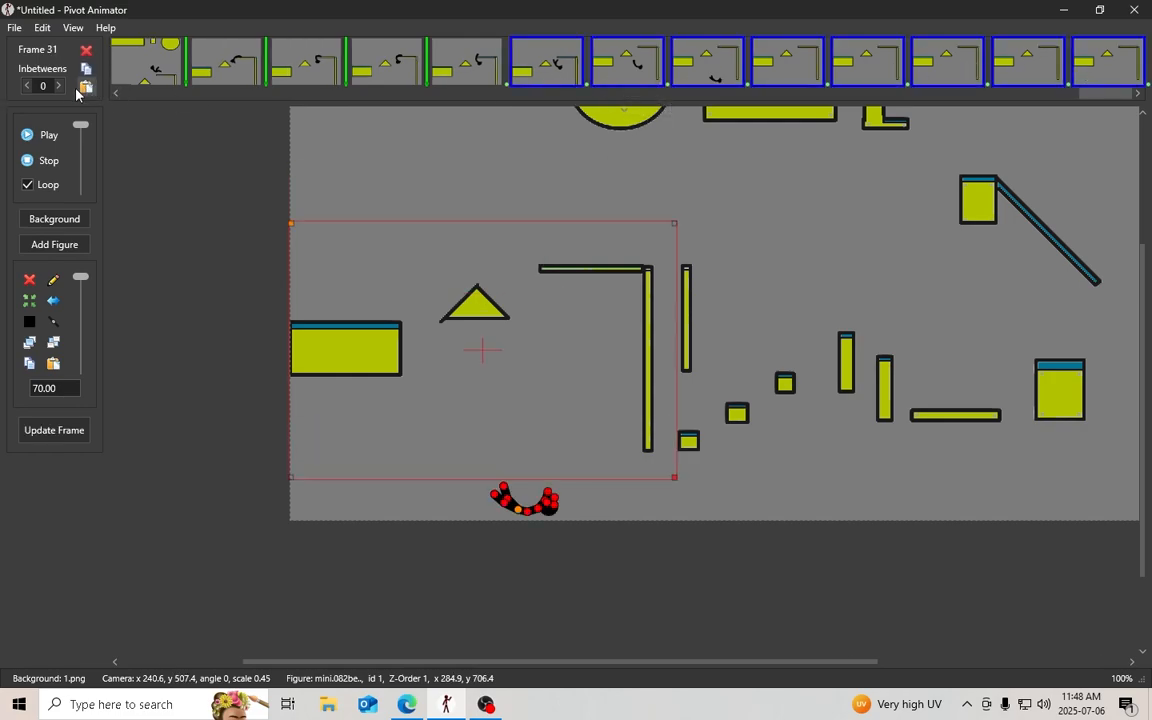
pyautogui.press('Return')
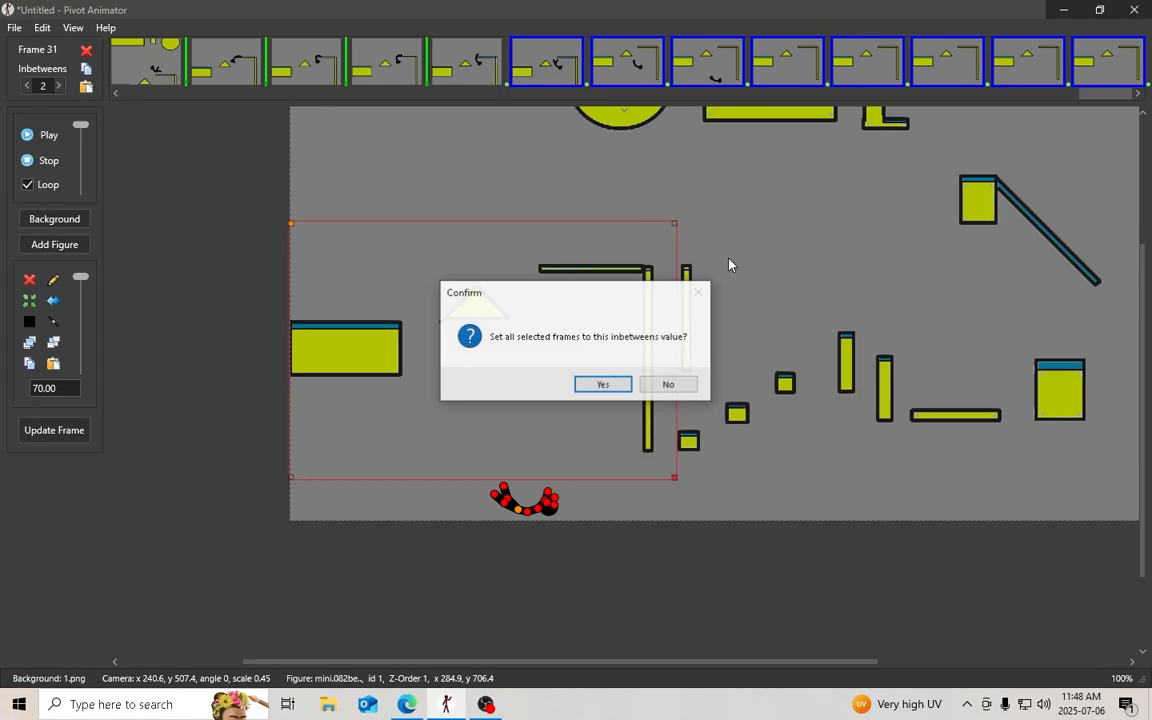
pyautogui.click(597, 383)
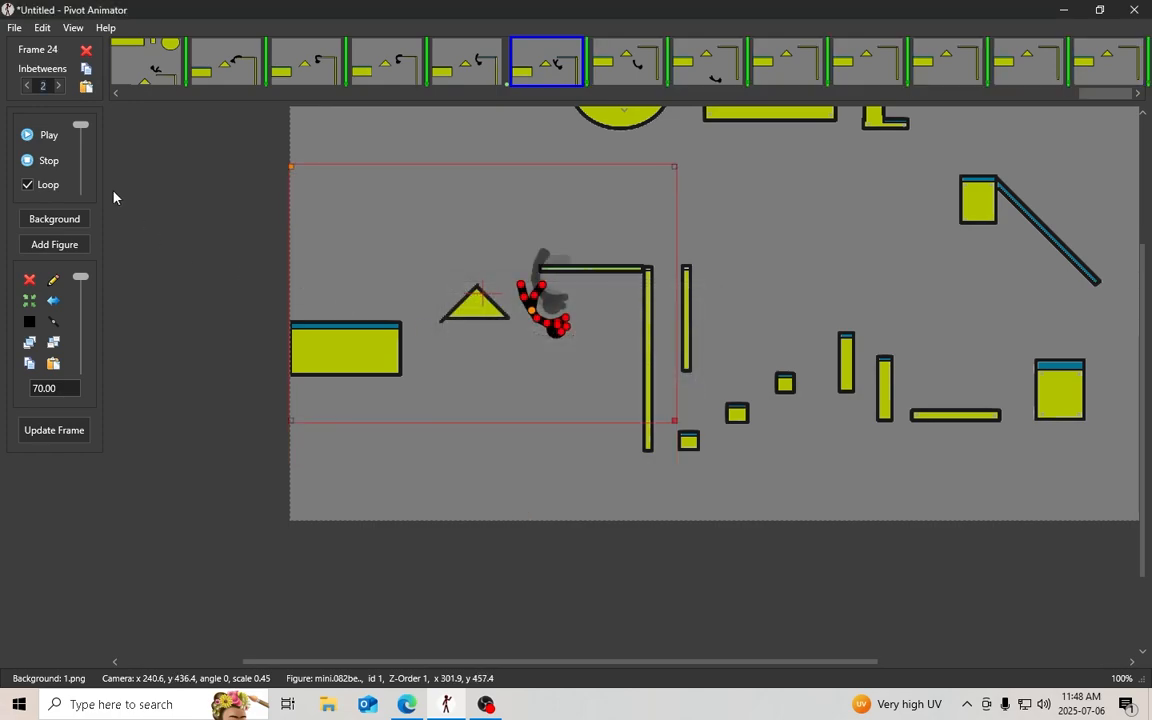
pyautogui.click(50, 135)
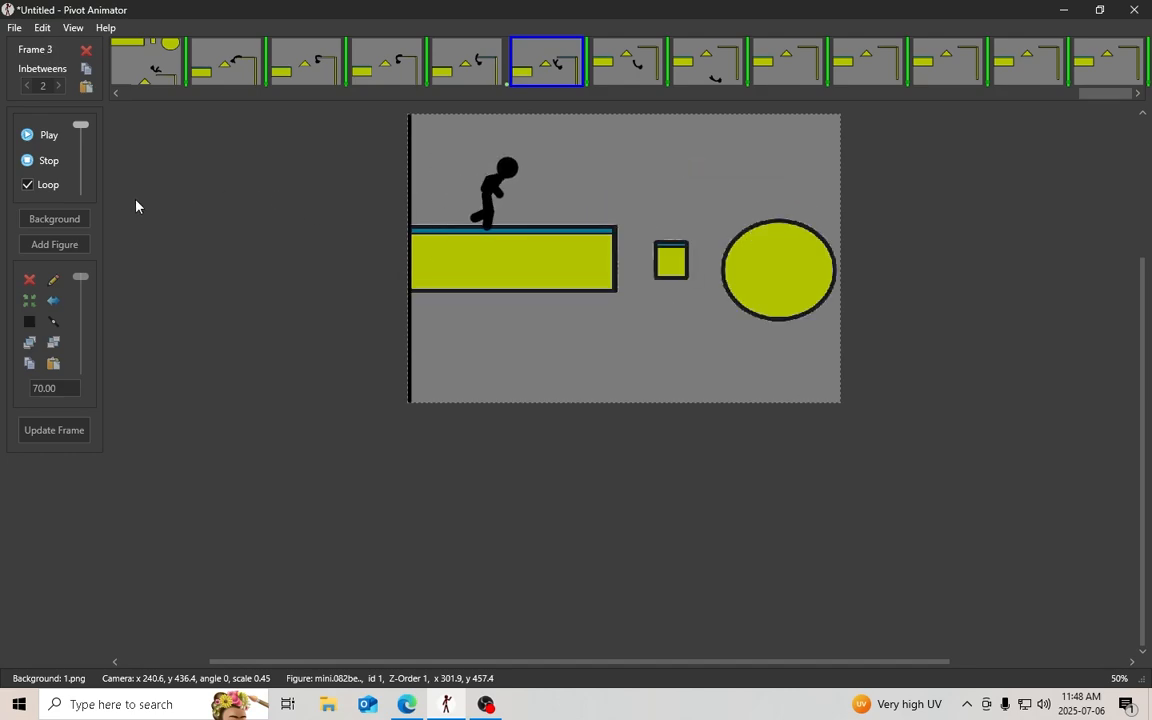
pyautogui.click(28, 160)
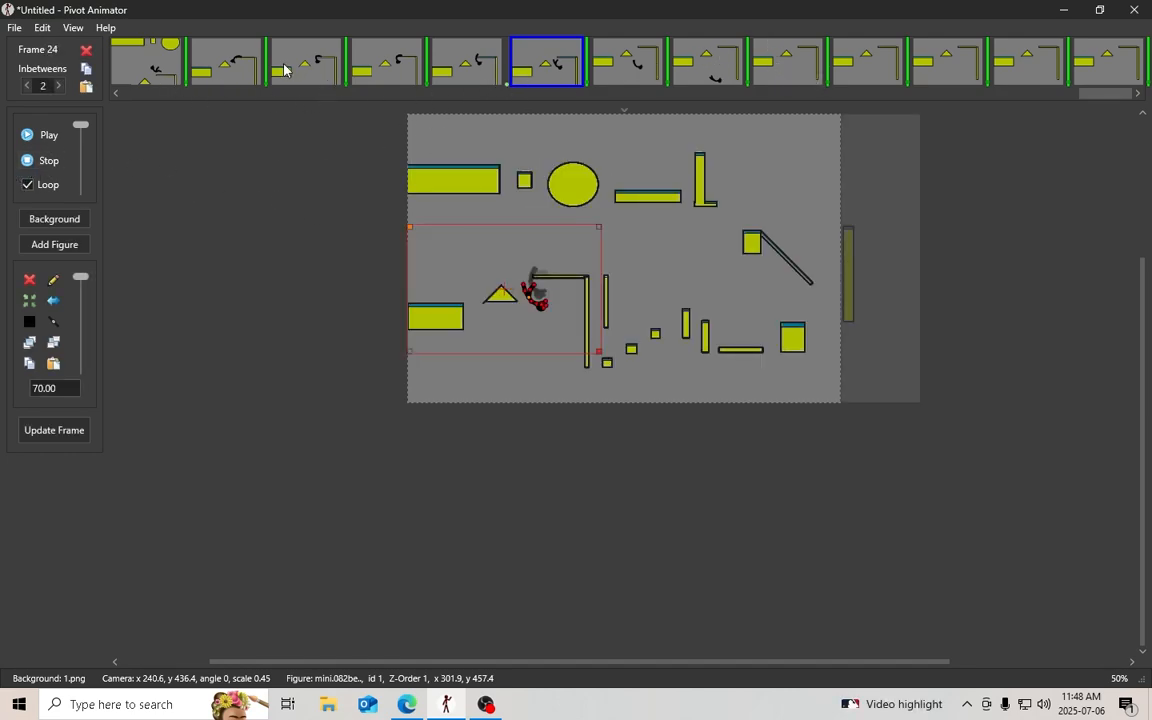
# Set the inbetweens of frames 20 to 22, where the figure lands on the ledge, to 3
pyautogui.click(137, 75)
pyautogui.click(246, 71)
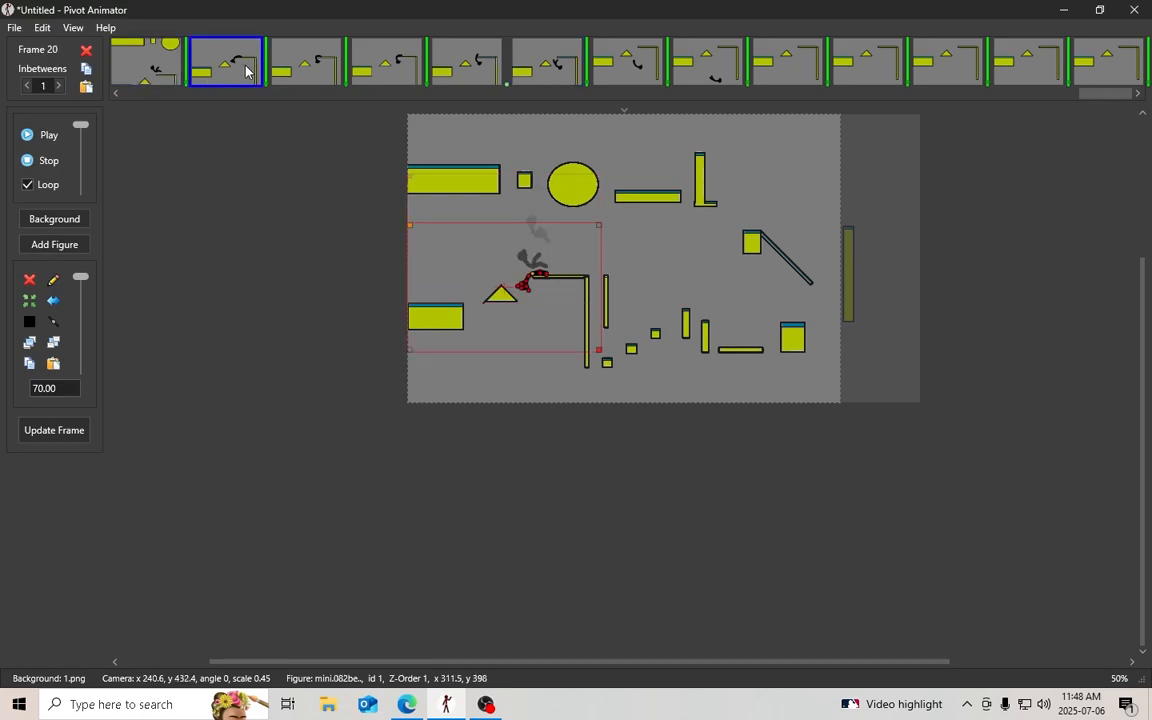
pyautogui.keyDown('shift'); pyautogui.click(382, 70); pyautogui.keyUp('shift')
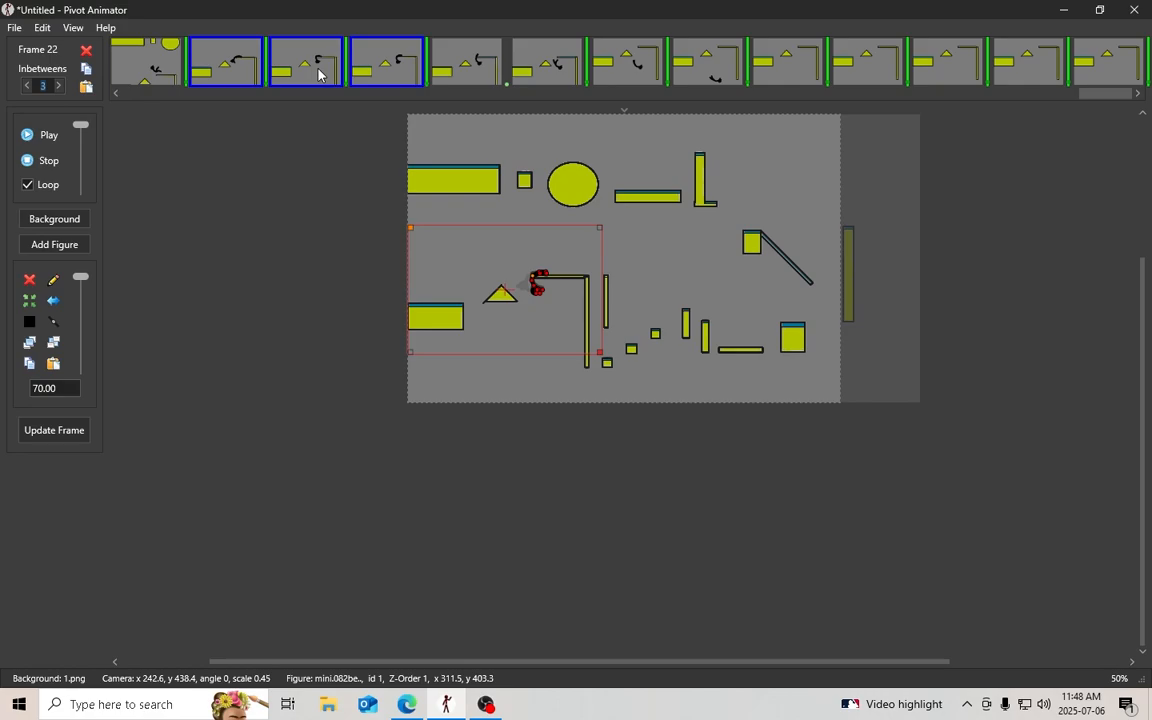
pyautogui.press('Return')
pyautogui.click(603, 384)
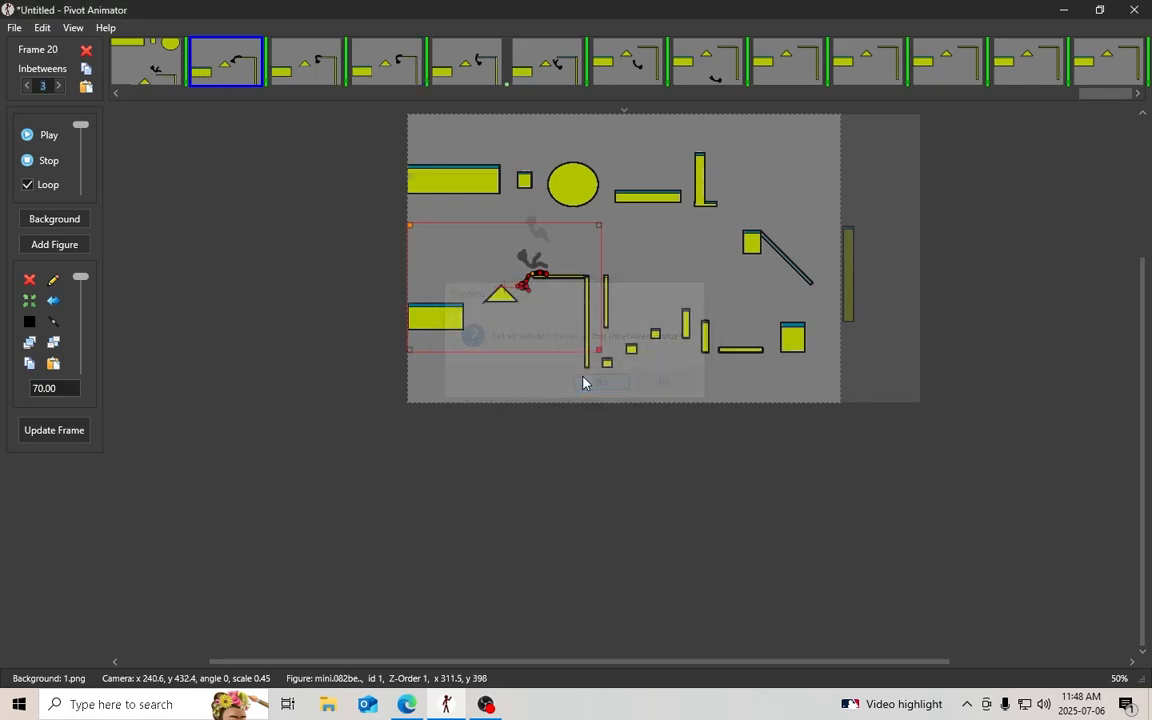
# Play back the animation to check the timing of the landing on the ledge
pyautogui.scroll(2, 476, 280)
pyautogui.scroll(1, 466, 277)
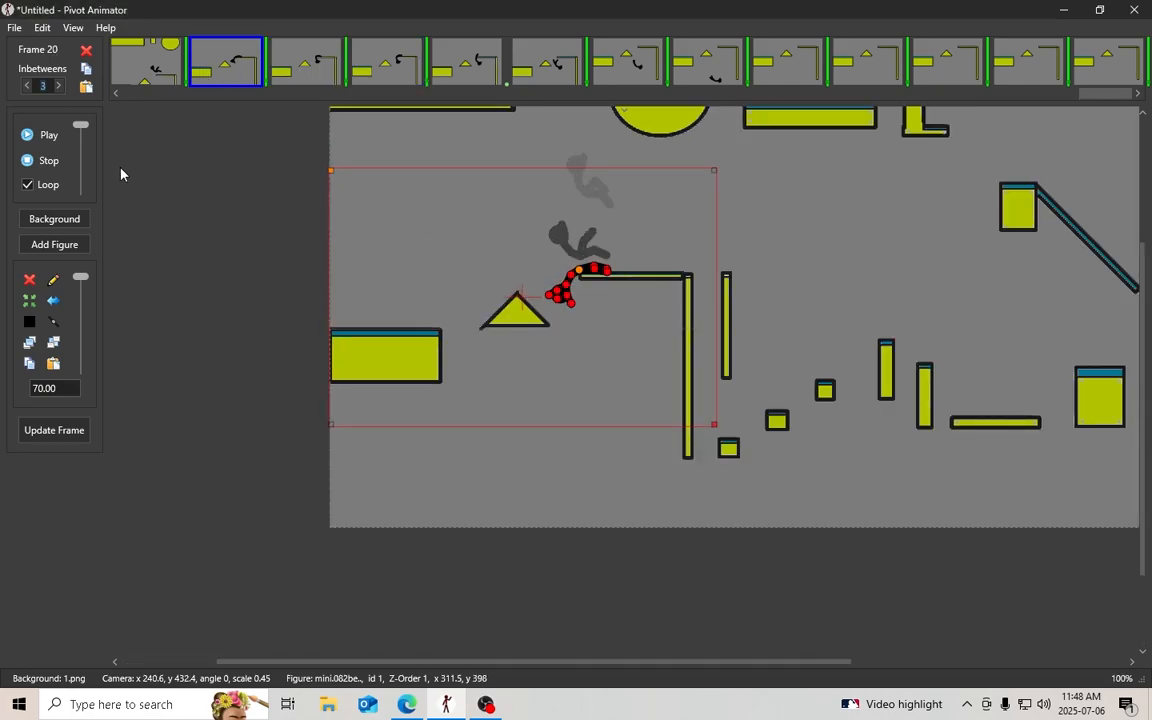
pyautogui.click(50, 137)
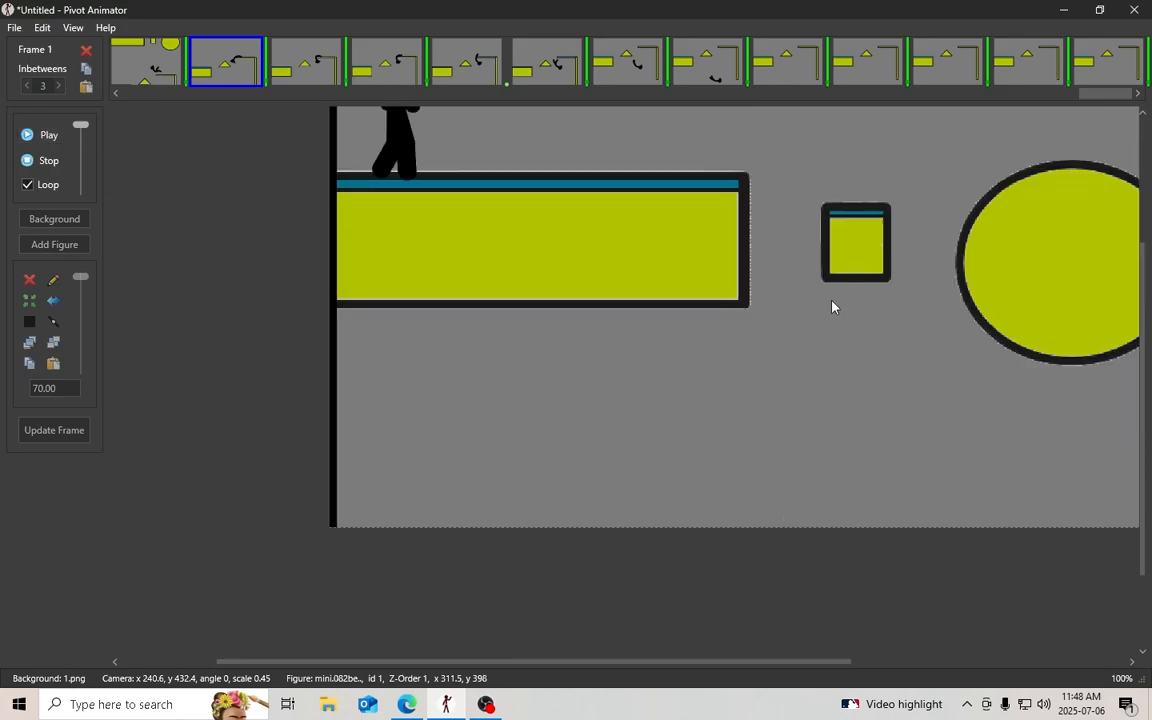
pyautogui.scroll(-1, 868, 337)
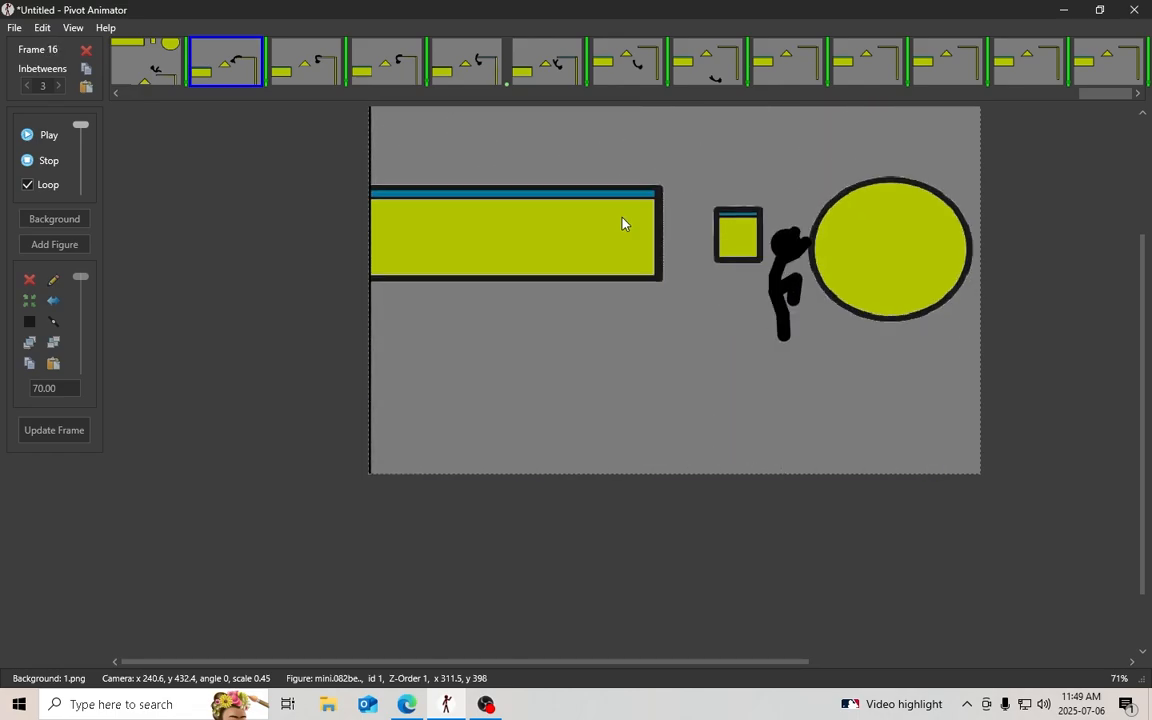
pyautogui.click(45, 161)
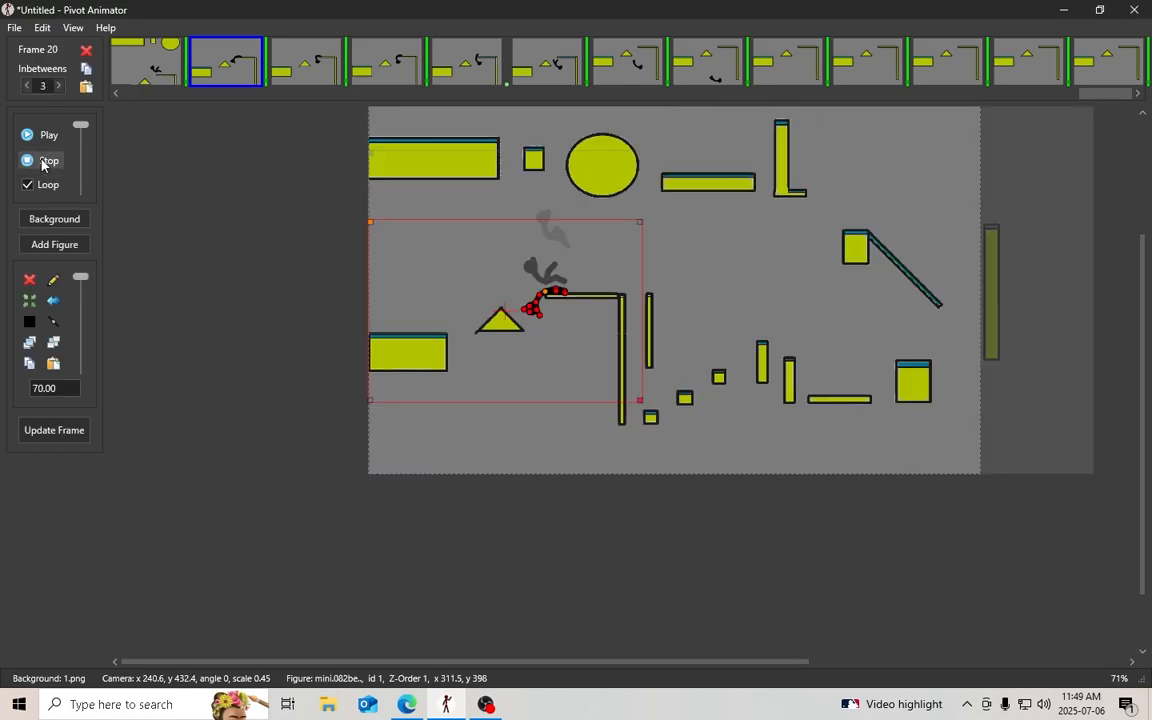
# Try to curl the stick figure's upper body beneath the ledge in frame 20
pyautogui.scroll(5, 500, 220)
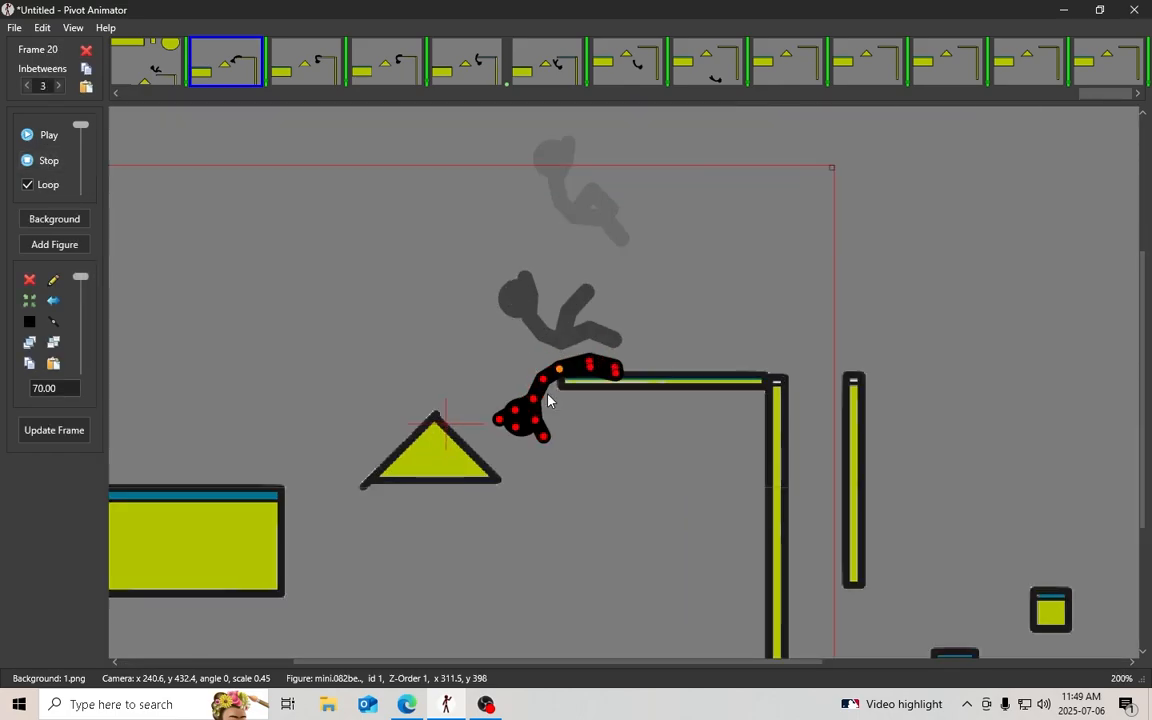
pyautogui.scroll(3, 583, 398)
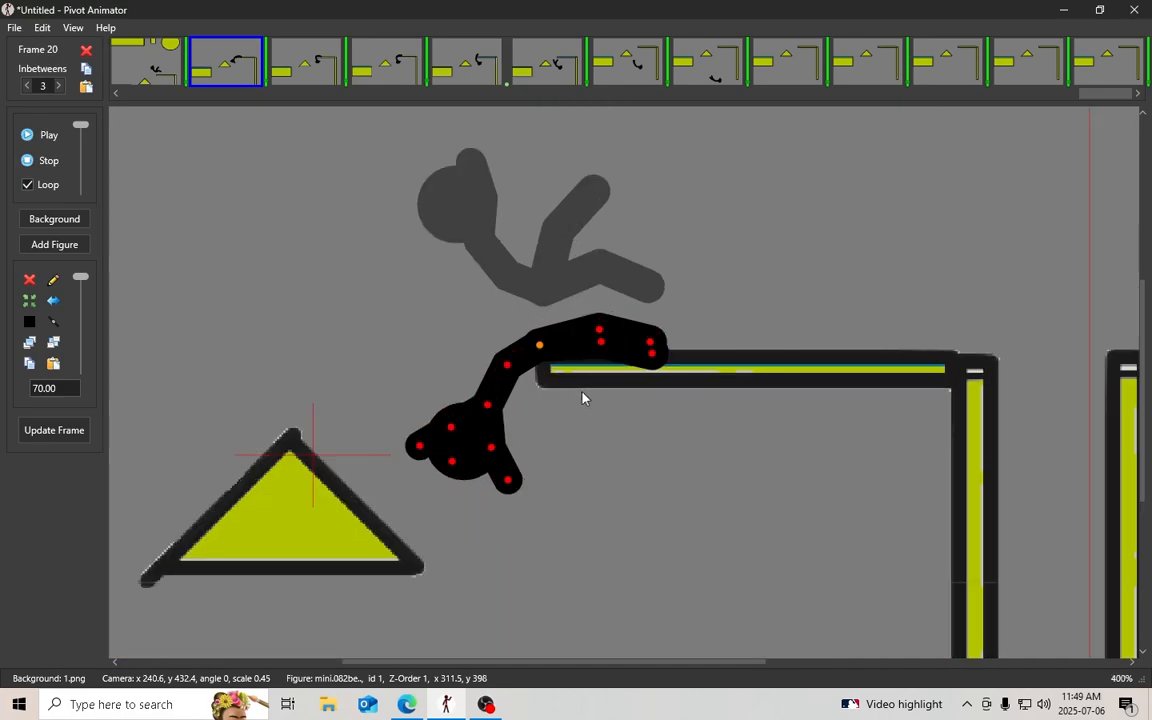
pyautogui.moveTo(510, 374); pyautogui.dragTo(508, 485)
pyautogui.hotkey('ctrl', 'z')
pyautogui.moveTo(508, 372); pyautogui.dragTo(523, 390)
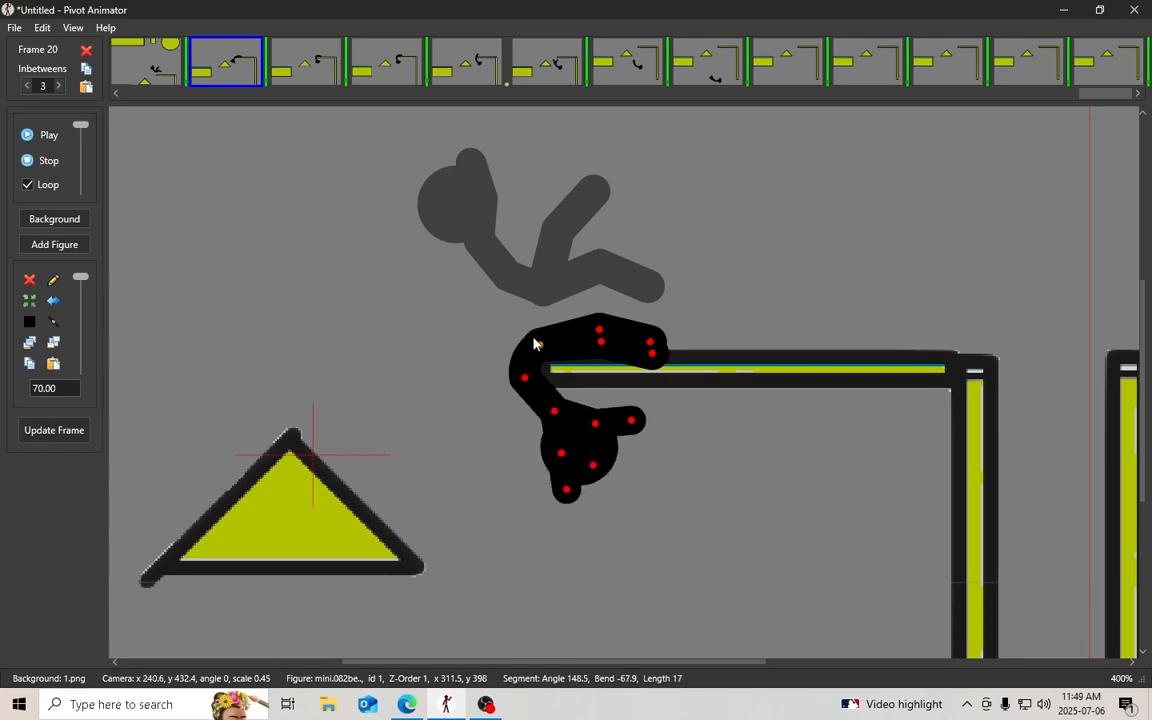
pyautogui.moveTo(518, 400); pyautogui.dragTo(521, 395)
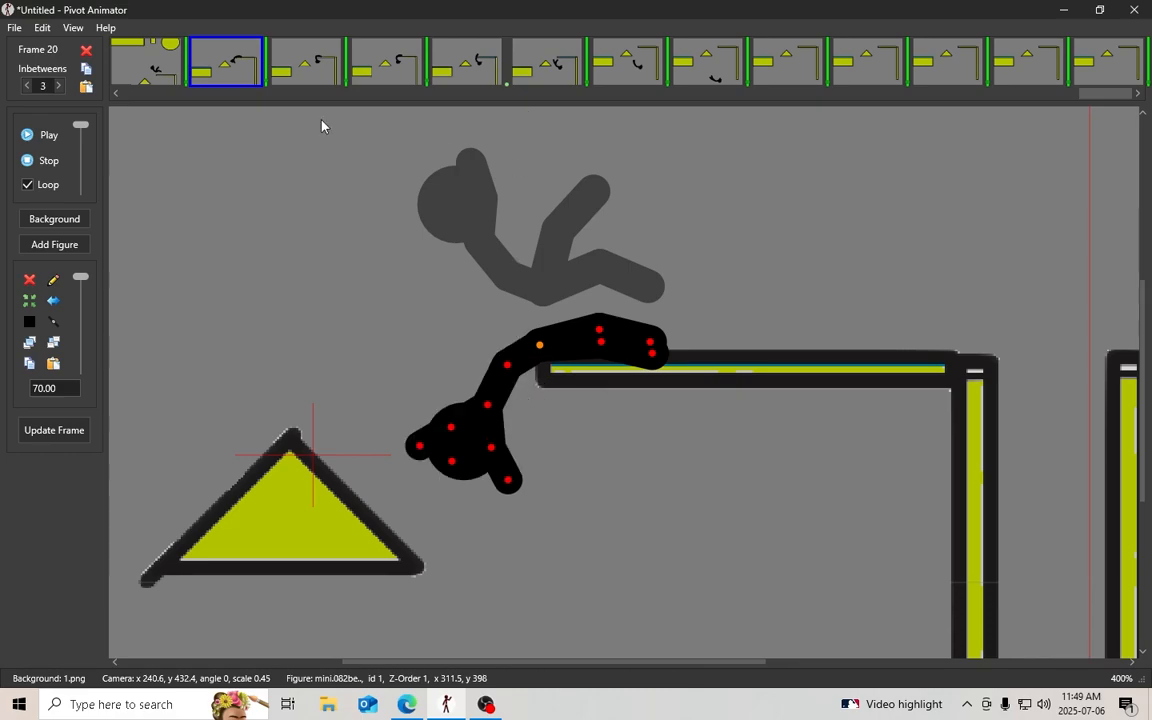
# Replay the animation through the figure's fall out of the camera frame
pyautogui.click(44, 134)
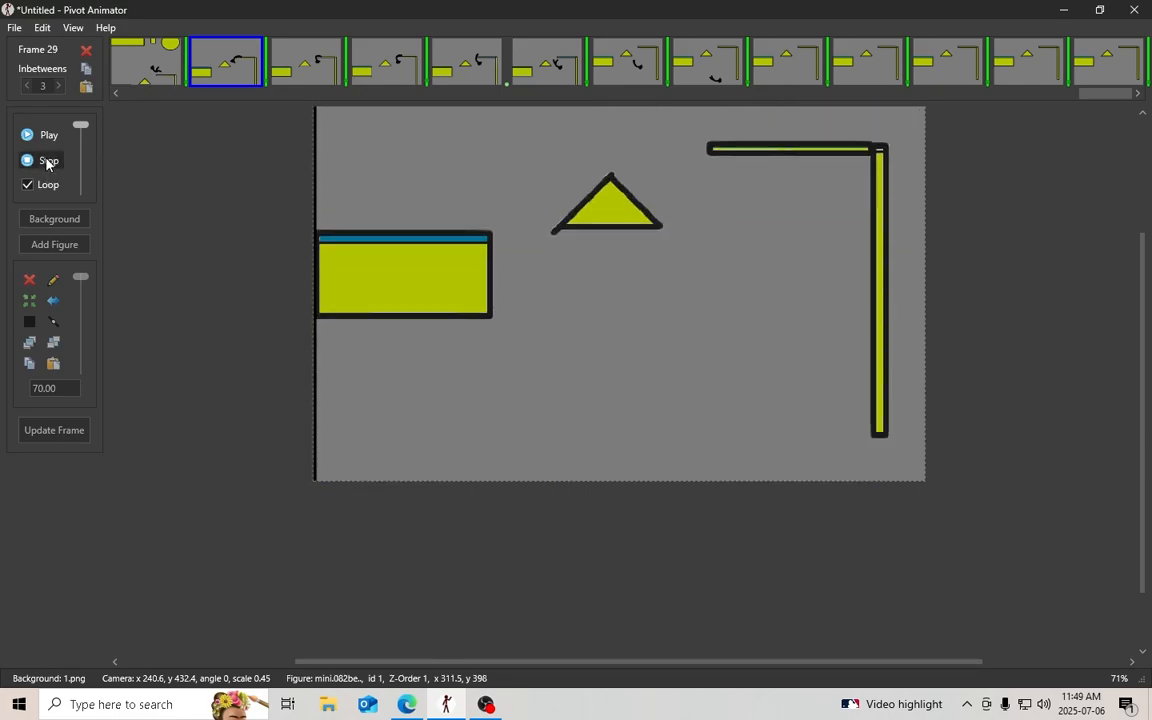
pyautogui.click(47, 162)
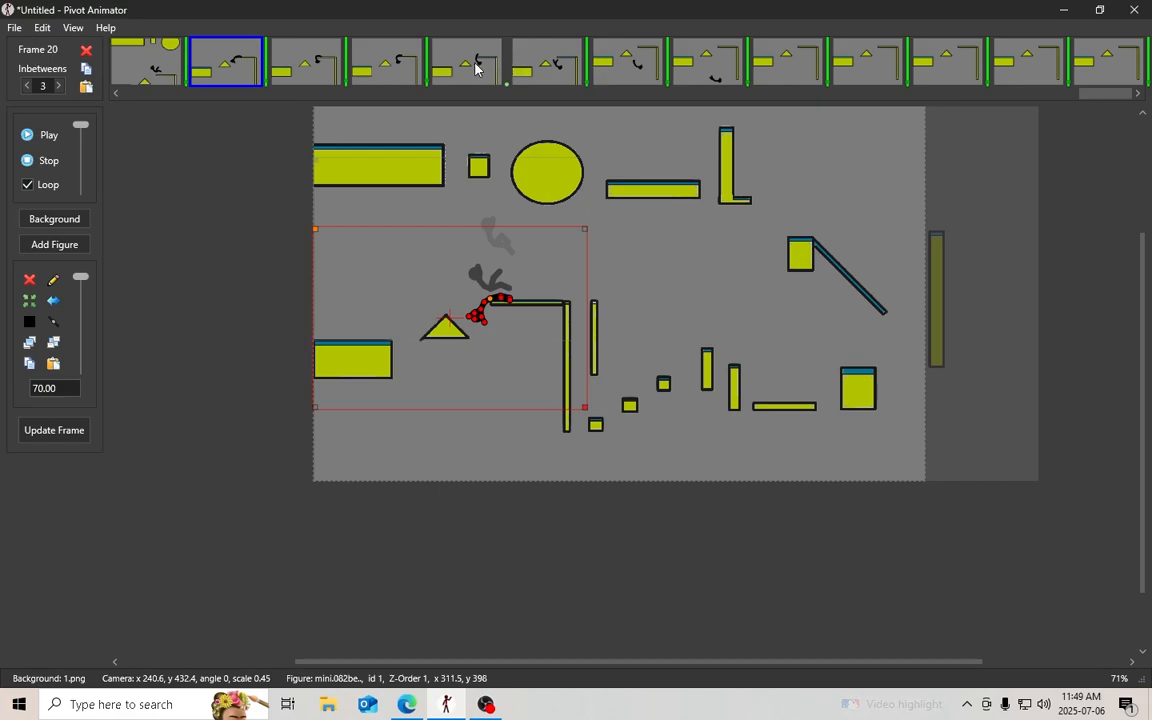
# Set the inbetweens of frames 23 to 26 to 3 and play the animation again
pyautogui.click(476, 66)
pyautogui.keyDown('shift'); pyautogui.click(706, 78); pyautogui.keyUp('shift')
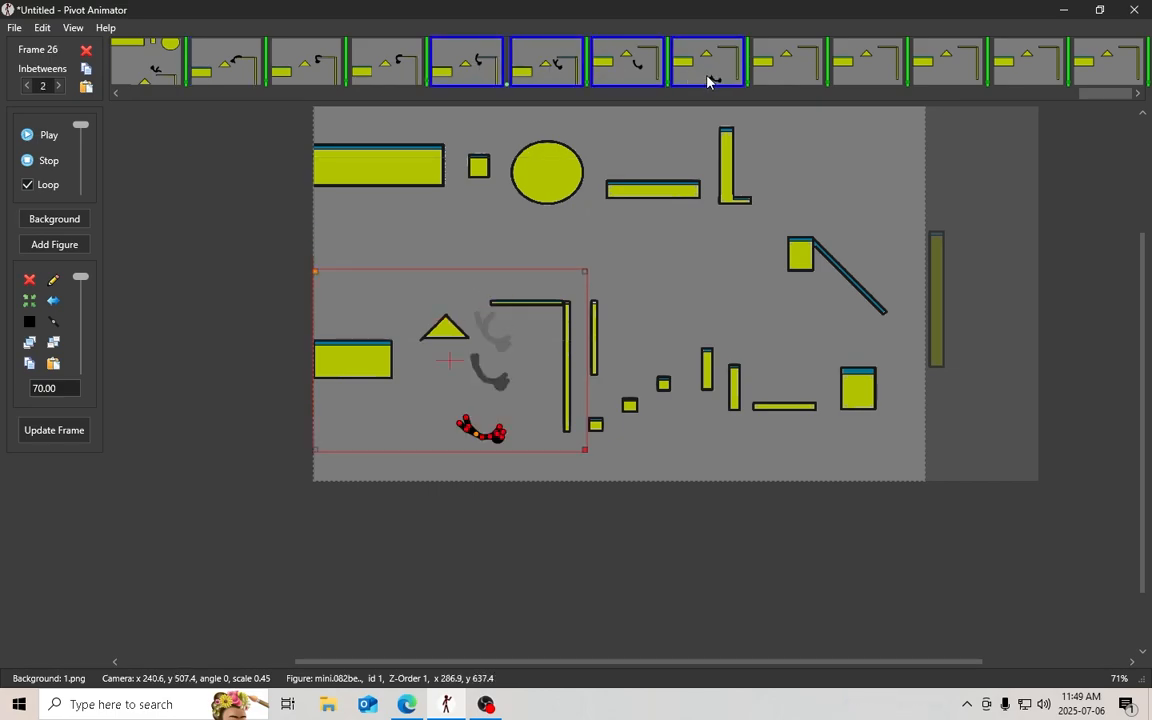
pyautogui.click(58, 85)
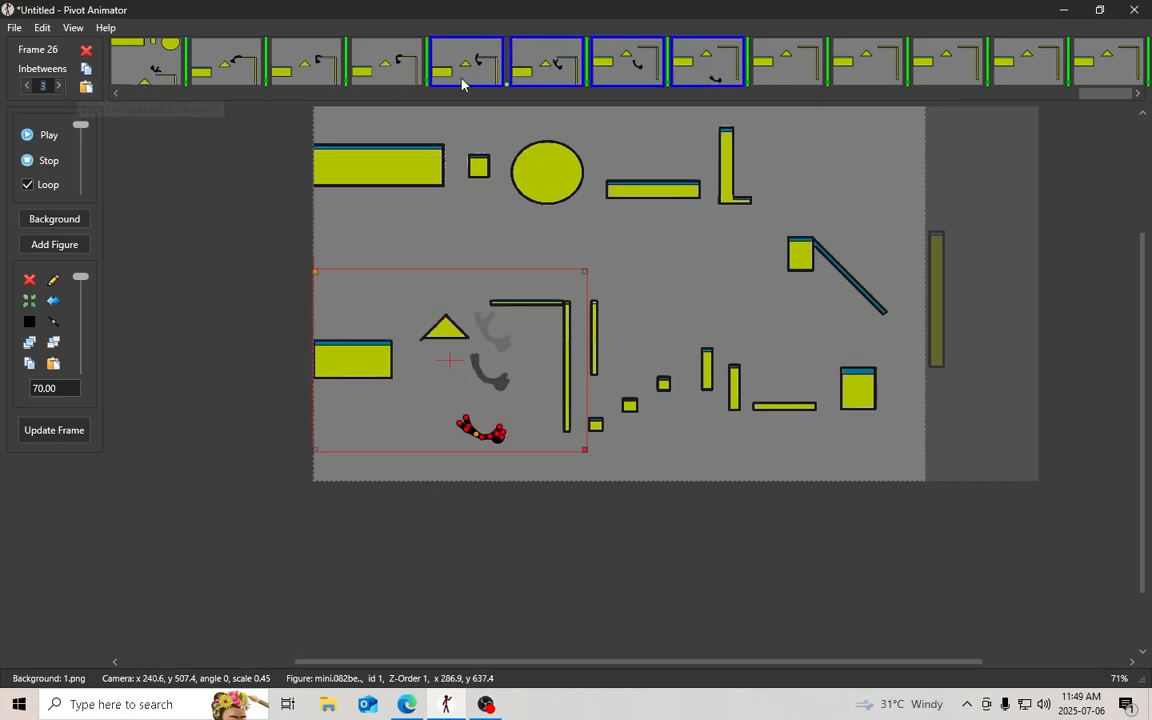
pyautogui.click(600, 384)
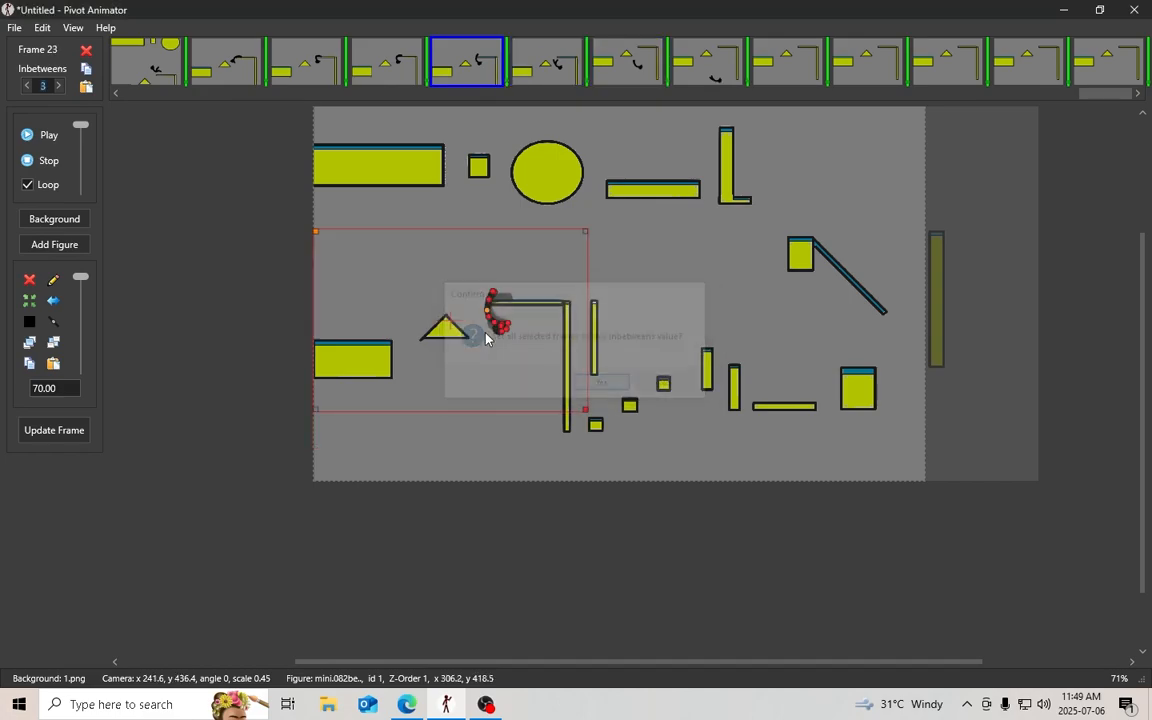
pyautogui.click(27, 140)
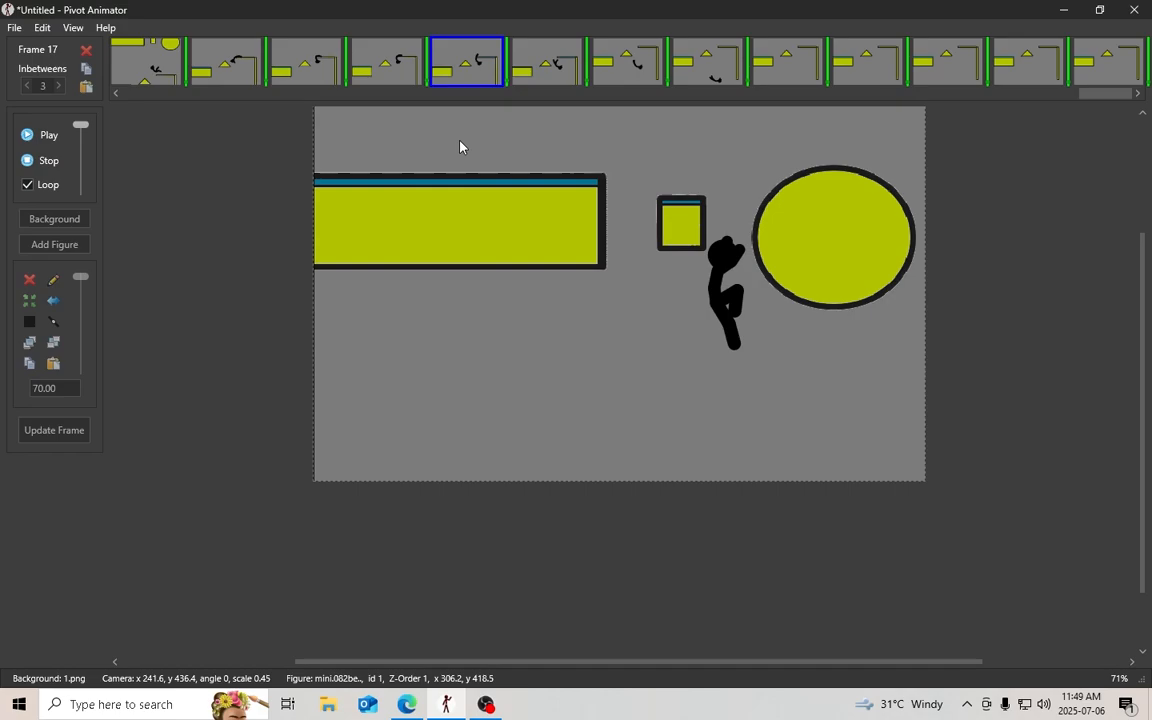
pyautogui.click(42, 166)
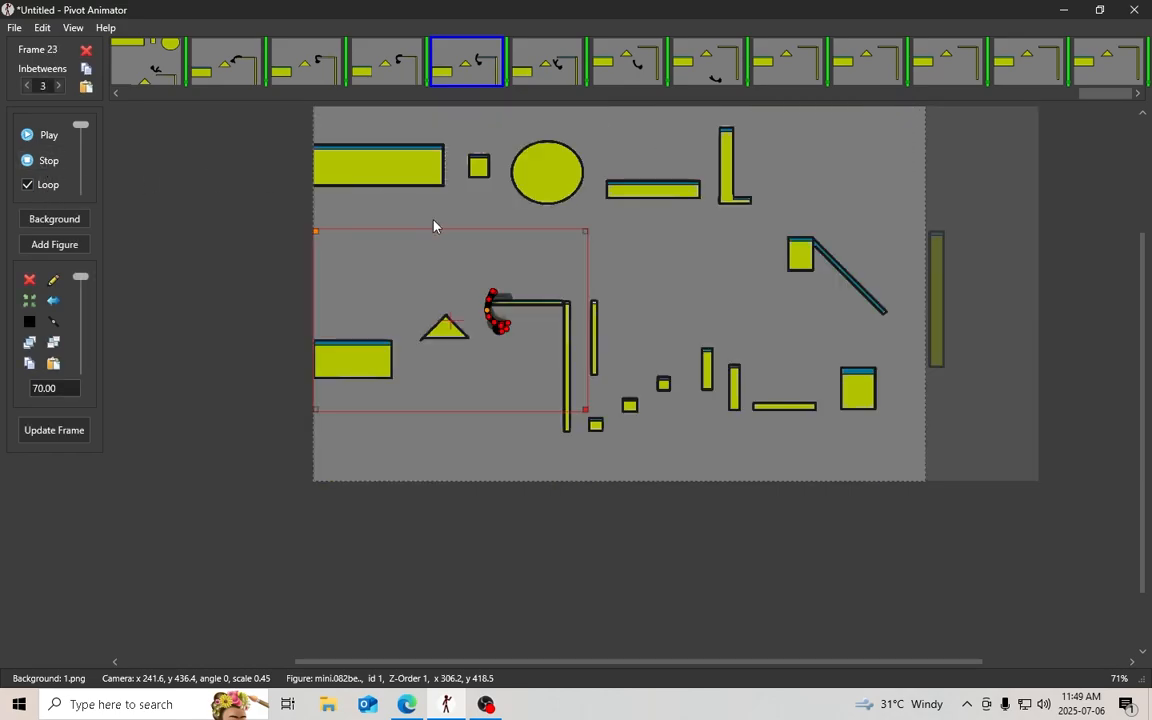
# Examine the outlines and edges of the background's upper platforms, small block and ellipse up close
pyautogui.scroll(10, 409, 144)
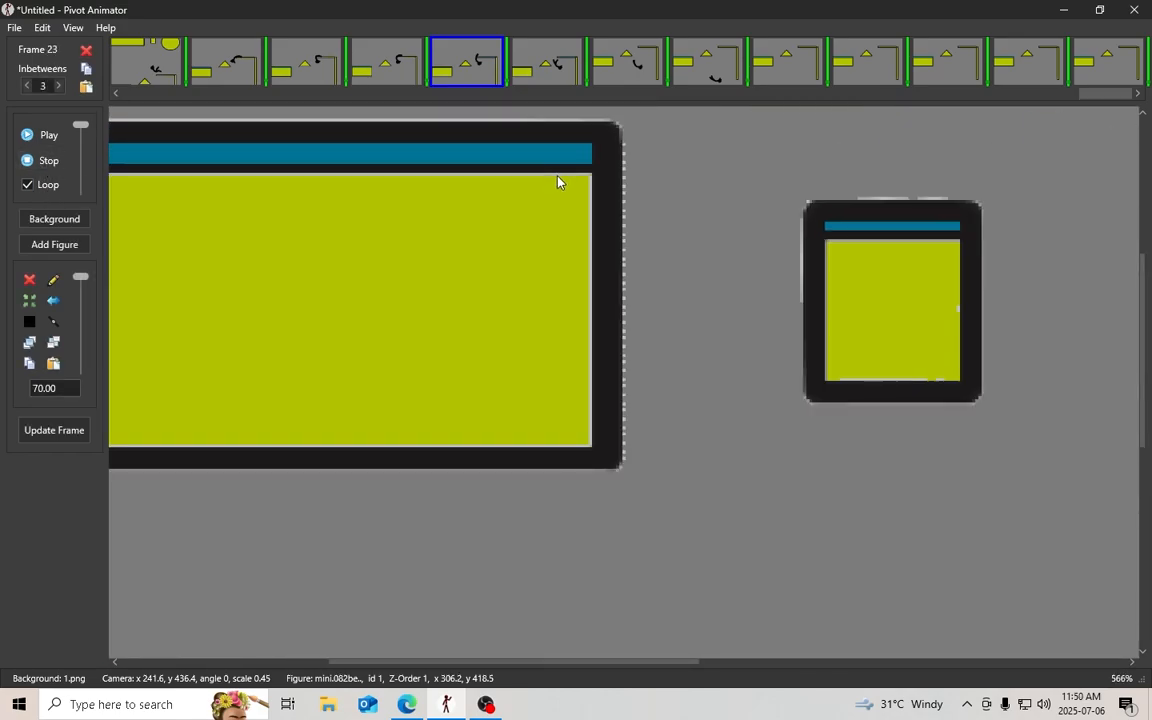
pyautogui.moveTo(543, 182); pyautogui.dragTo(570, 322)
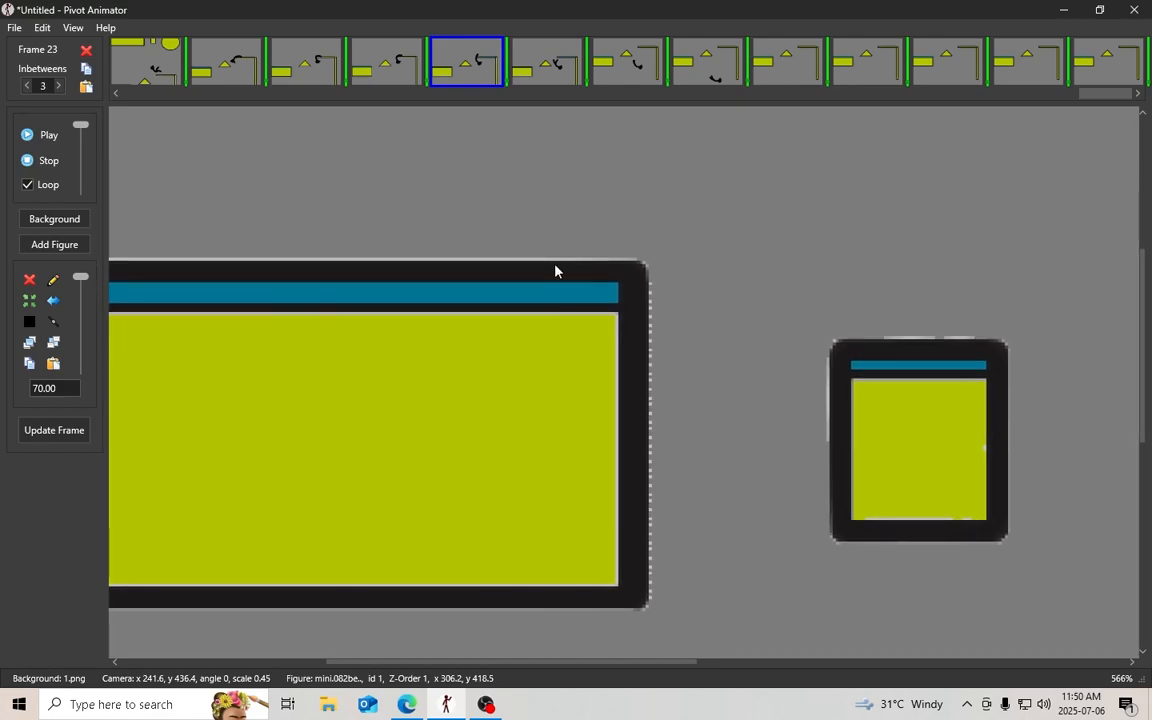
pyautogui.scroll(3, 556, 270)
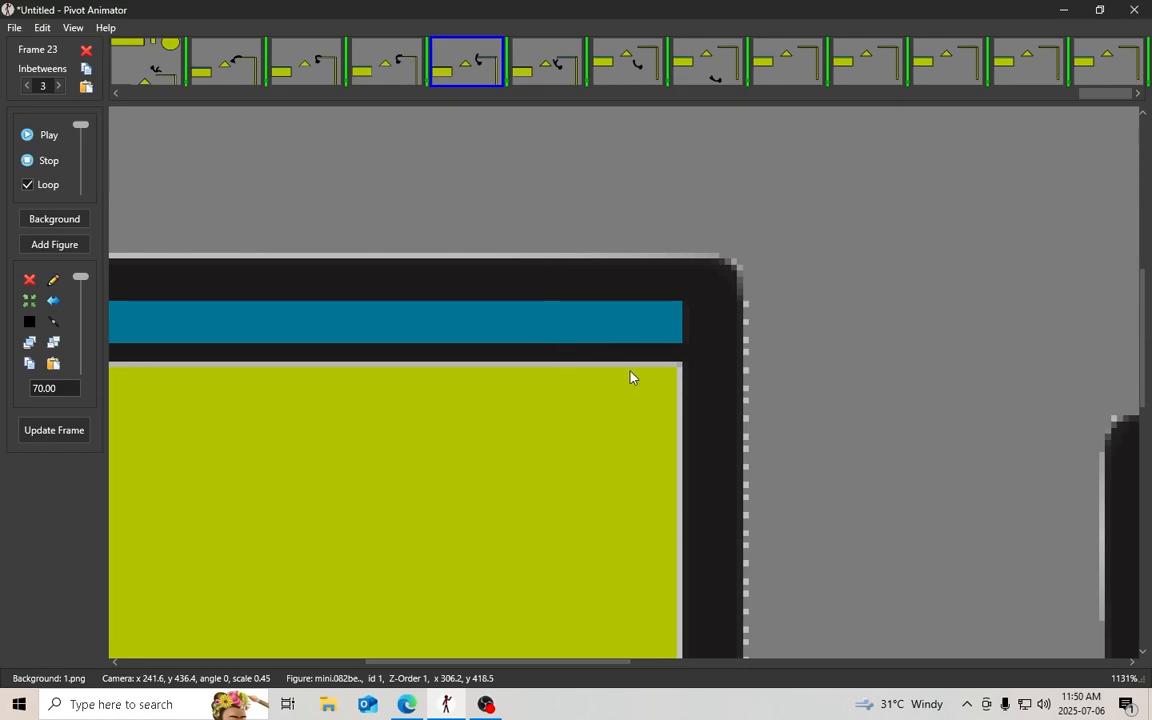
pyautogui.scroll(-6, 630, 377)
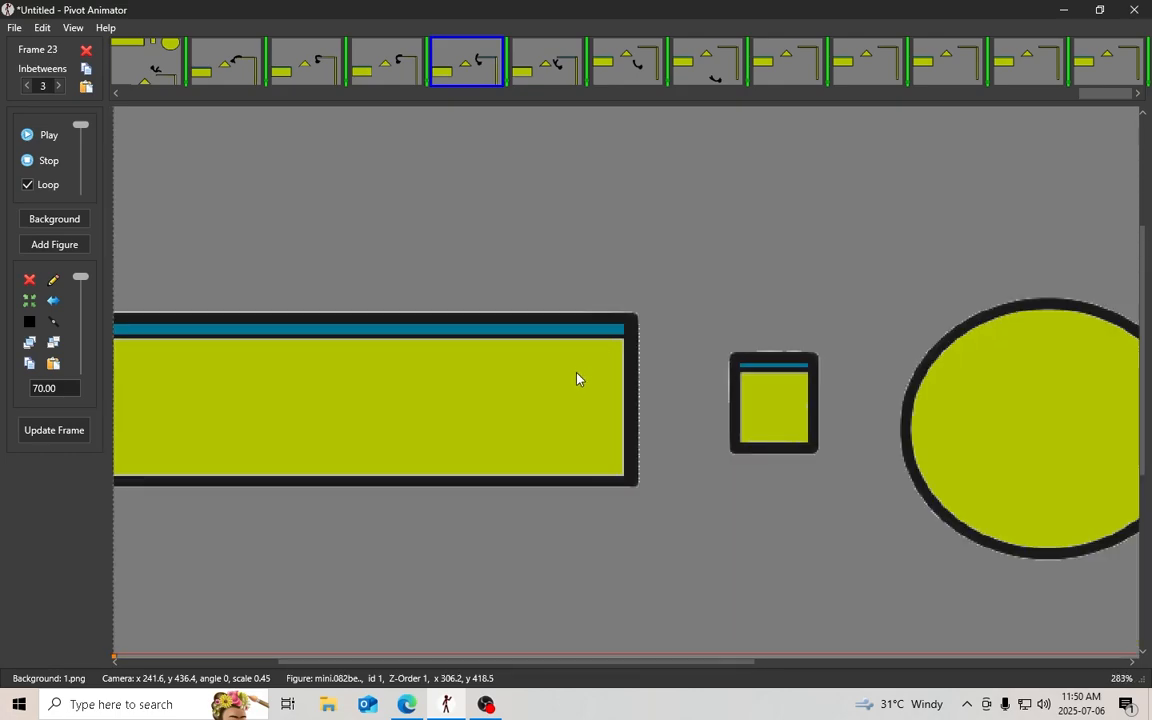
pyautogui.scroll(-3, 577, 379)
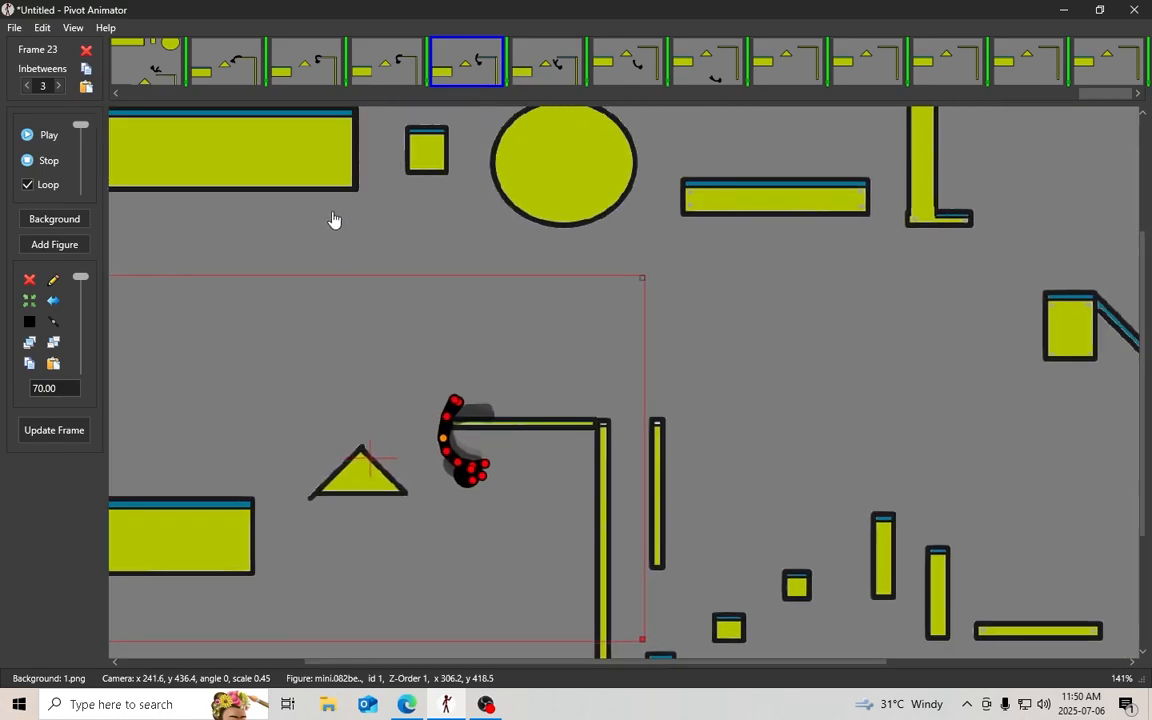
pyautogui.moveTo(334, 219); pyautogui.dragTo(387, 304)
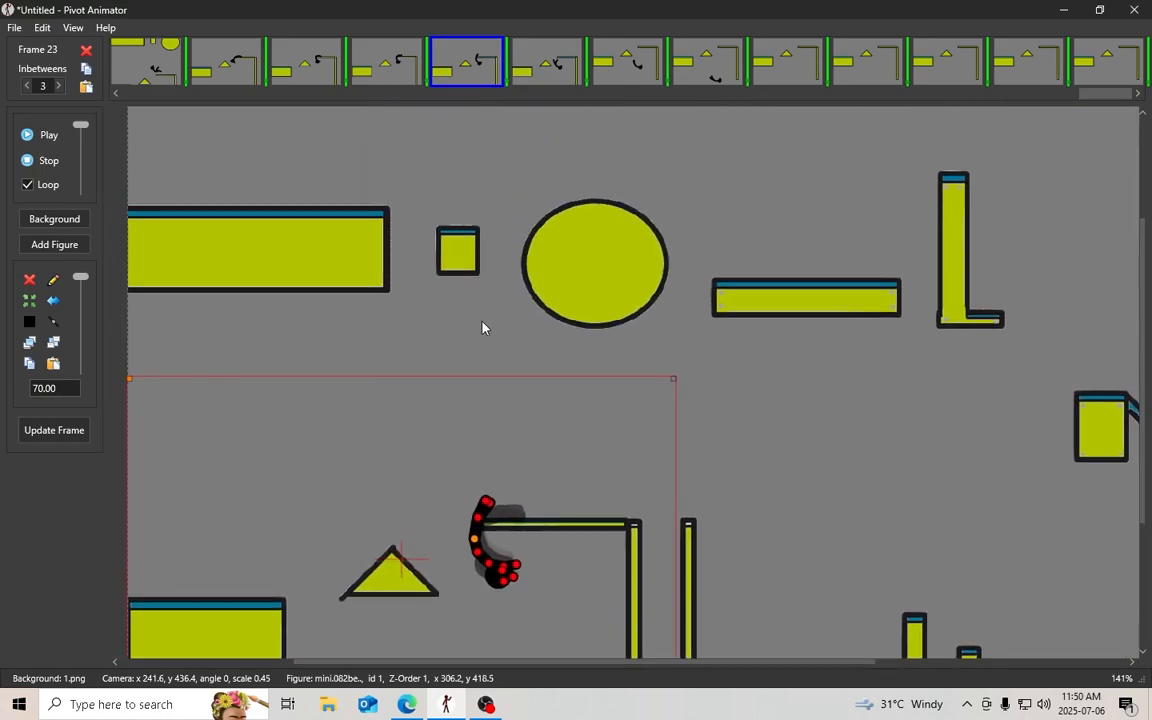
pyautogui.scroll(3, 548, 150)
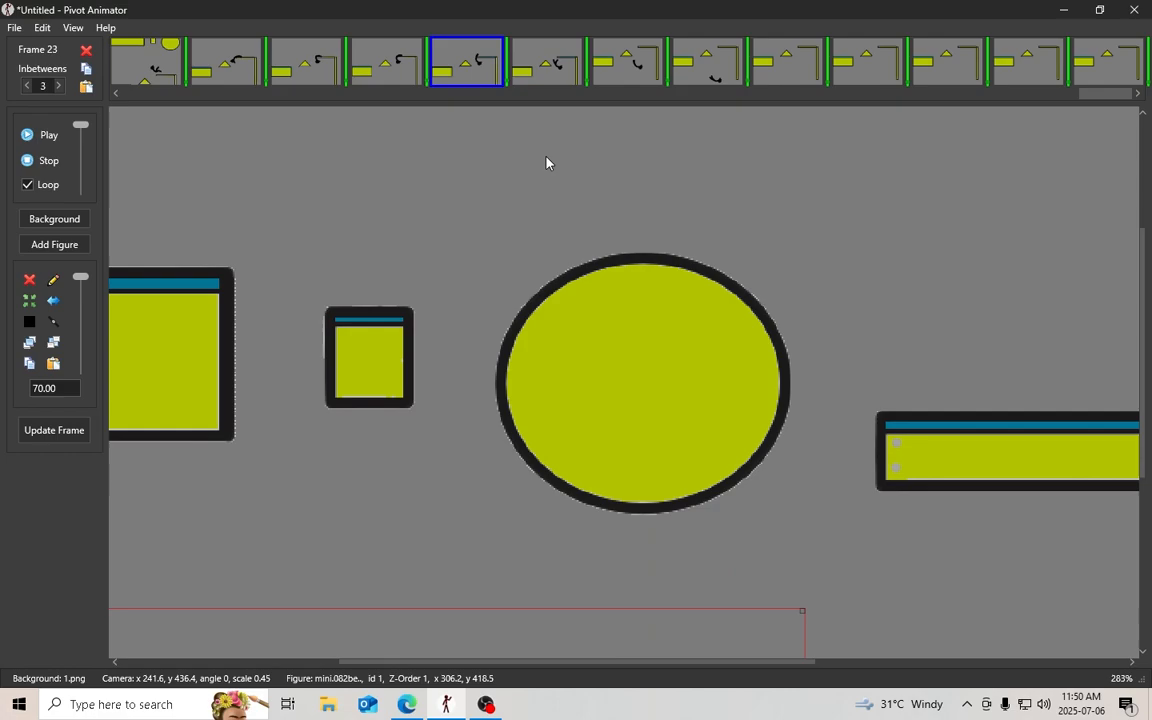
# Go back to frame 1 of the animation and focus on the stick figure standing on the upper platform
pyautogui.scroll(-3, 558, 372)
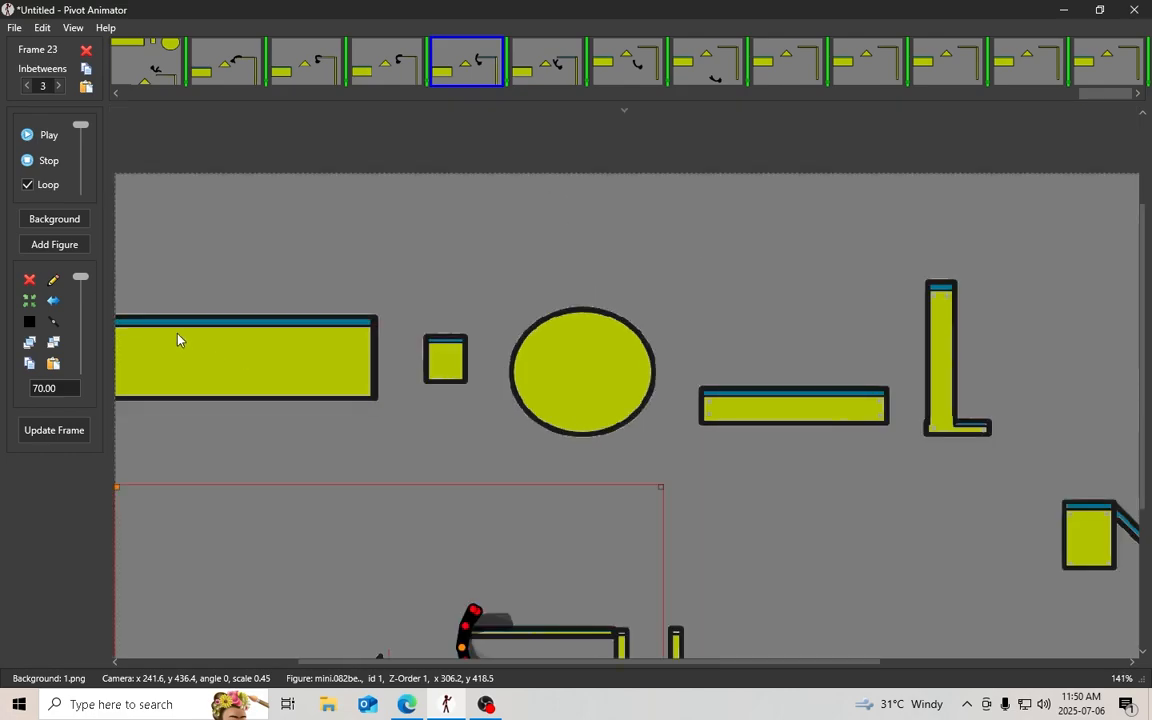
pyautogui.hscroll(-1, 235, 100)
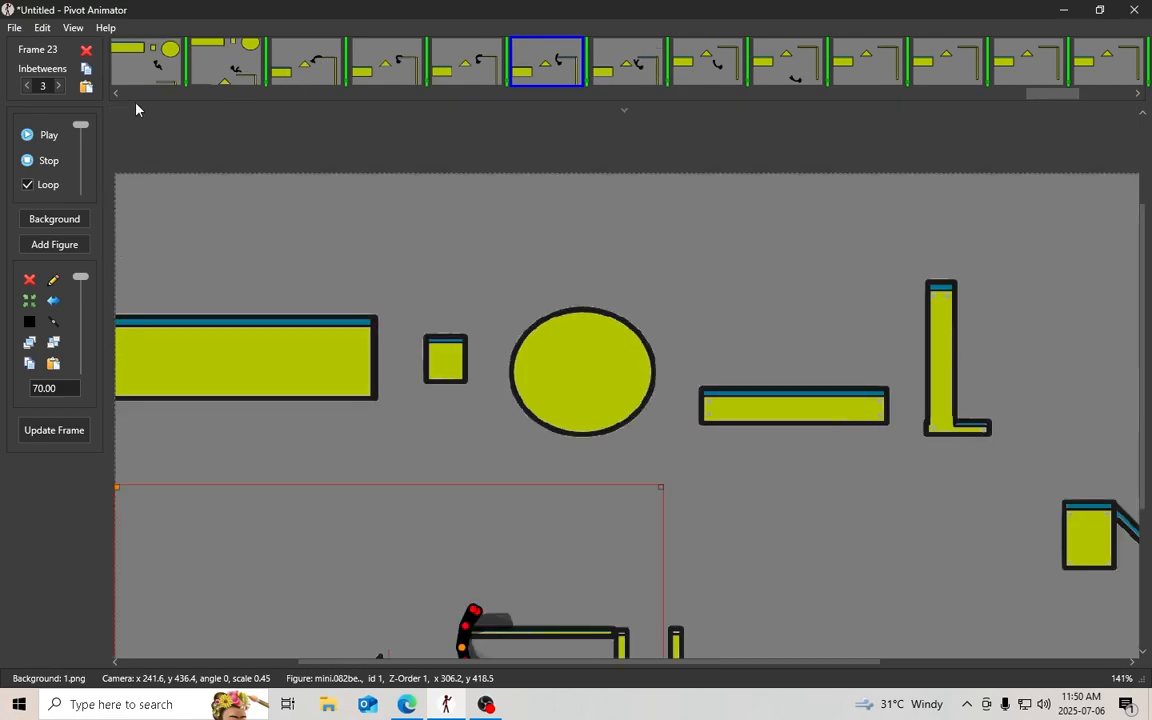
pyautogui.hscroll(-10, 126, 95)
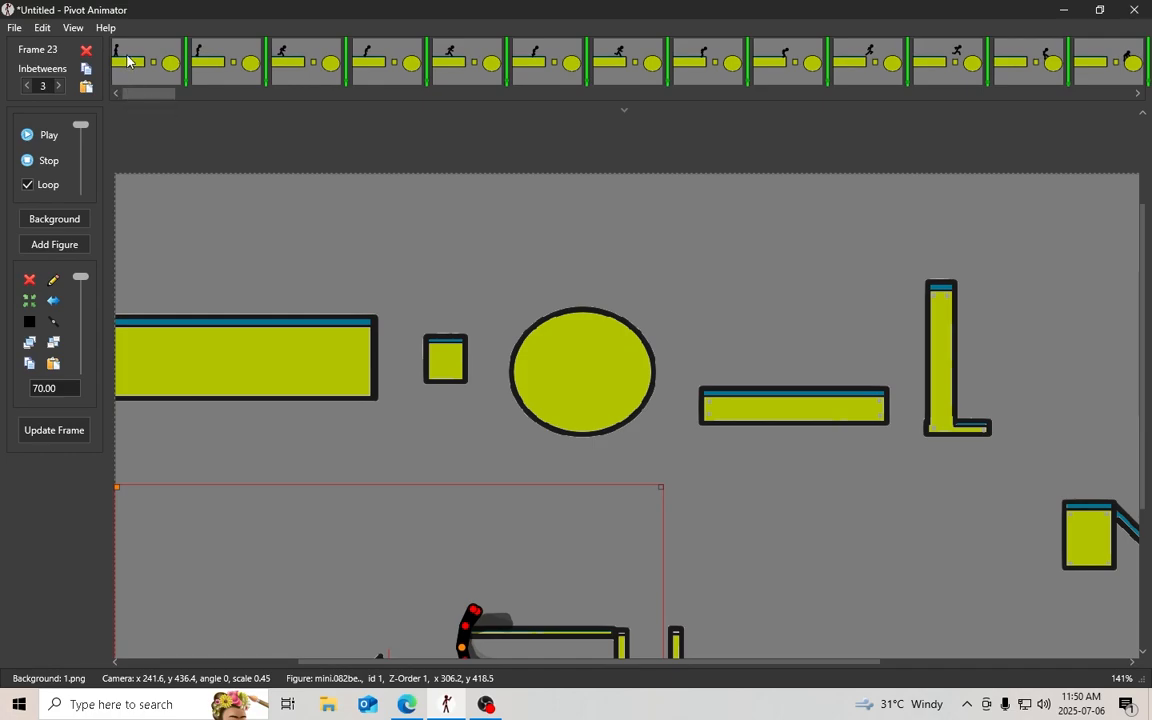
pyautogui.click(128, 62)
pyautogui.scroll(8, 213, 239)
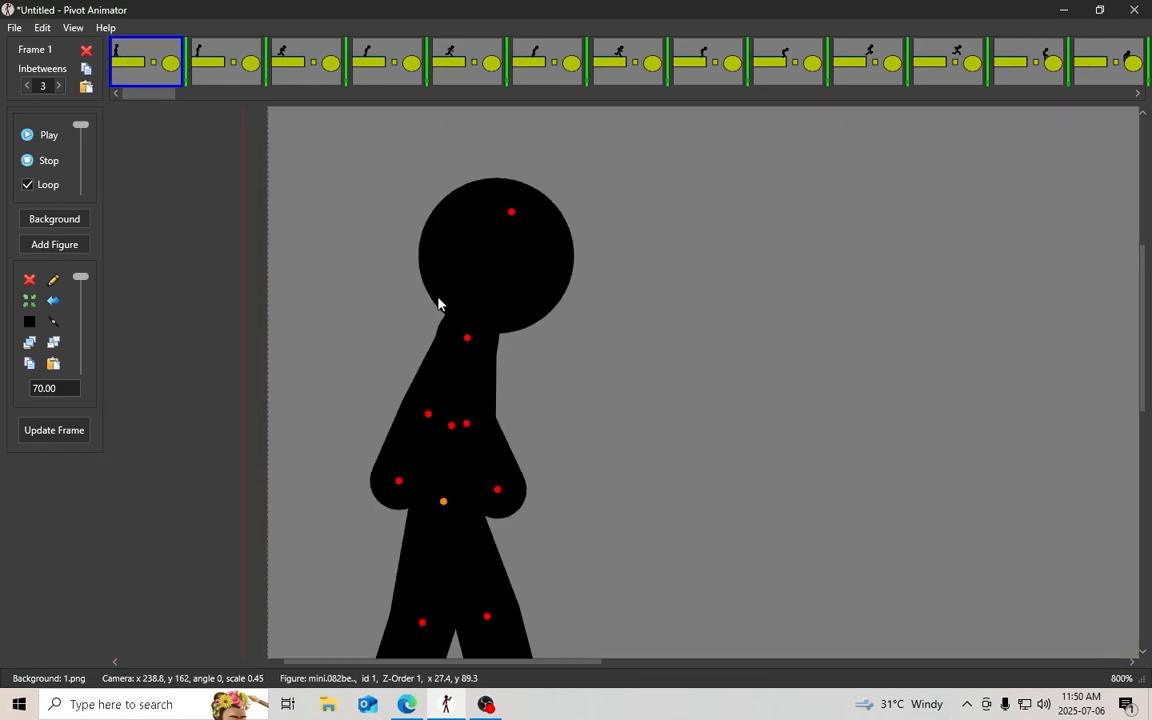
pyautogui.scroll(-3, 438, 304)
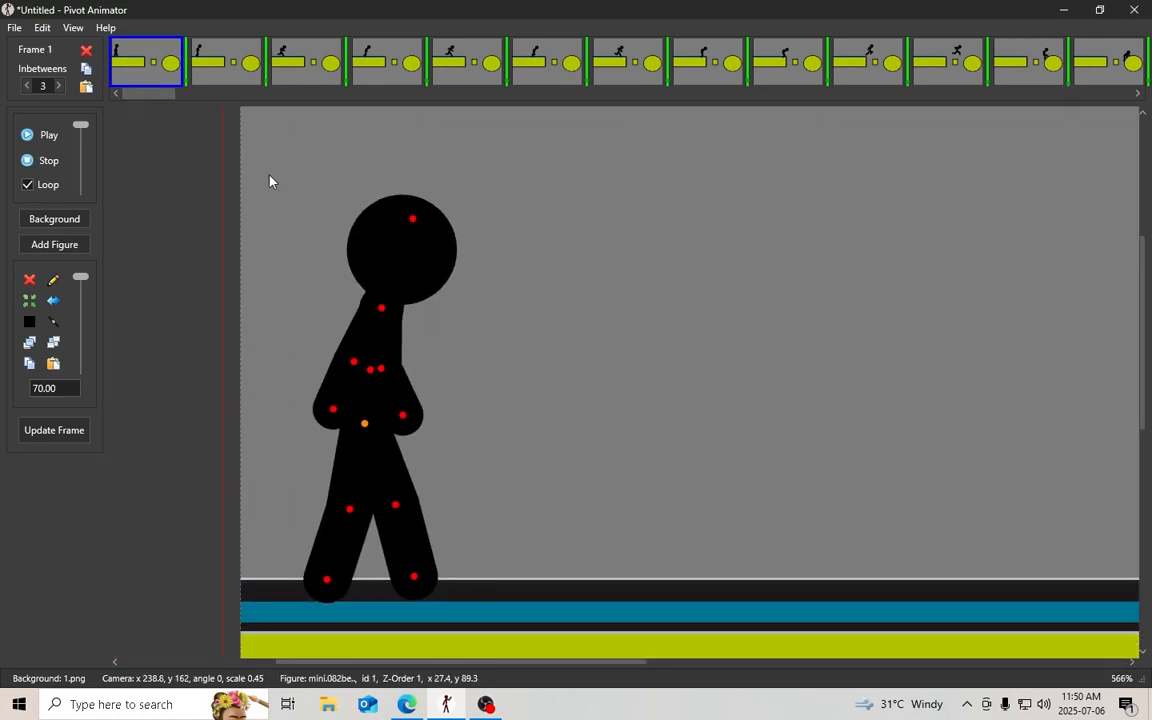
# Load the sledgehammer figure file from the Downloads folder into frame 1, previewing the axe, stairs and other files first
pyautogui.click(13, 28)
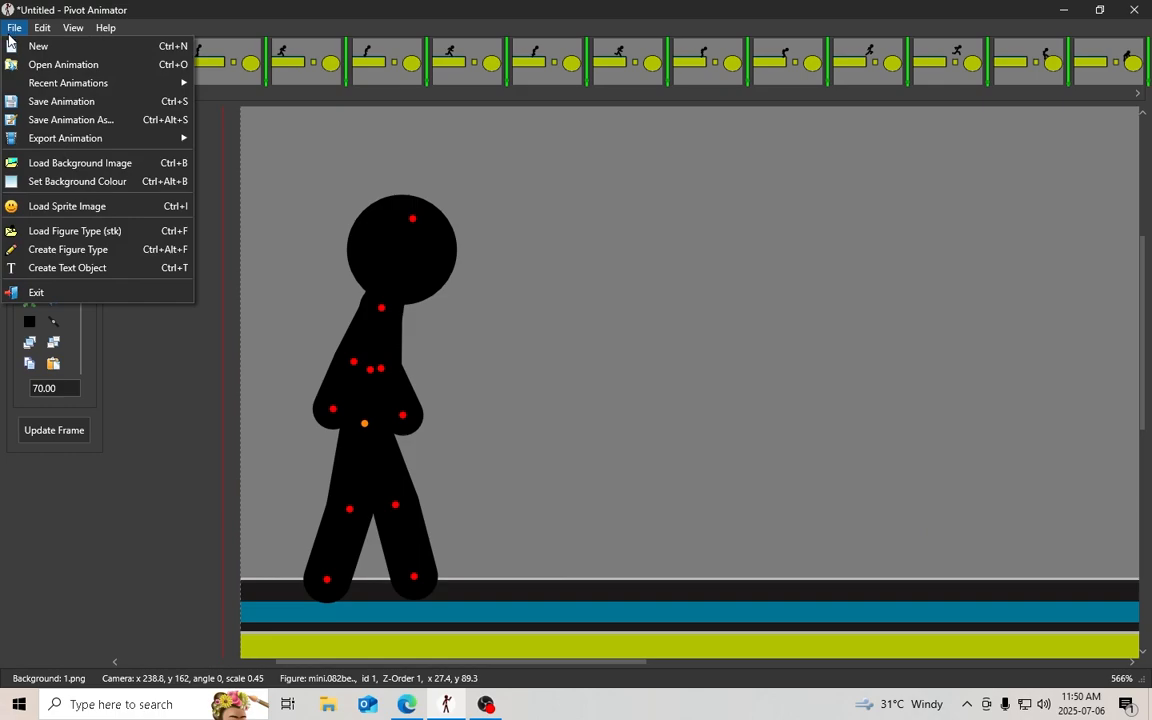
pyautogui.click(81, 233)
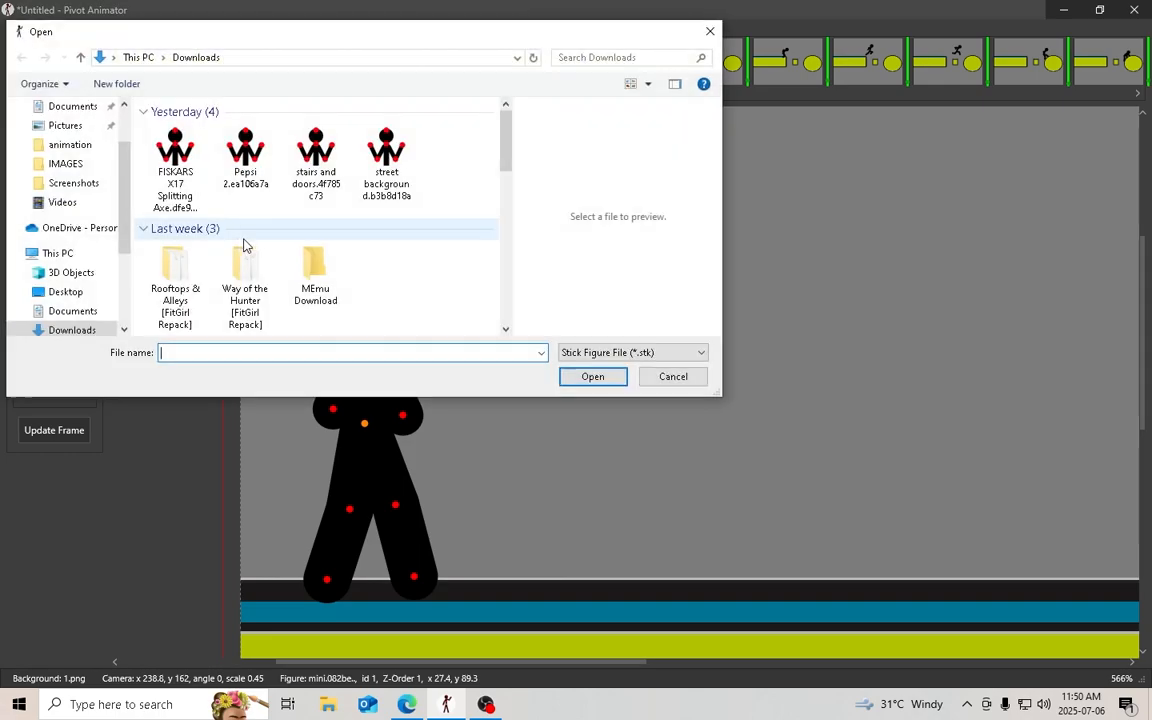
pyautogui.click(190, 155)
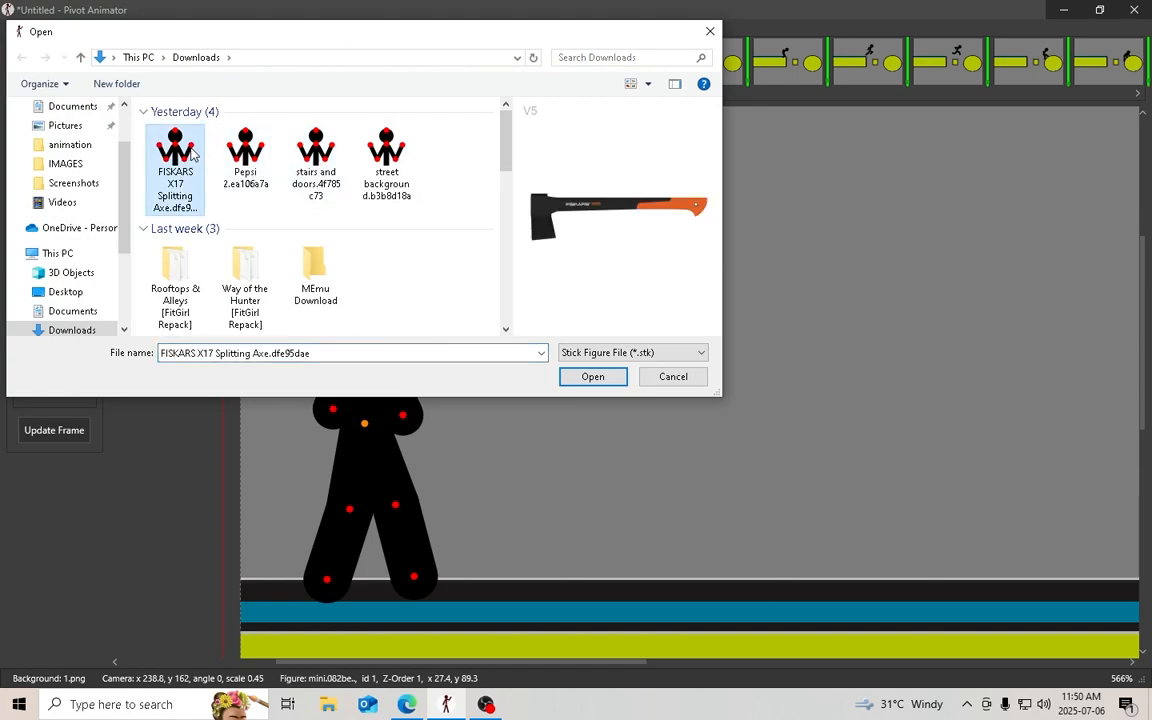
pyautogui.click(245, 150)
pyautogui.click(316, 152)
pyautogui.scroll(-1, 342, 200)
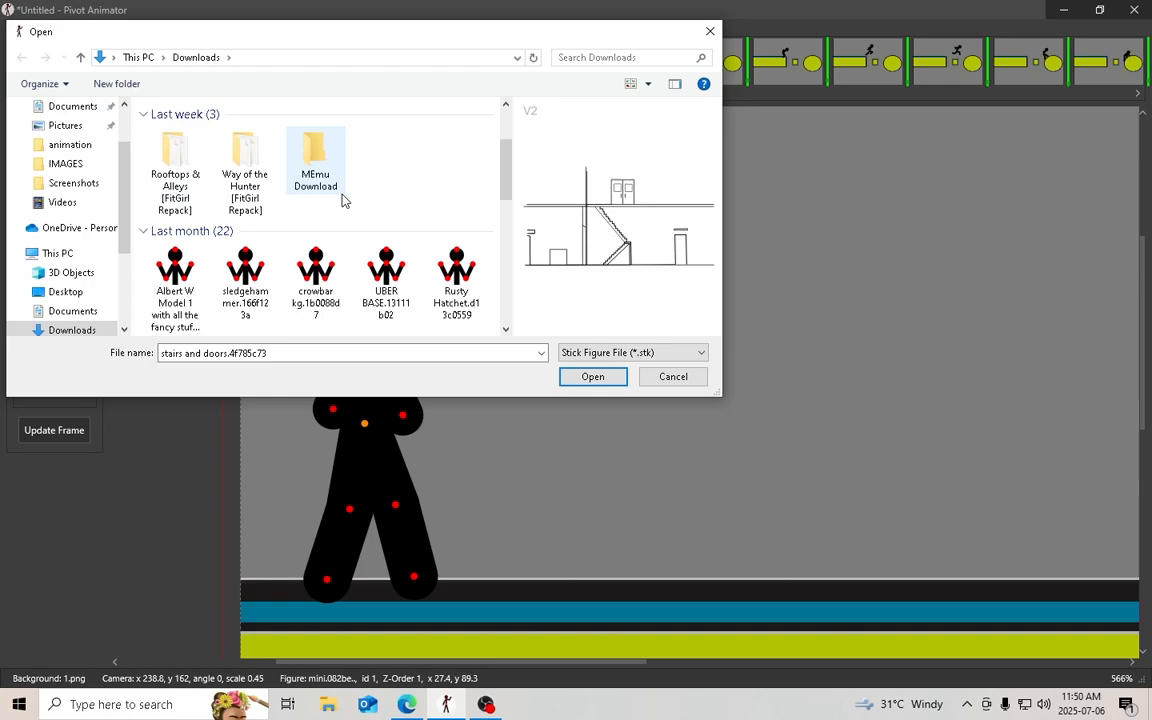
pyautogui.click(290, 265)
pyautogui.click(243, 262)
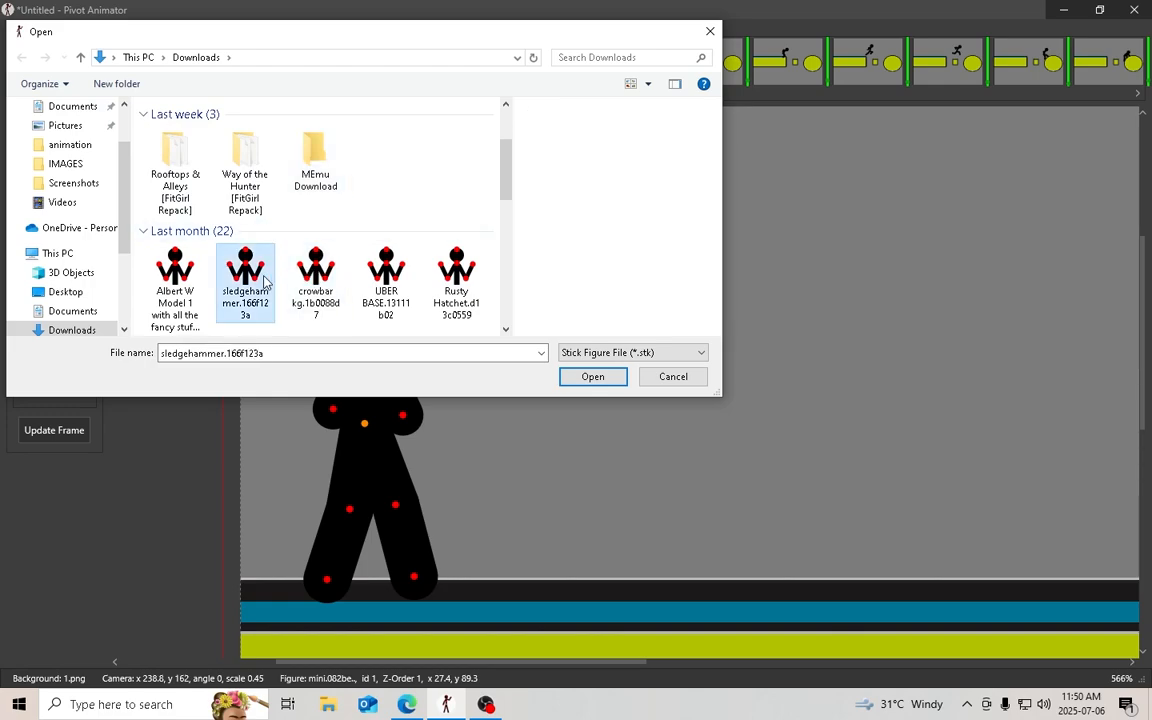
pyautogui.click(398, 272)
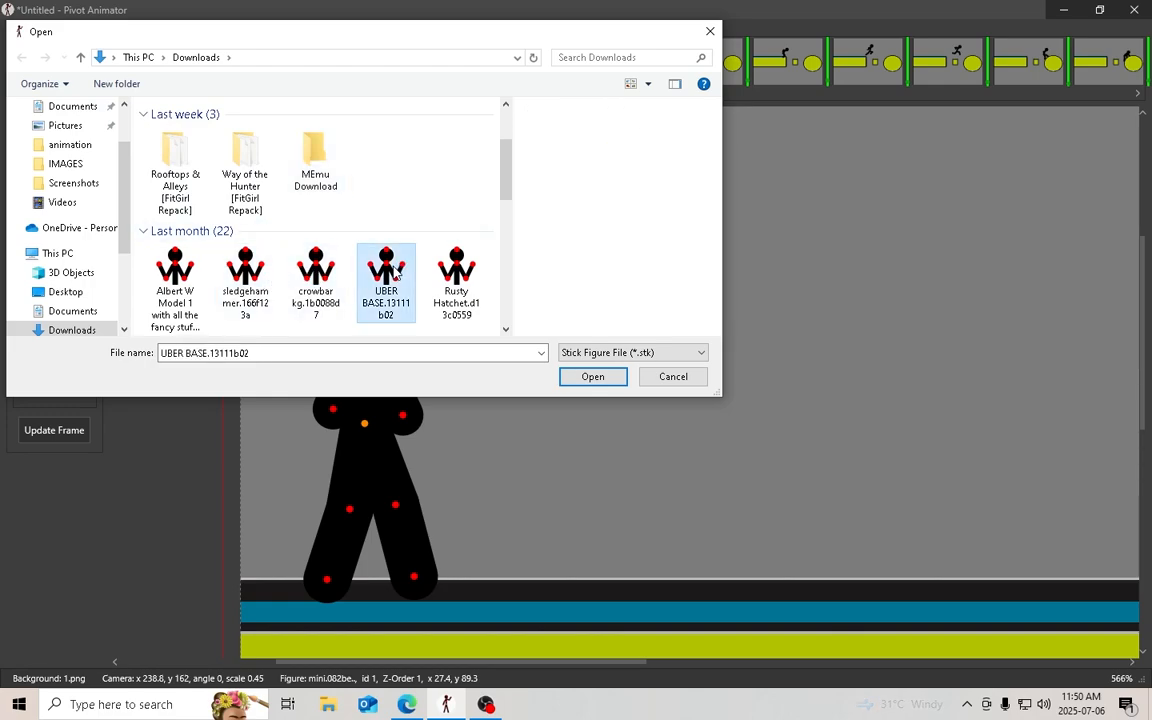
pyautogui.click(322, 279)
pyautogui.click(238, 270)
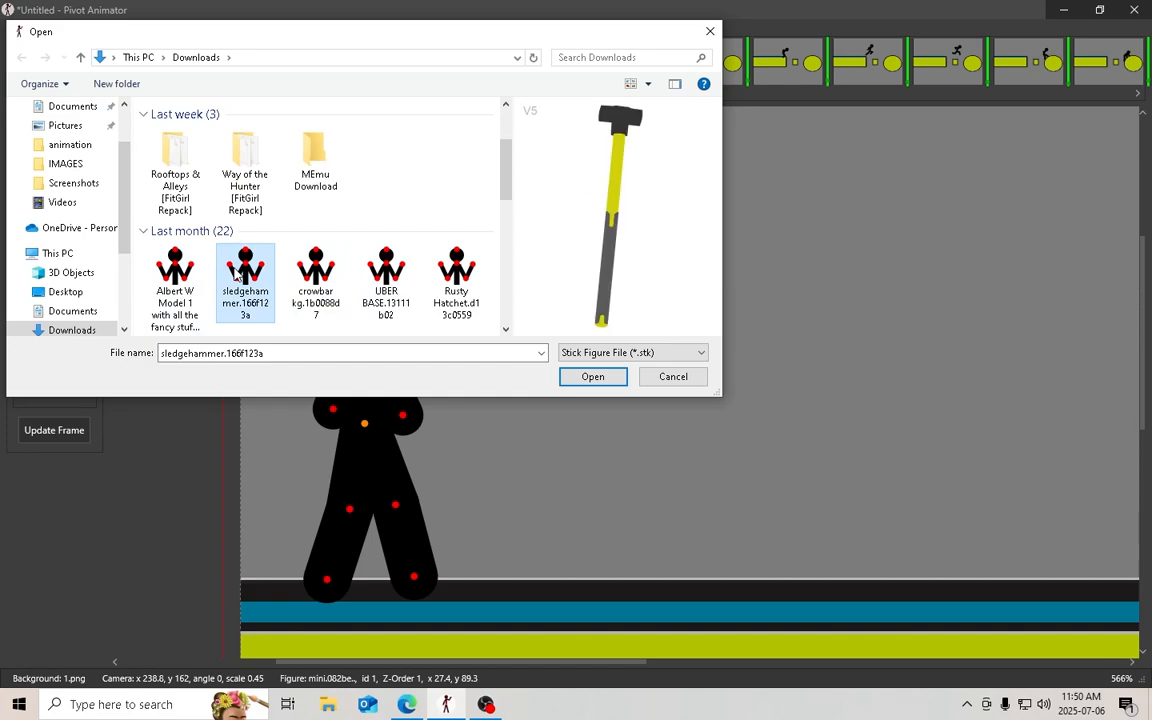
pyautogui.doubleClick(238, 270)
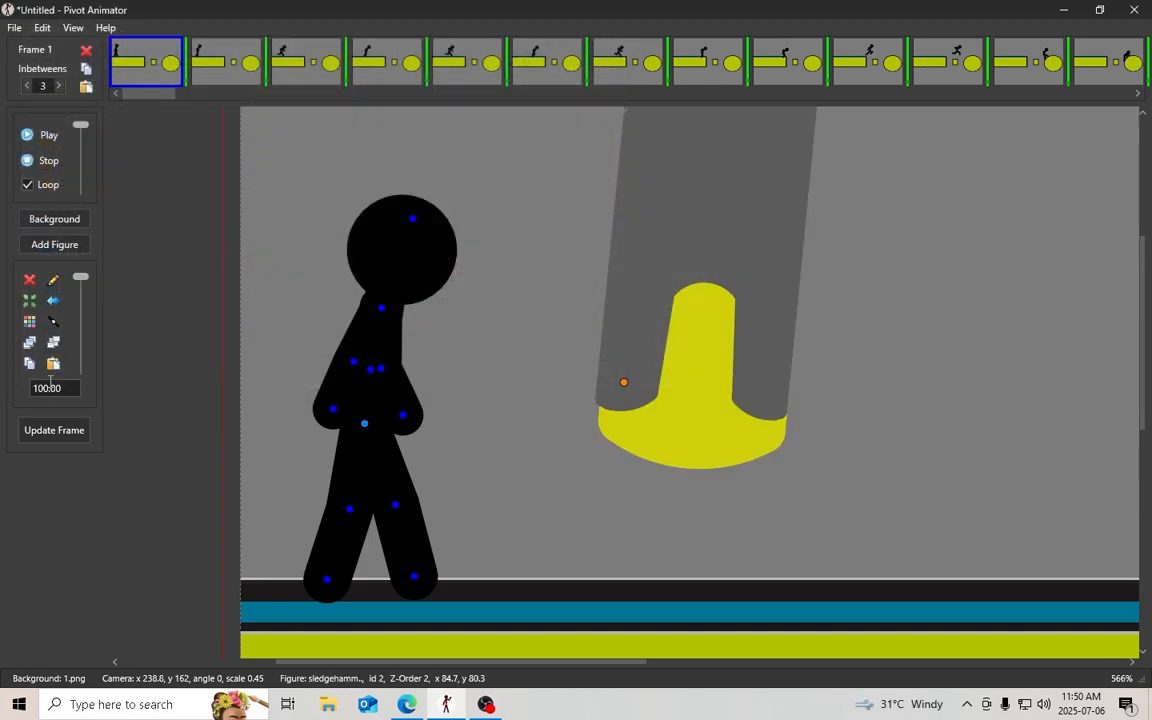
# Scale the sledgehammer down to 6%
pyautogui.moveTo(47, 388); pyautogui.dragTo(22, 394)
pyautogui.write('5')
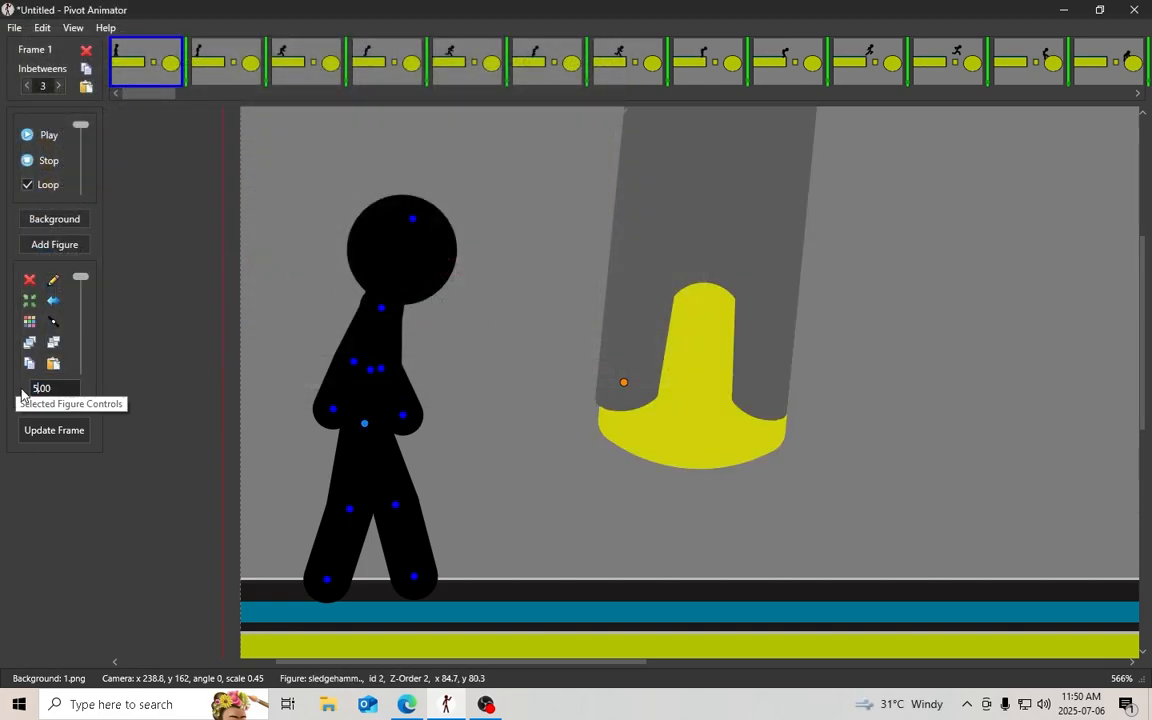
pyautogui.write('0')
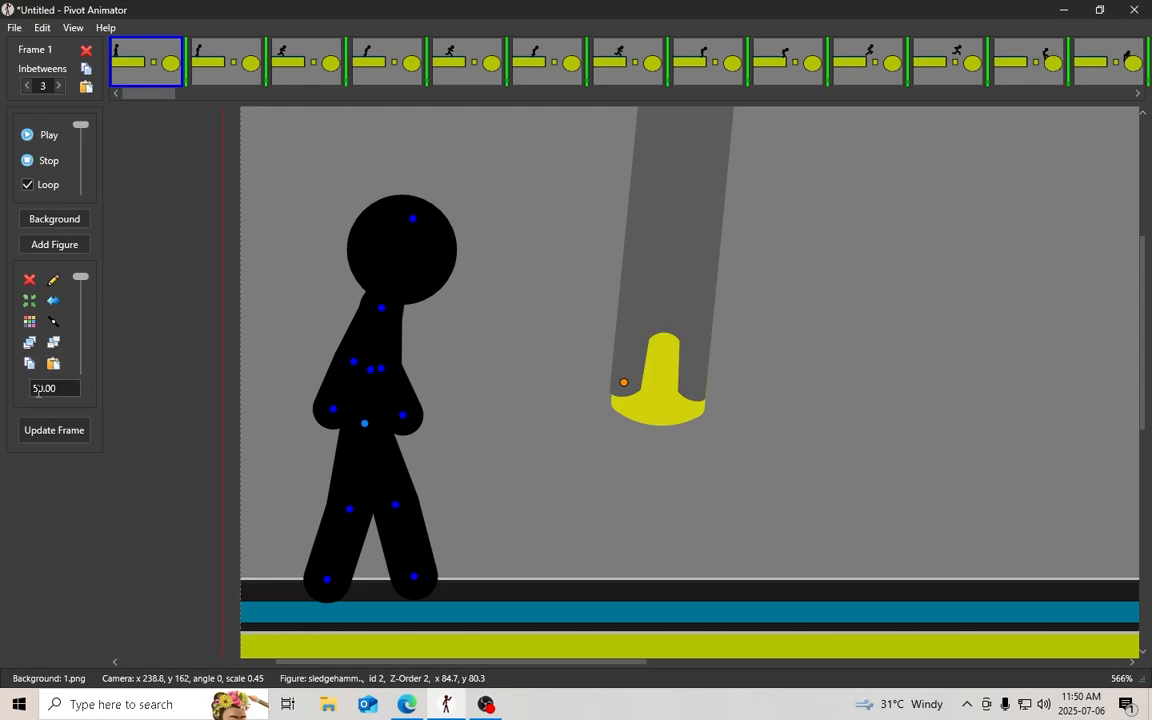
pyautogui.scroll(-20, 52, 387)
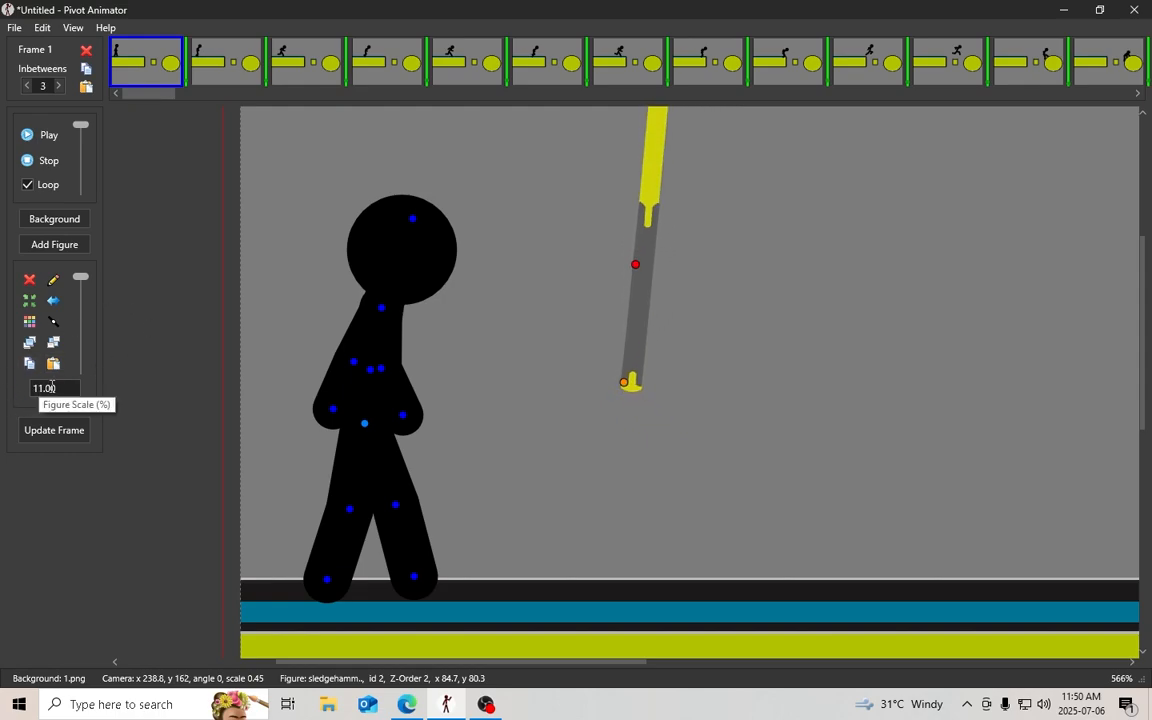
pyautogui.scroll(-5, 52, 387)
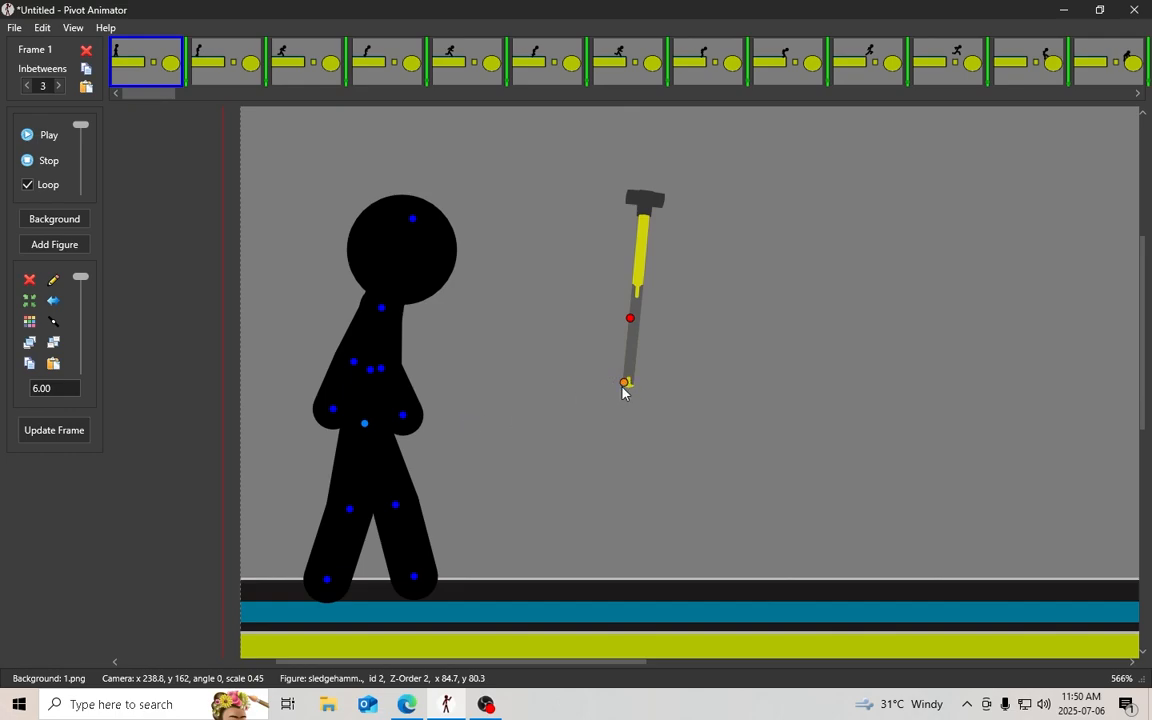
# Move the sledgehammer's handle end to the stick figure's rear hand and tilt the head down across the waist
pyautogui.moveTo(623, 389); pyautogui.dragTo(324, 430)
pyautogui.moveTo(327, 364); pyautogui.dragTo(374, 465)
pyautogui.moveTo(320, 433); pyautogui.dragTo(318, 398)
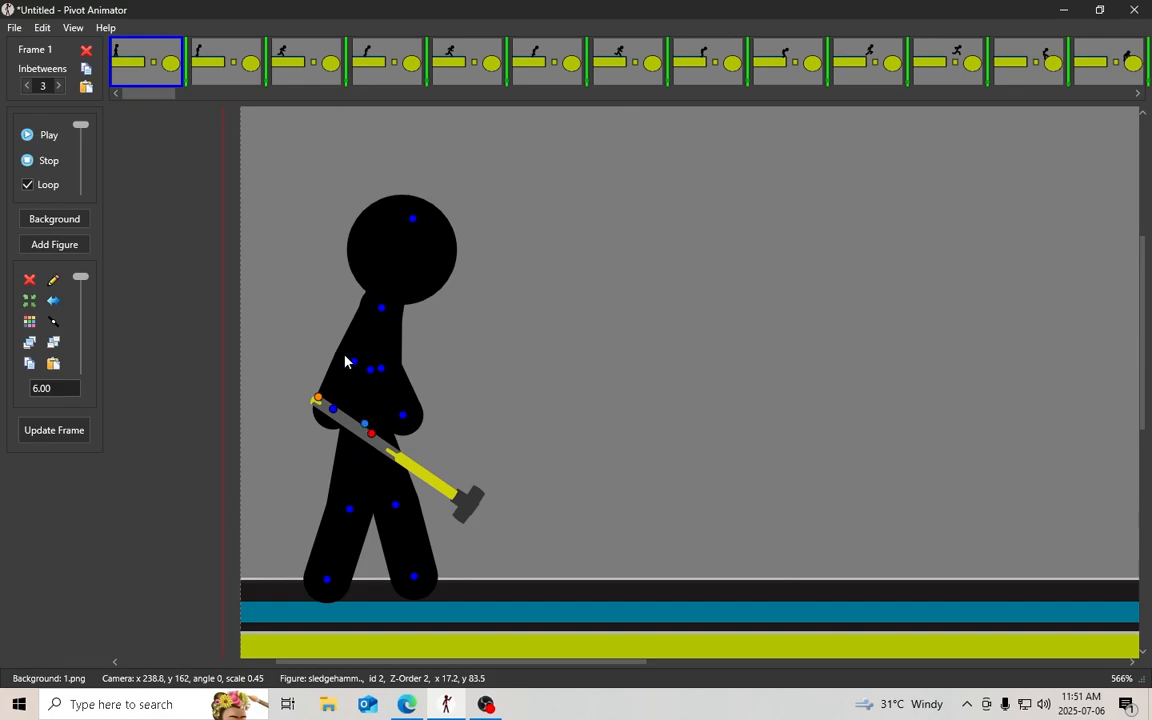
# Spread the stick figure's arms to both sides and hold the sledgehammer nearly level across its two hands
pyautogui.moveTo(353, 361); pyautogui.dragTo(409, 362)
pyautogui.moveTo(450, 398); pyautogui.dragTo(431, 407)
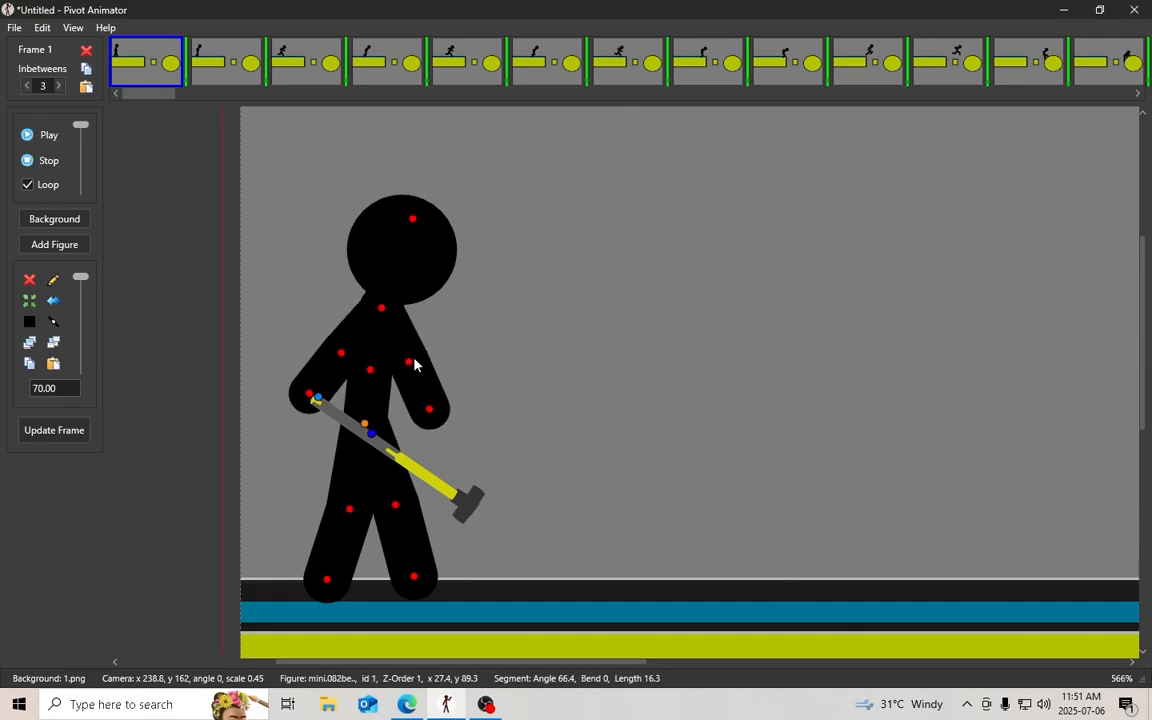
pyautogui.moveTo(411, 363); pyautogui.dragTo(422, 352)
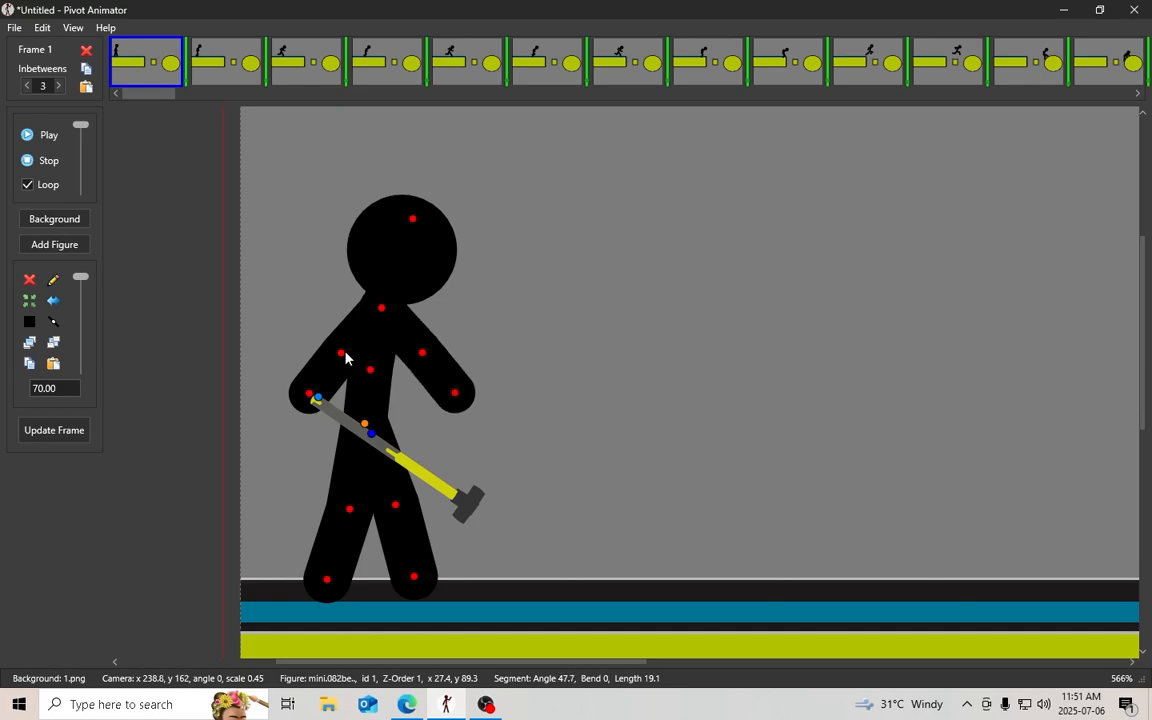
pyautogui.moveTo(344, 353); pyautogui.dragTo(305, 384)
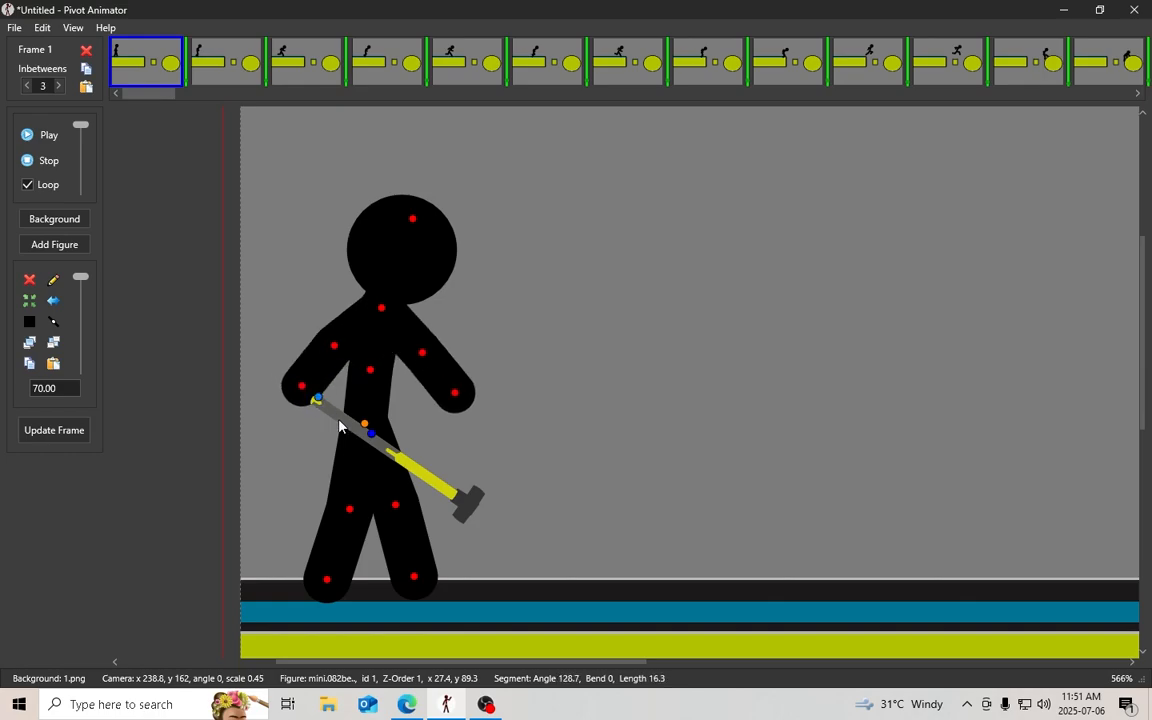
pyautogui.moveTo(372, 434); pyautogui.dragTo(298, 390)
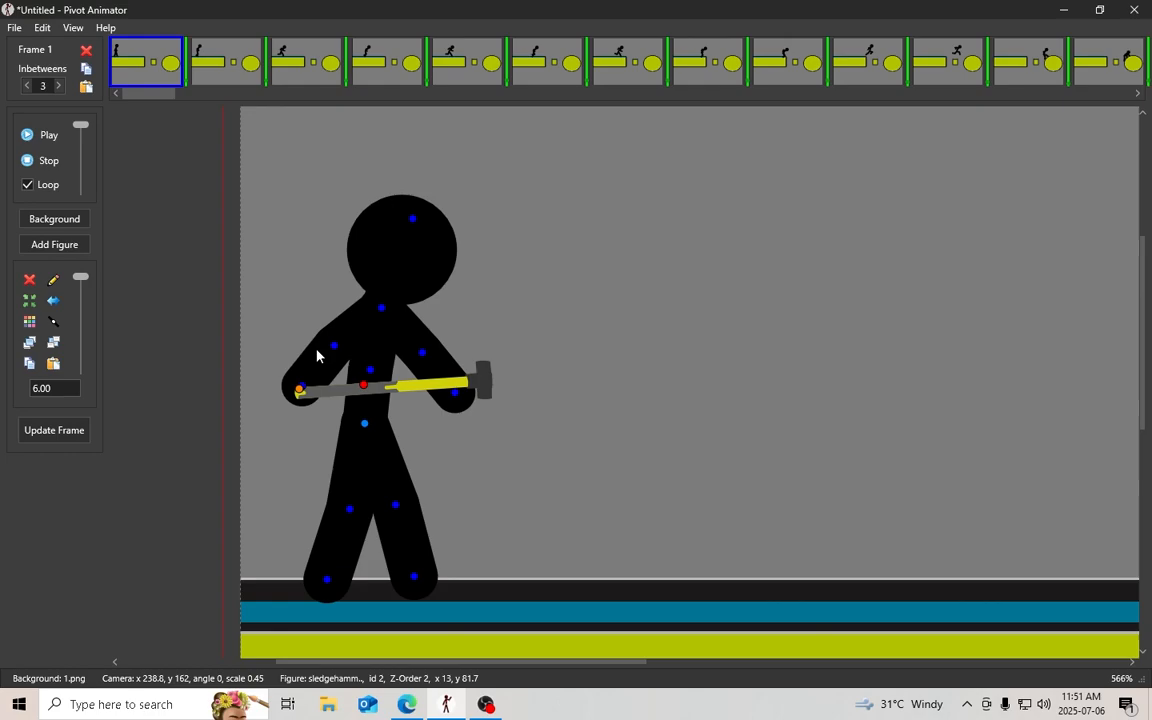
# Duplicate the stick figure and place the copy on the platform in front of the hammer-holding original
pyautogui.click(366, 427)
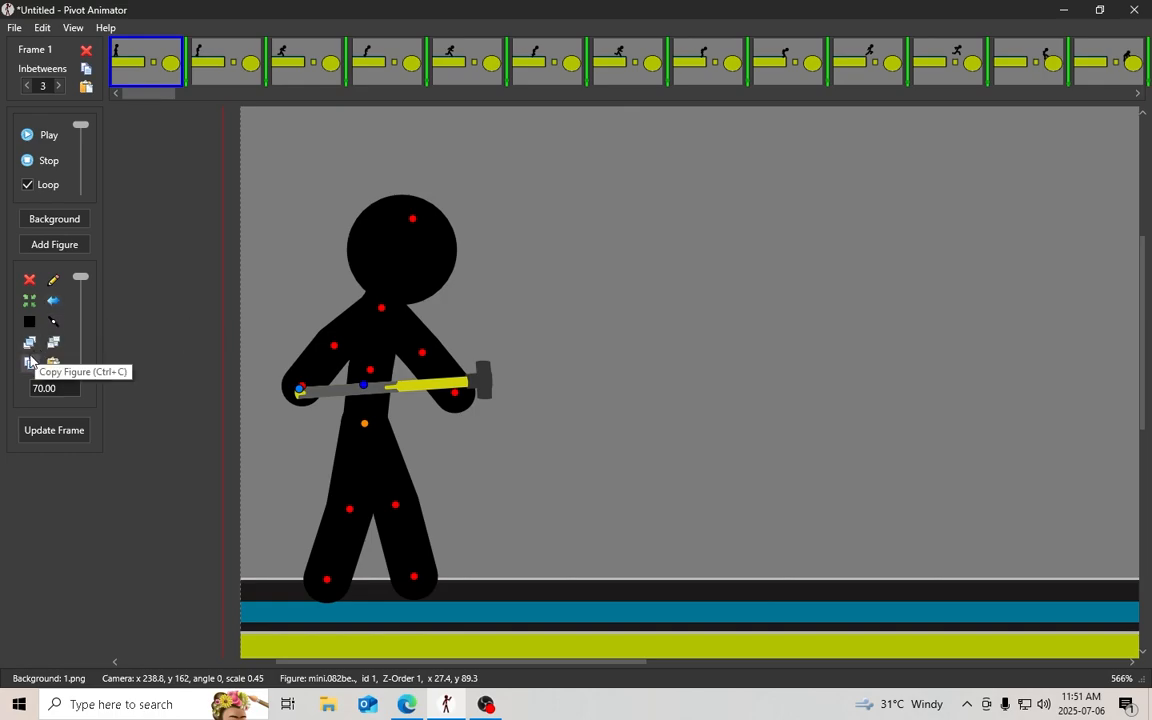
pyautogui.click(29, 364)
pyautogui.click(53, 364)
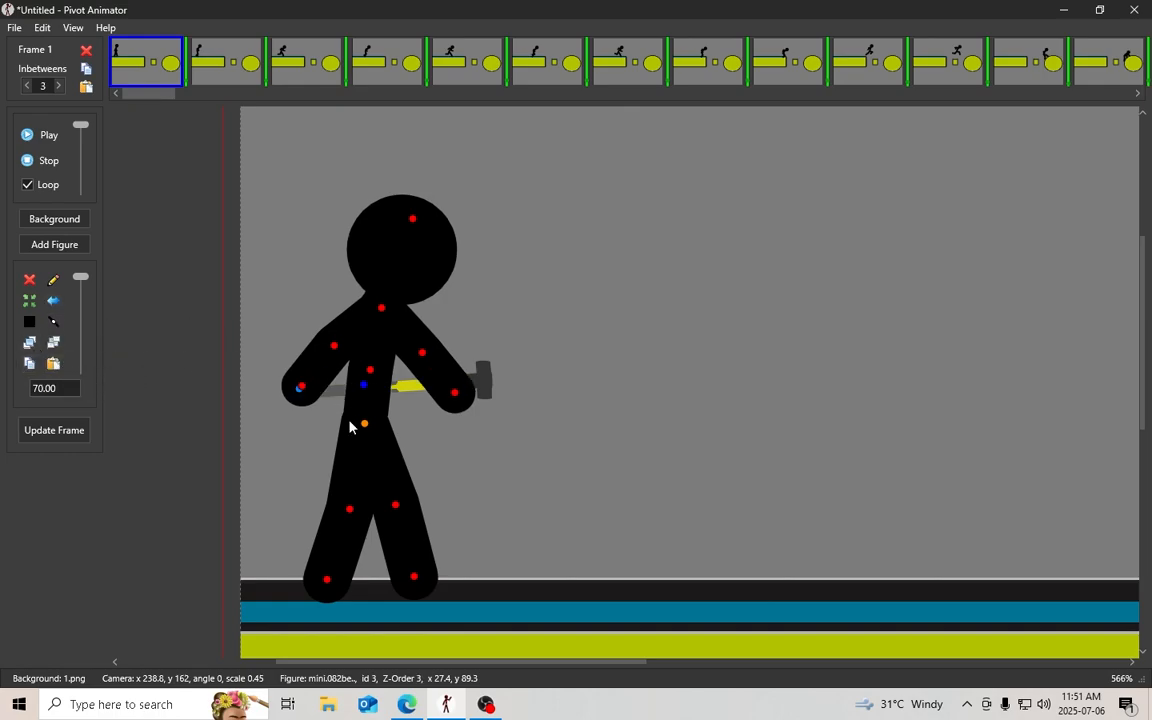
pyautogui.moveTo(366, 428); pyautogui.dragTo(668, 420)
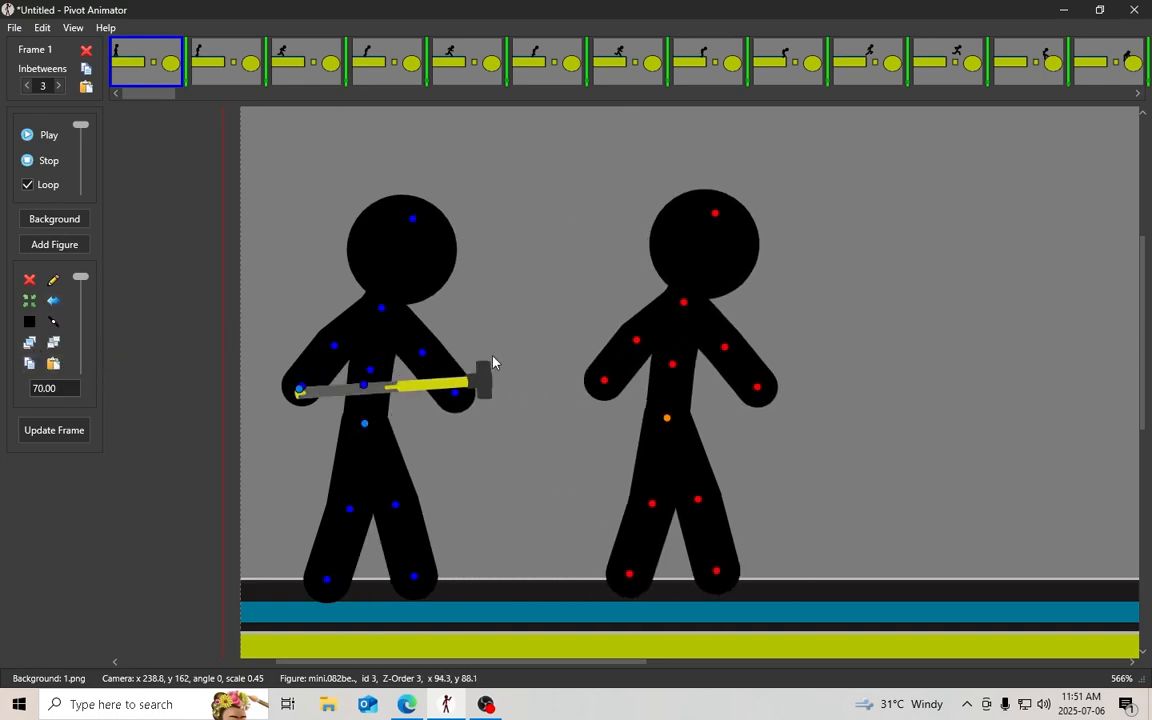
# Open the copied figure in the Figure Builder, delete both segments of one arm, and add the one-armed version to the animation
pyautogui.click(47, 243)
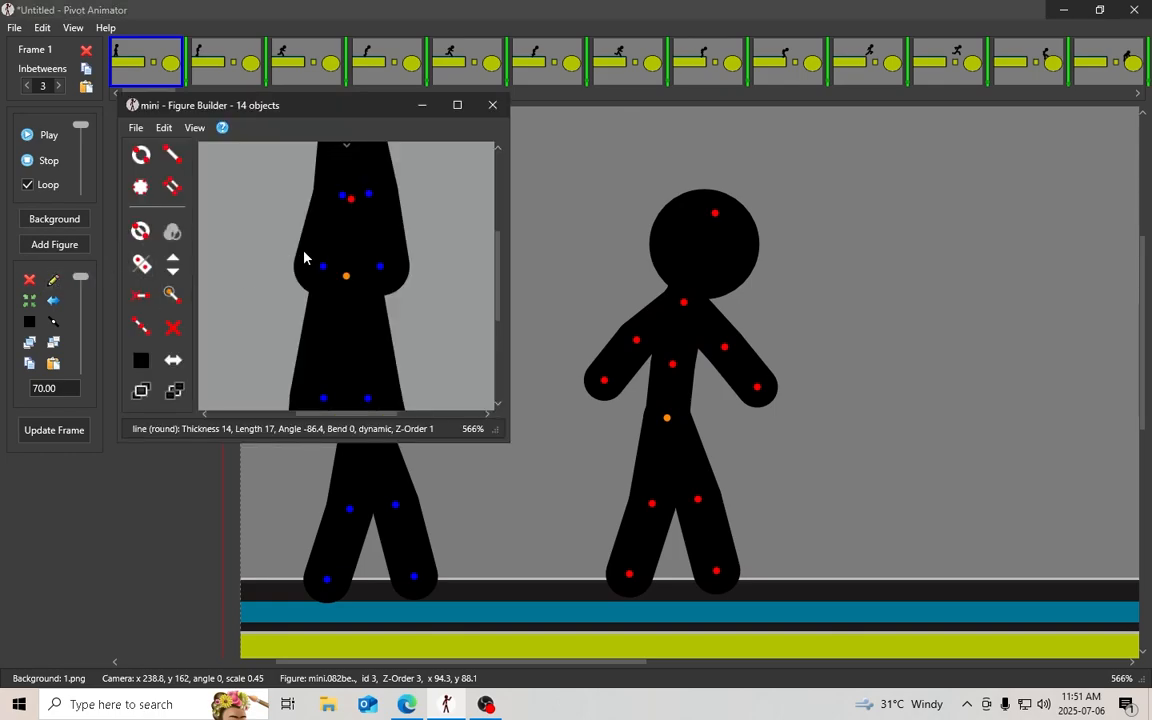
pyautogui.scroll(-2, 349, 203)
pyautogui.click(357, 200)
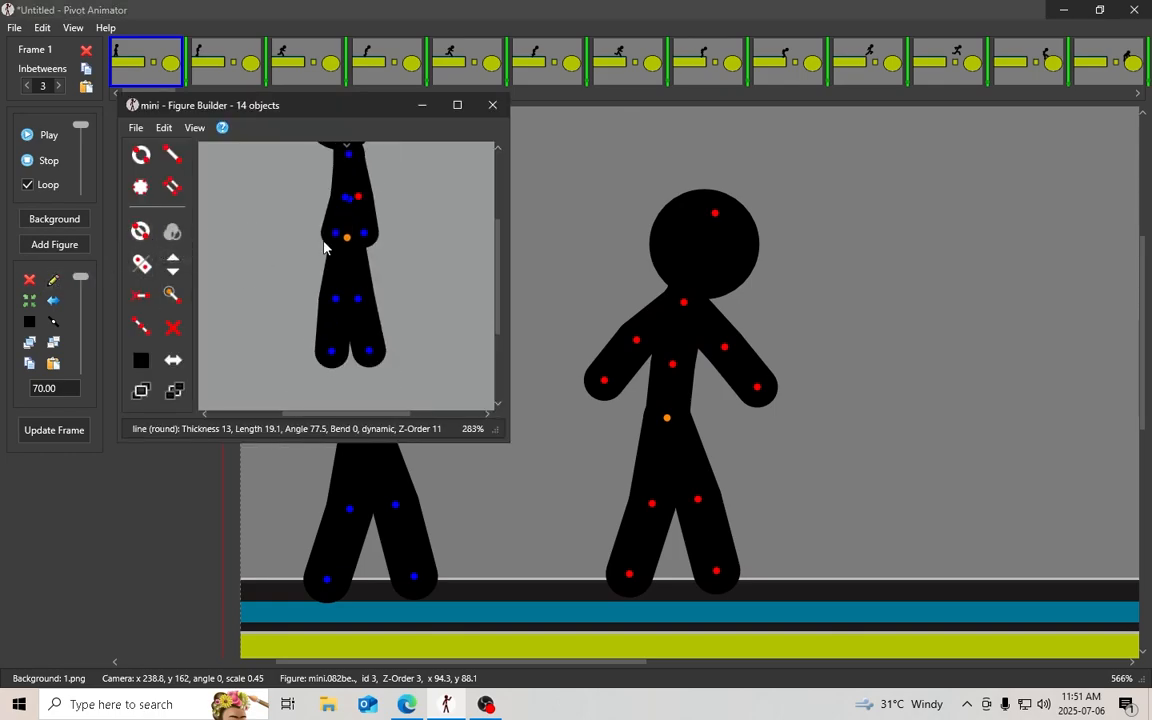
pyautogui.press('Delete')
pyautogui.press('Delete')
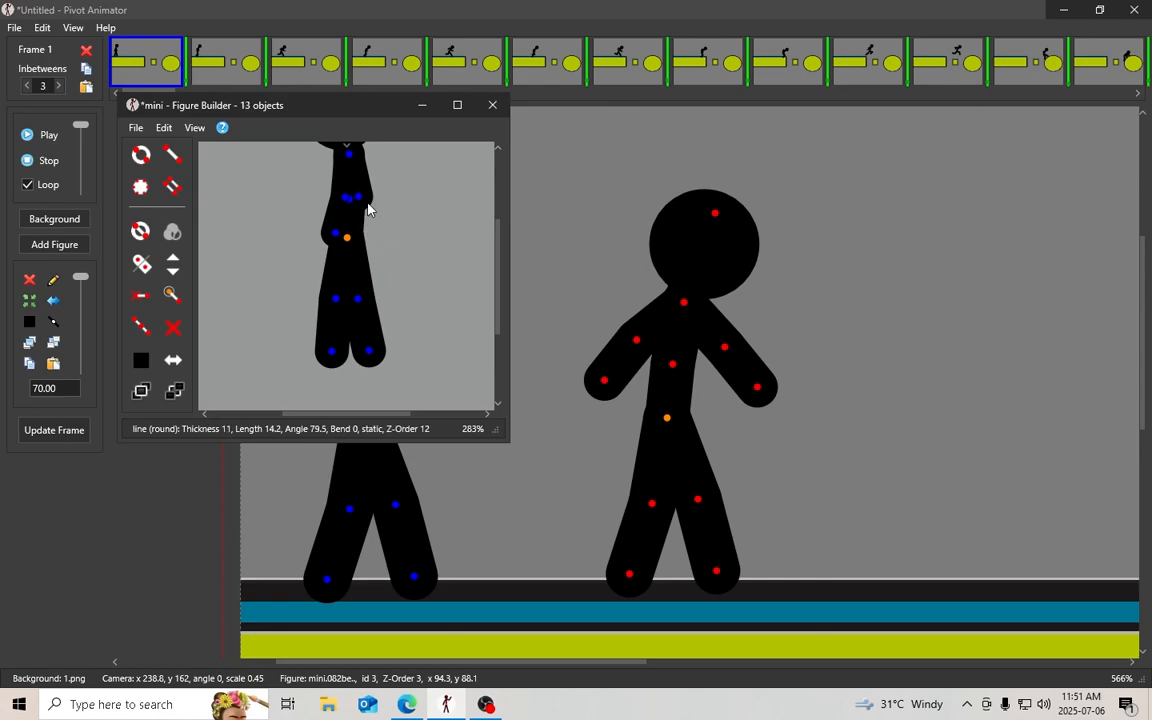
pyautogui.click(164, 127)
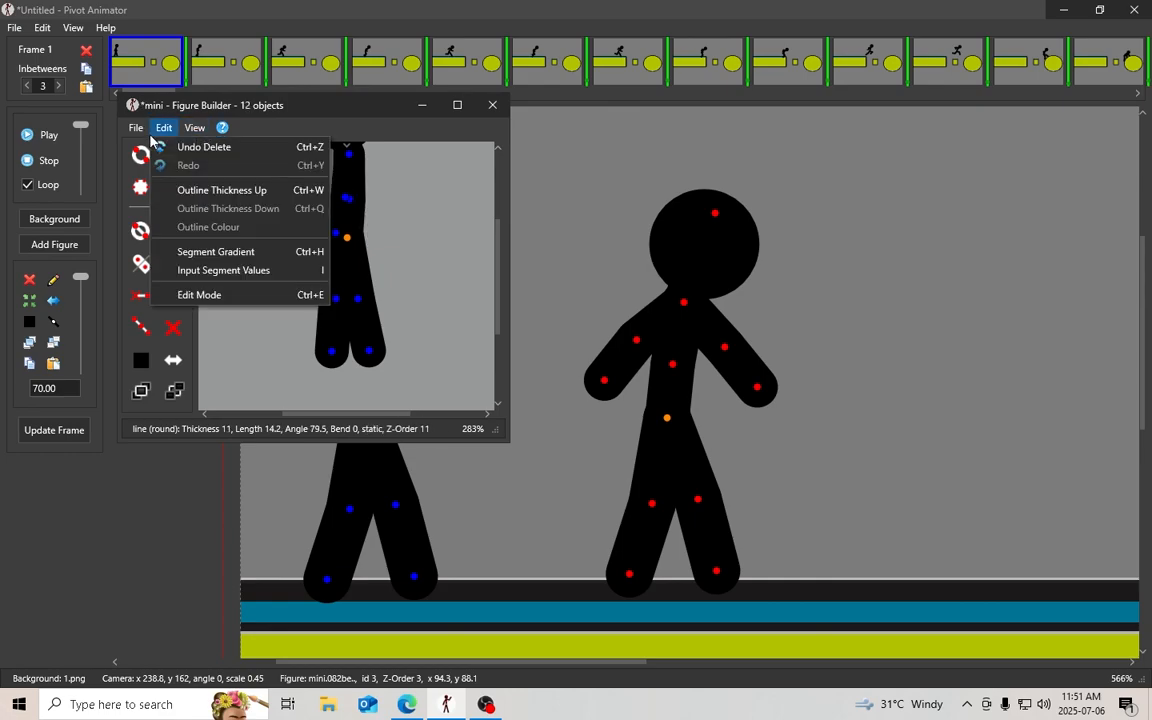
pyautogui.click(135, 127)
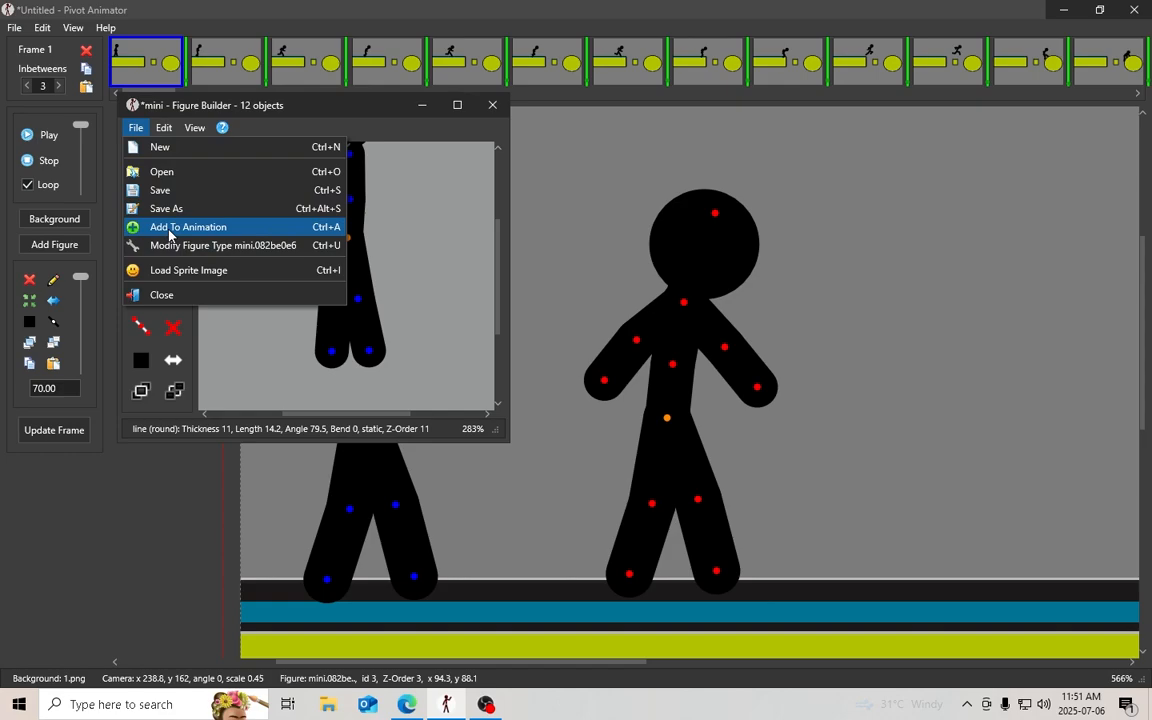
pyautogui.click(172, 228)
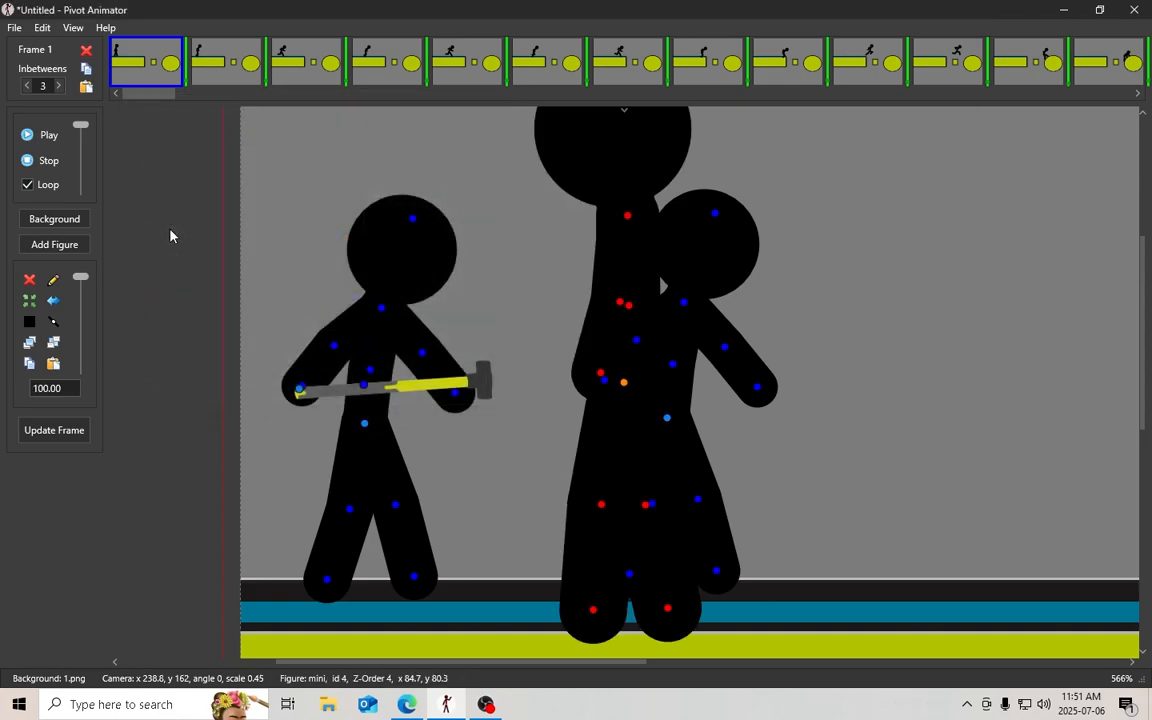
# Separate the overlapping figures by moving the two-armed copy further along the platform and the one-armed figure slightly towards the original
pyautogui.click(667, 417)
pyautogui.moveTo(667, 417); pyautogui.dragTo(806, 420)
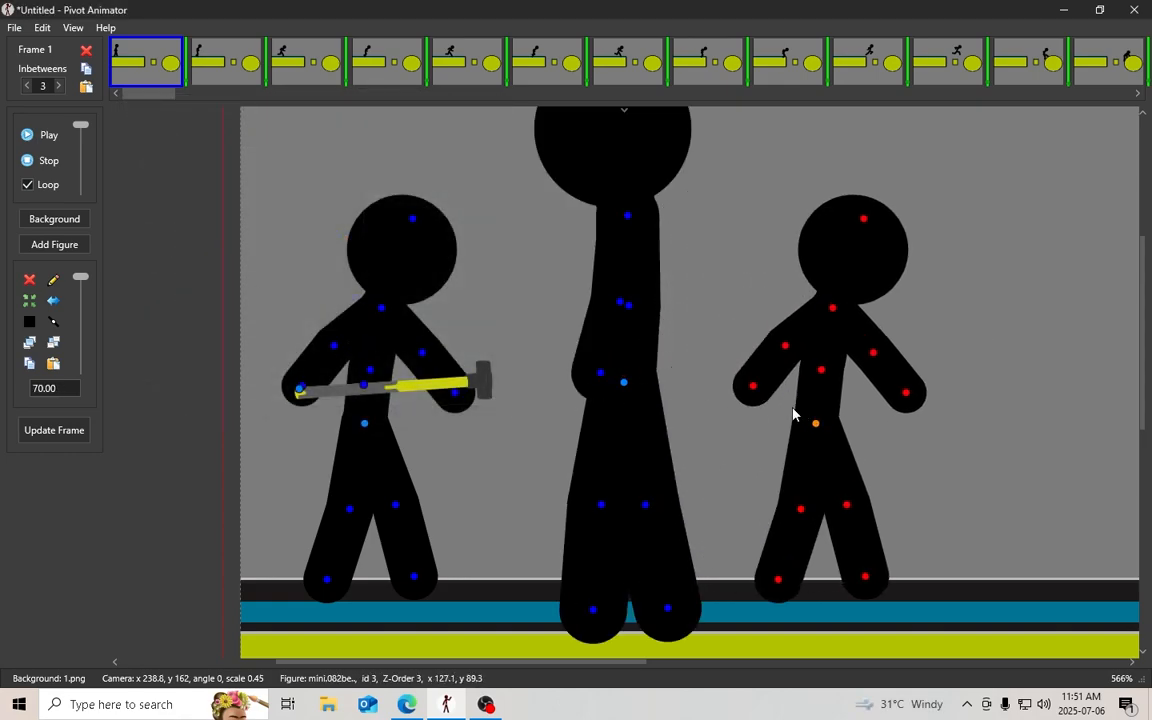
pyautogui.click(624, 383)
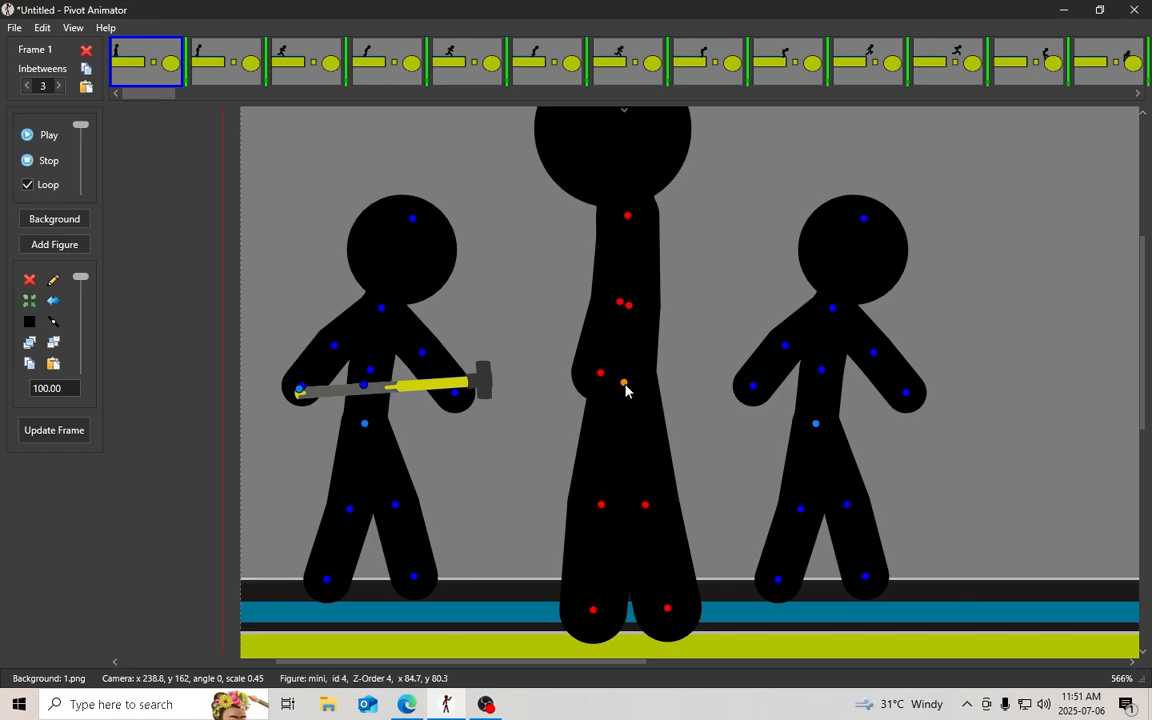
pyautogui.moveTo(624, 383); pyautogui.dragTo(583, 378)
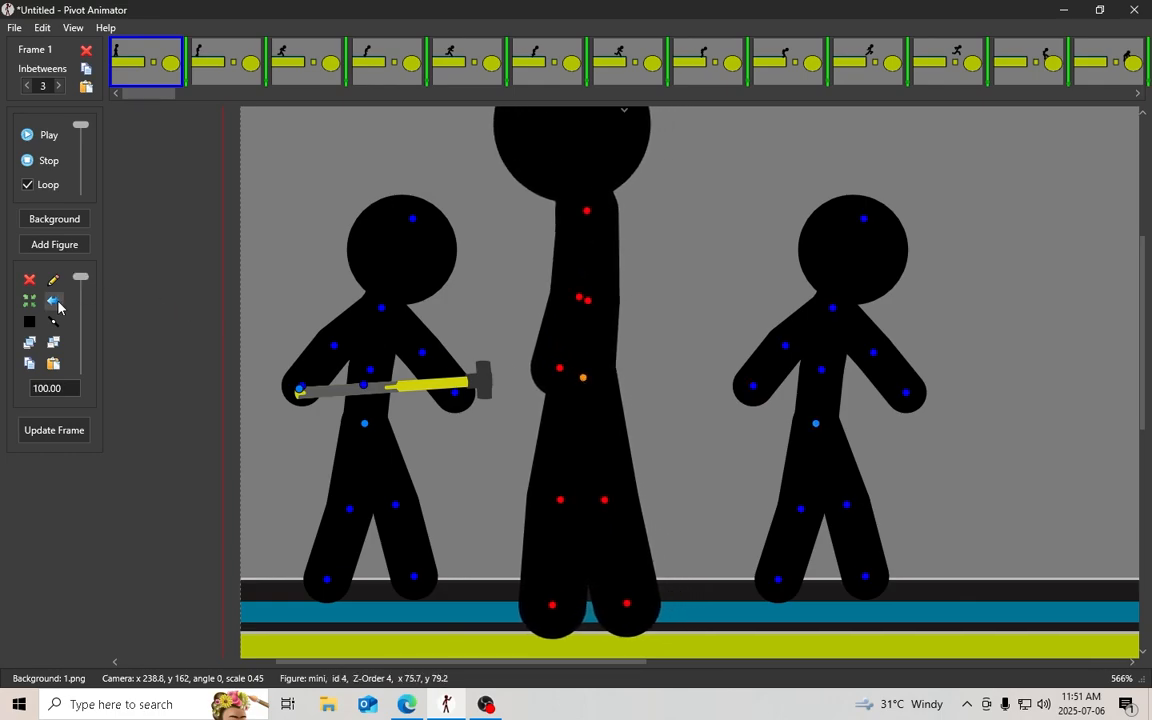
# Flip the one-armed figure horizontally and swing its remaining arm out towards the two-armed copy
pyautogui.click(53, 300)
pyautogui.moveTo(590, 306); pyautogui.dragTo(636, 287)
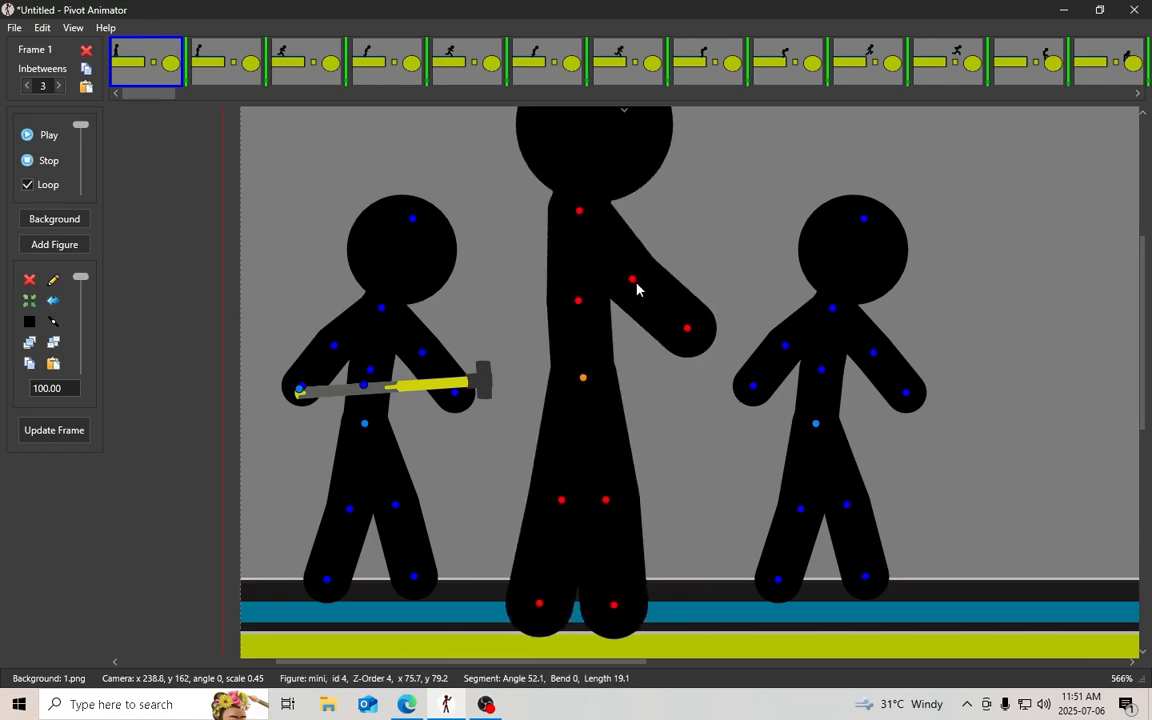
# Bend the one-armed figure's arm at the elbow and lean its torso slightly towards the two-armed copy
pyautogui.moveTo(685, 331); pyautogui.dragTo(661, 349)
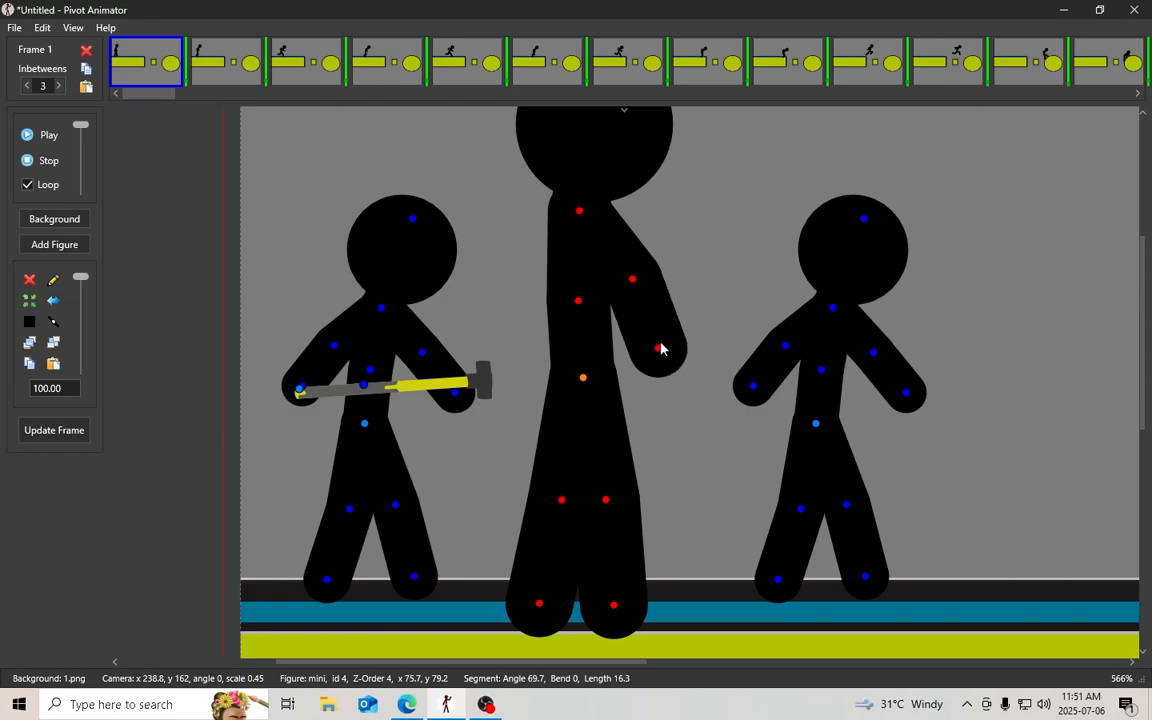
pyautogui.moveTo(634, 289); pyautogui.dragTo(649, 280)
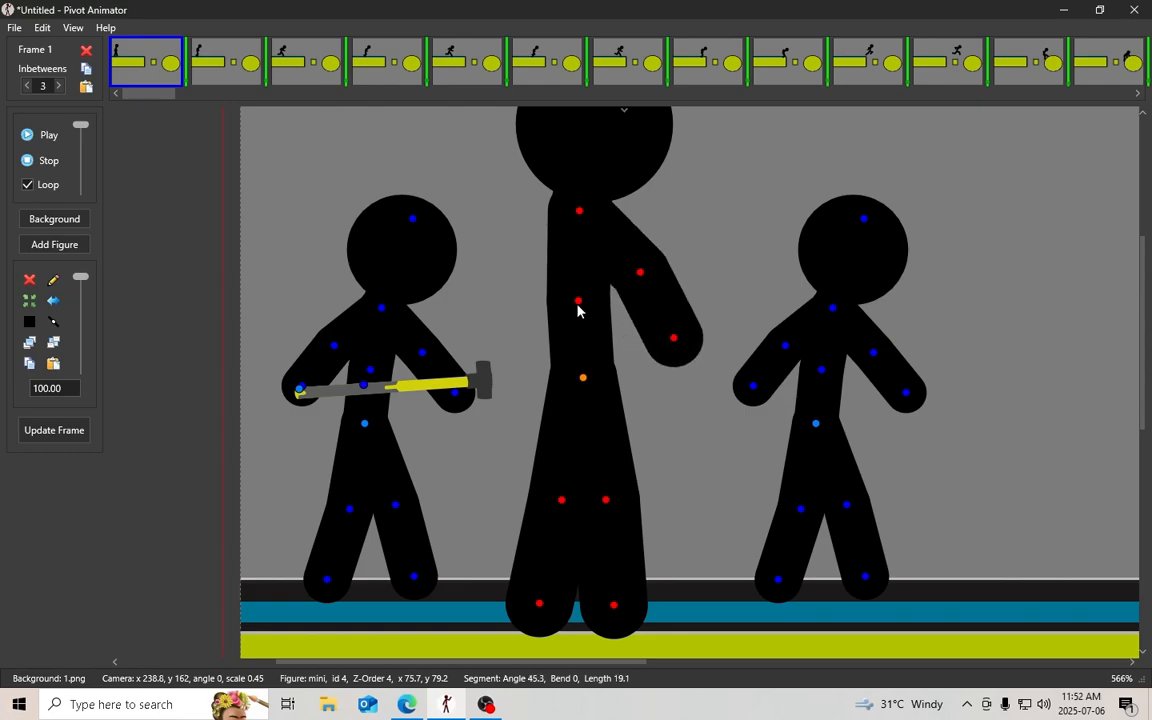
pyautogui.moveTo(580, 303); pyautogui.dragTo(588, 298)
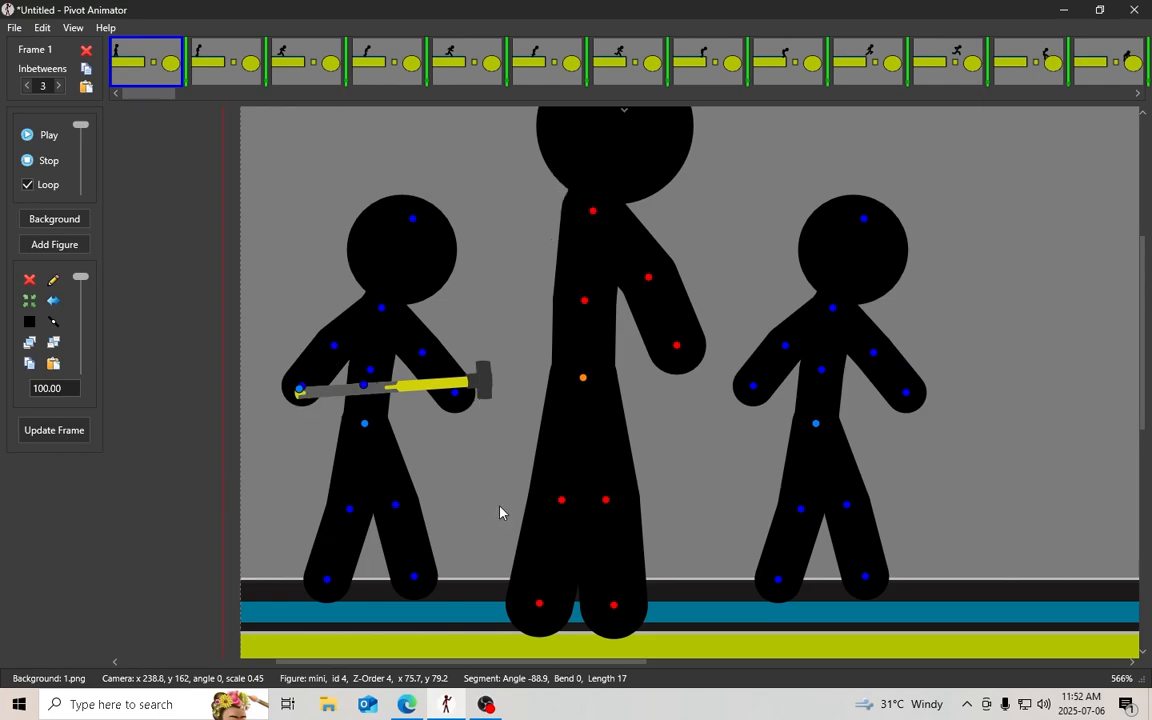
# Nudge the two-armed copy slightly away, open it in the Figure Builder, and delete both segments of one arm
pyautogui.click(816, 426)
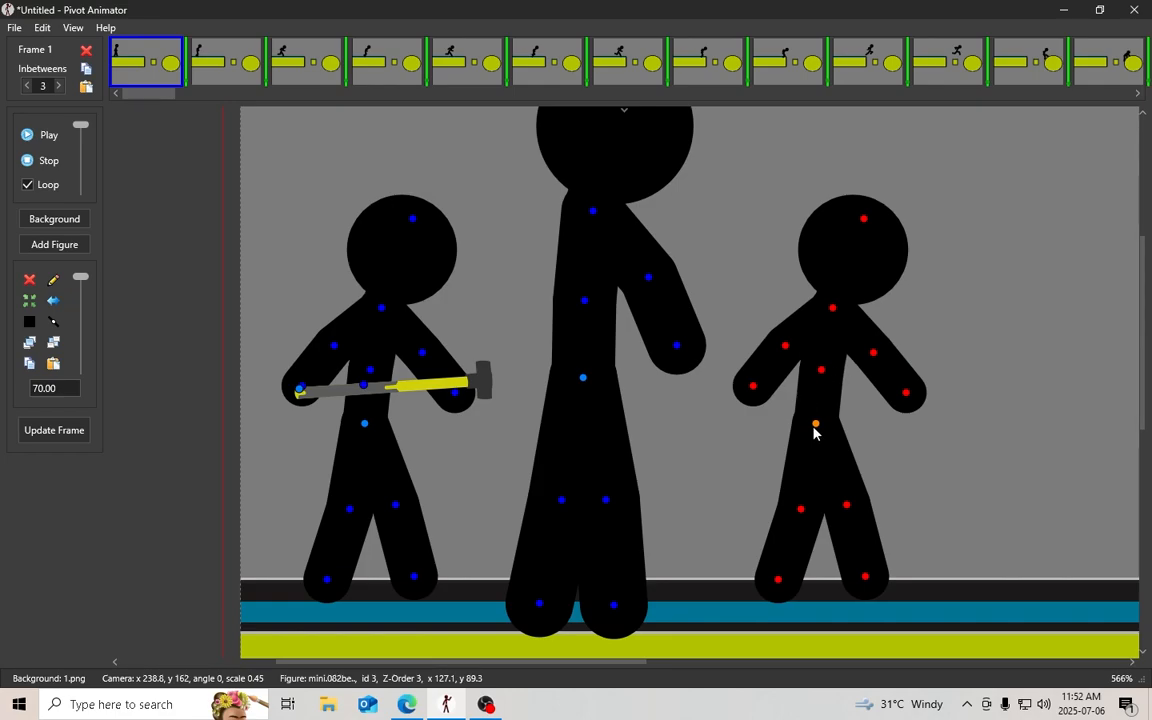
pyautogui.moveTo(815, 426); pyautogui.dragTo(822, 426)
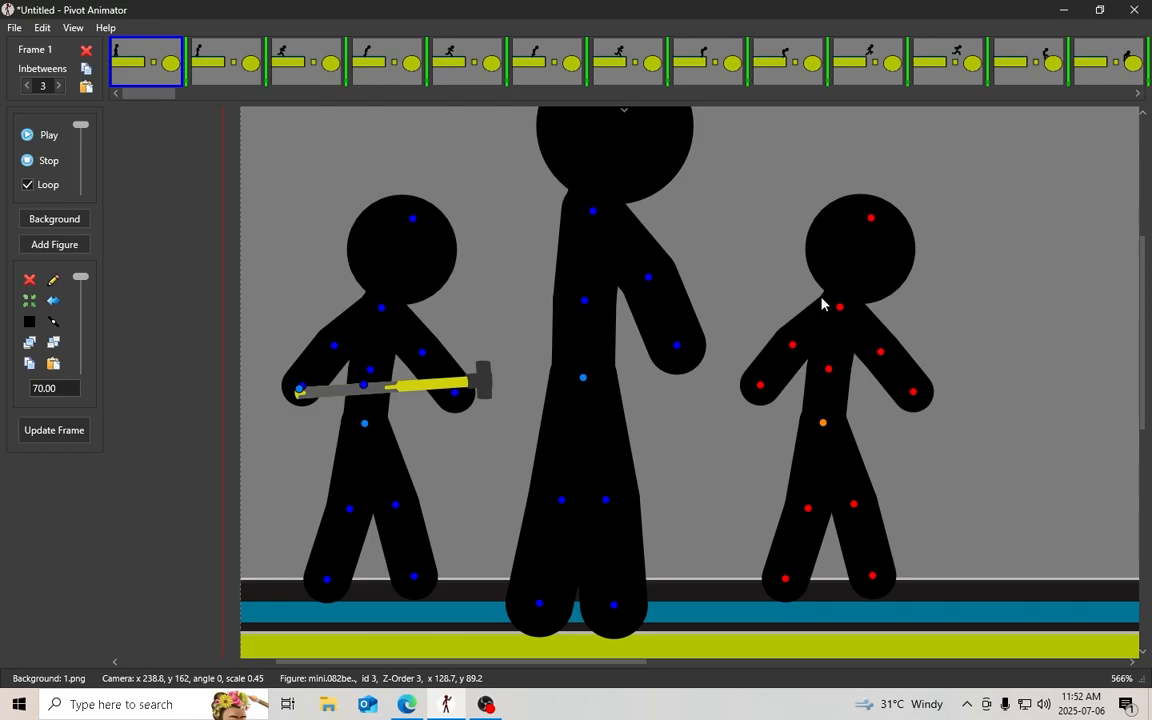
pyautogui.click(53, 279)
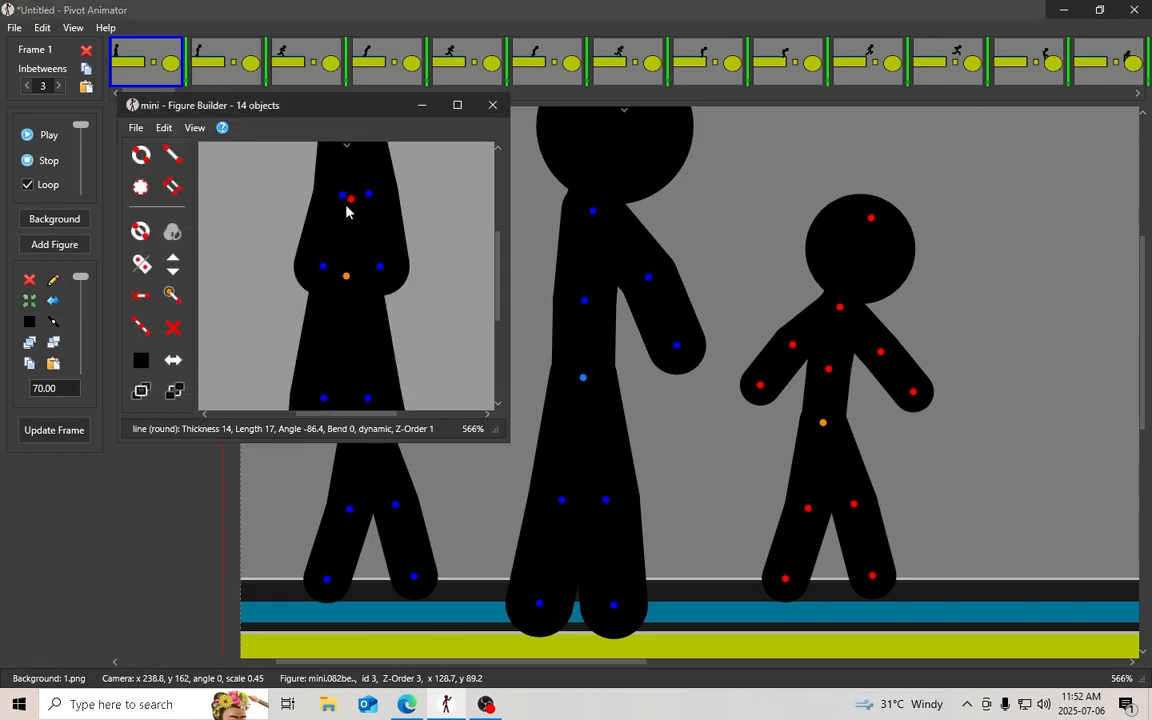
pyautogui.moveTo(341, 197); pyautogui.dragTo(314, 189)
pyautogui.click(272, 249)
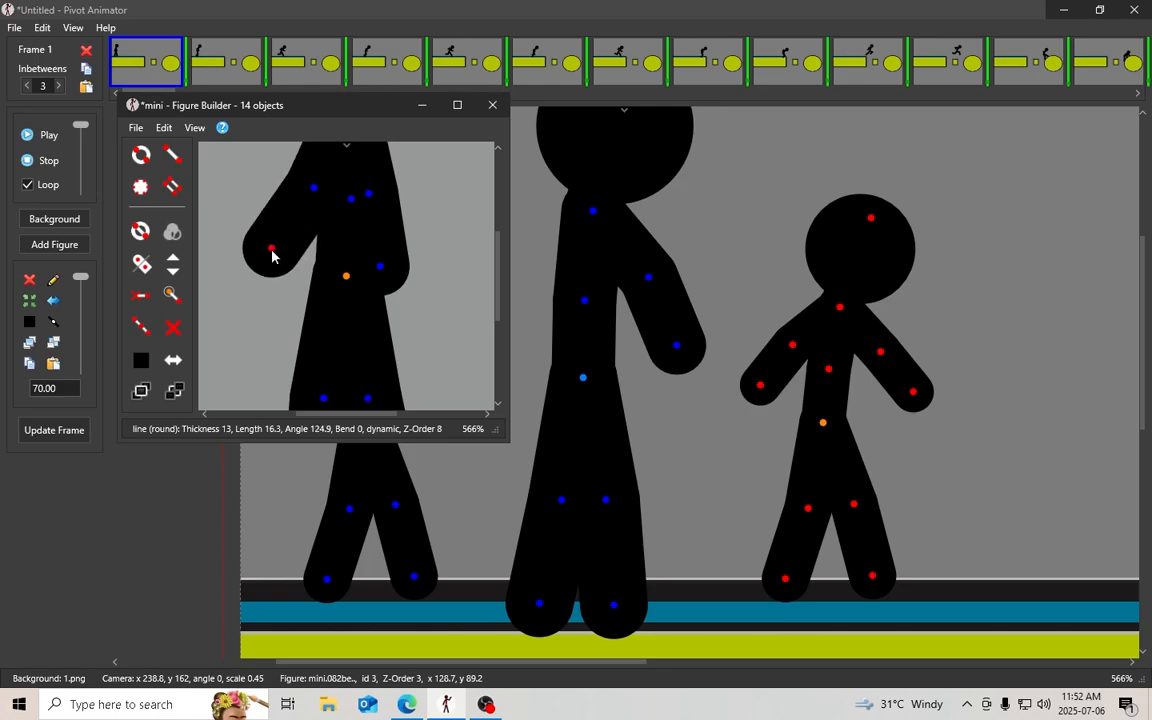
pyautogui.press('Delete')
pyautogui.click(312, 190)
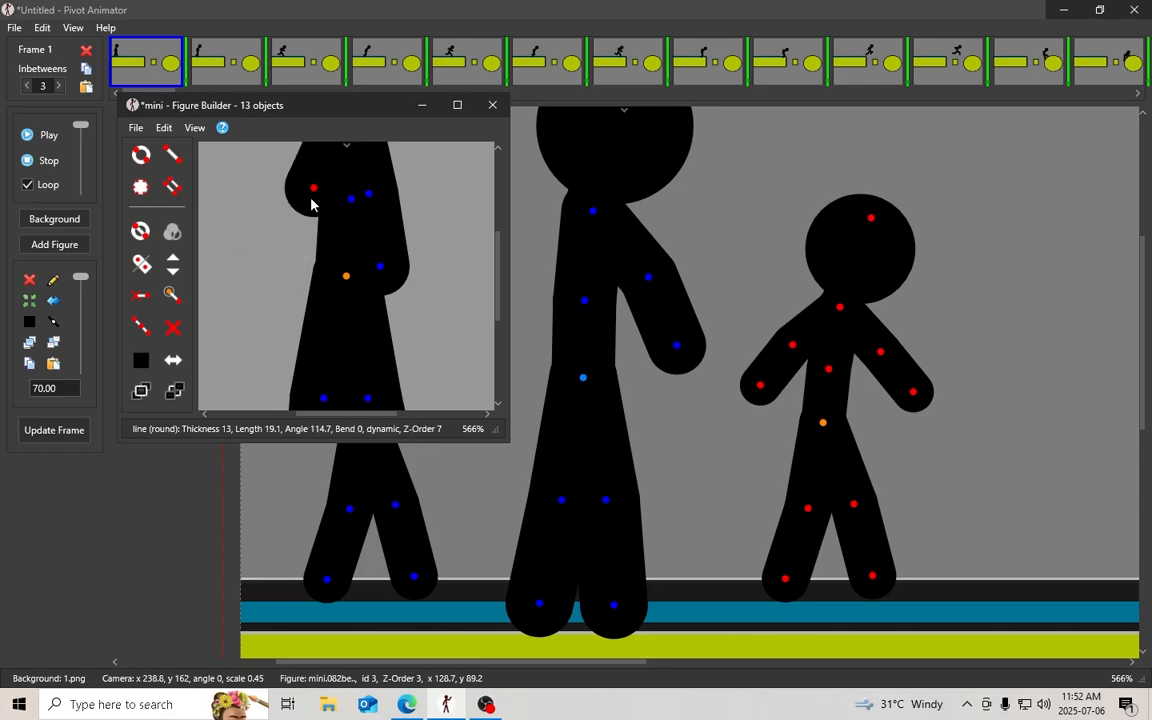
pyautogui.press('Delete')
# Delete both segments of each leg from the figure in the Figure Builder
pyautogui.click(323, 399)
pyautogui.press('Delete')
pyautogui.press('Delete')
pyautogui.click(370, 400)
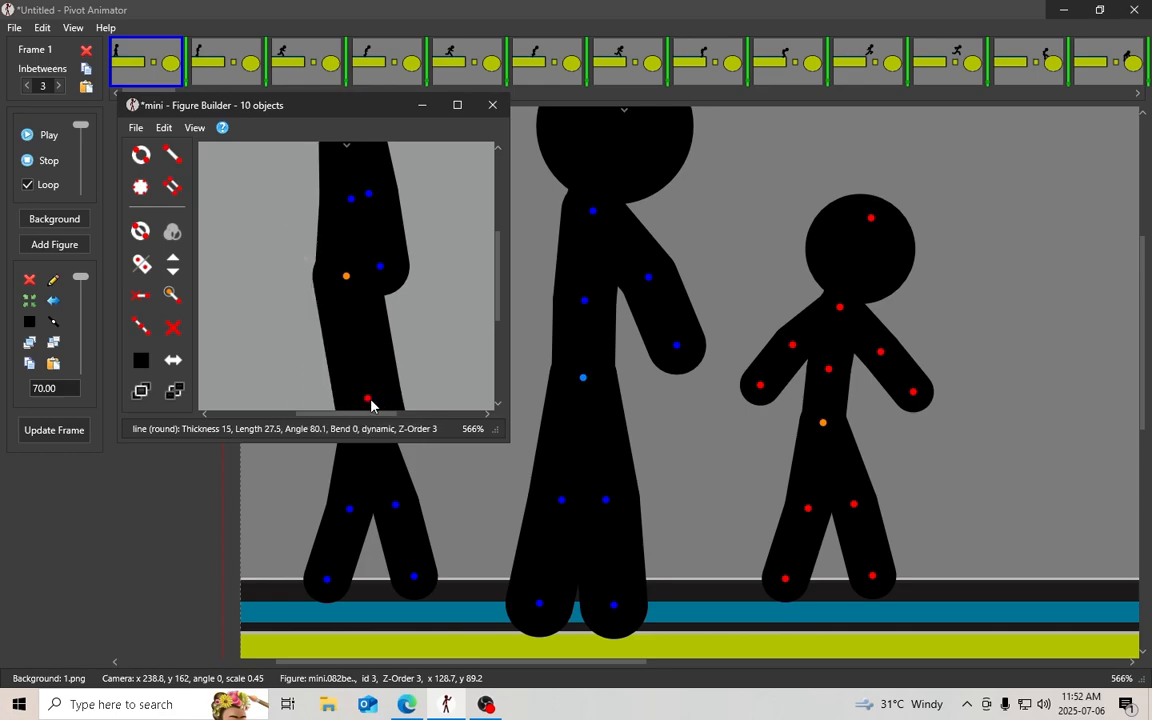
pyautogui.press('Delete')
pyautogui.press('Delete')
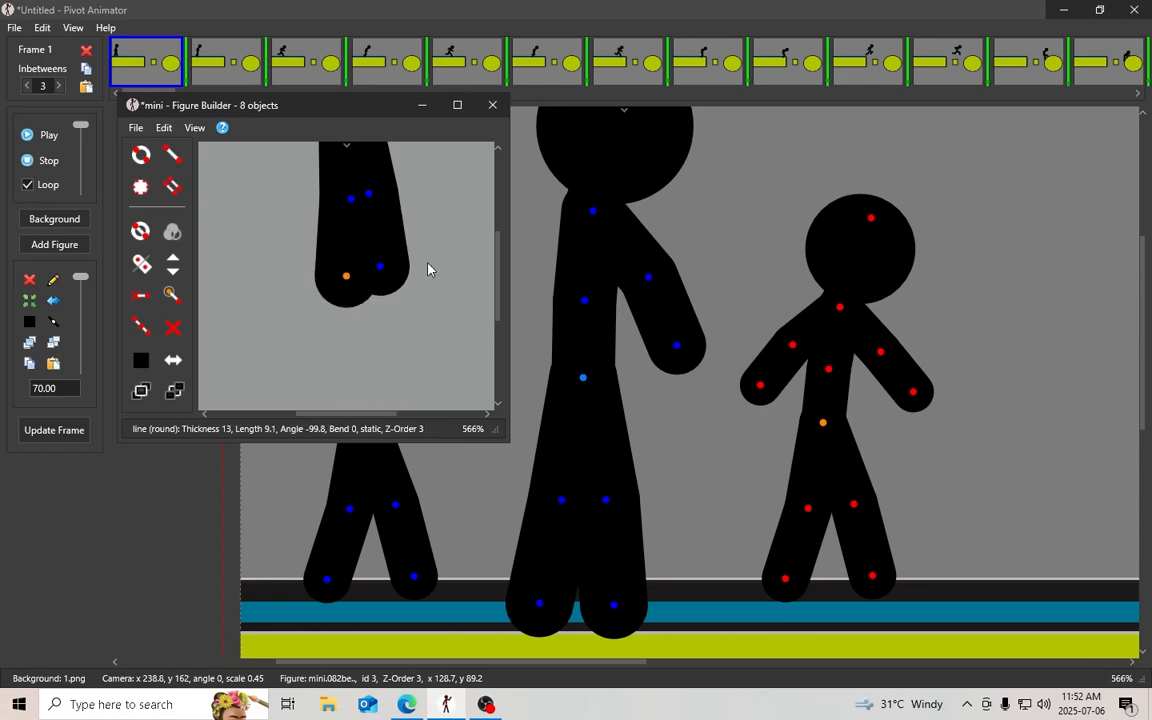
# Swing the remaining arm out from the torso and reposition the figure in the Figure Builder
pyautogui.moveTo(424, 231); pyautogui.dragTo(455, 332)
pyautogui.moveTo(400, 300); pyautogui.dragTo(442, 311)
pyautogui.moveTo(380, 385); pyautogui.dragTo(374, 379)
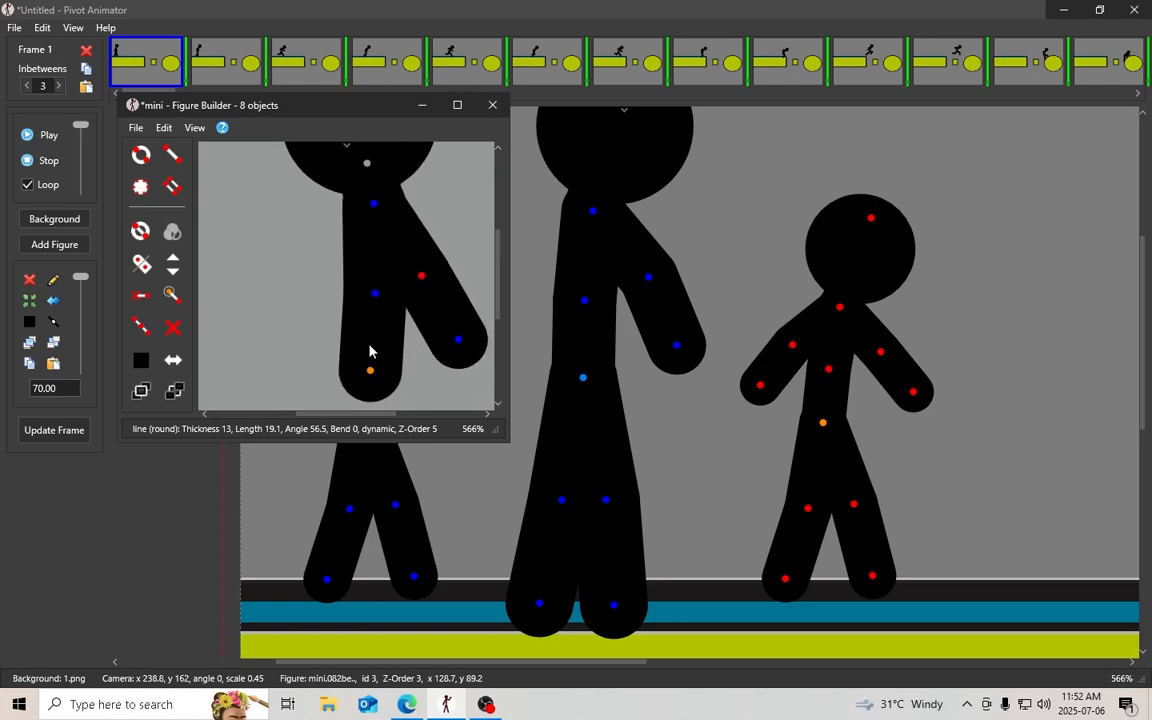
pyautogui.press('Delete')
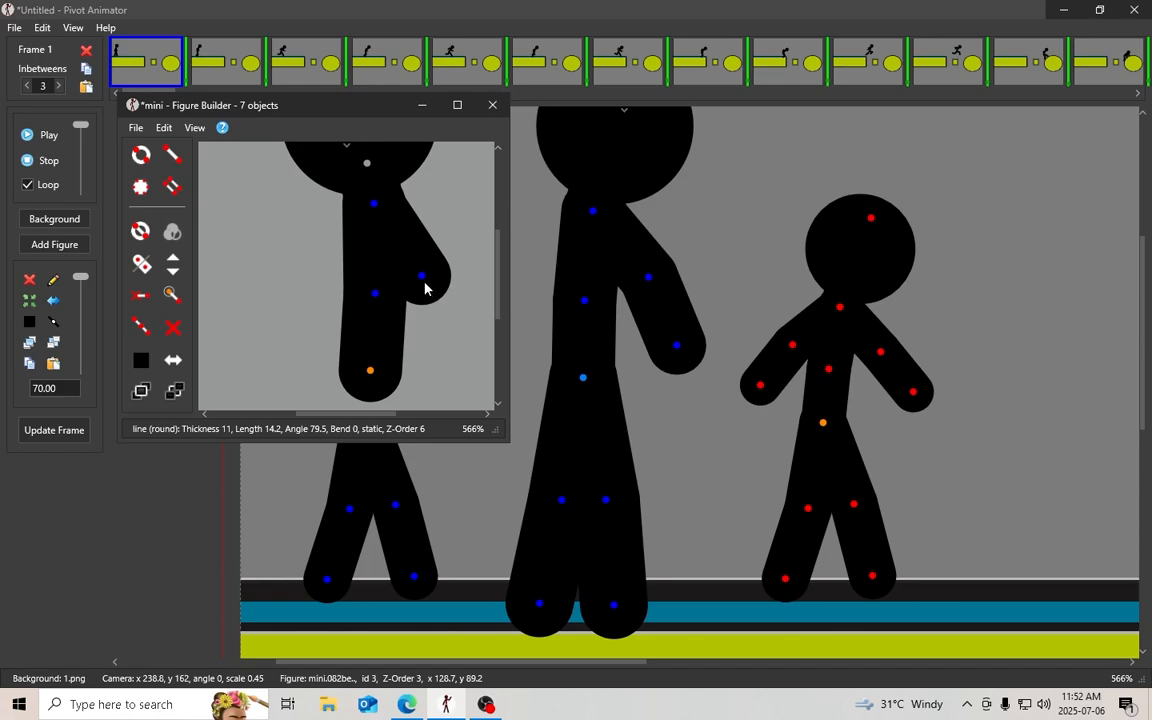
pyautogui.moveTo(422, 278); pyautogui.dragTo(374, 306)
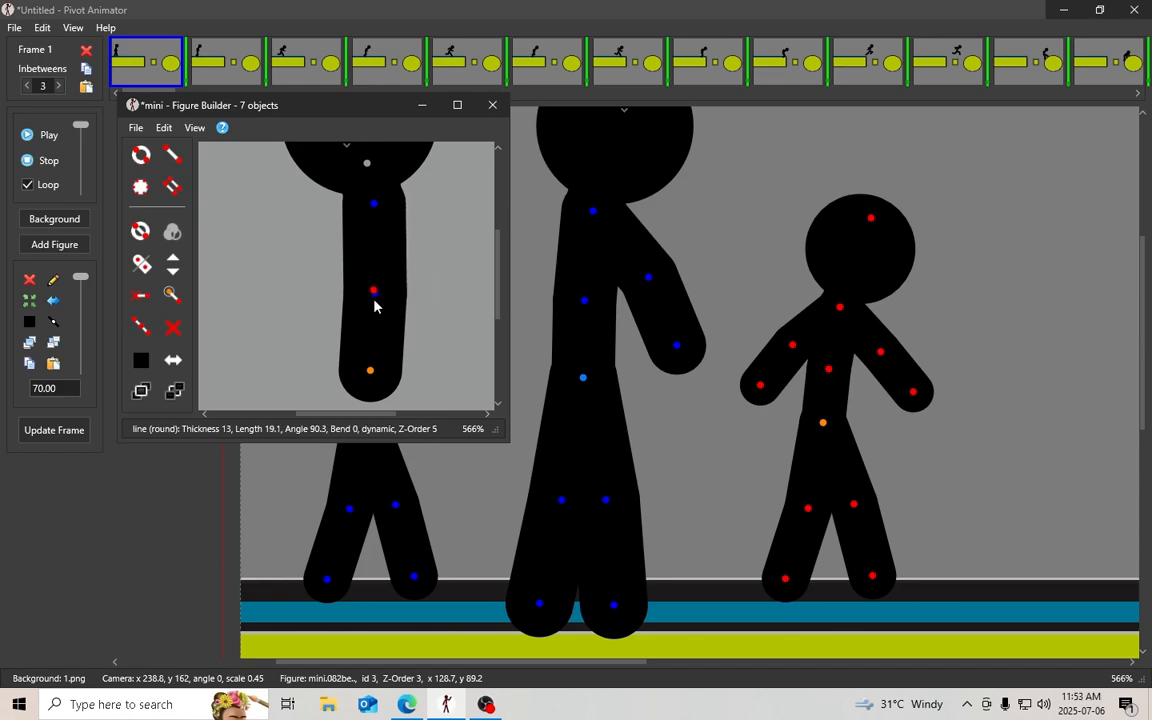
pyautogui.hotkey('ctrl', 'z')
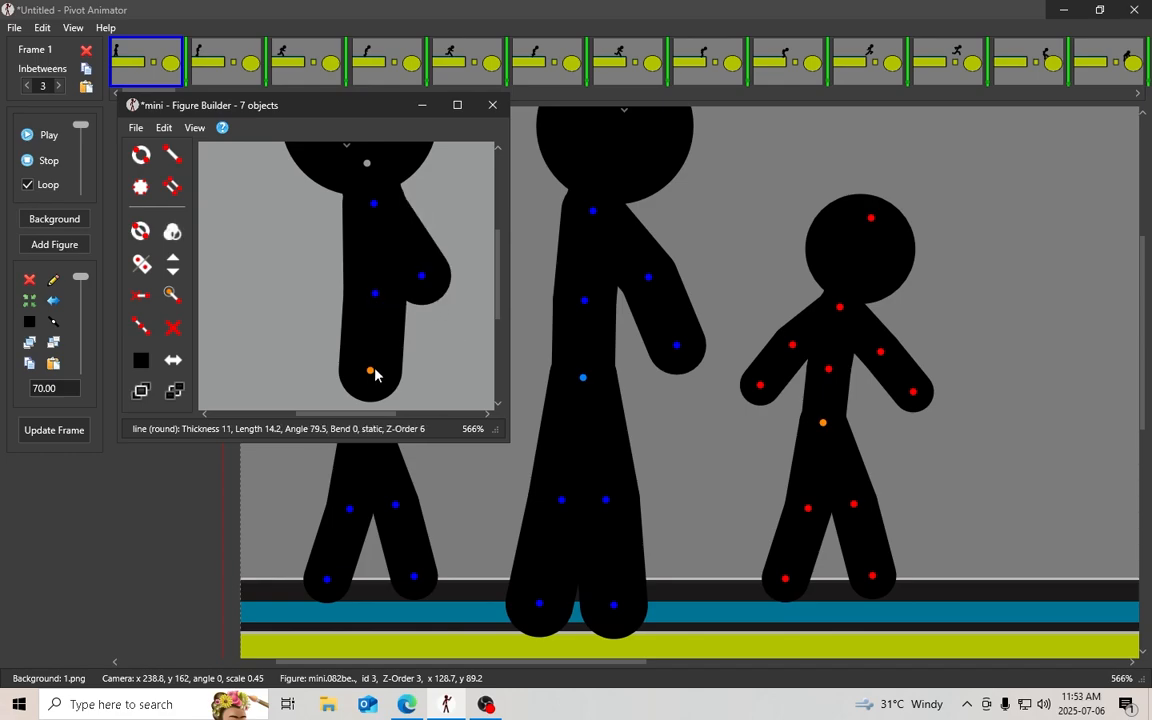
pyautogui.moveTo(374, 370); pyautogui.dragTo(372, 372)
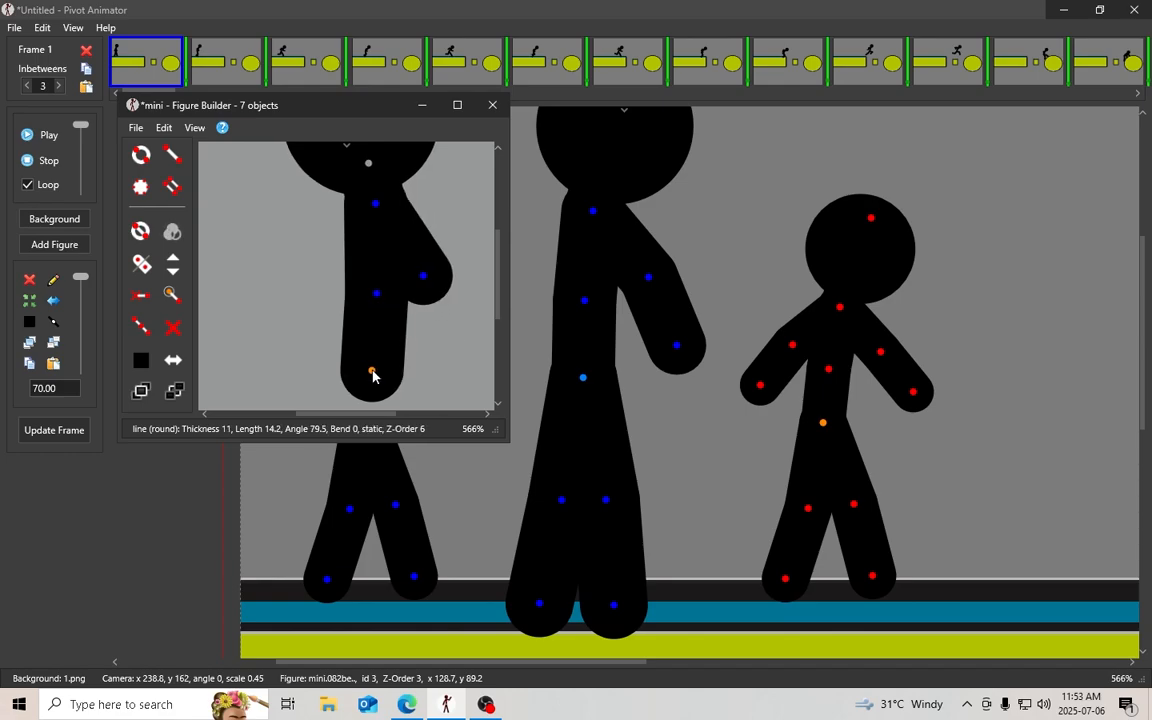
pyautogui.click(376, 206)
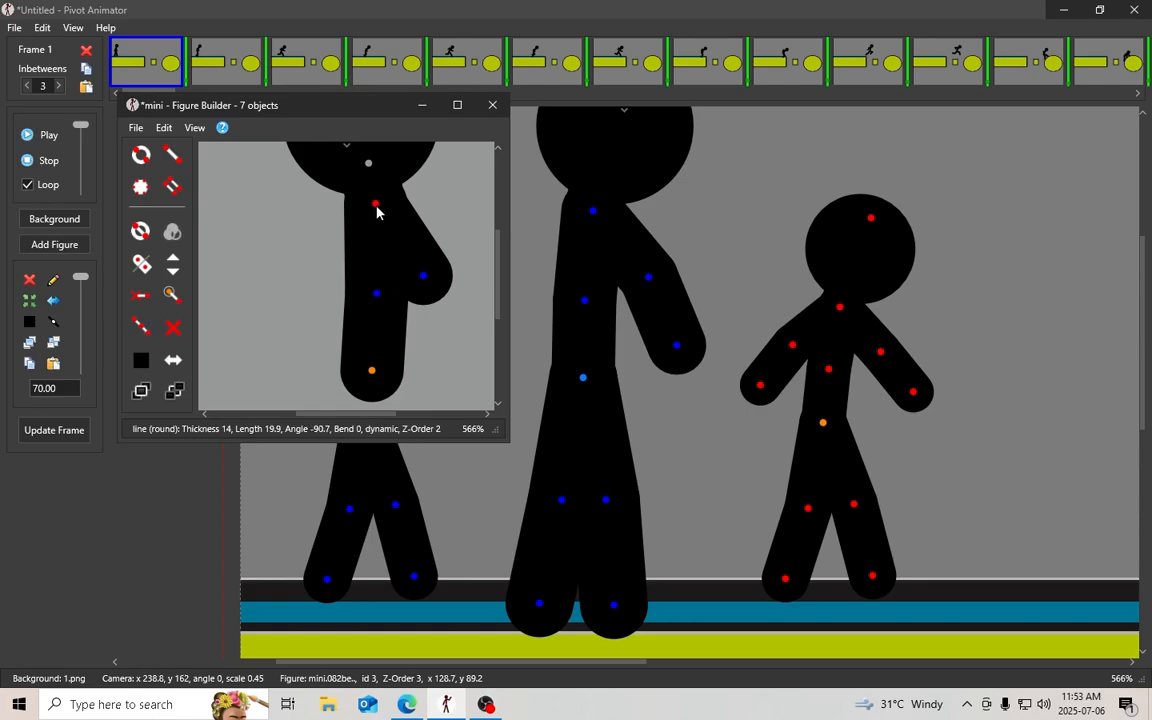
pyautogui.click(173, 296)
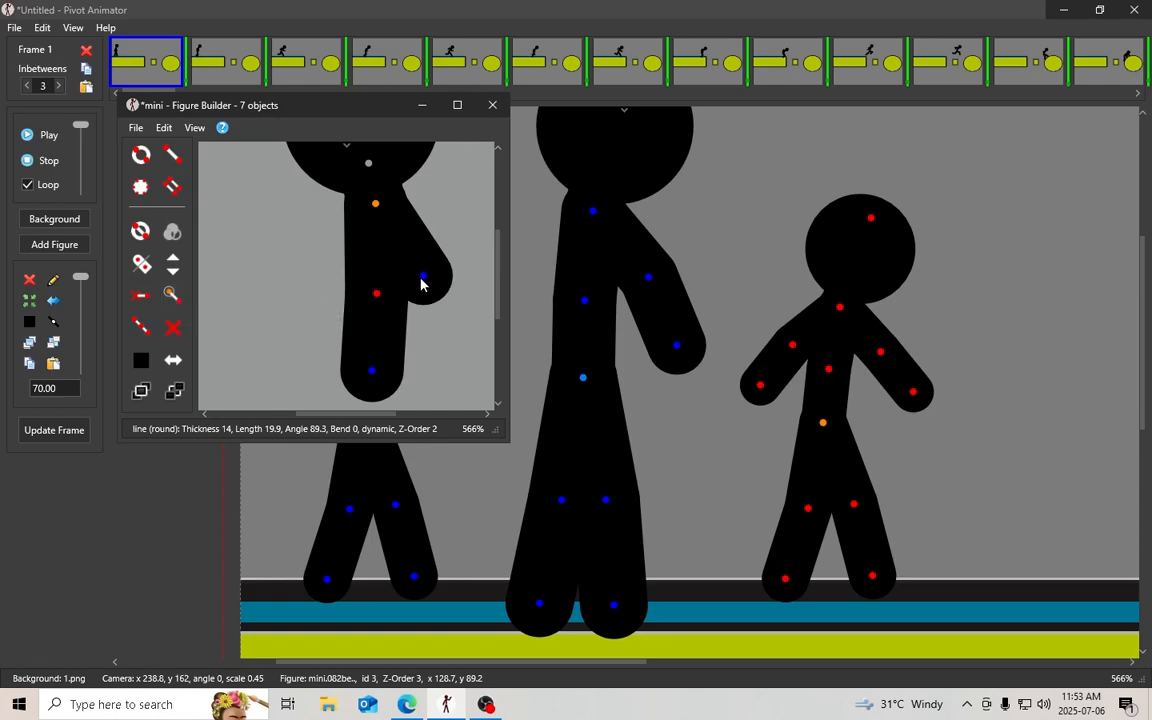
pyautogui.moveTo(419, 283); pyautogui.dragTo(464, 231)
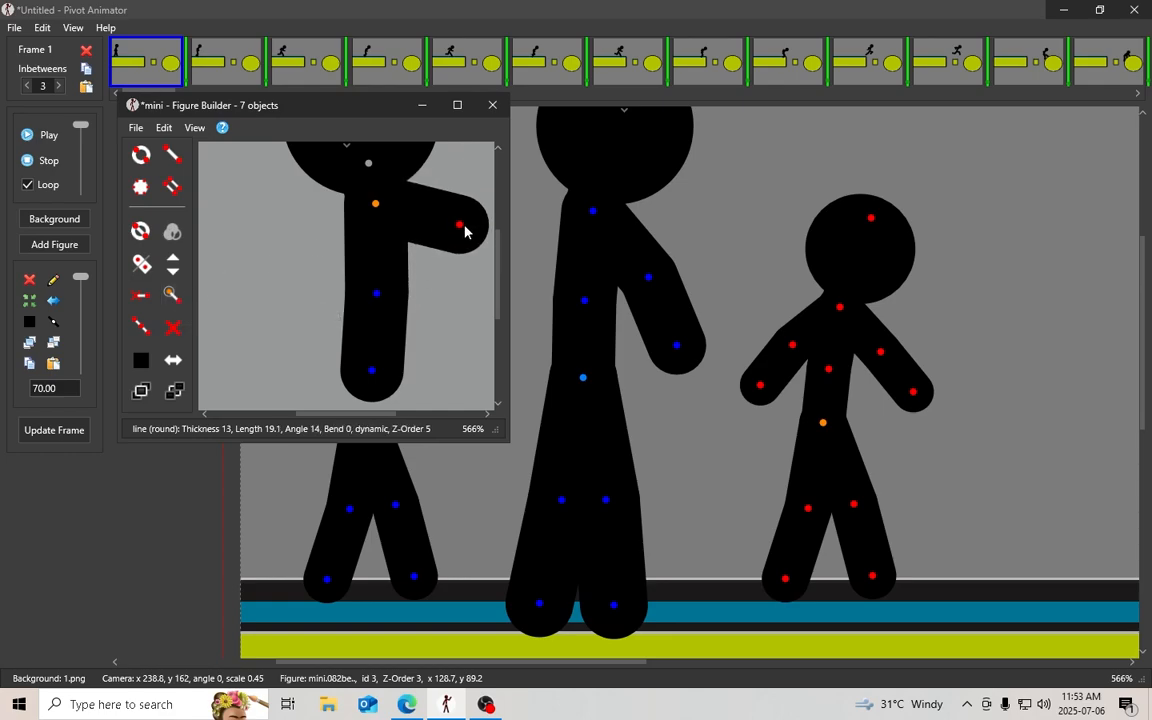
pyautogui.hotkey('ctrl', 'z')
pyautogui.hotkey('ctrl', 'z')
pyautogui.hotkey('ctrl', 'z')
pyautogui.hotkey('ctrl', 'z')
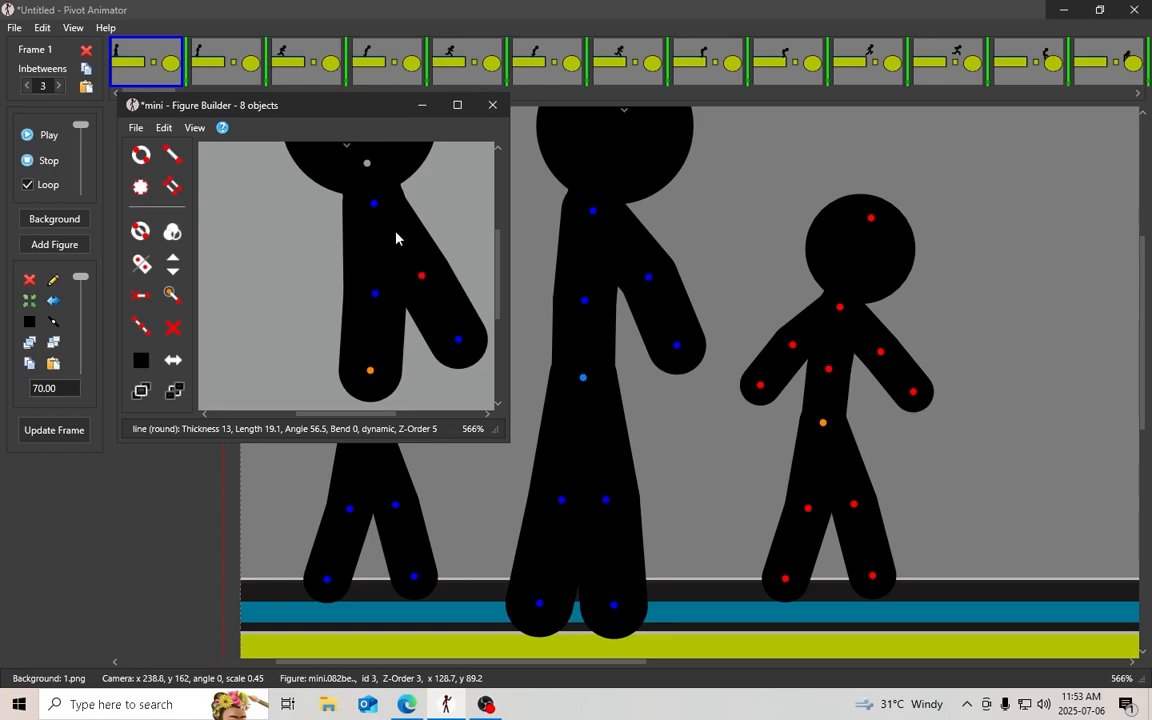
# Raise the remaining arm further from the torso and make the shoulder joint the figure's origin
pyautogui.moveTo(422, 281); pyautogui.dragTo(440, 258)
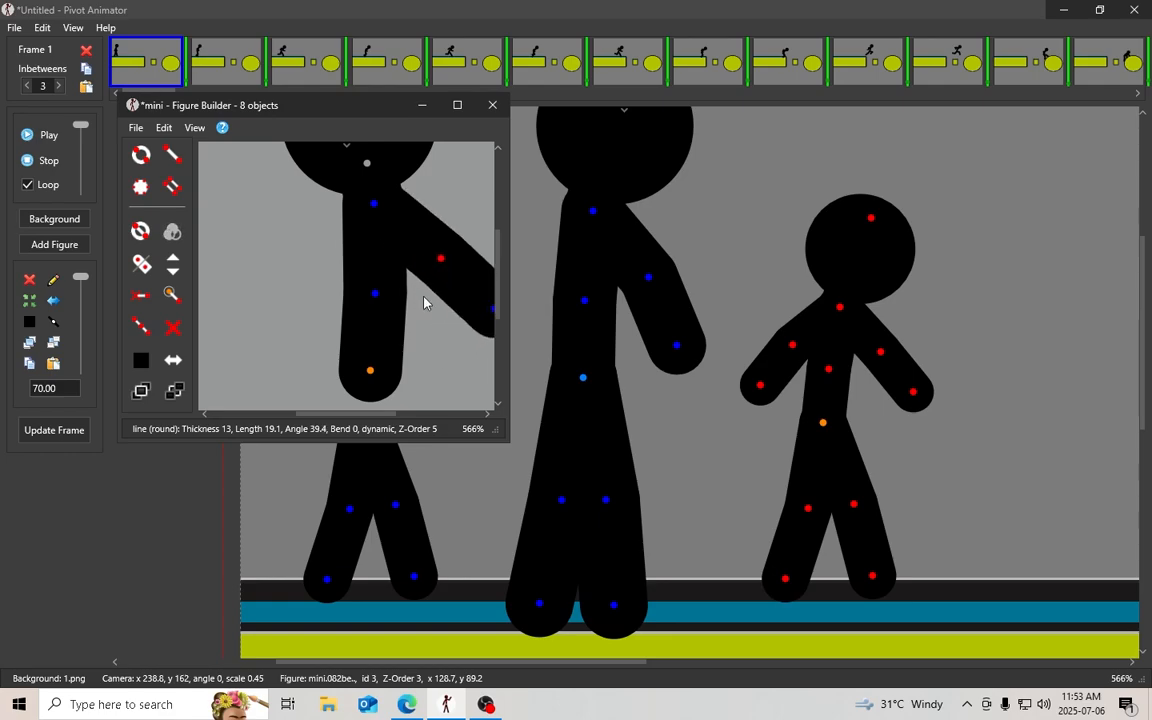
pyautogui.click(375, 205)
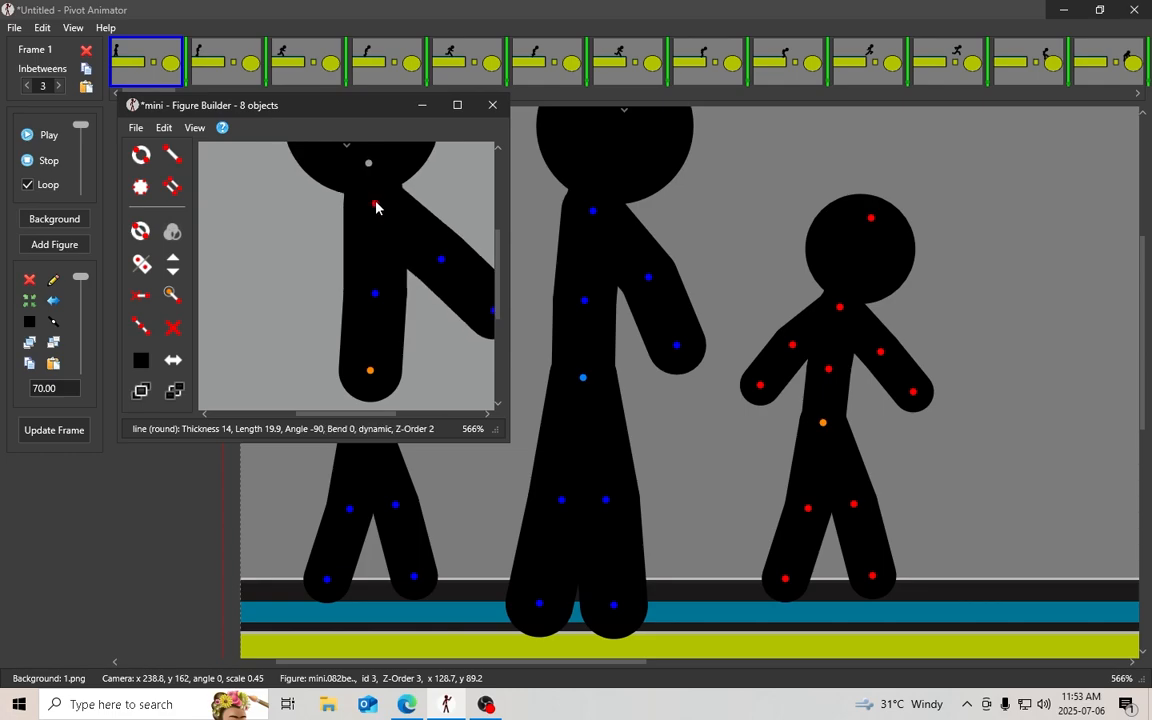
pyautogui.click(173, 296)
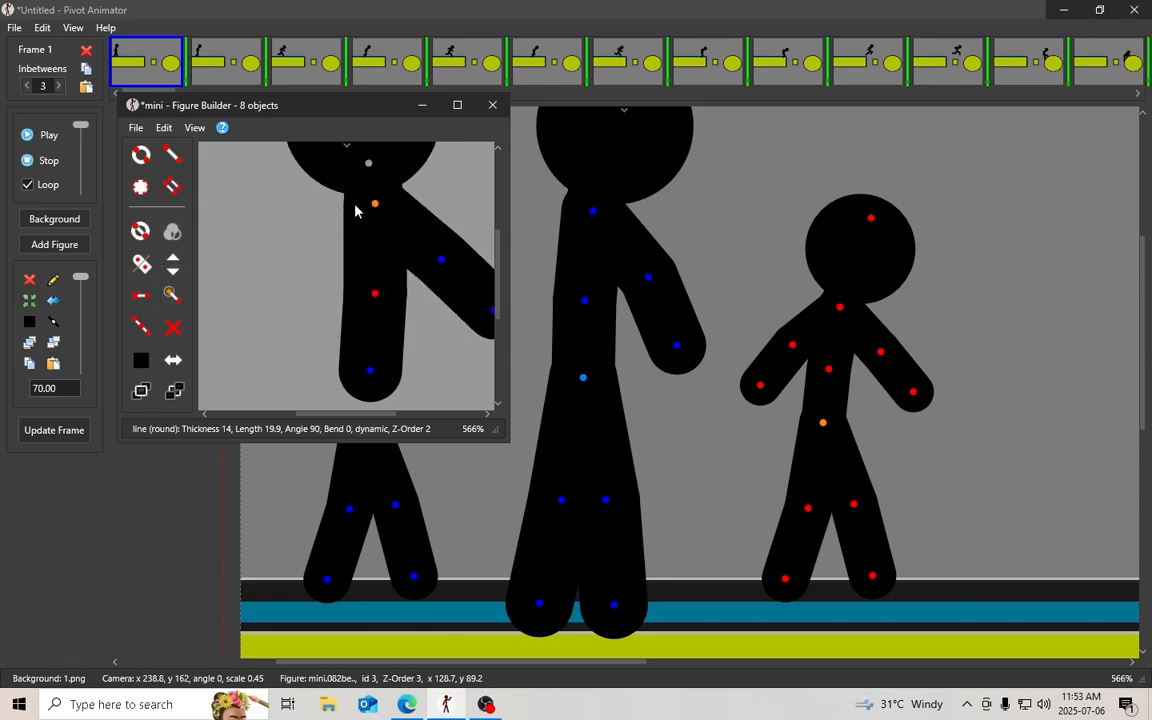
# Delete the torso, neck and head pieces so that only the two arm segments remain
pyautogui.click(370, 371)
pyautogui.press('Delete')
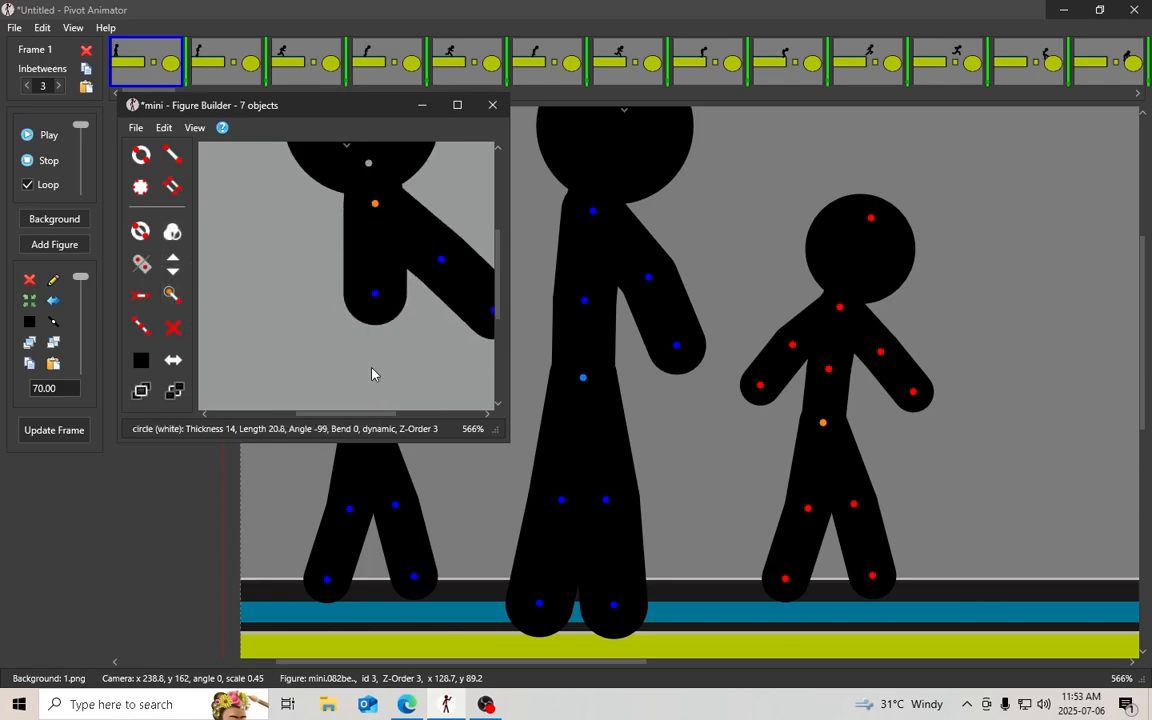
pyautogui.click(375, 293)
pyautogui.press('Delete')
pyautogui.press('Delete')
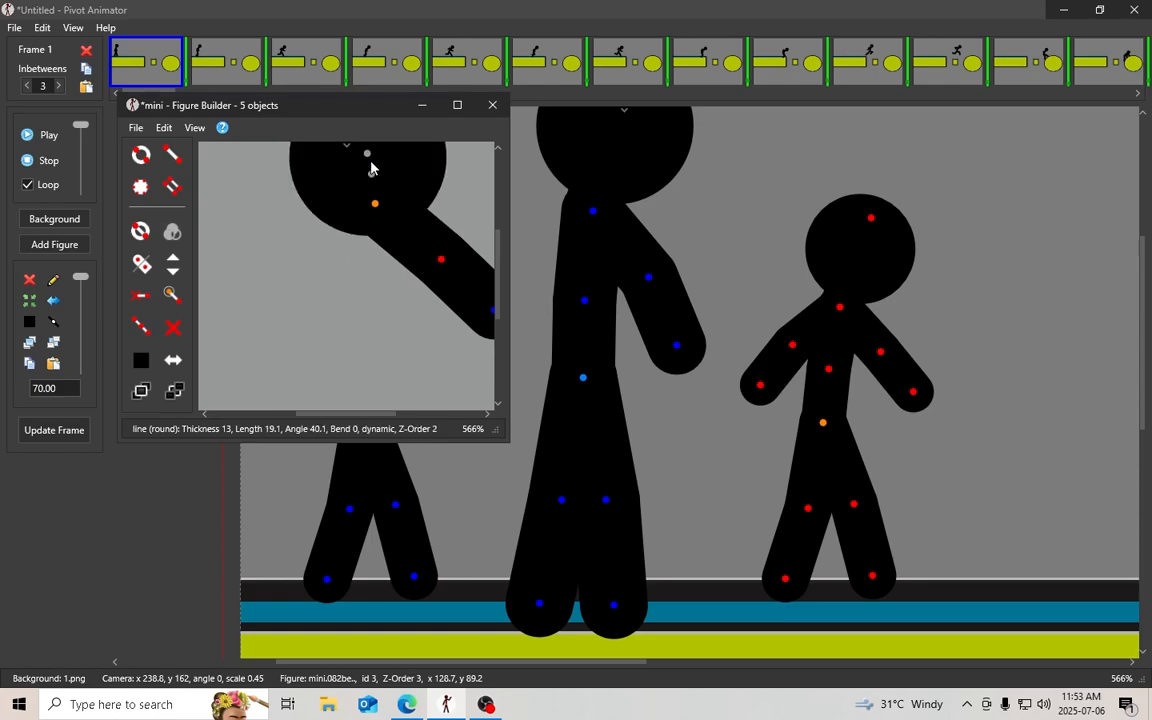
pyautogui.press('Delete')
pyautogui.press('Delete')
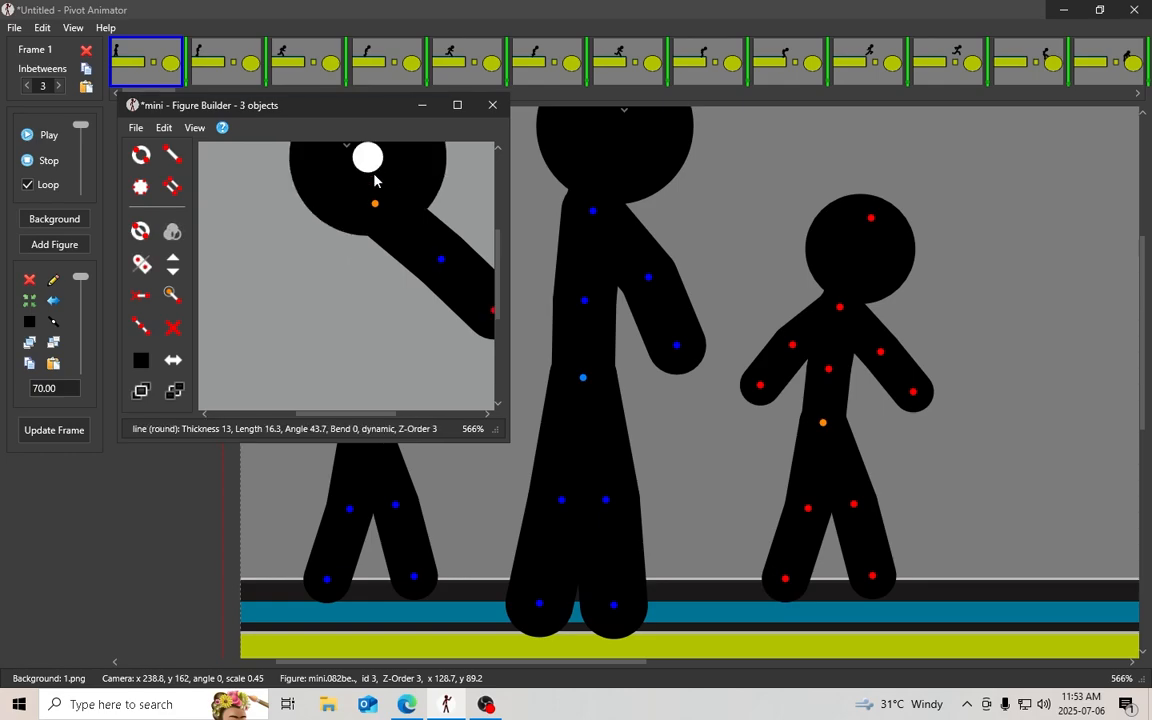
pyautogui.click(375, 174)
pyautogui.scroll(-1, 430, 233)
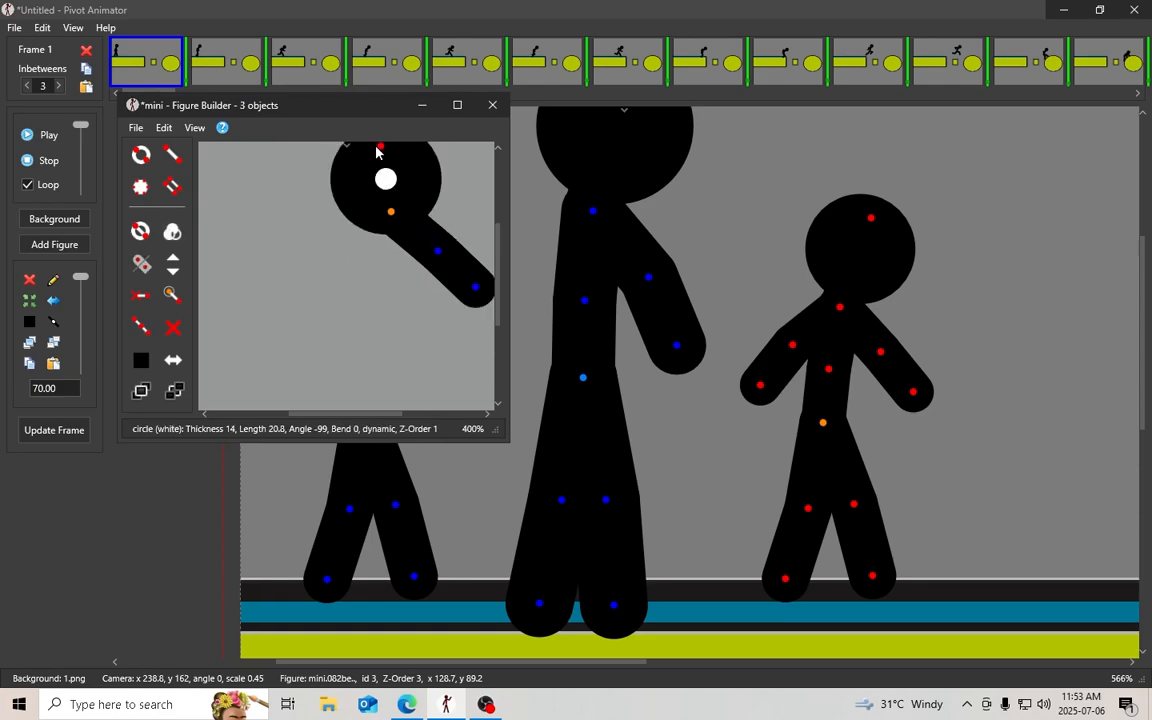
pyautogui.press('Delete')
pyautogui.scroll(1, 418, 228)
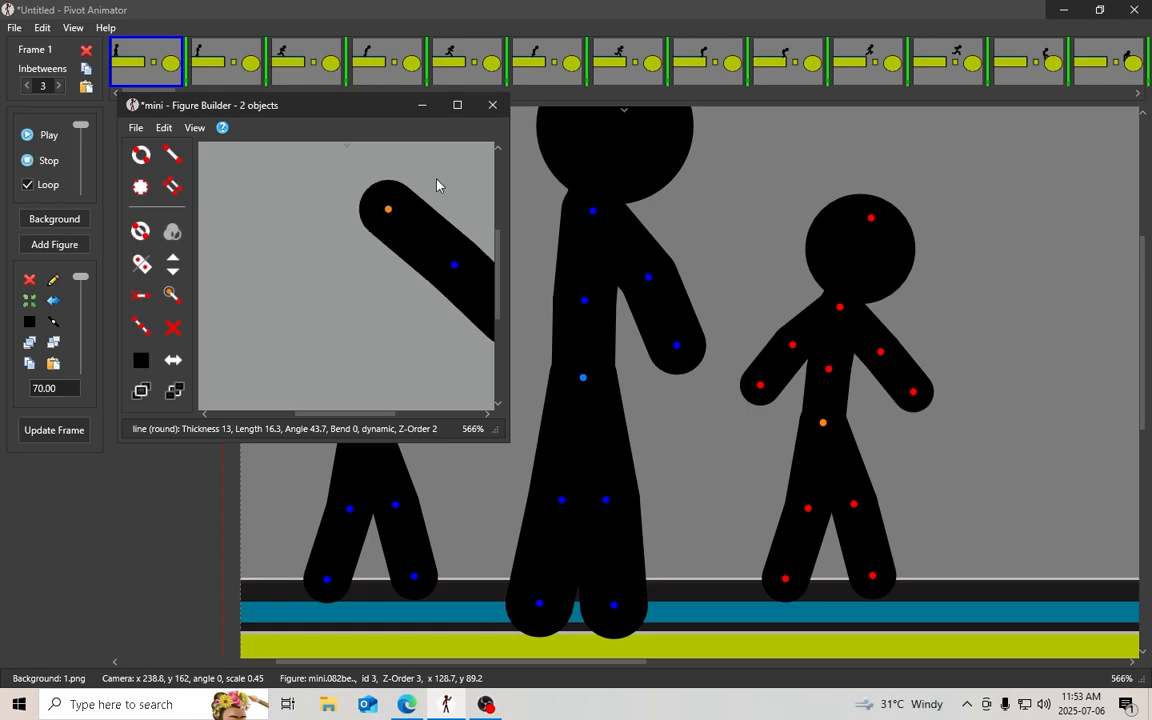
# Move the arm clear in the Figure Builder and add it to the animation under the name "arm"
pyautogui.moveTo(401, 197); pyautogui.dragTo(235, 190)
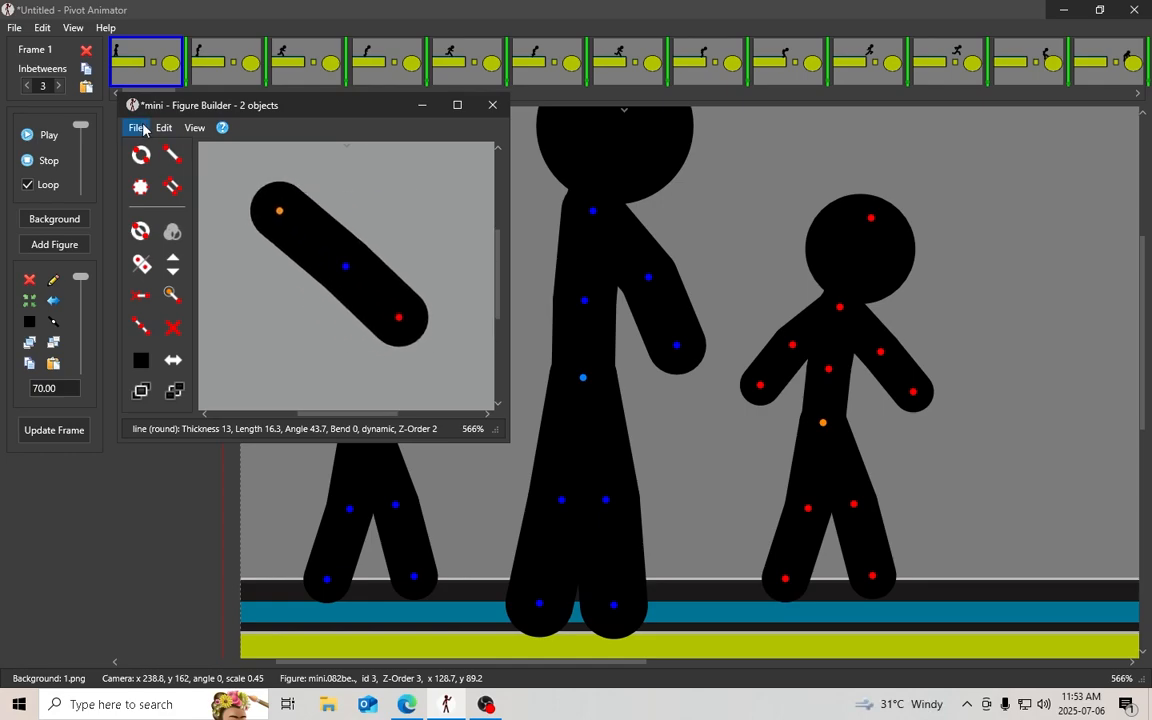
pyautogui.click(136, 127)
pyautogui.click(165, 227)
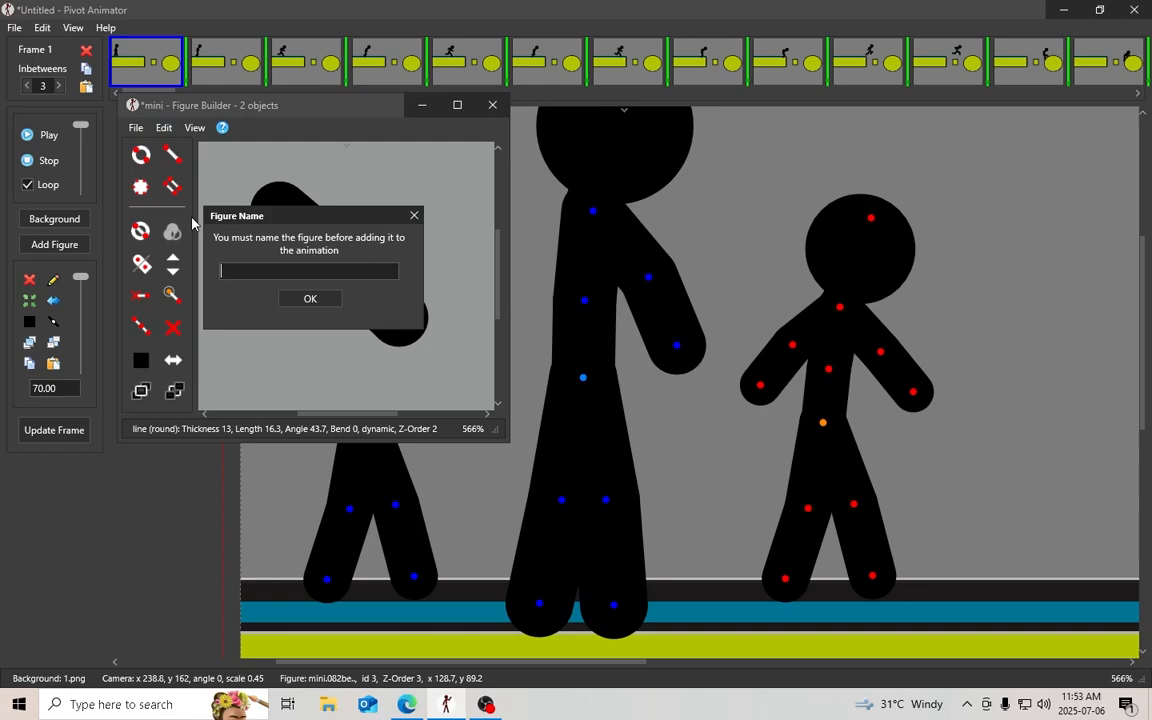
pyautogui.write('arm')
pyautogui.press('Return')
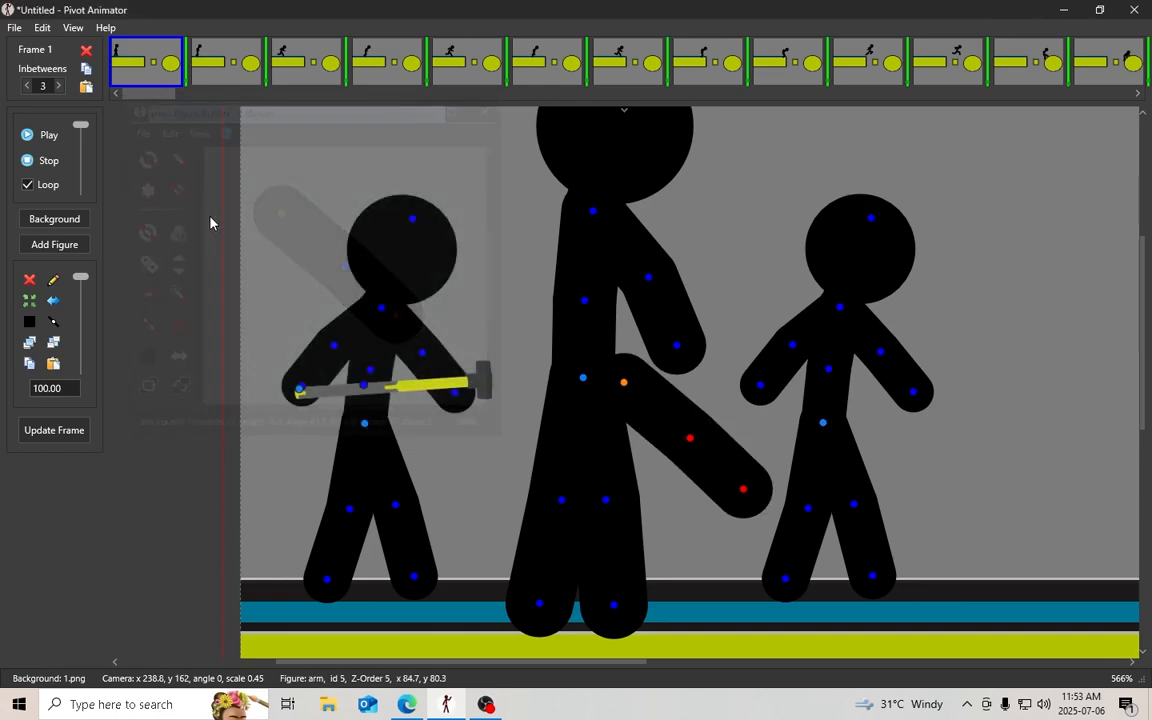
# Place the separate arm at the large one-armed figure's shoulder and swing it down on the armless side
pyautogui.moveTo(623, 383); pyautogui.dragTo(534, 219)
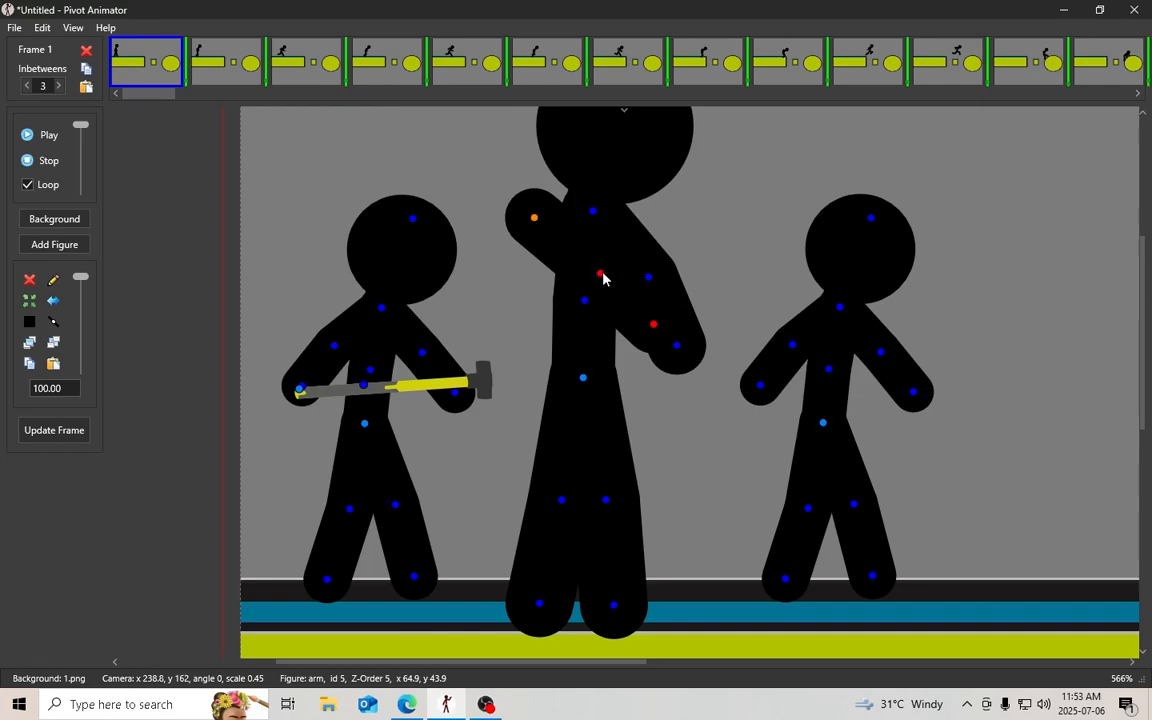
pyautogui.moveTo(601, 275); pyautogui.dragTo(504, 296)
pyautogui.moveTo(534, 219); pyautogui.dragTo(572, 213)
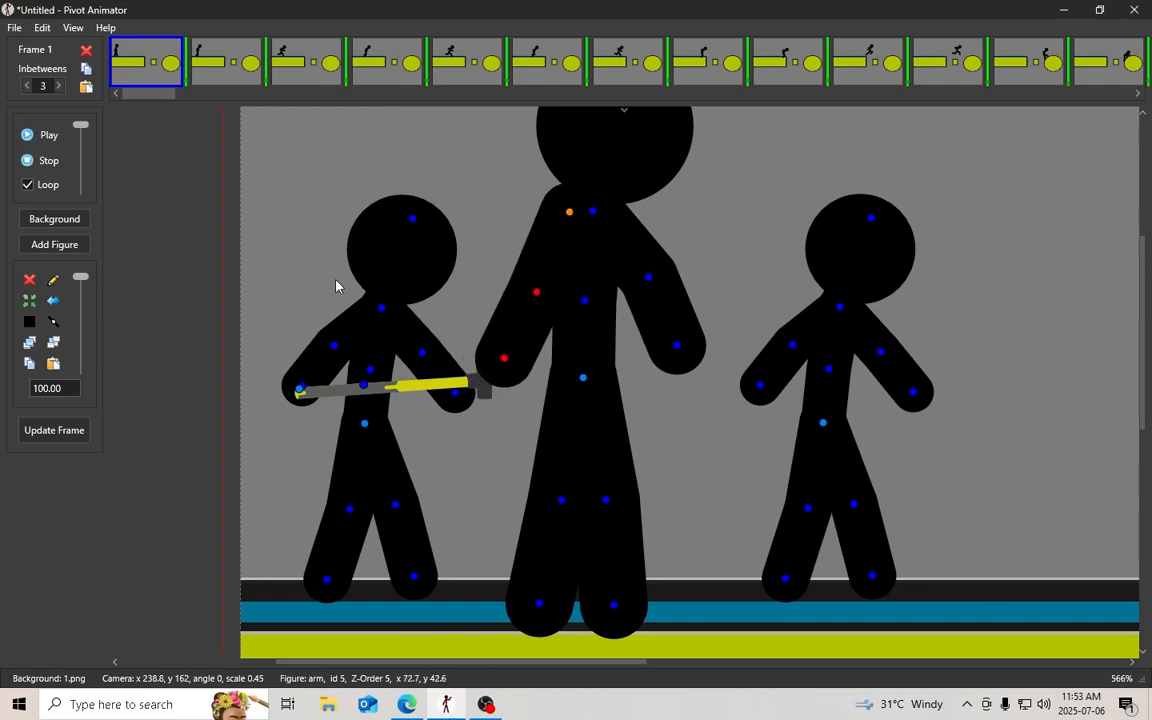
# Join the separate arm to the large figure's shoulder joint and swing it outward towards the hammer-holding figure
pyautogui.click(54, 326)
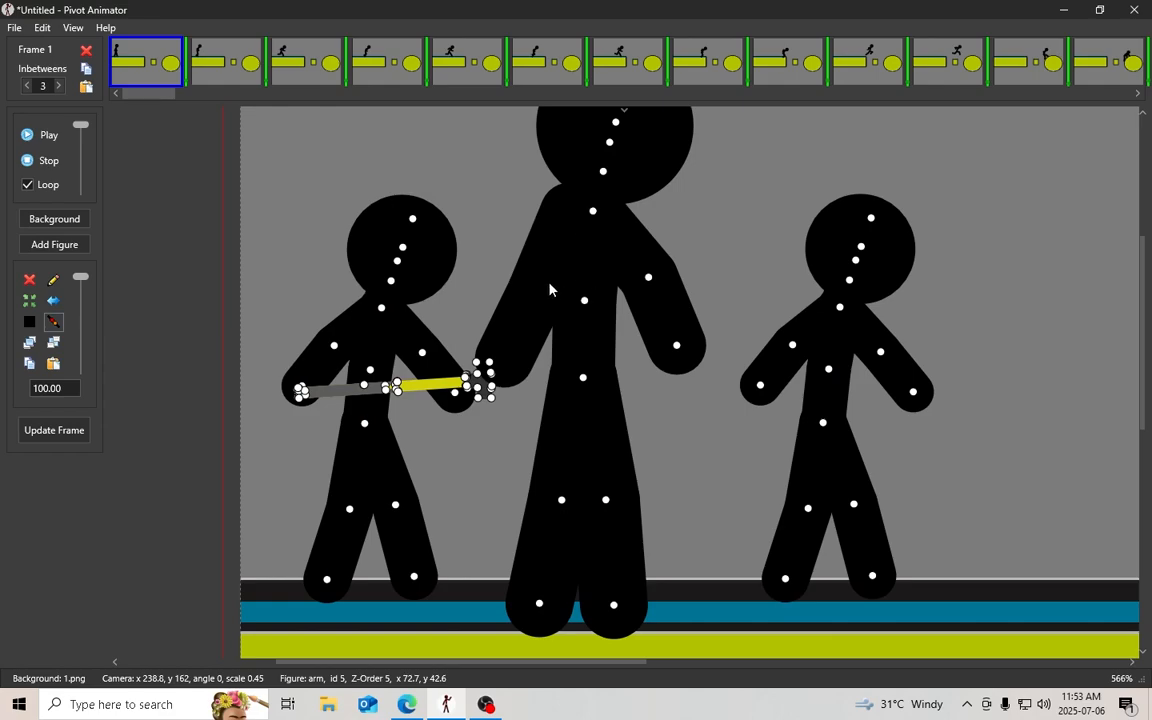
pyautogui.click(593, 213)
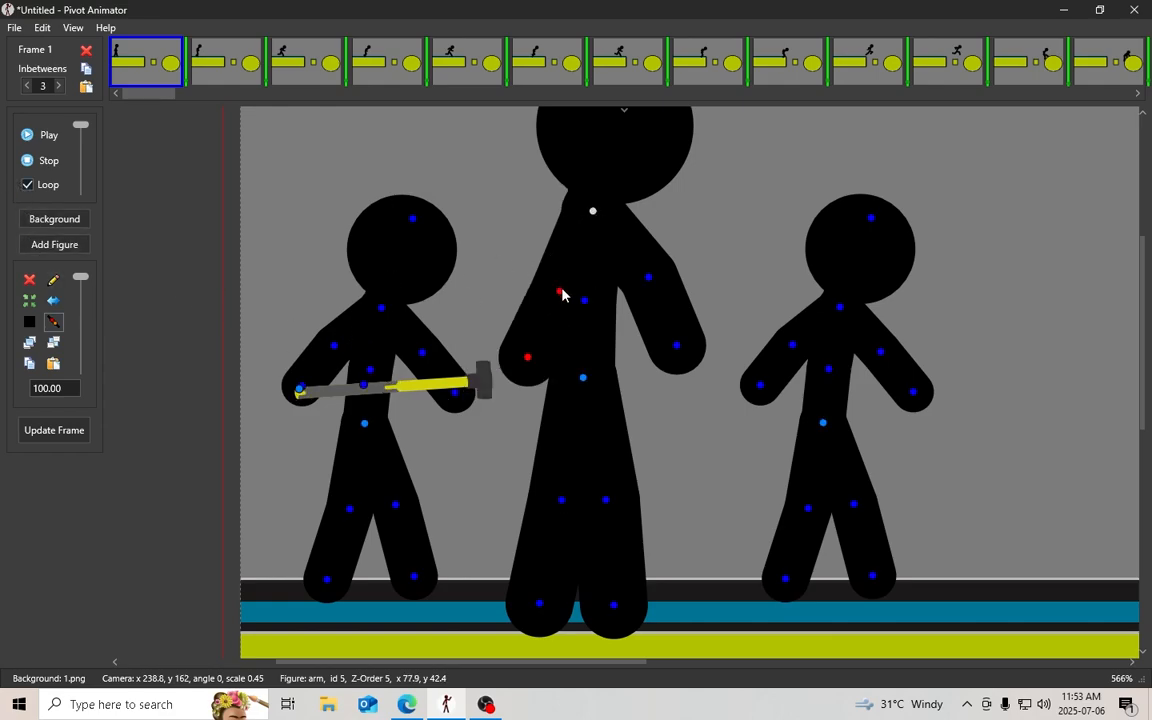
pyautogui.moveTo(560, 291); pyautogui.dragTo(487, 320)
pyautogui.moveTo(517, 265); pyautogui.dragTo(524, 278)
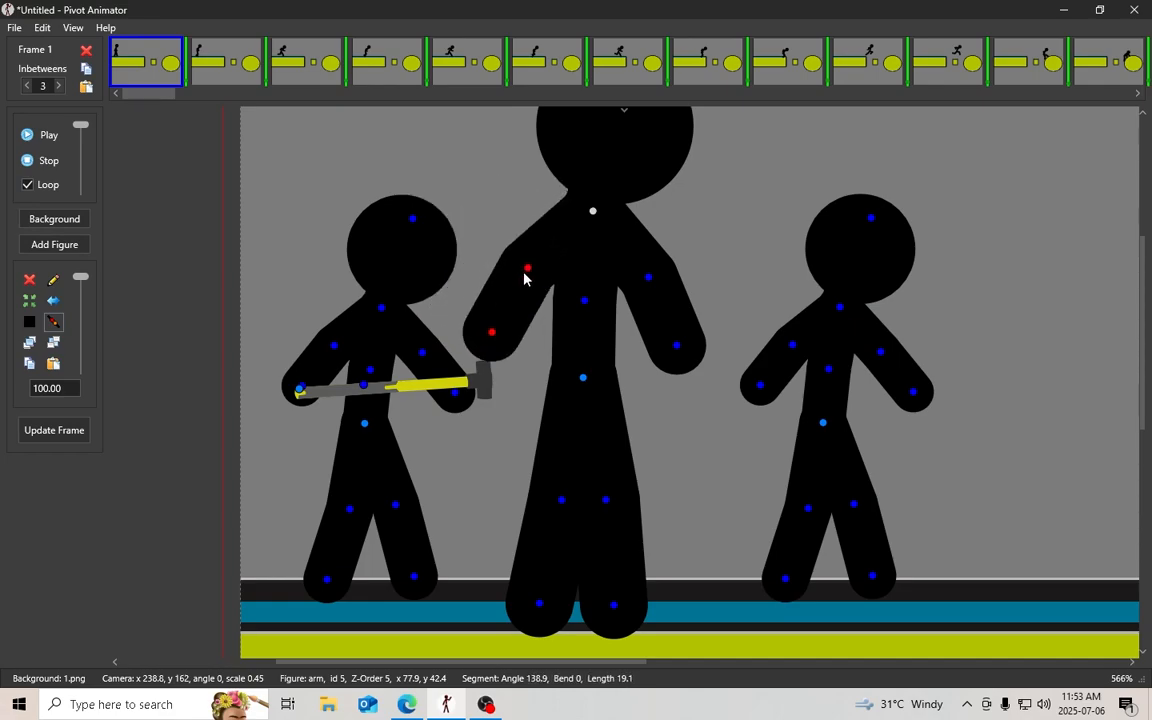
# Move the sledgehammer into the large figure's joined-arm hand, raise it to Z-Order 4, and bend that forearm inward
pyautogui.moveTo(298, 393); pyautogui.dragTo(499, 341)
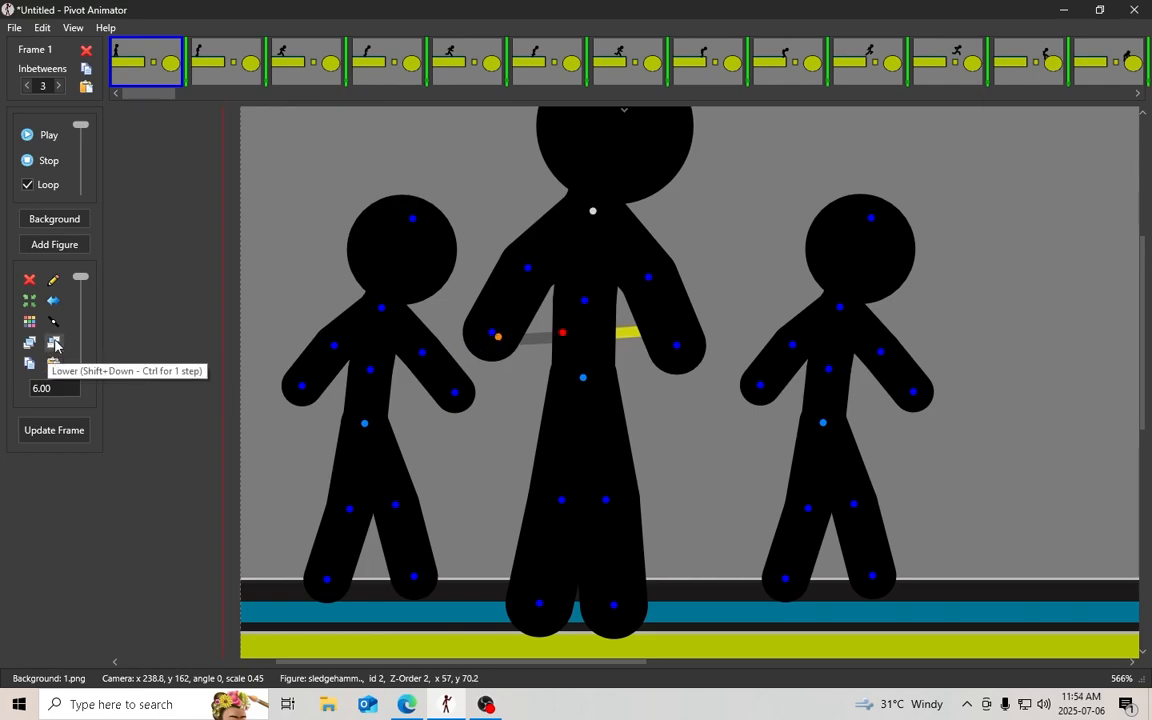
pyautogui.click(33, 345)
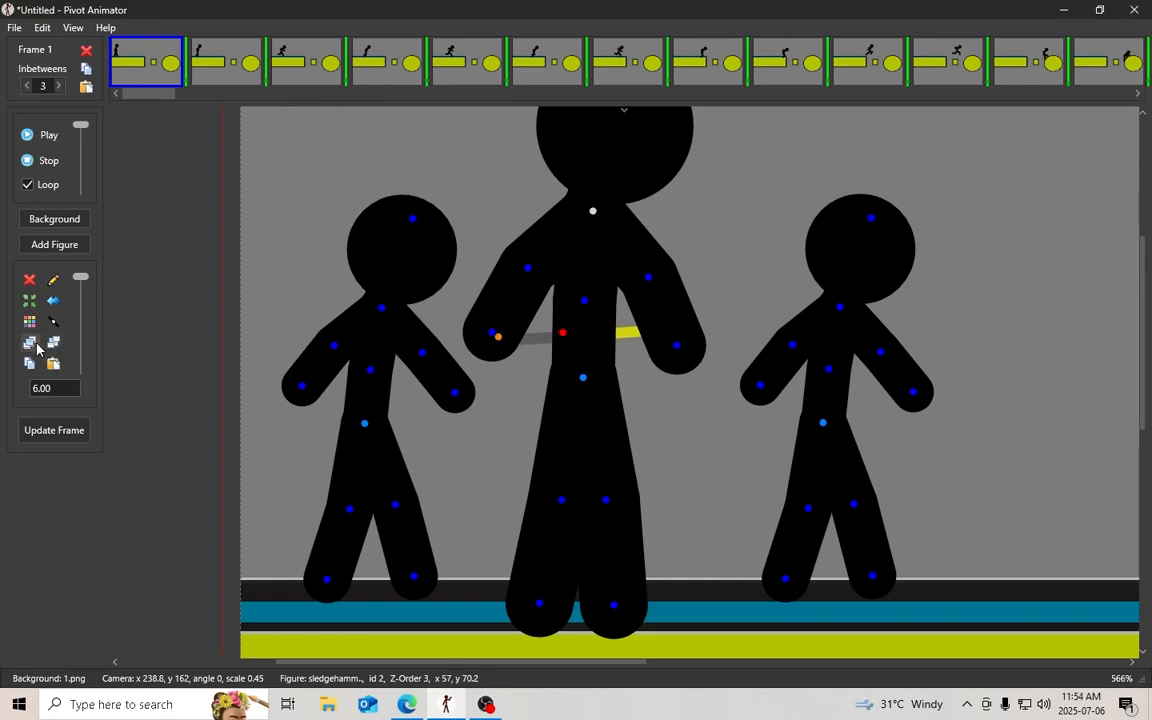
pyautogui.click(36, 345)
pyautogui.click(494, 334)
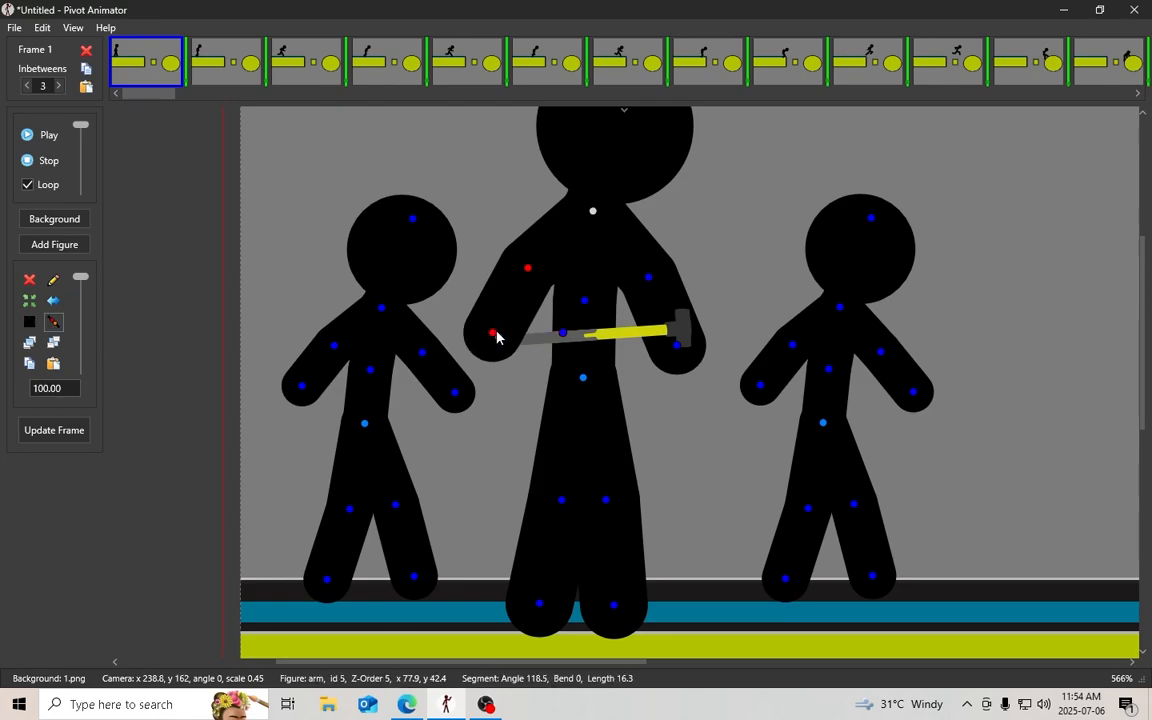
pyautogui.moveTo(497, 337); pyautogui.dragTo(511, 342)
pyautogui.scroll(2, 511, 282)
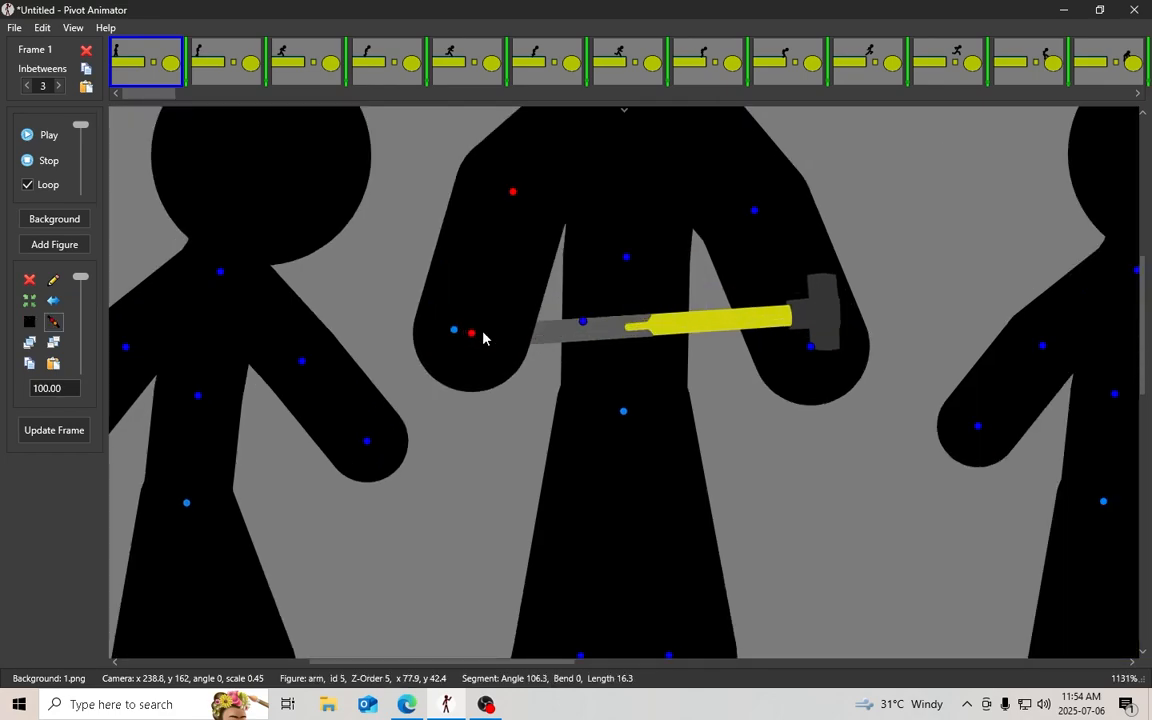
pyautogui.scroll(-1, 800, 342)
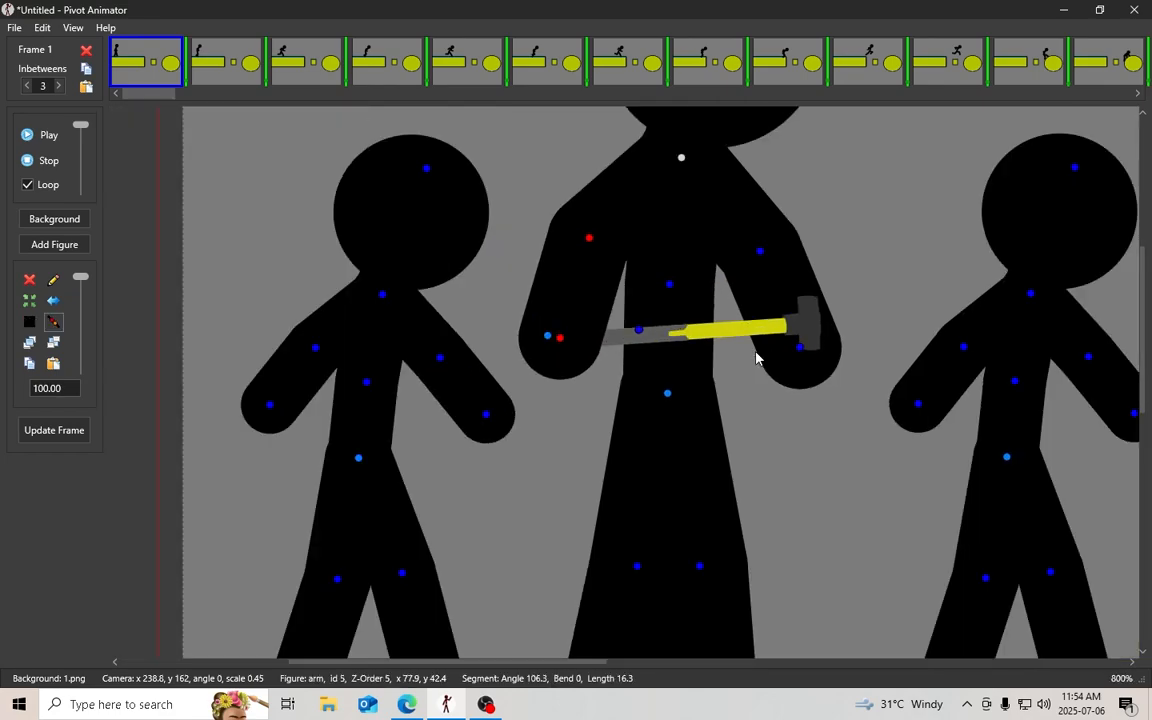
# Scale the sledgehammer up to 8%
pyautogui.click(638, 330)
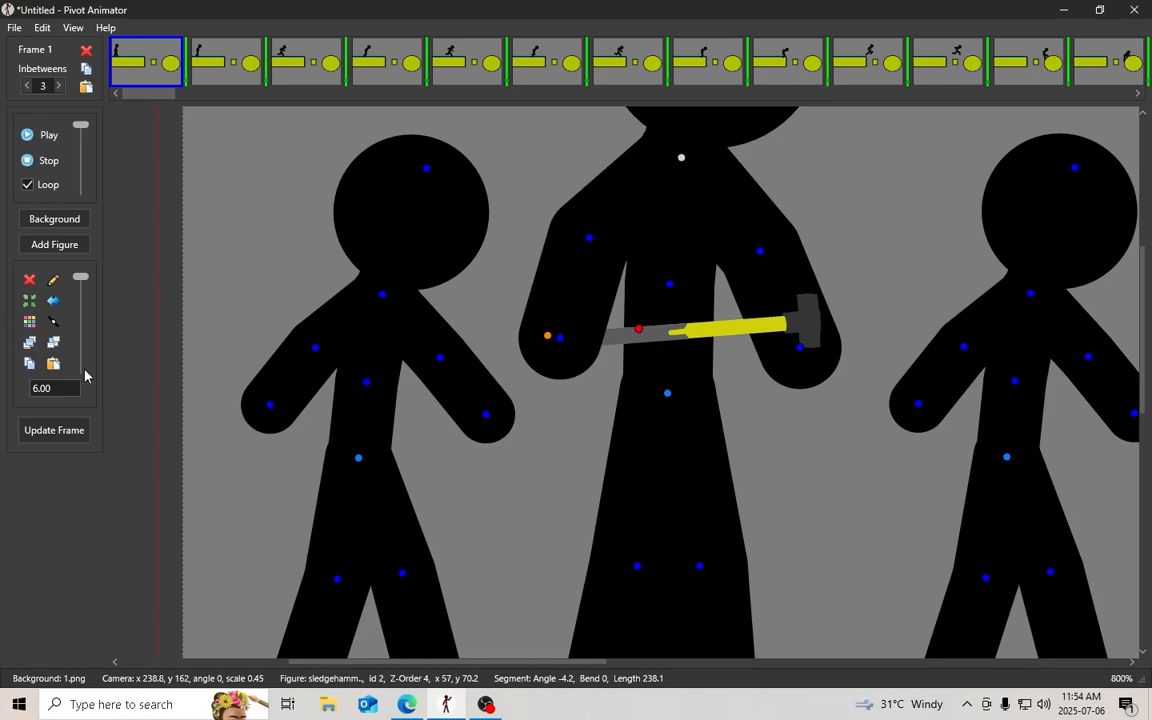
pyautogui.scroll(-6, 46, 390)
pyautogui.scroll(7, 45, 390)
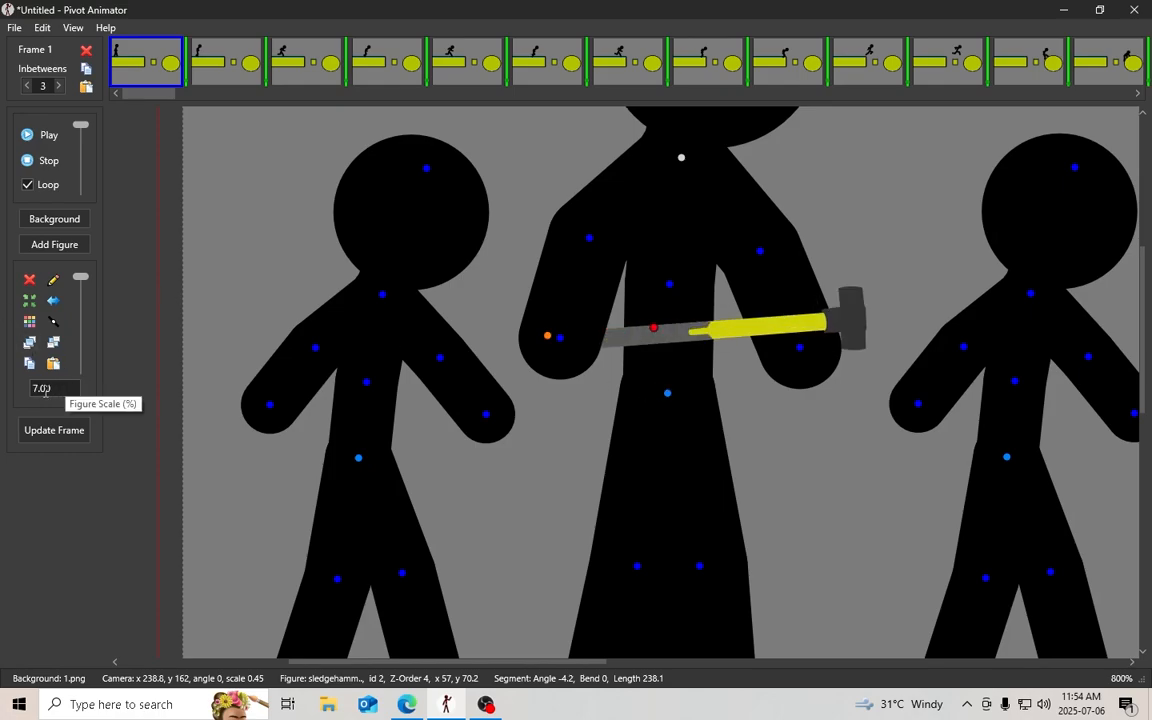
pyautogui.scroll(1, 45, 390)
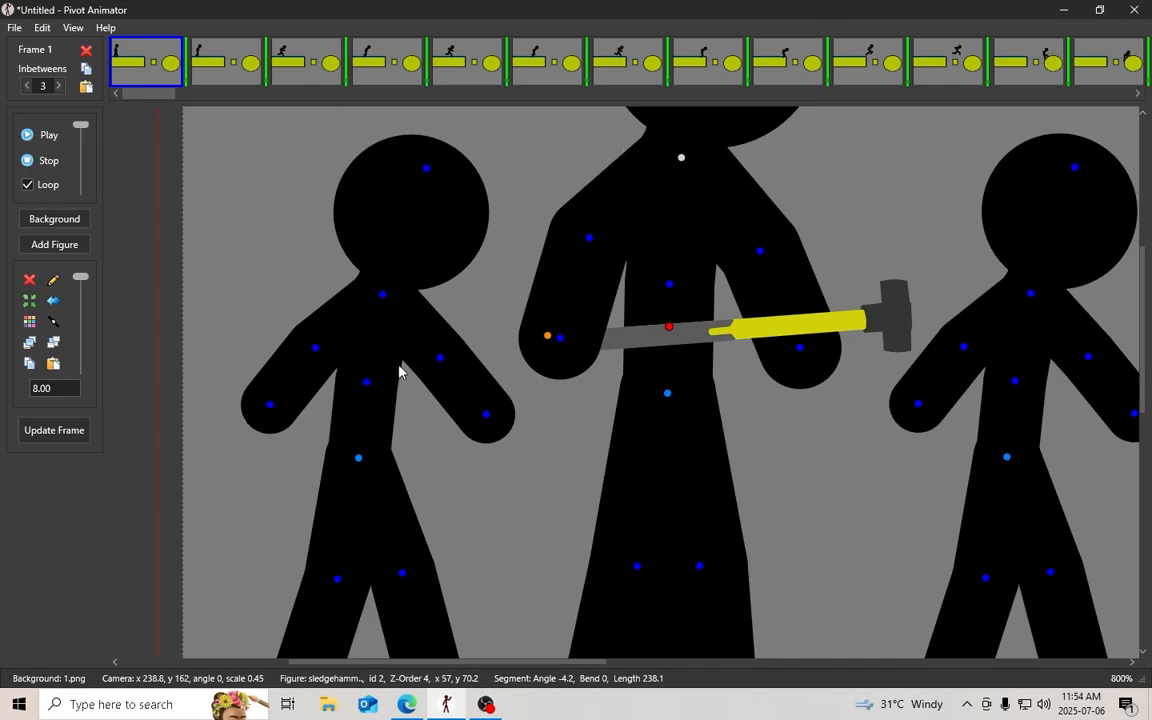
pyautogui.click(360, 460)
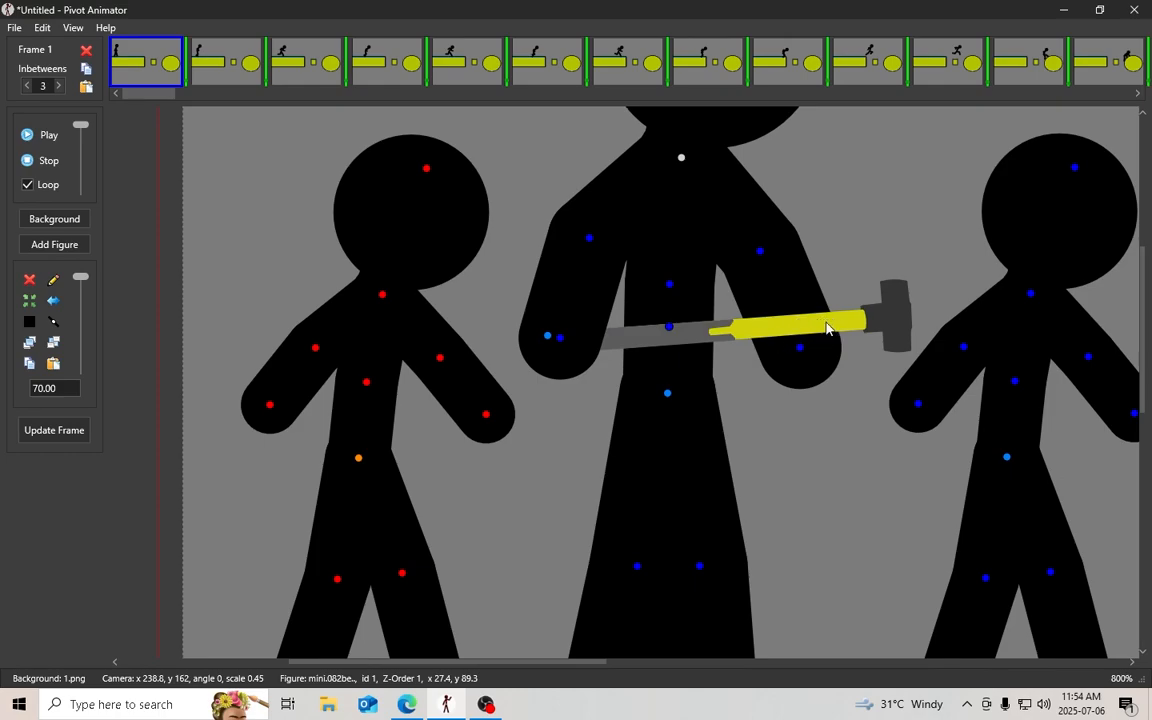
# Bend the large figure's own arm towards the handle and tilt the sledgehammer up to about 11 degrees to meet its hand
pyautogui.moveTo(800, 348); pyautogui.dragTo(791, 317)
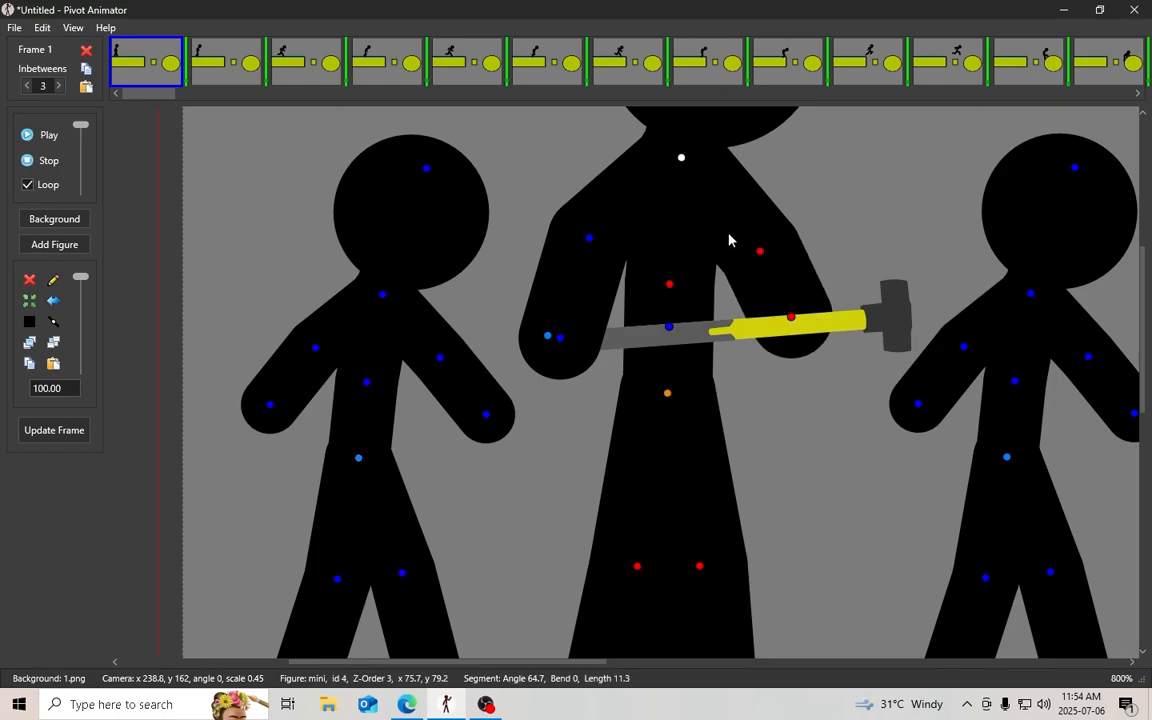
pyautogui.moveTo(758, 251); pyautogui.dragTo(749, 246)
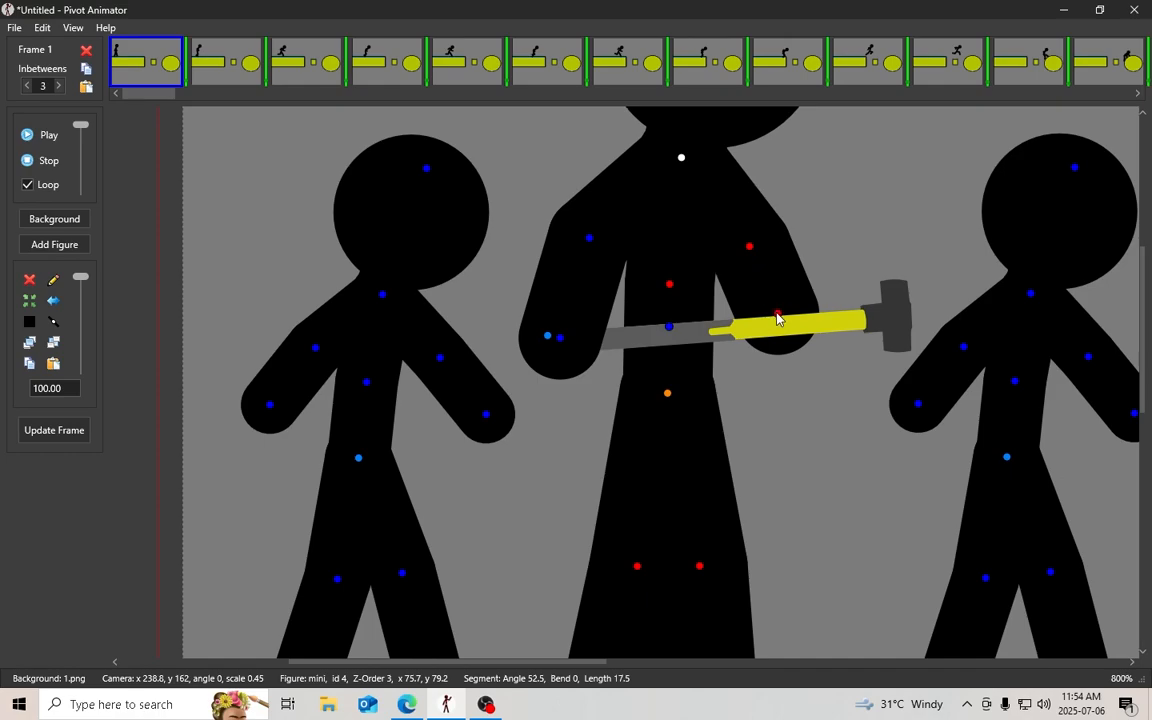
pyautogui.moveTo(779, 311); pyautogui.dragTo(730, 258)
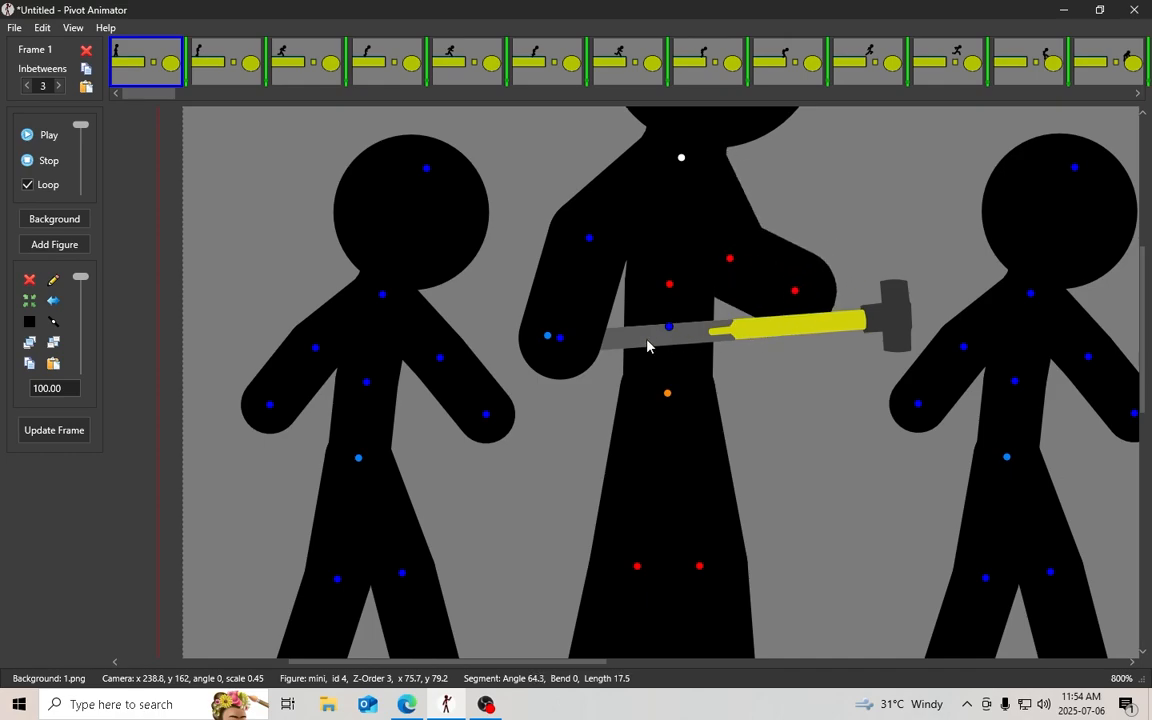
pyautogui.moveTo(670, 327); pyautogui.dragTo(665, 313)
pyautogui.scroll(-1, 665, 342)
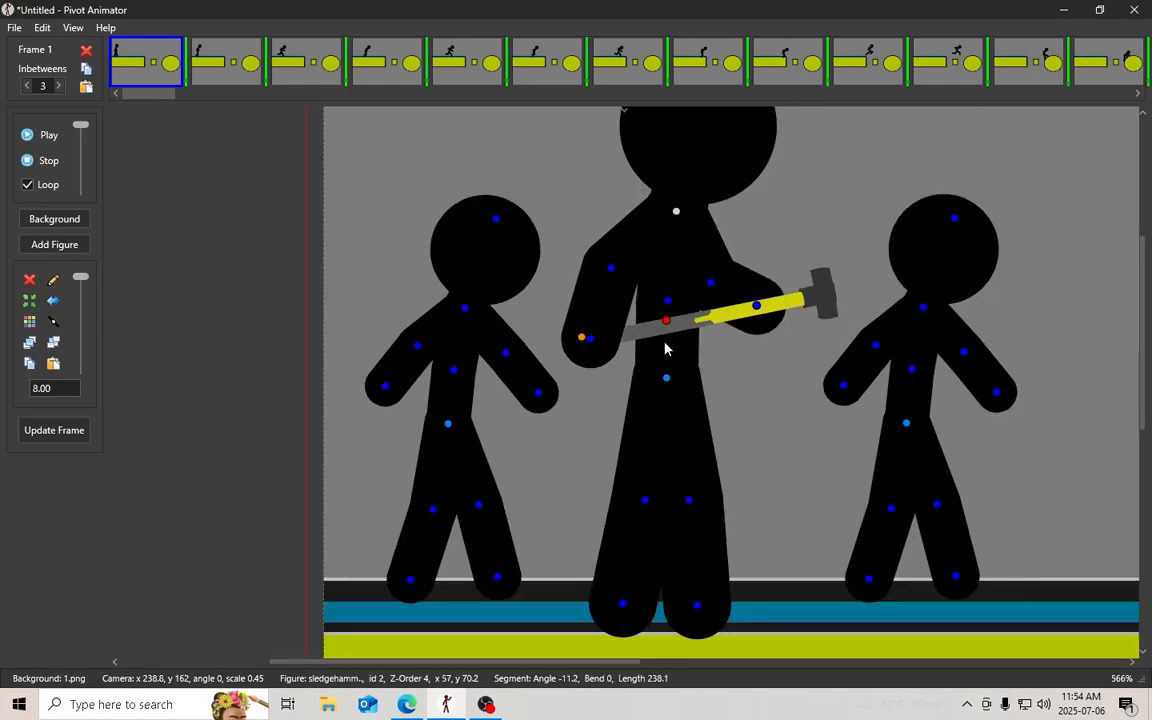
pyautogui.moveTo(799, 195); pyautogui.dragTo(709, 225)
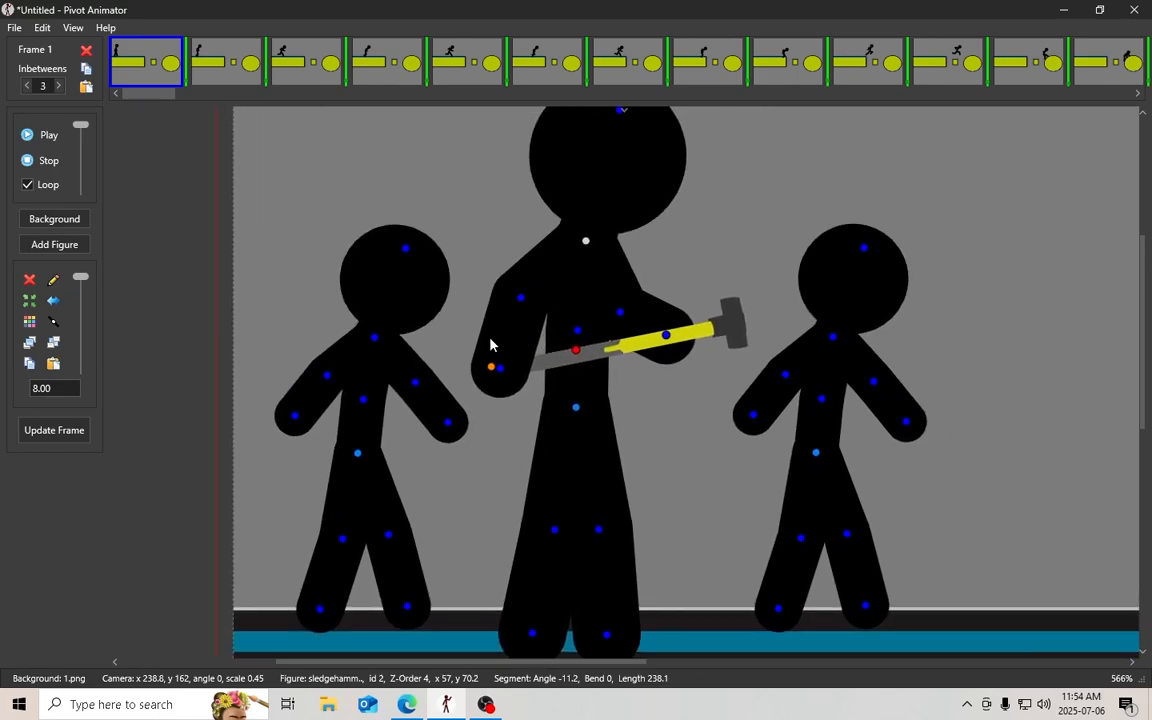
# Place the sledgehammer in the small figure's hand and straighten that figure's torso upright
pyautogui.moveTo(500, 369); pyautogui.dragTo(270, 420)
pyautogui.click(576, 350)
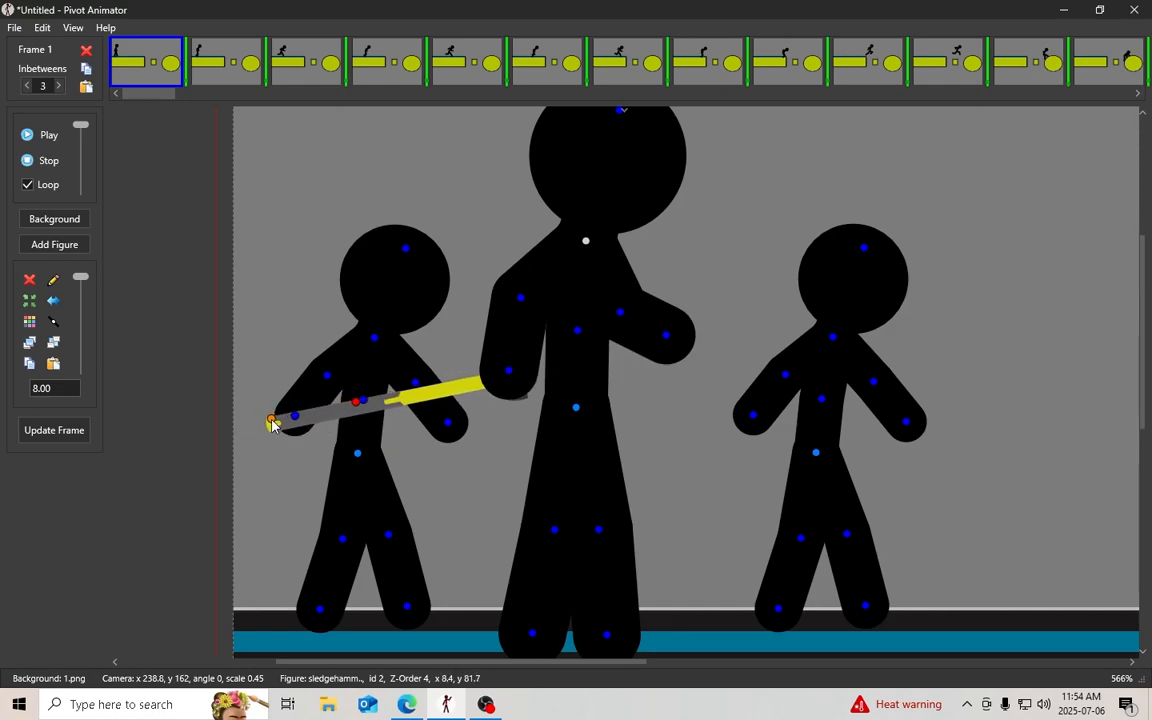
pyautogui.click(362, 404)
pyautogui.moveTo(360, 409); pyautogui.dragTo(359, 408)
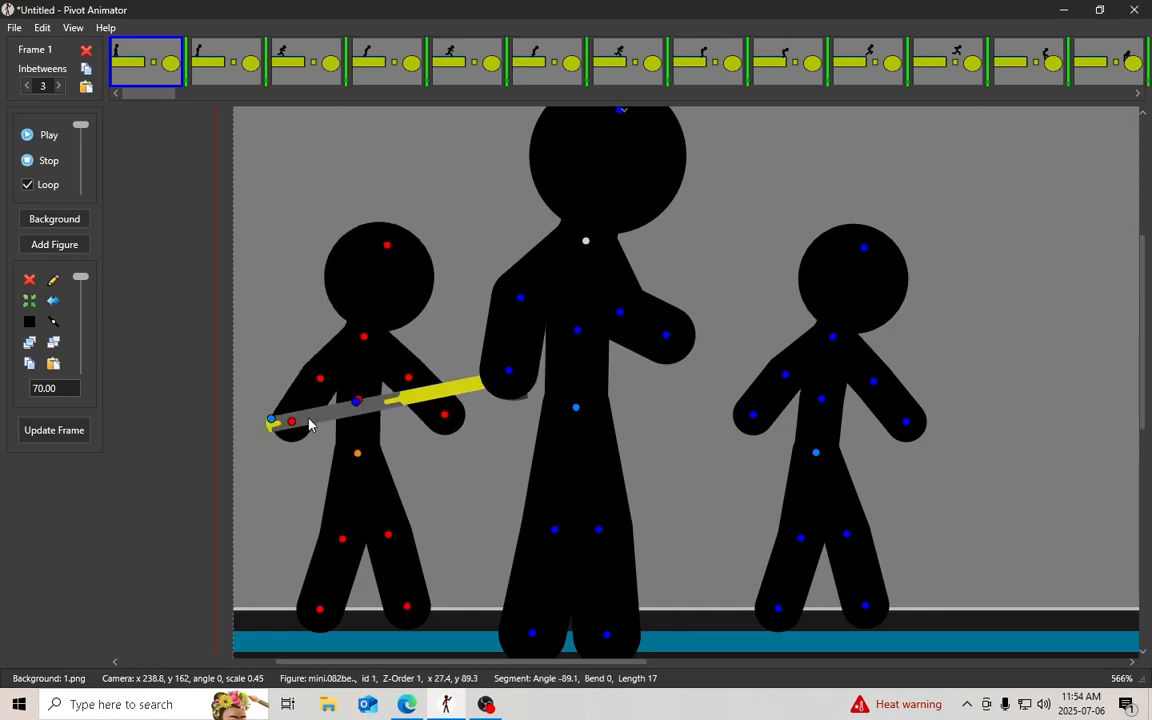
# Move the sledgehammer back to the large figure, with its handle end beside the joined arm's hand
pyautogui.moveTo(272, 420); pyautogui.dragTo(567, 351)
pyautogui.scroll(3, 279, 422)
pyautogui.scroll(-5, 701, 340)
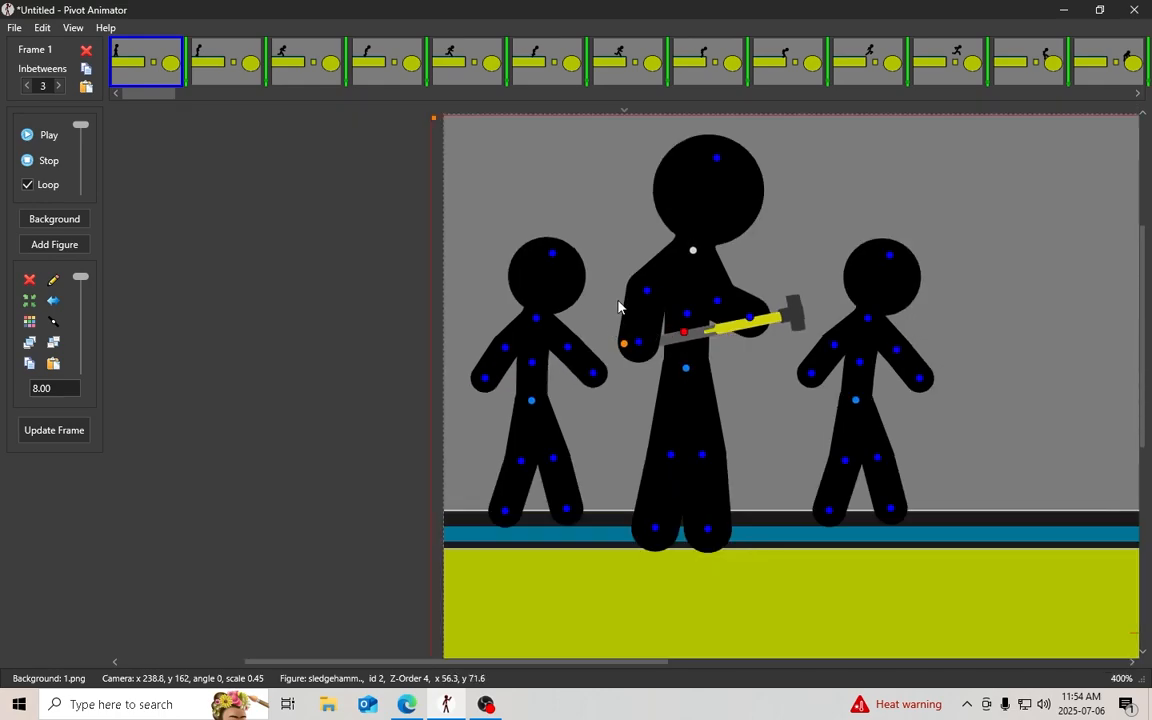
# Swing the joined arm forward across the large figure's chest and place the sledgehammer in both hands, tilted up about 45 degrees
pyautogui.moveTo(650, 296); pyautogui.dragTo(701, 292)
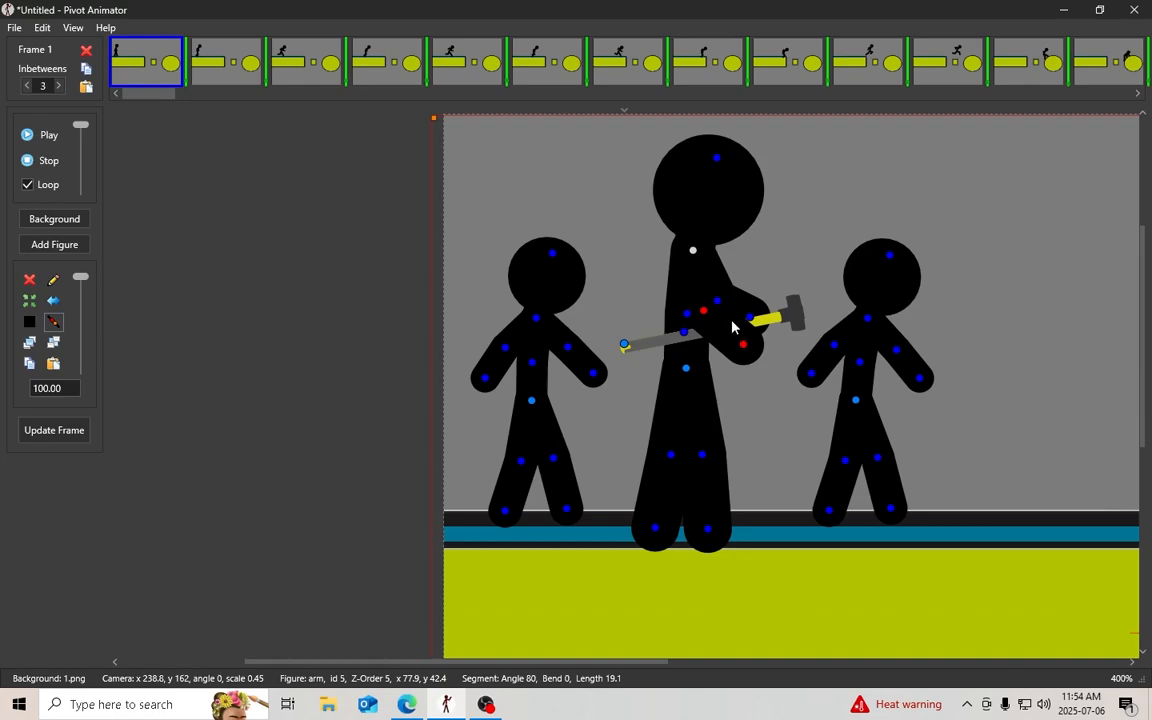
pyautogui.moveTo(688, 336); pyautogui.dragTo(733, 329)
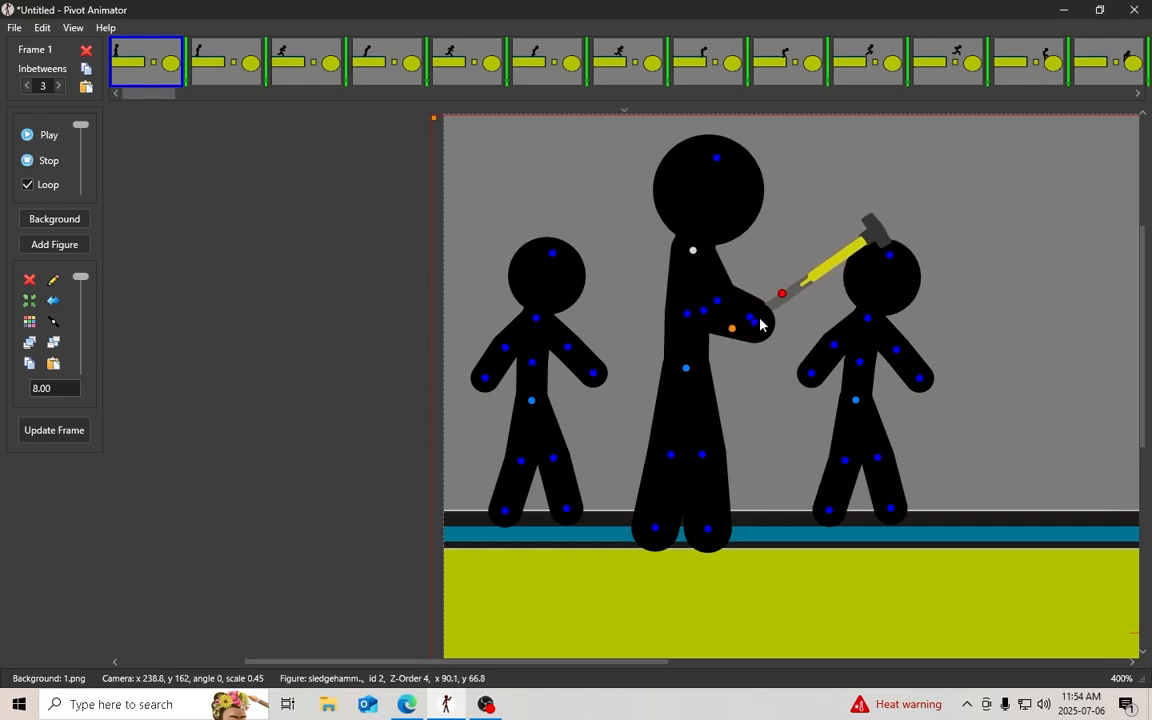
pyautogui.moveTo(783, 296); pyautogui.dragTo(775, 297)
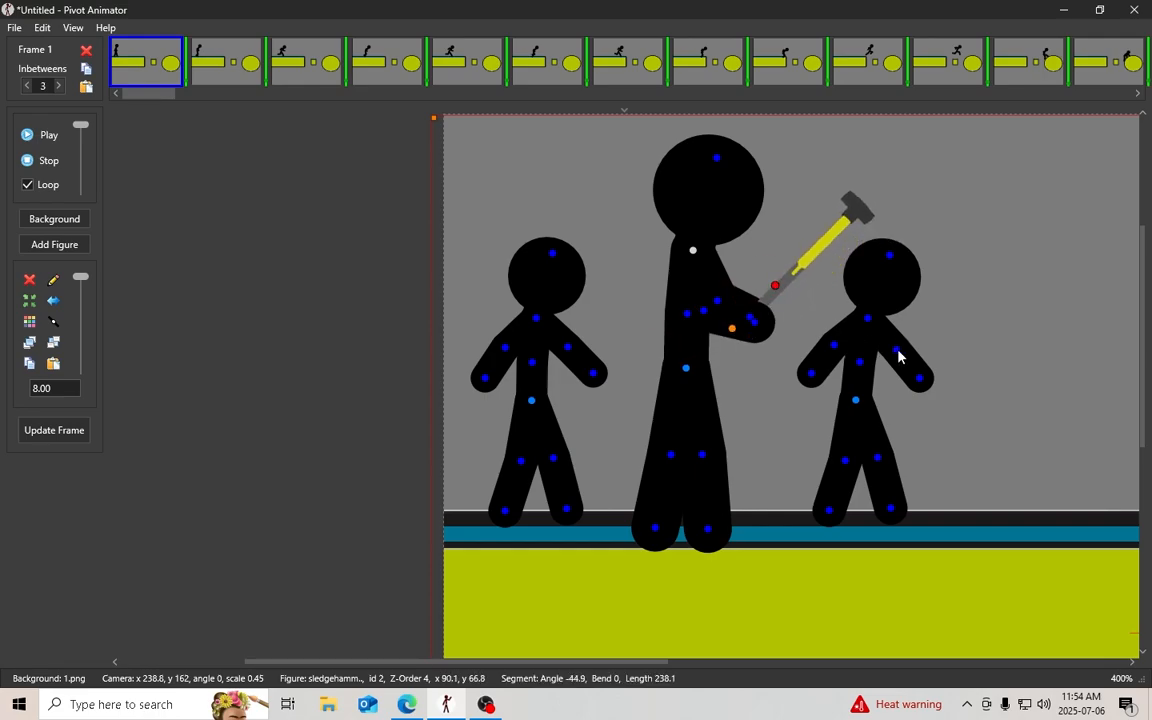
# Delete the spare small figure standing in front of the hammer-holding figure
pyautogui.click(857, 402)
pyautogui.press('Delete')
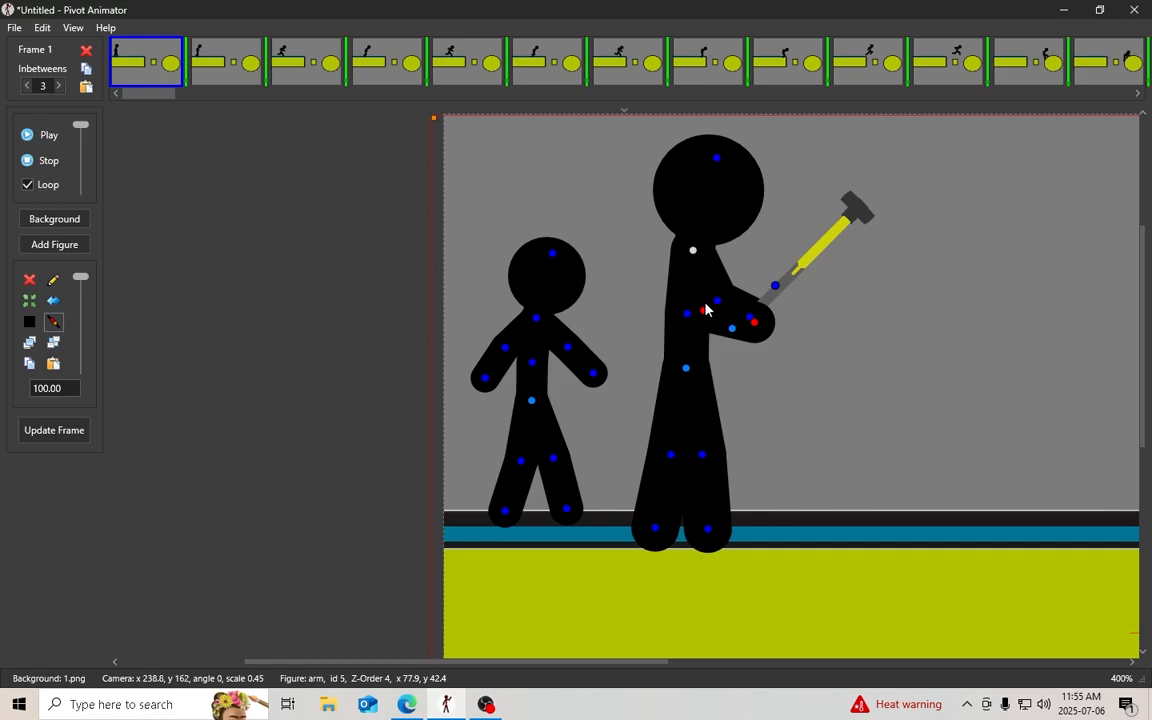
pyautogui.moveTo(707, 316)
pyautogui.mouseDown()
pyautogui.moveTo(648, 315)
pyautogui.moveTo(710, 309)
pyautogui.moveTo(698, 305)
pyautogui.mouseUp()
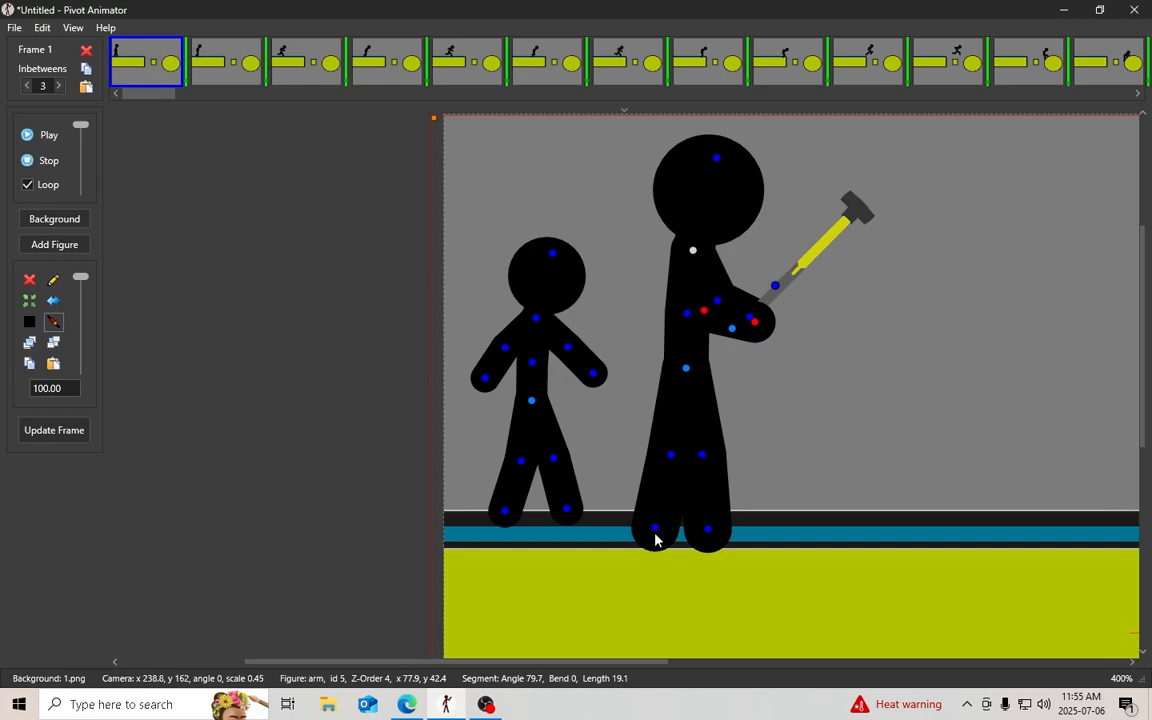
# Spread the large figure's legs into a walking stride and swing the small figure's rear arm forward
pyautogui.moveTo(650, 530); pyautogui.dragTo(637, 521)
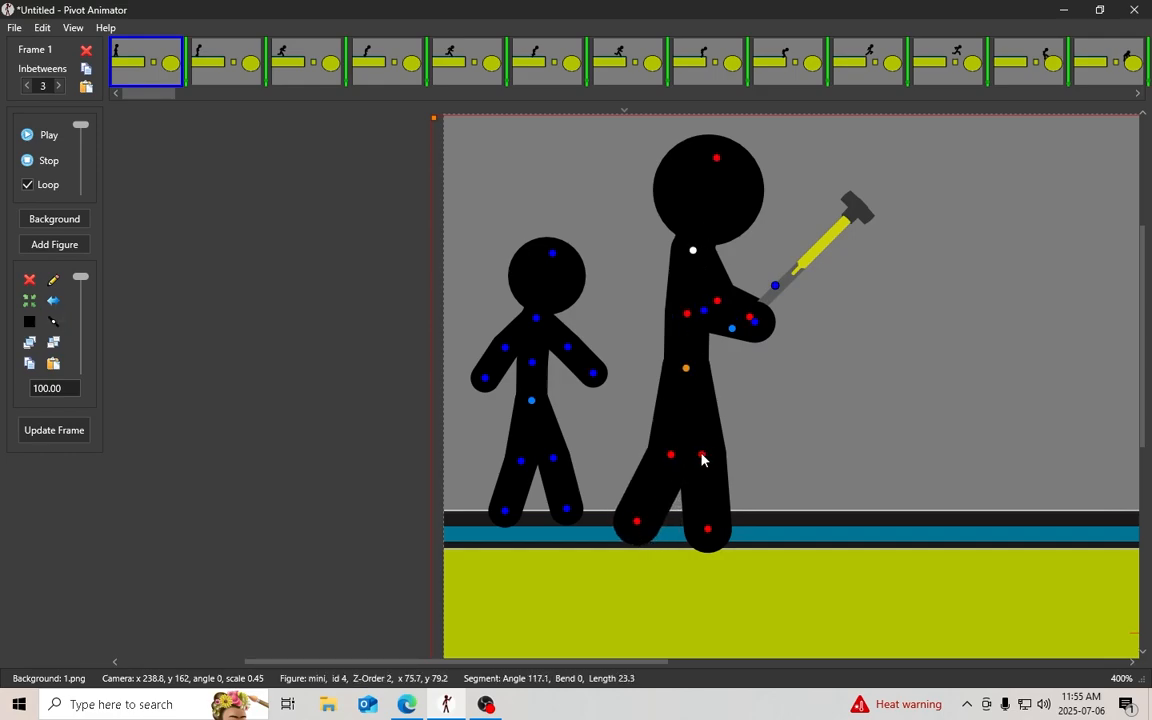
pyautogui.moveTo(703, 456); pyautogui.dragTo(742, 439)
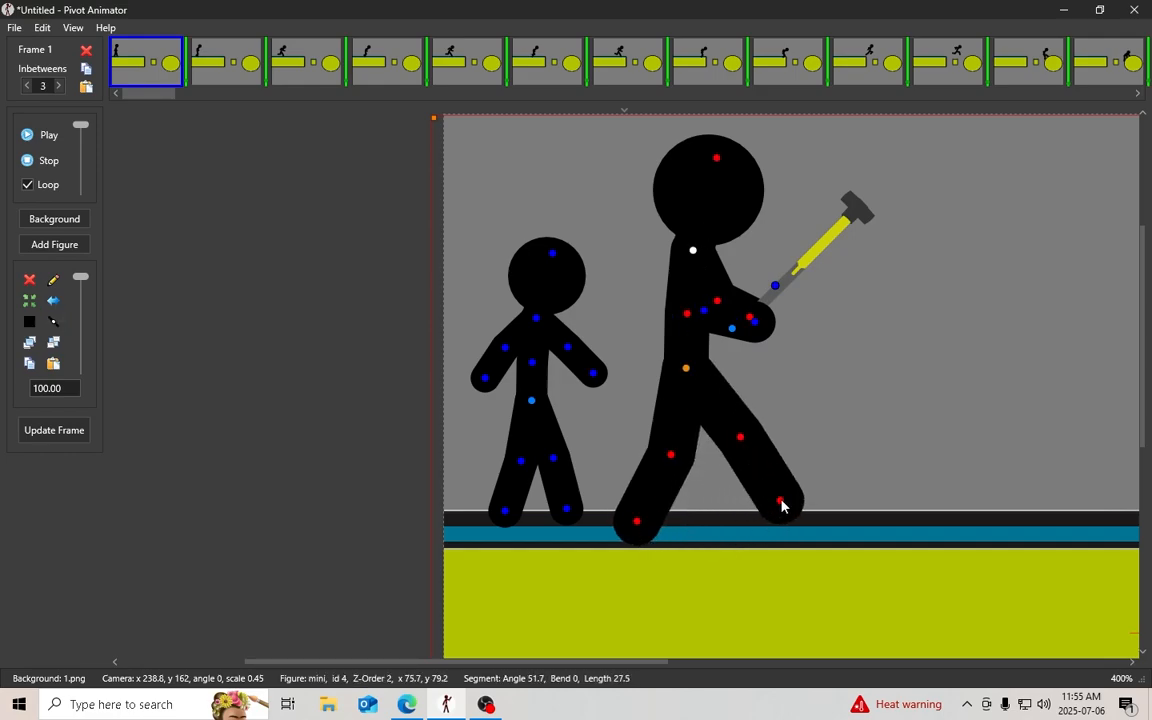
pyautogui.moveTo(778, 500); pyautogui.dragTo(756, 500)
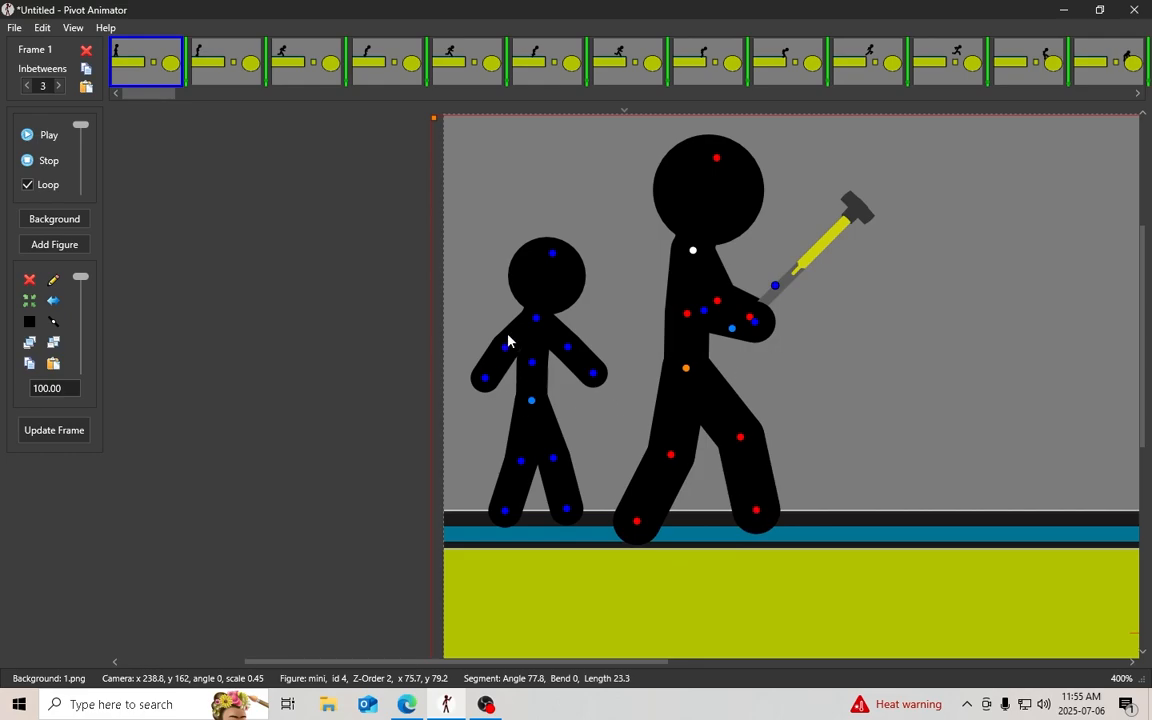
pyautogui.moveTo(507, 352); pyautogui.dragTo(558, 356)
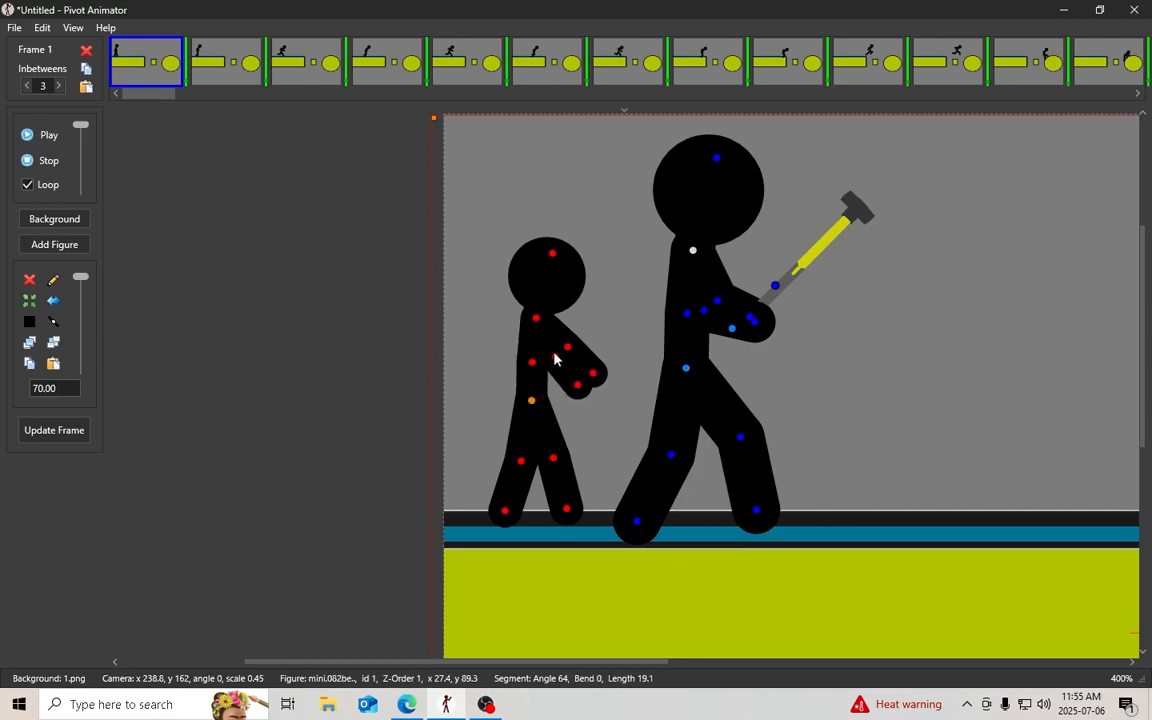
# Move the sledgehammer's handle end into the large figure's hands and send the hammer behind the figures to Z-Order 1
pyautogui.click(776, 286)
pyautogui.moveTo(780, 288); pyautogui.dragTo(751, 330)
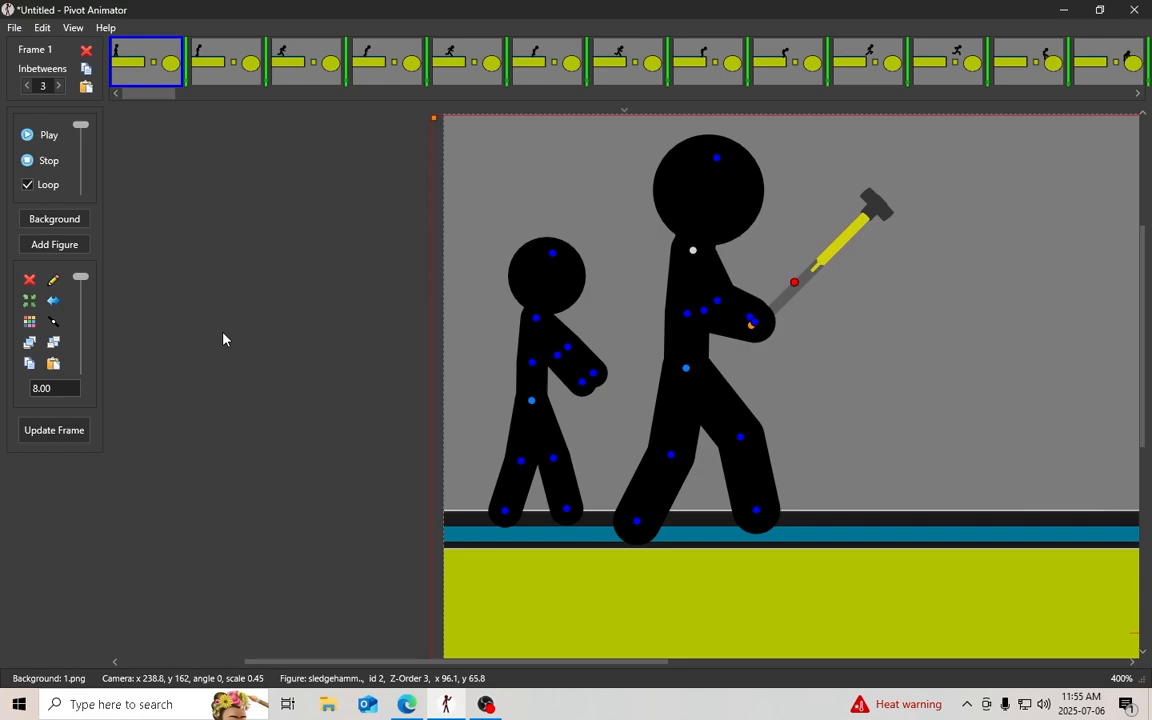
pyautogui.click(31, 343)
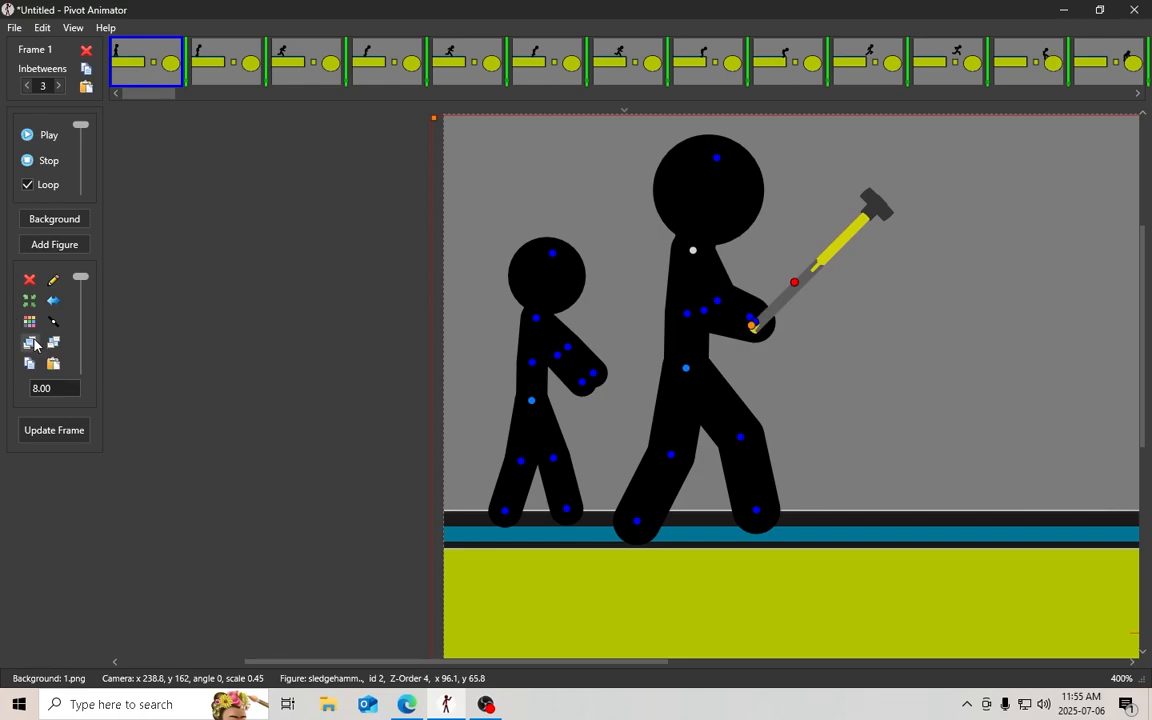
pyautogui.click(53, 343)
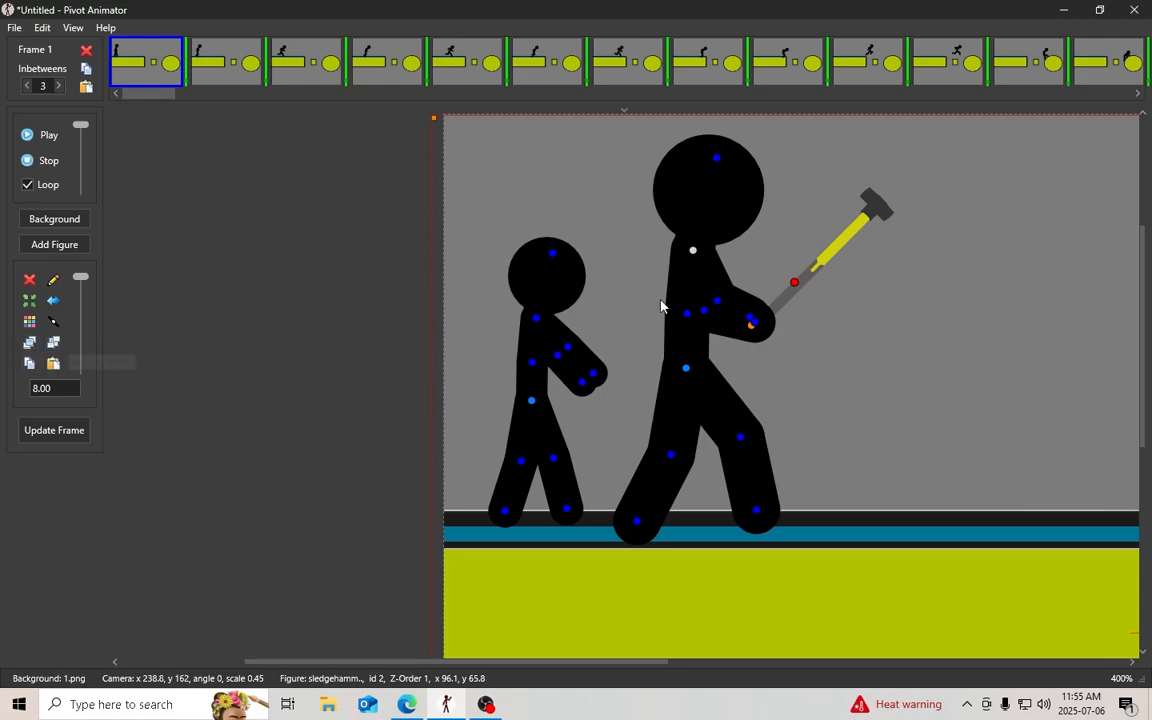
# Swing the large figure's own arm down against its torso and raise the figure to Z-Order 4
pyautogui.click(711, 308)
pyautogui.moveTo(712, 306); pyautogui.dragTo(685, 315)
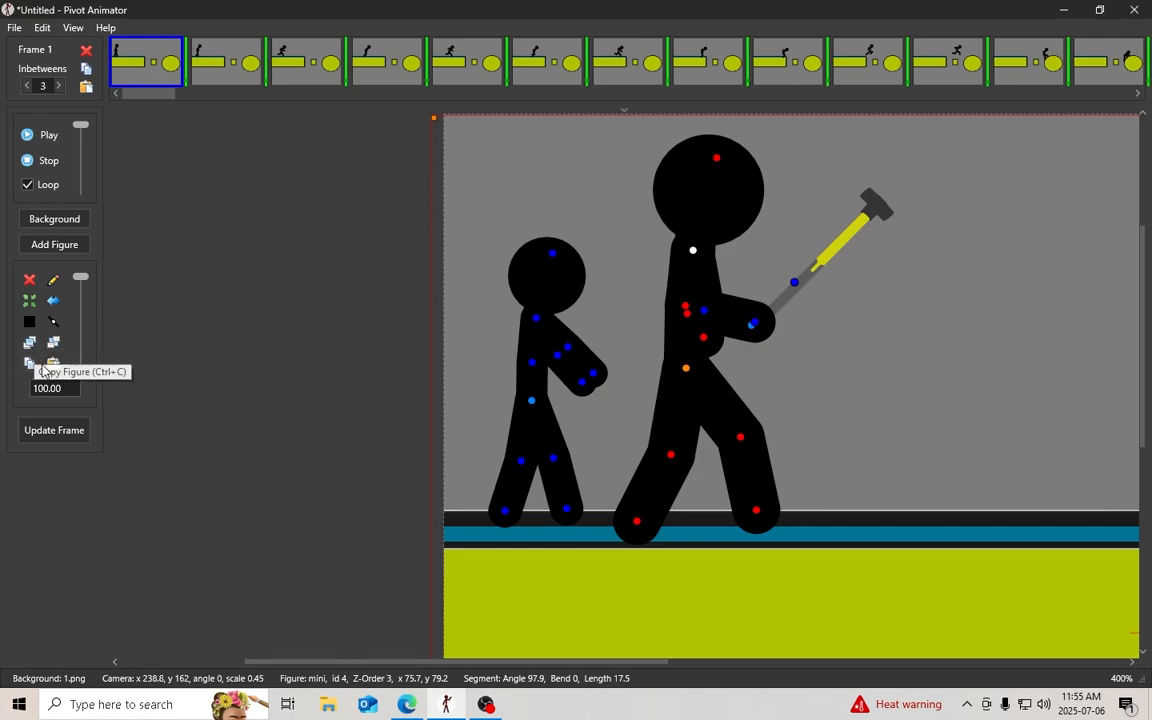
pyautogui.click(30, 346)
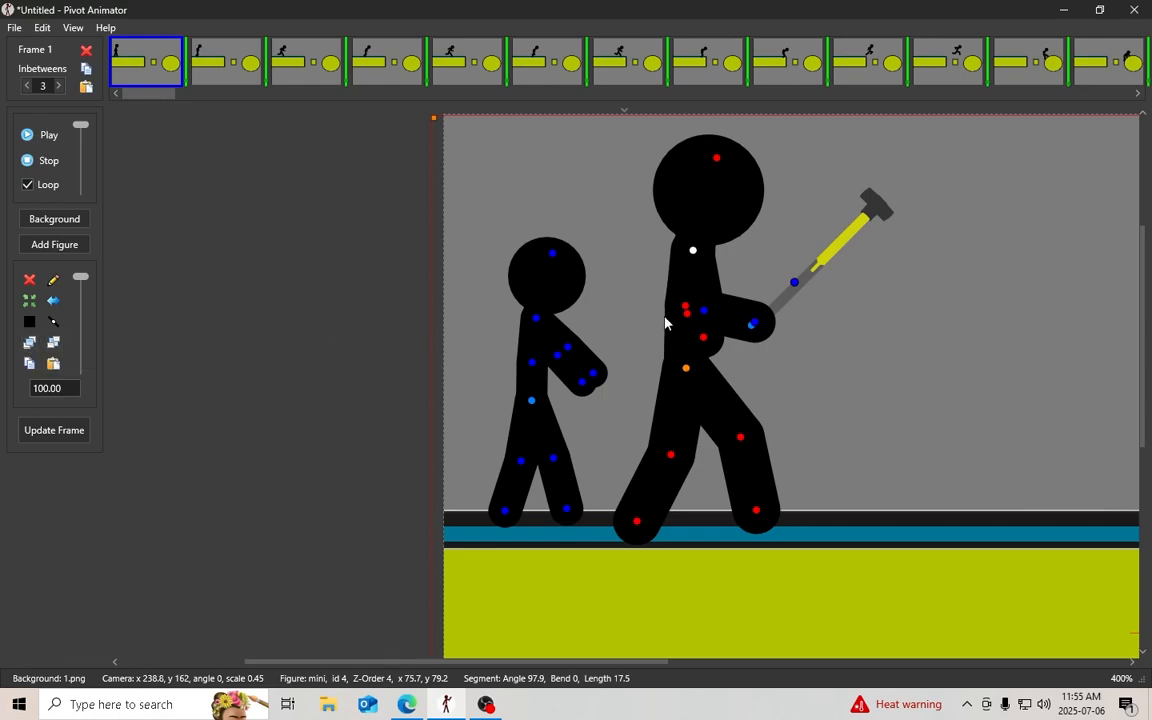
# Shift the sledgehammer's handle end slightly back towards the body and raise the hammer to Z-Order 4, in front of the arms
pyautogui.moveTo(757, 323); pyautogui.dragTo(745, 329)
pyautogui.click(31, 343)
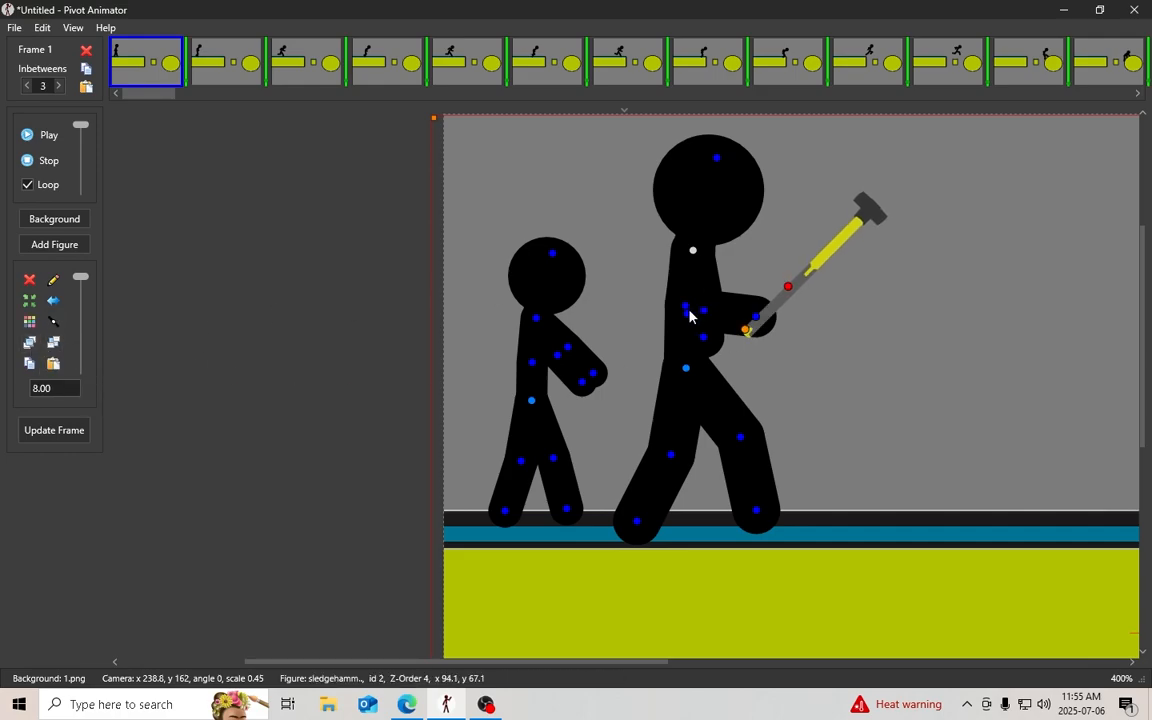
# Swing the large figure's own arm onto the handle, lower the figure to Z-Order 2, and set the joined arm's hand at the handle's end
pyautogui.moveTo(689, 316); pyautogui.dragTo(727, 319)
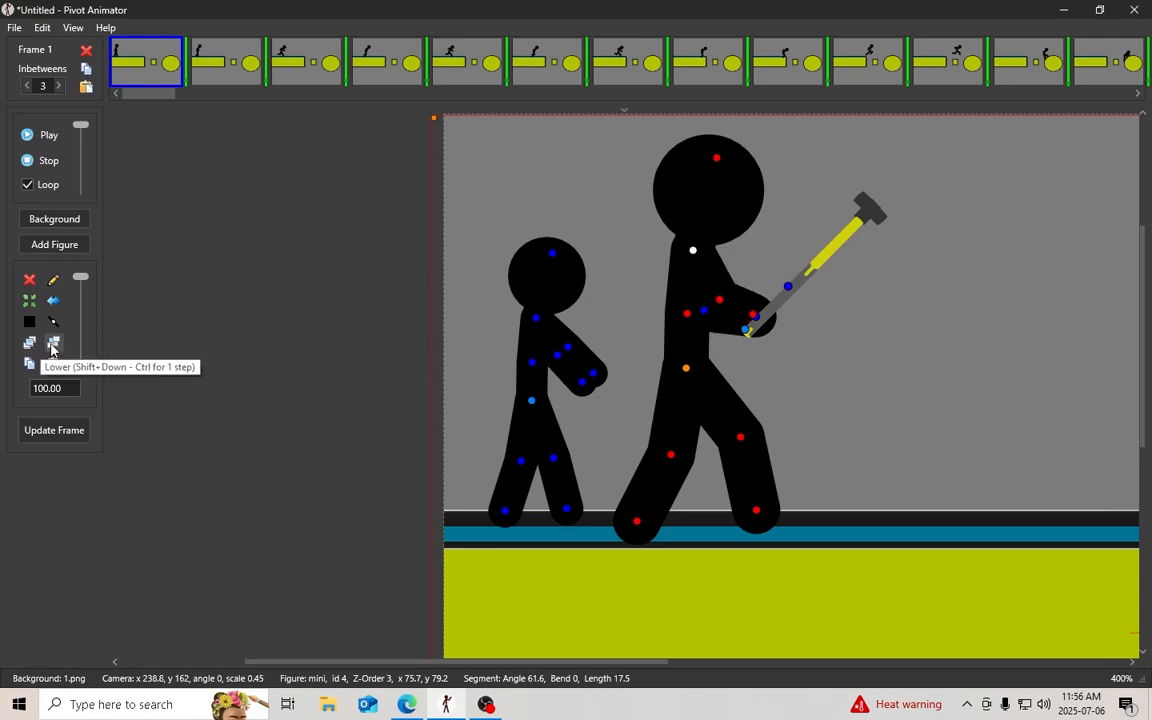
pyautogui.click(53, 342)
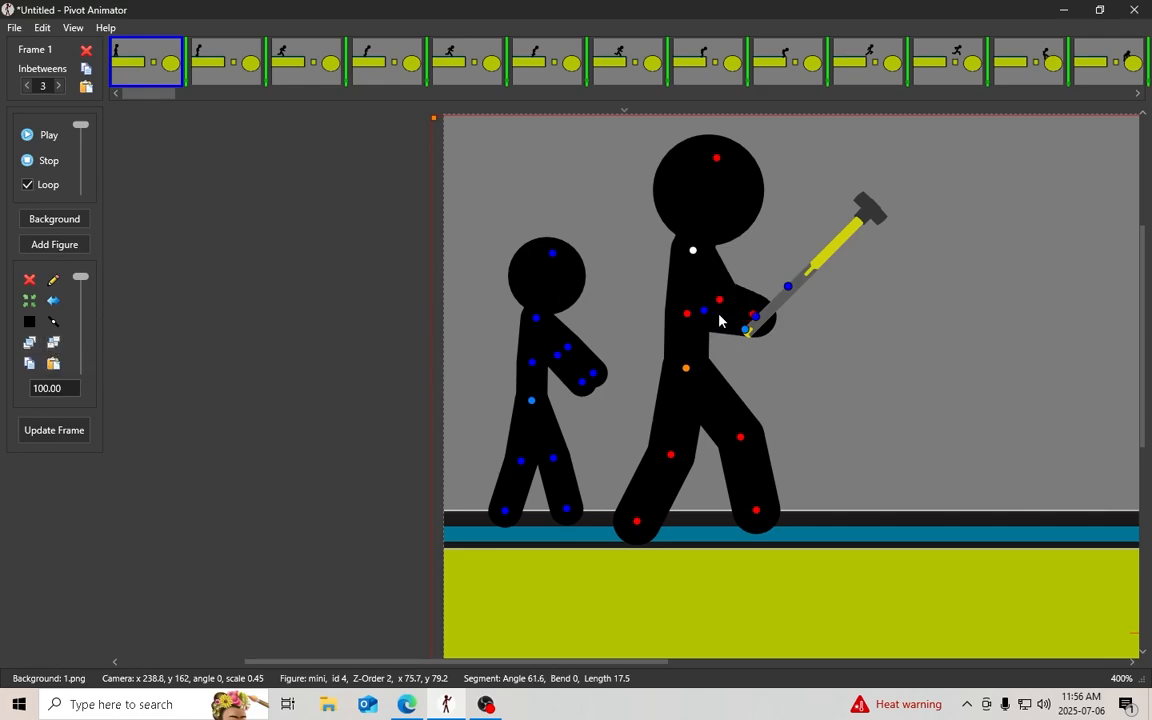
pyautogui.click(754, 331)
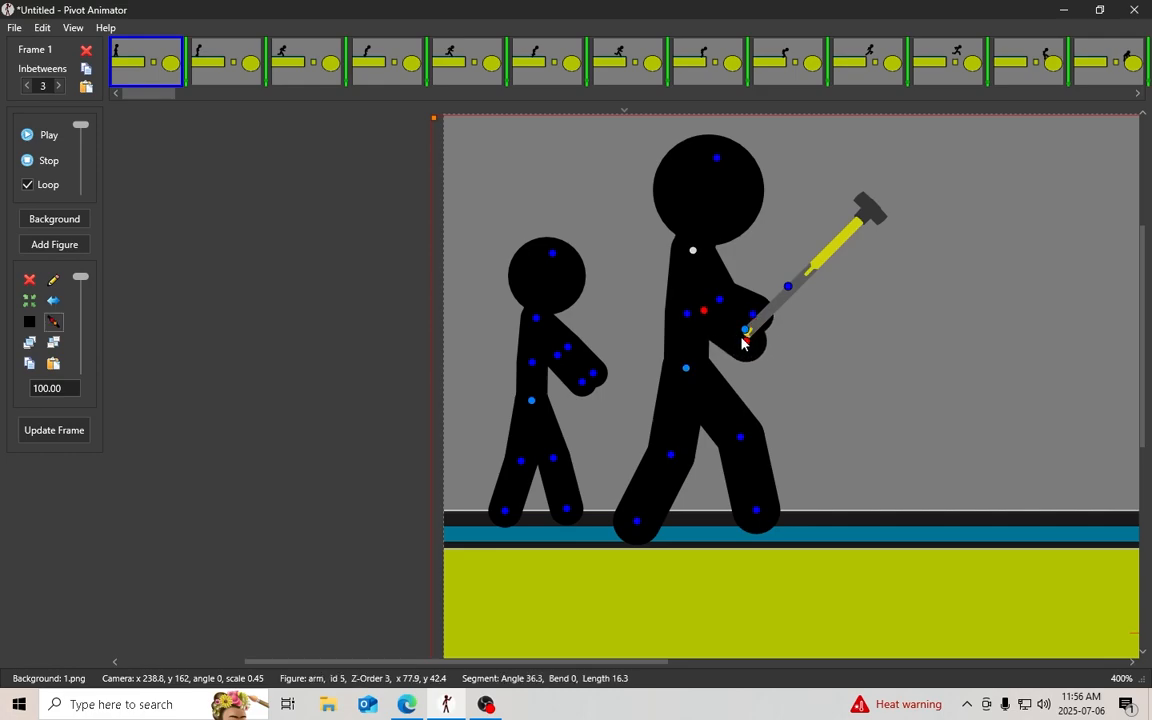
# Lower the sledgehammer to Z-Order 3 so it sits behind the joined arm
pyautogui.click(745, 333)
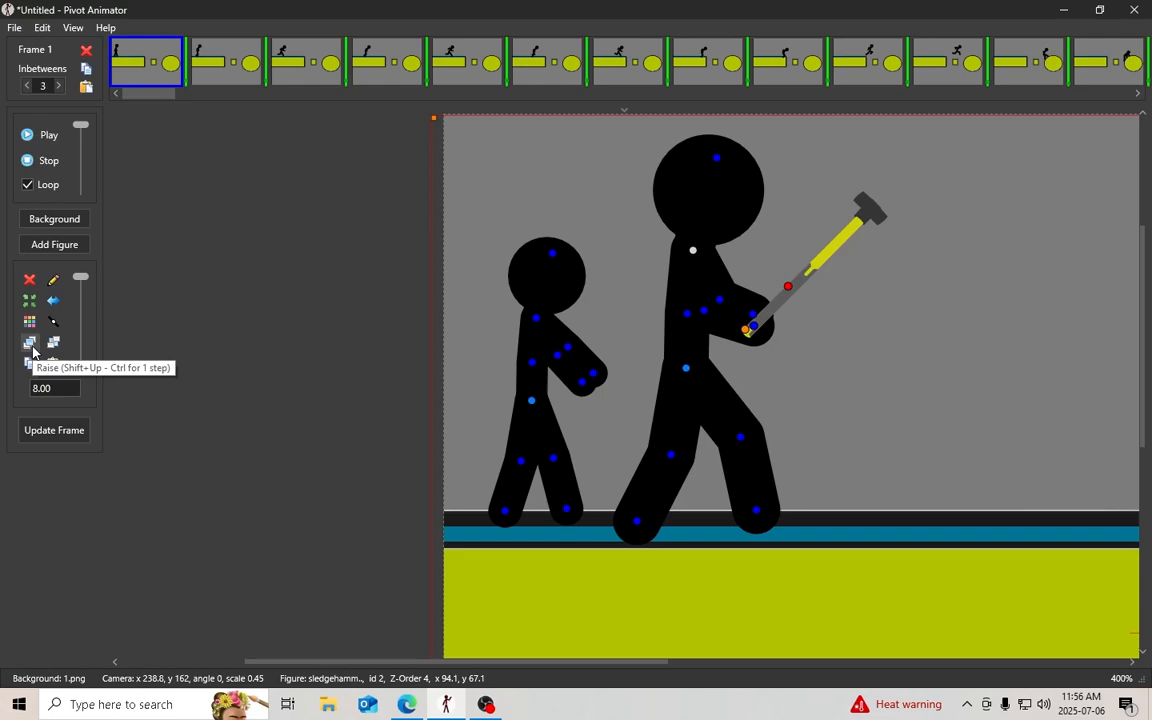
pyautogui.click(54, 344)
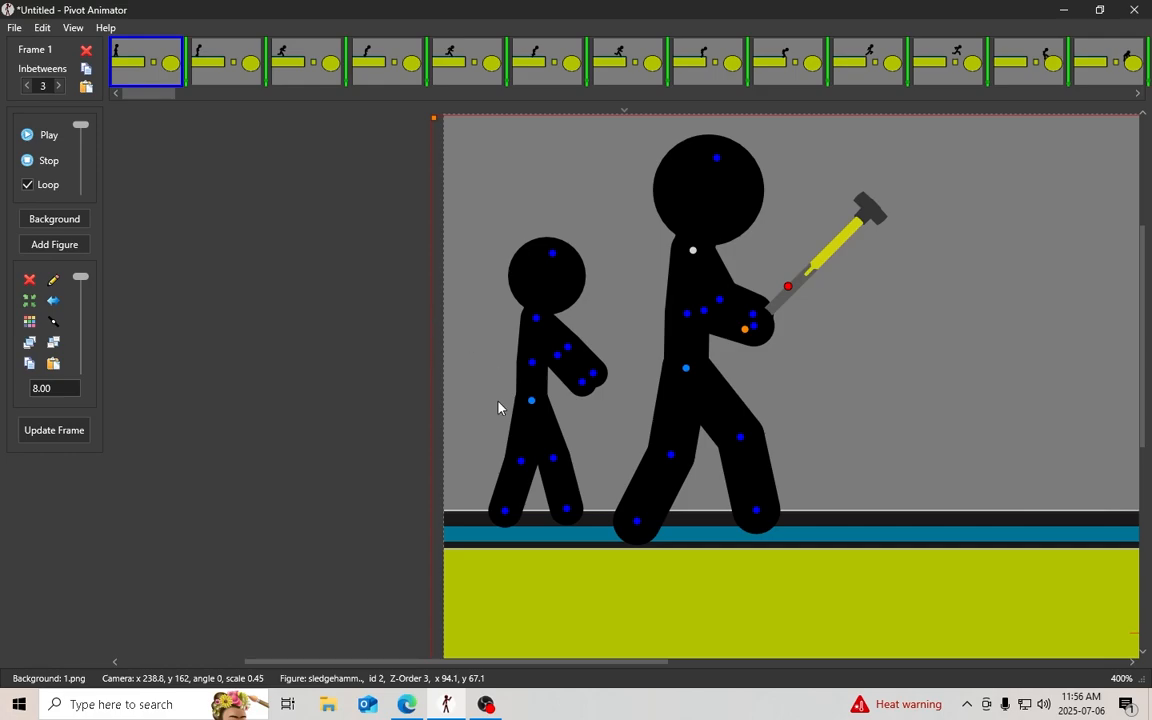
# Delete the large figure, its joined arm and the sledgehammer from frame 1, keeping the figure and arm types but removing the sledgehammer type
pyautogui.click(687, 376)
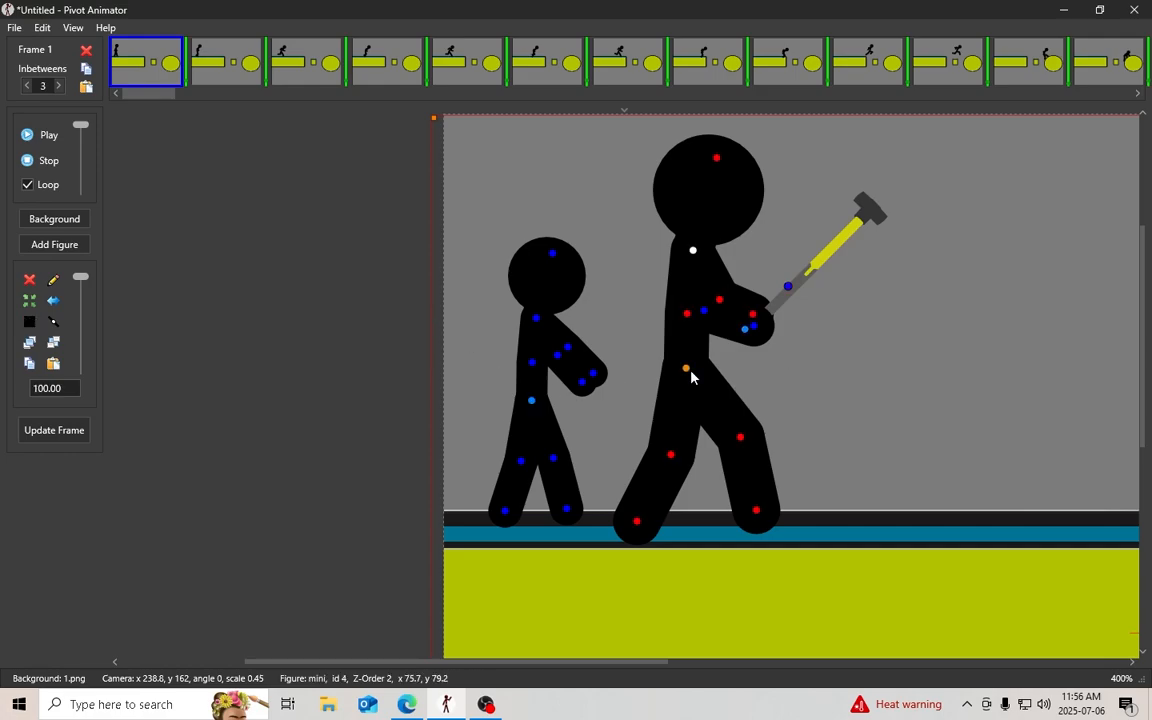
pyautogui.press('Delete')
pyautogui.click(684, 385)
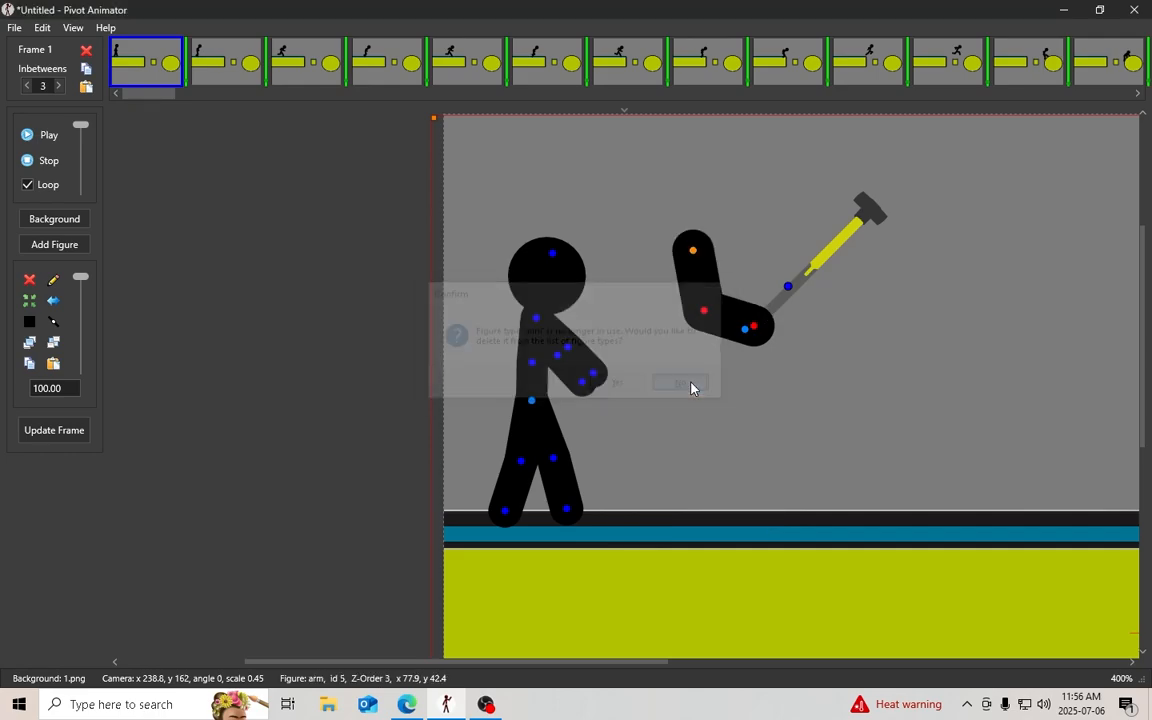
pyautogui.press('Delete')
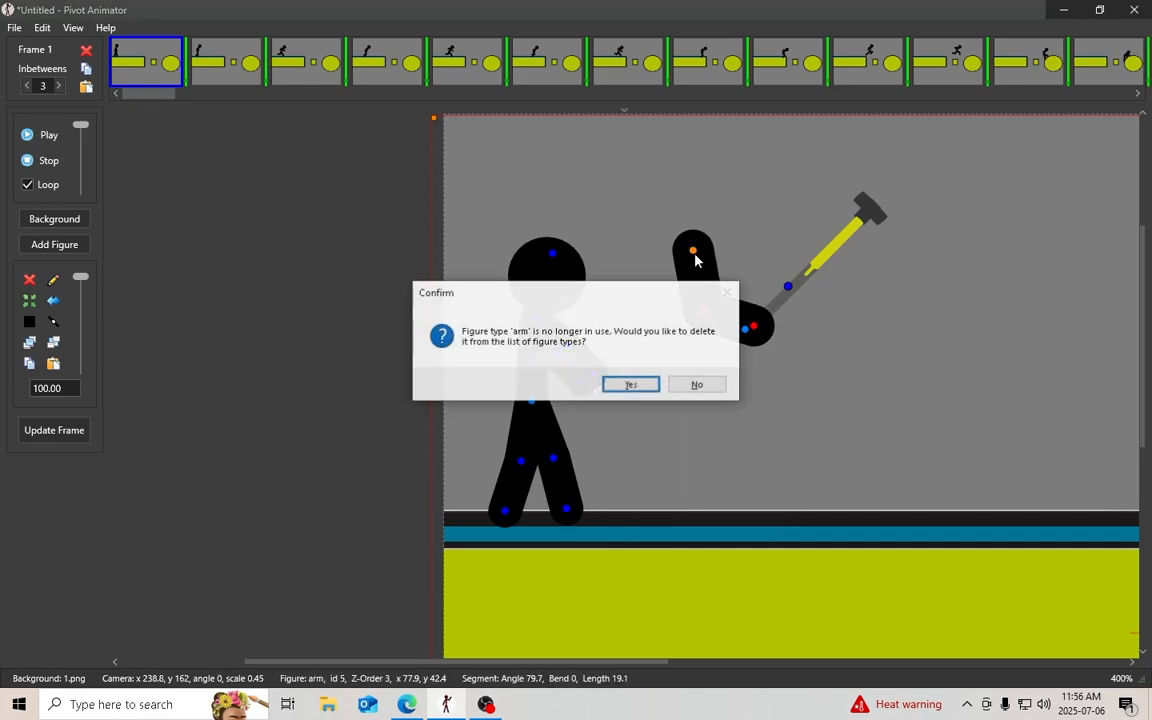
pyautogui.click(699, 383)
pyautogui.press('Delete')
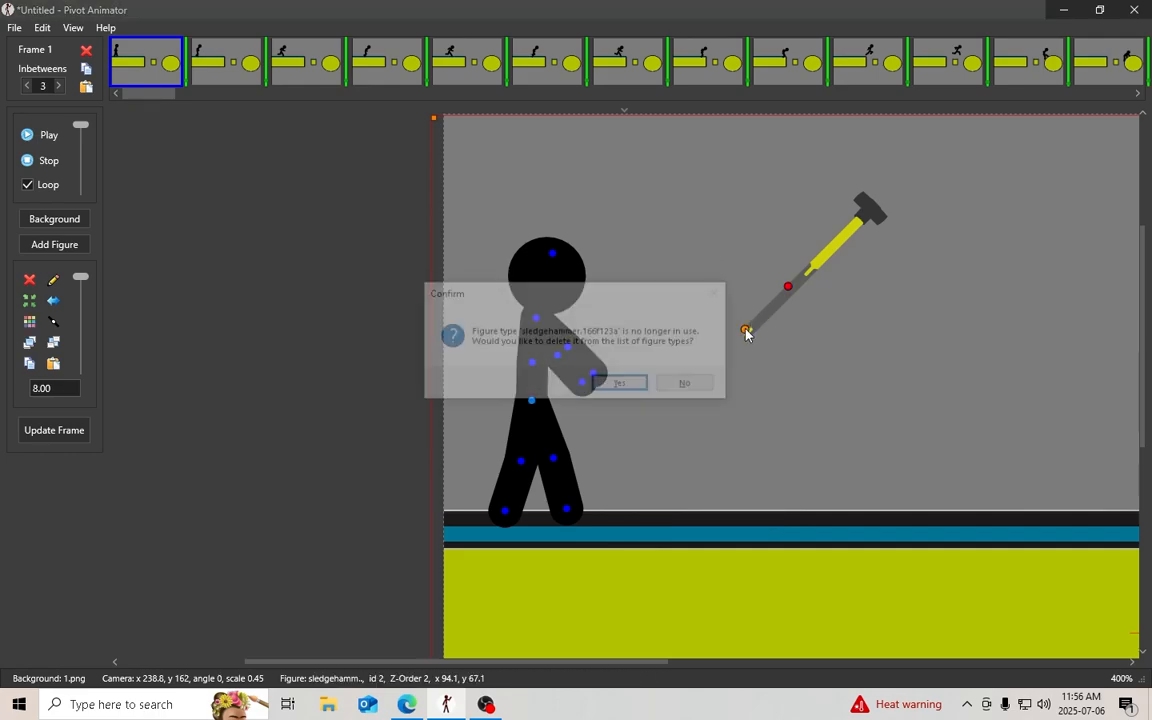
pyautogui.click(637, 385)
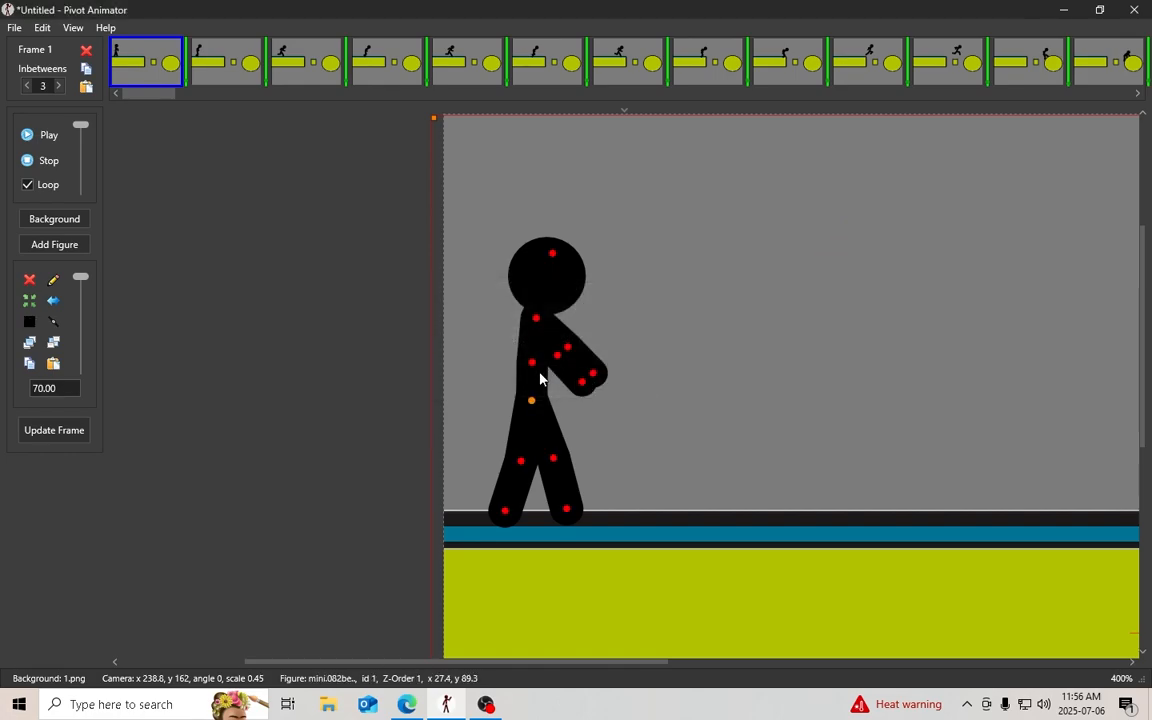
# Play the animation to check the stick figure's run, then stop playback
pyautogui.click(44, 136)
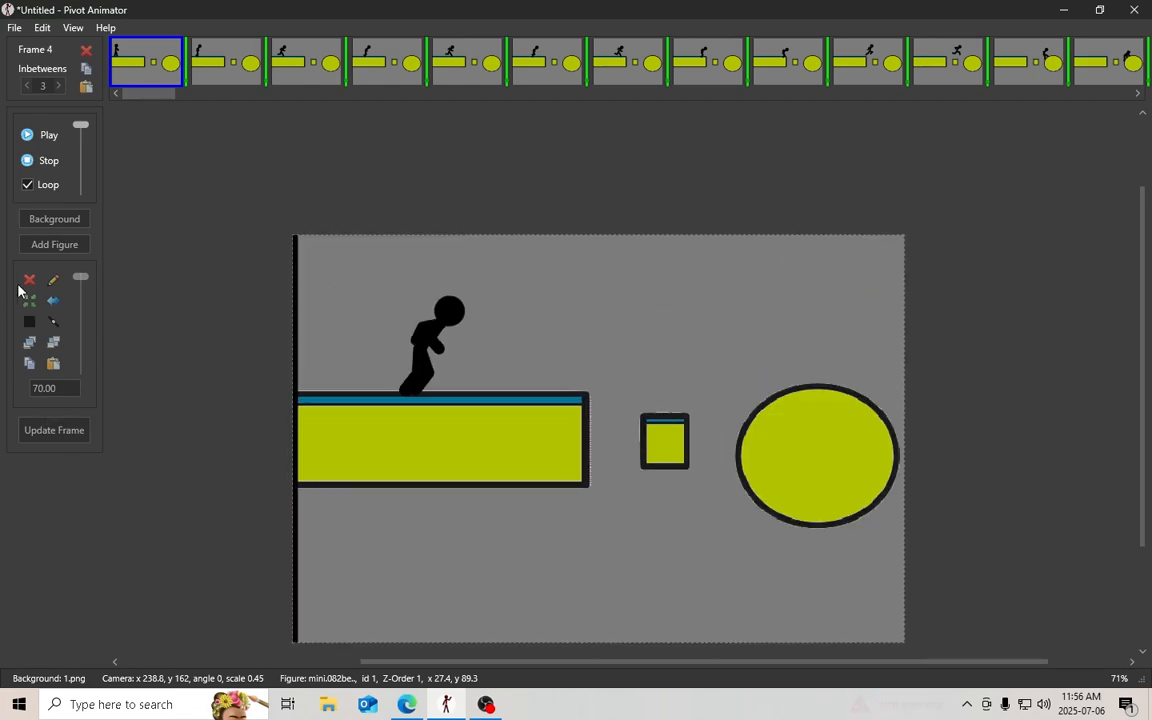
pyautogui.click(41, 160)
pyautogui.scroll(2, 356, 332)
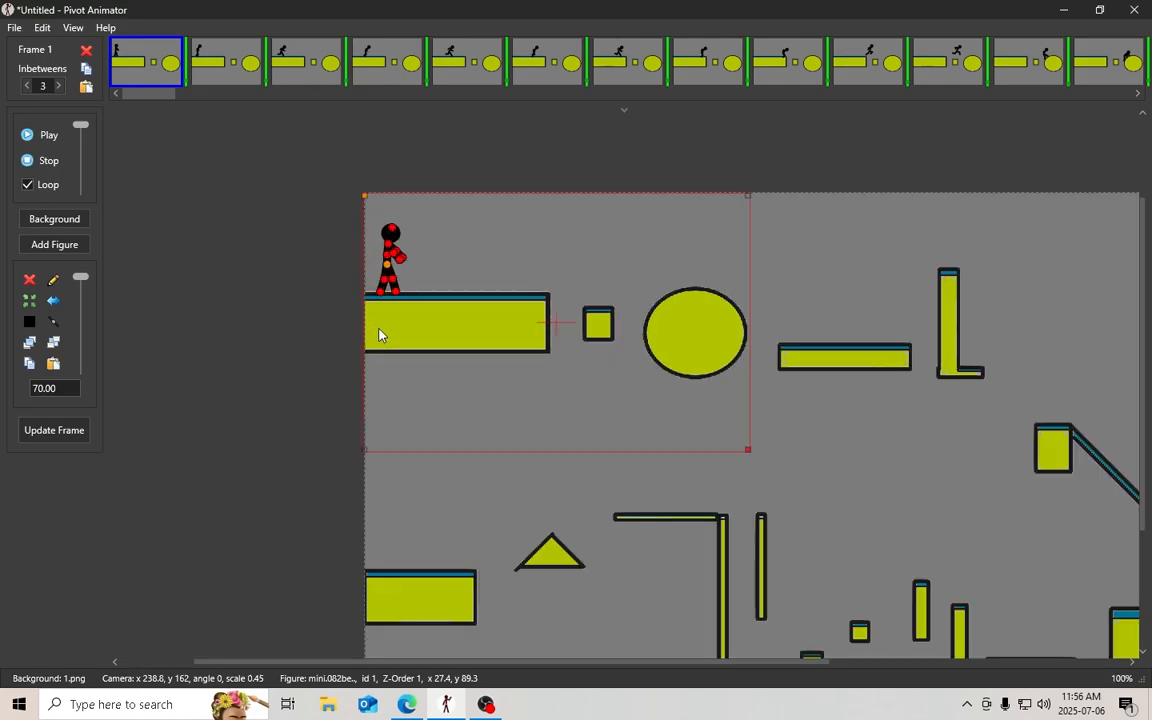
pyautogui.scroll(-1, 358, 345)
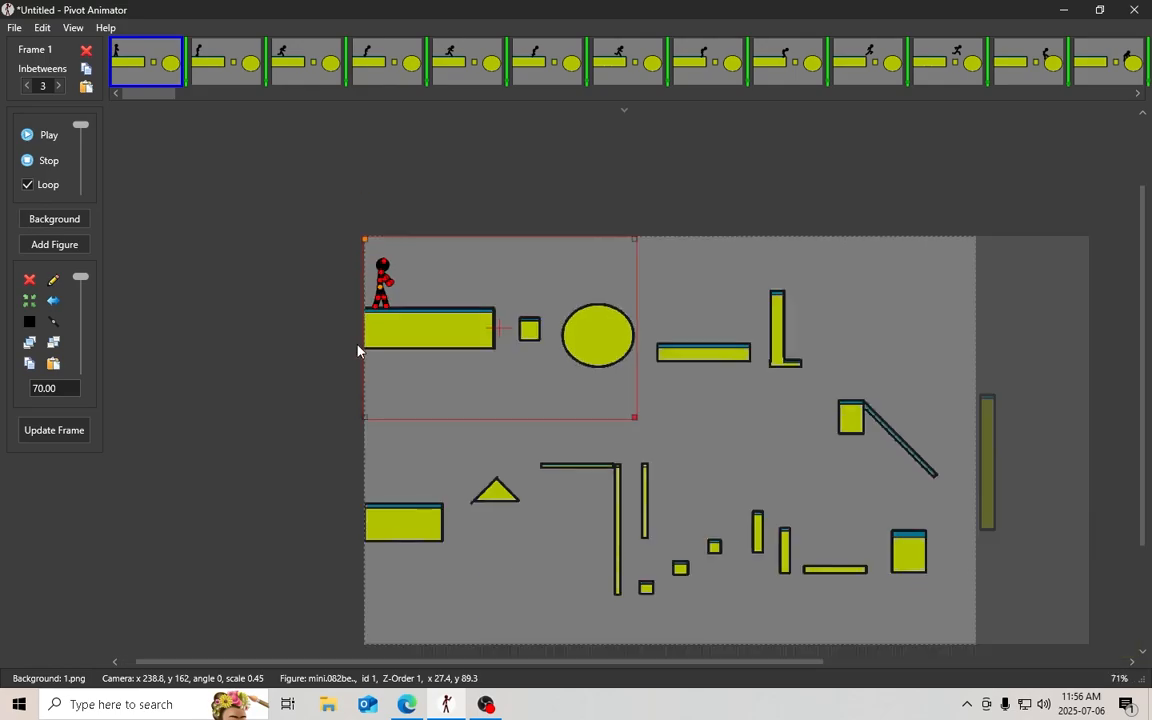
# On the last frame, move the camera up to the starting platform at about x 242, y 157 and add it as a frame
pyautogui.click(1137, 92)
pyautogui.click(1134, 95)
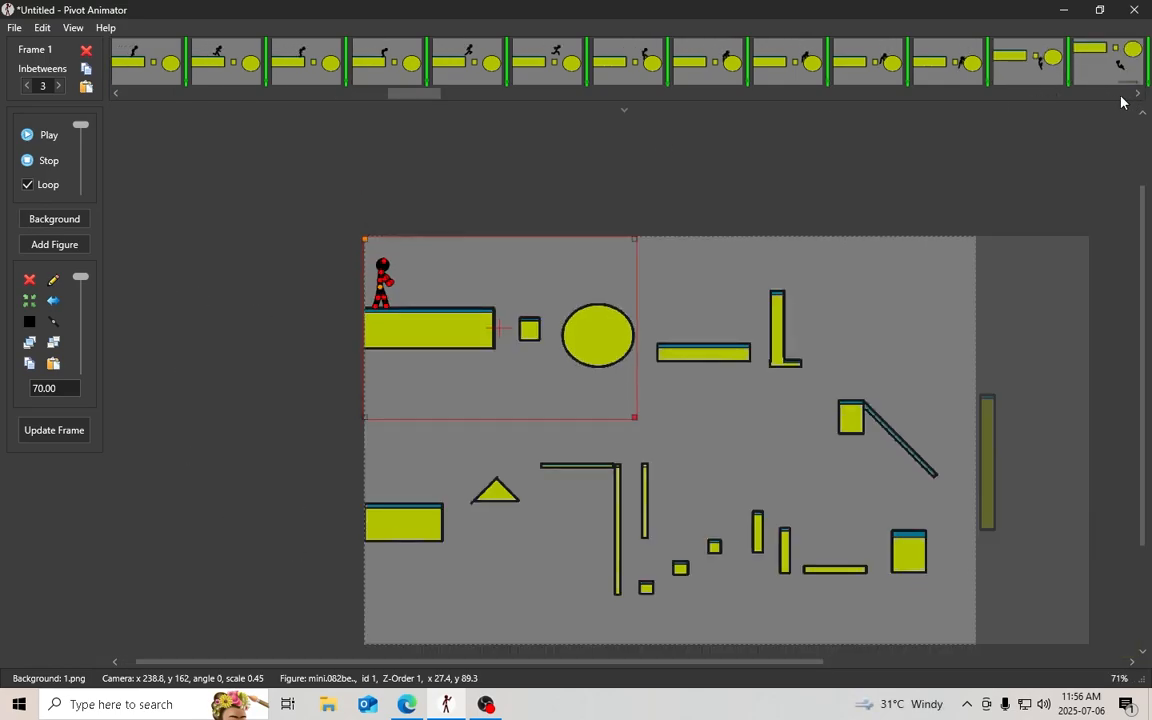
pyautogui.click(1121, 95)
pyautogui.click(1126, 80)
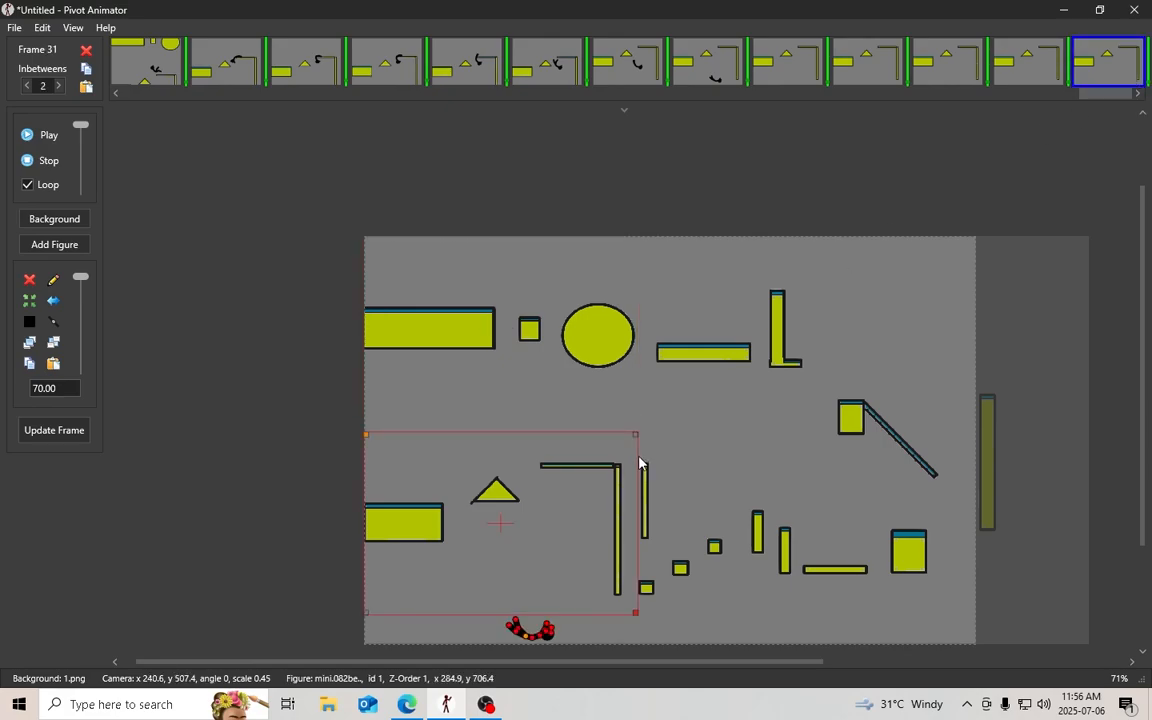
pyautogui.moveTo(363, 442); pyautogui.dragTo(367, 238)
pyautogui.press('Return')
pyautogui.scroll(4, 358, 264)
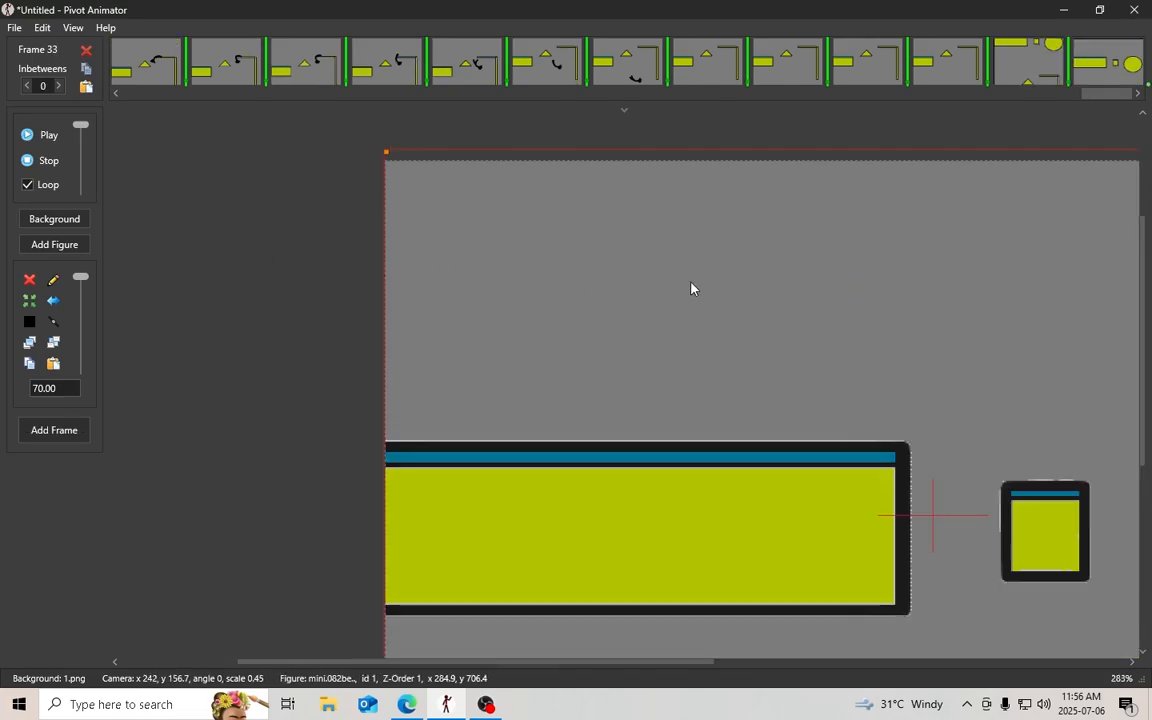
pyautogui.moveTo(673, 293); pyautogui.dragTo(445, 300)
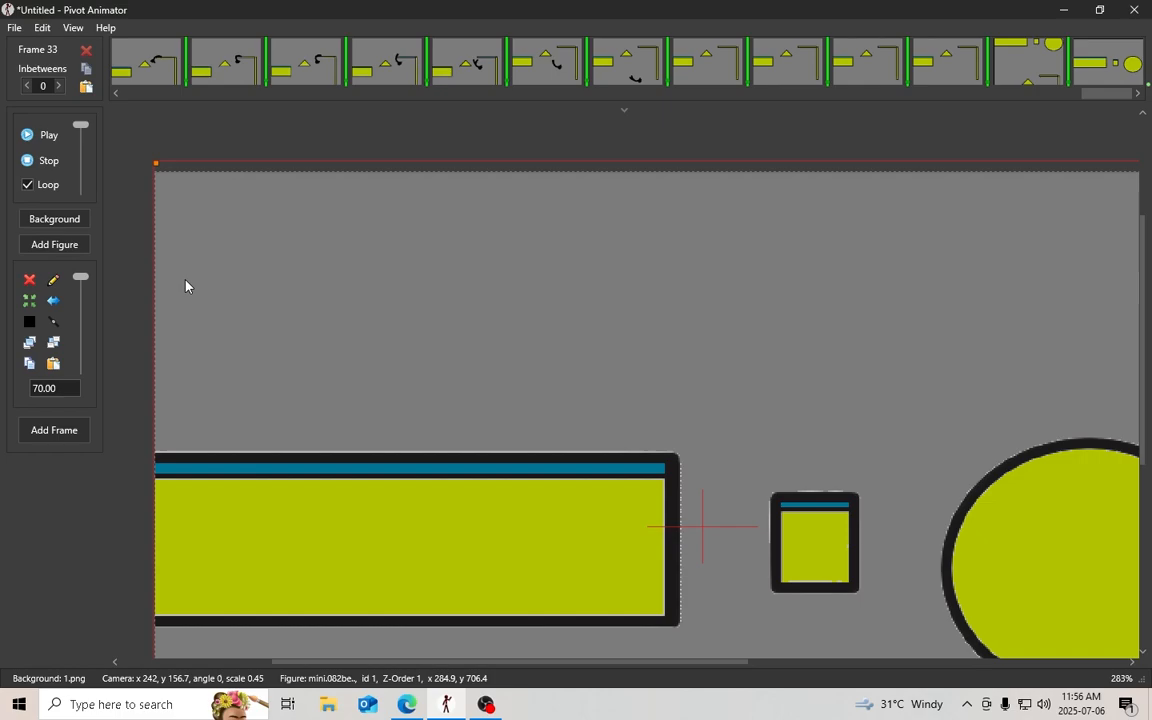
# Open the figure builder to create a figure type and start a new blank figure
pyautogui.click(14, 27)
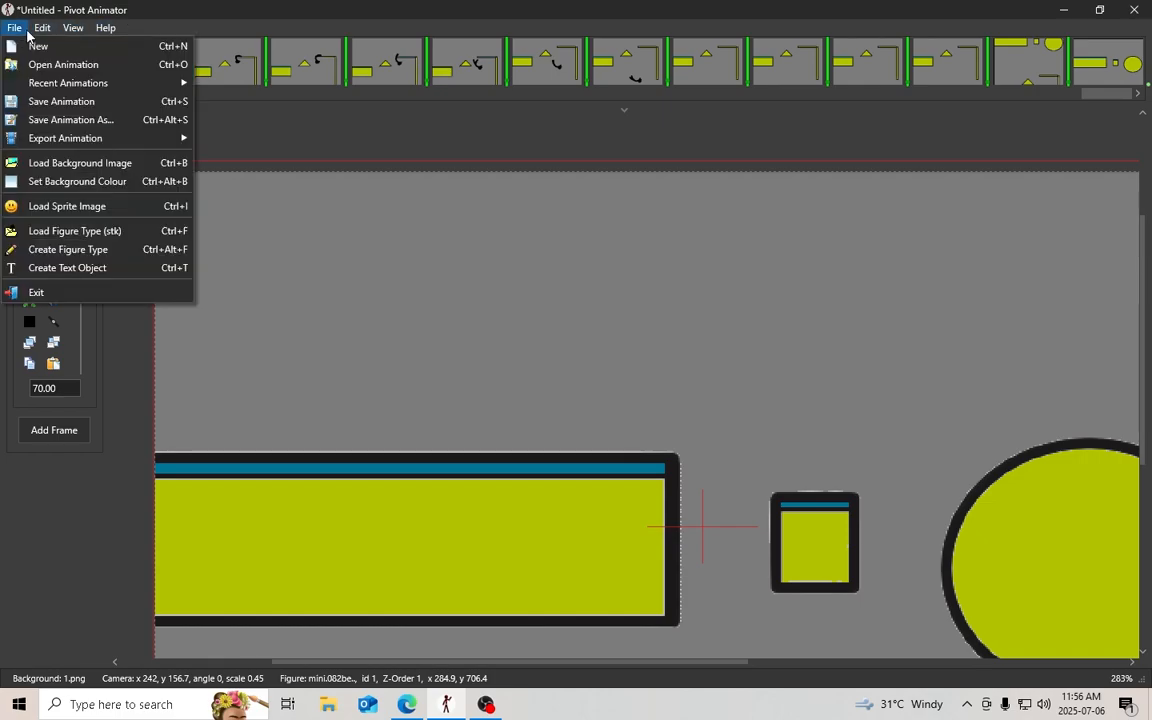
pyautogui.click(63, 252)
pyautogui.click(456, 105)
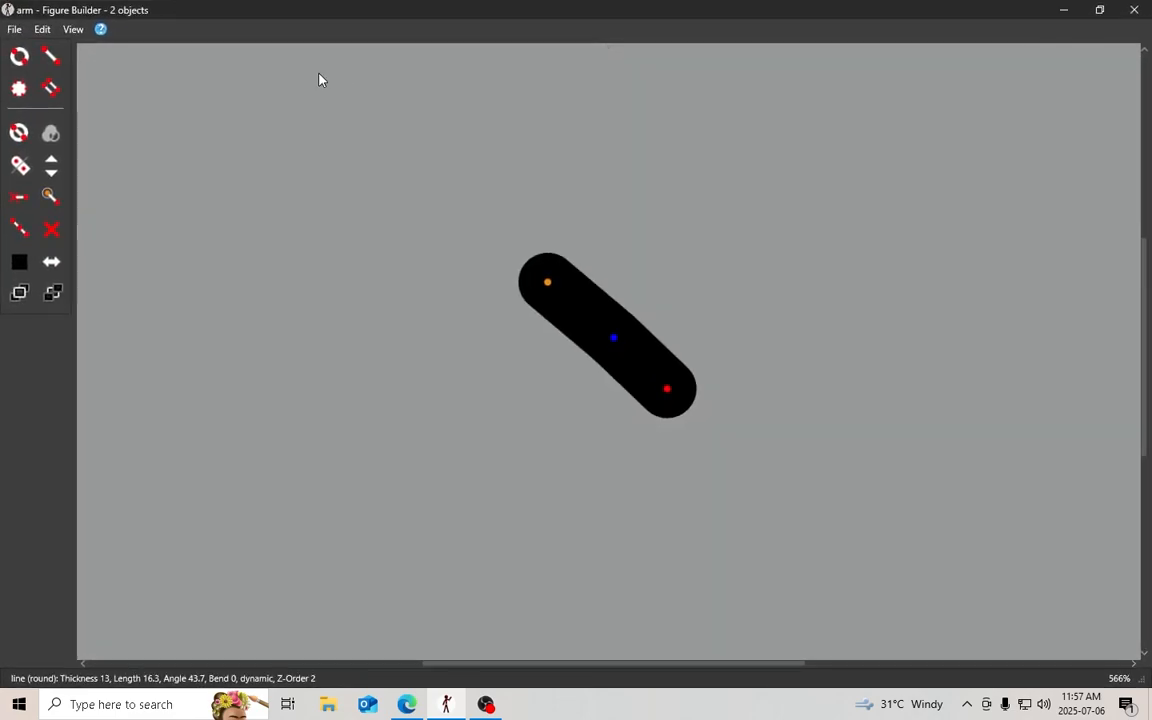
pyautogui.click(14, 29)
pyautogui.click(35, 47)
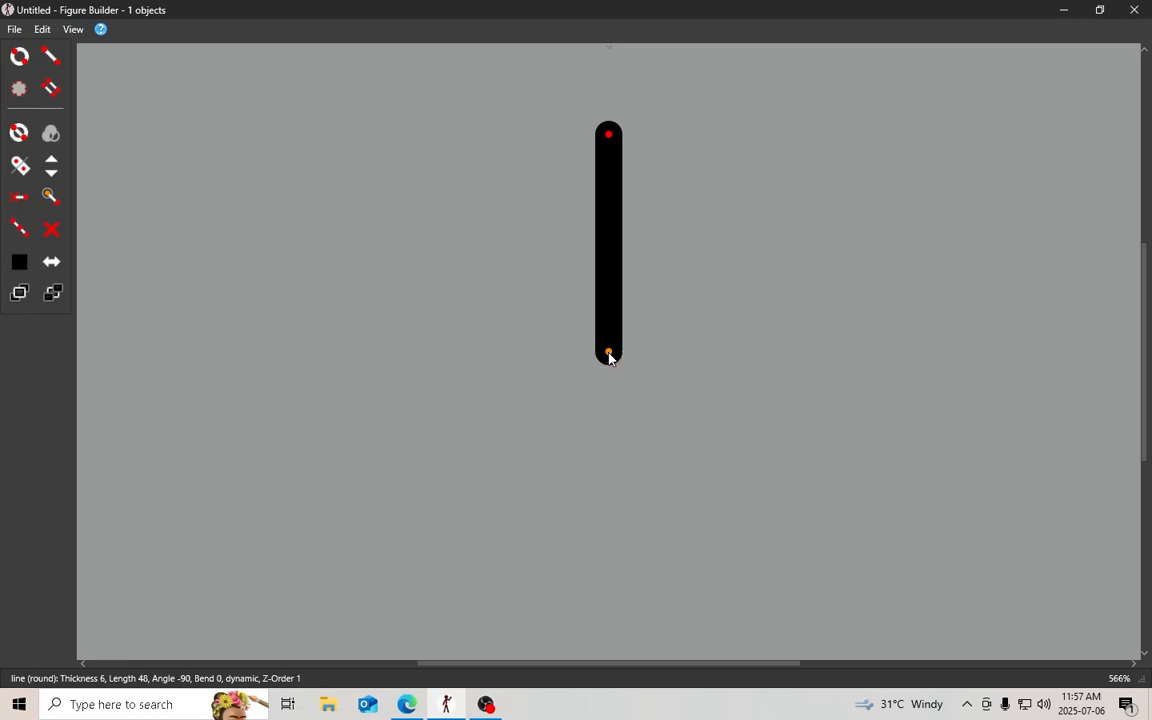
# Reposition the new figure's origin and shorten its line to a length of about 7.9 at an angle of about -96.8
pyautogui.moveTo(610, 358); pyautogui.dragTo(591, 392)
pyautogui.moveTo(591, 178); pyautogui.dragTo(593, 361)
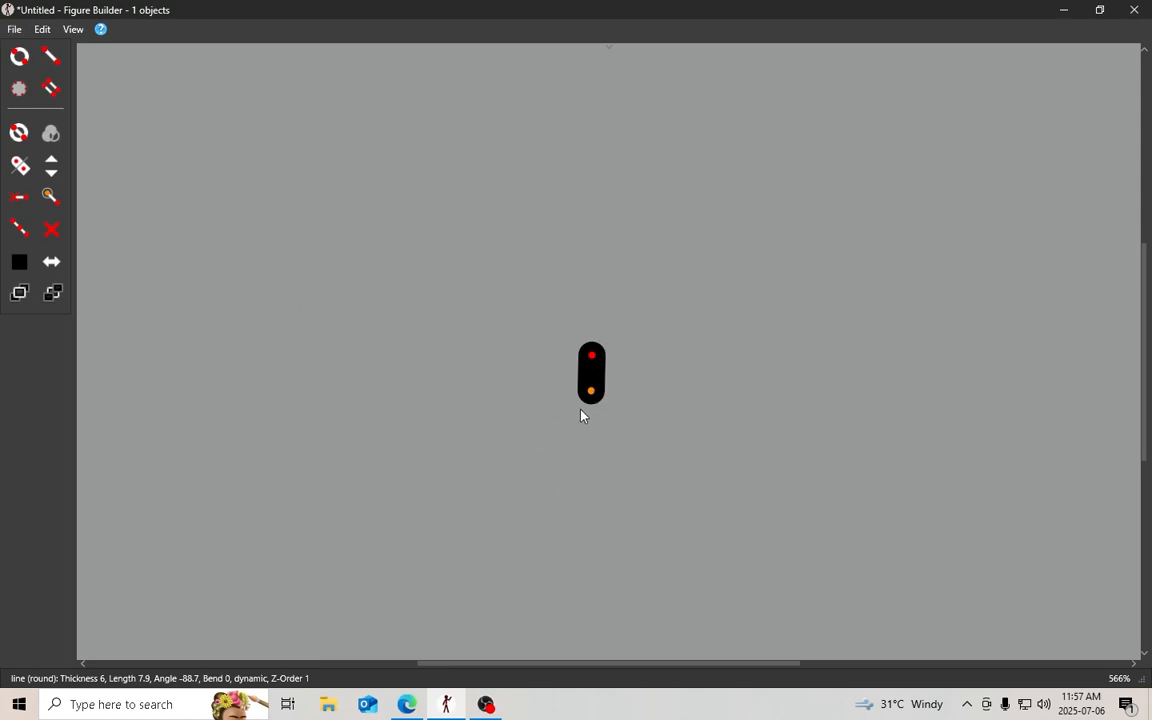
pyautogui.moveTo(591, 358)
pyautogui.mouseDown()
pyautogui.moveTo(610, 362)
pyautogui.moveTo(586, 336)
pyautogui.mouseUp()
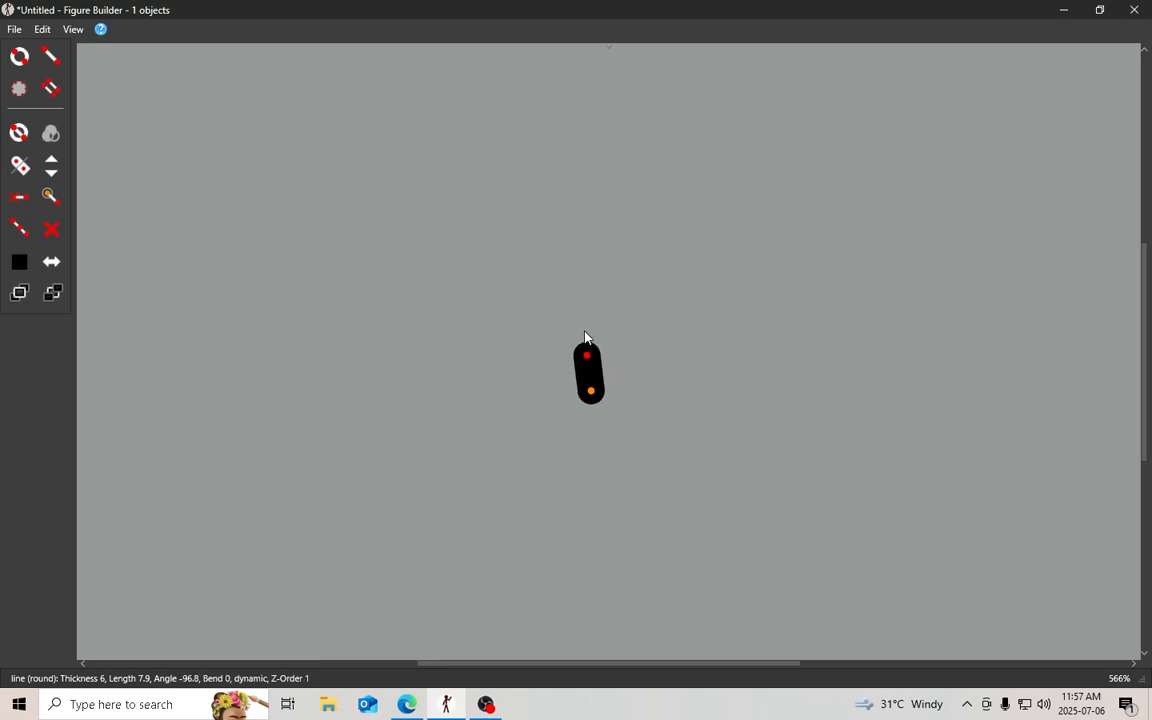
# Load the sprite image ai-generated-office-chair-free-png from the Desktop folder into the figure
pyautogui.click(20, 30)
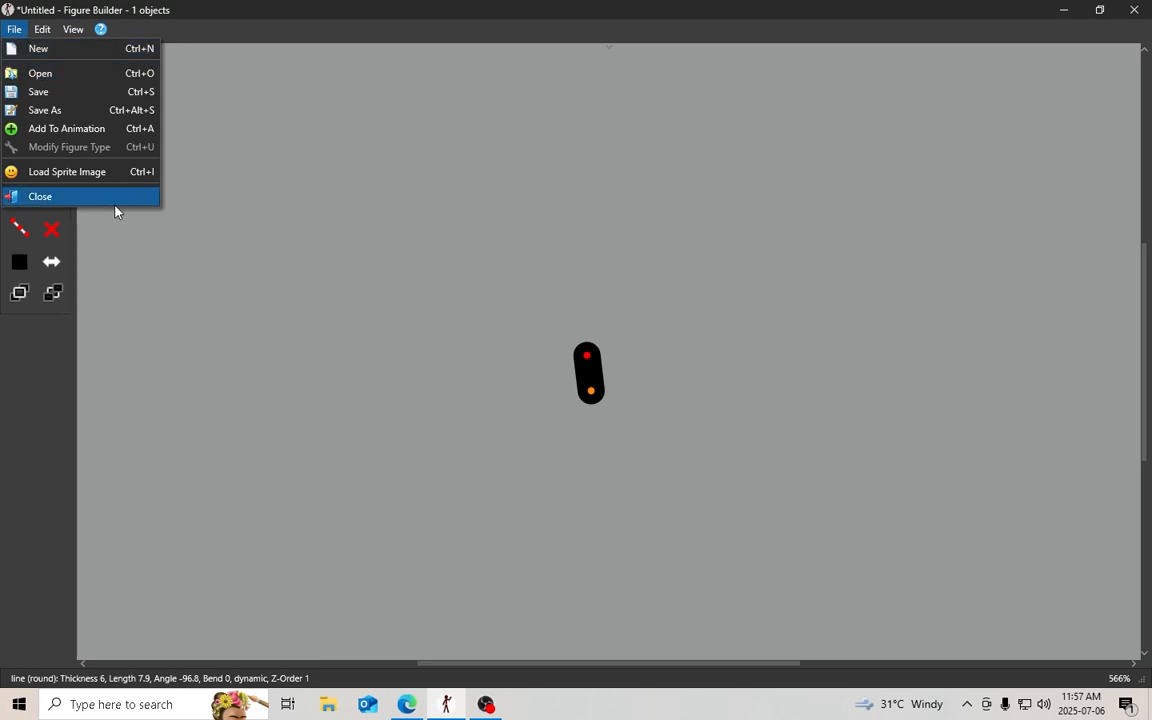
pyautogui.click(87, 175)
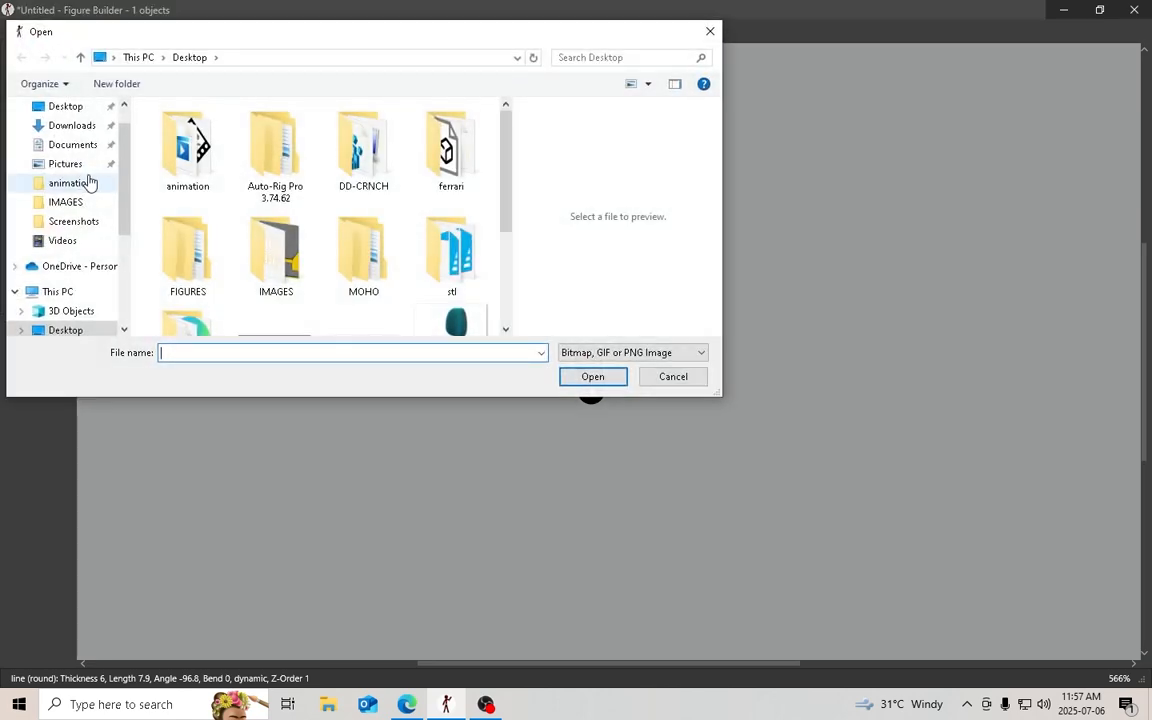
pyautogui.click(78, 130)
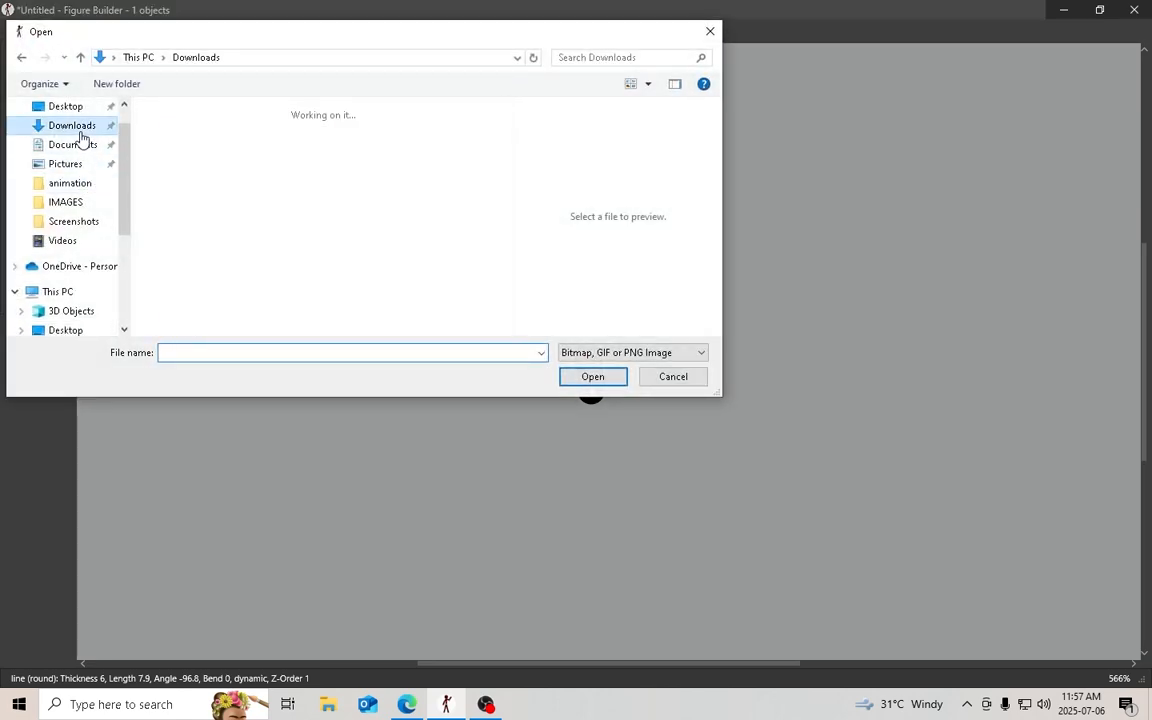
pyautogui.scroll(-2, 310, 212)
pyautogui.scroll(-1, 305, 200)
pyautogui.click(316, 176)
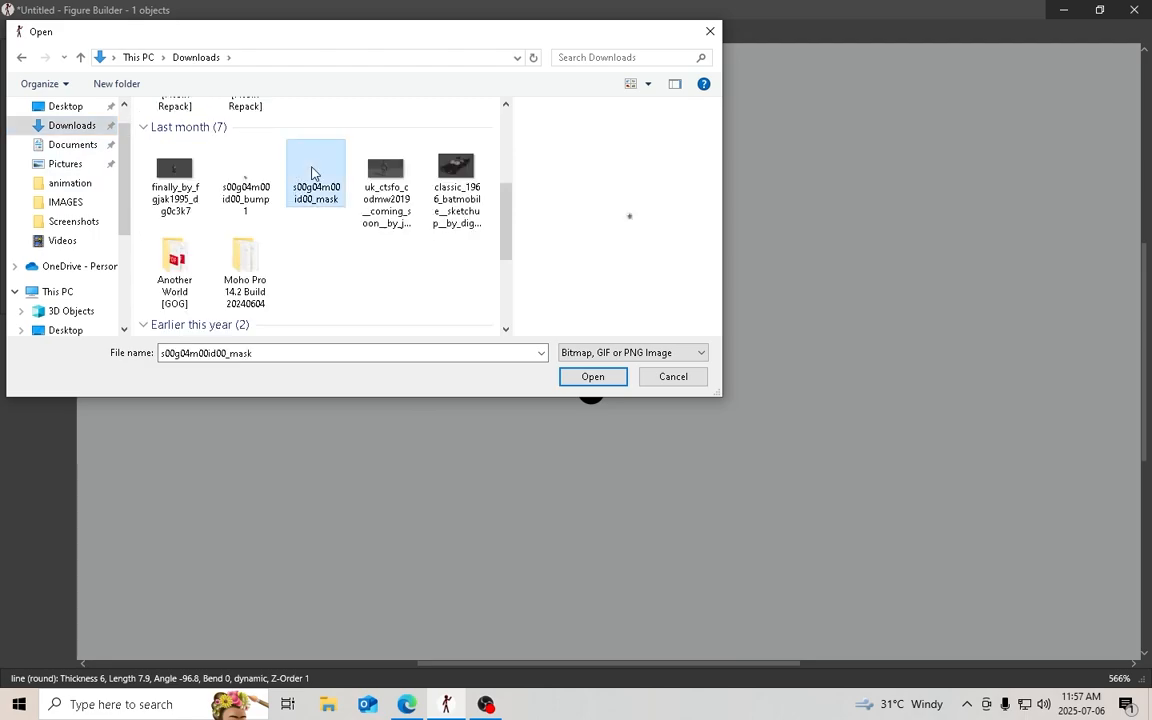
pyautogui.scroll(-2, 305, 220)
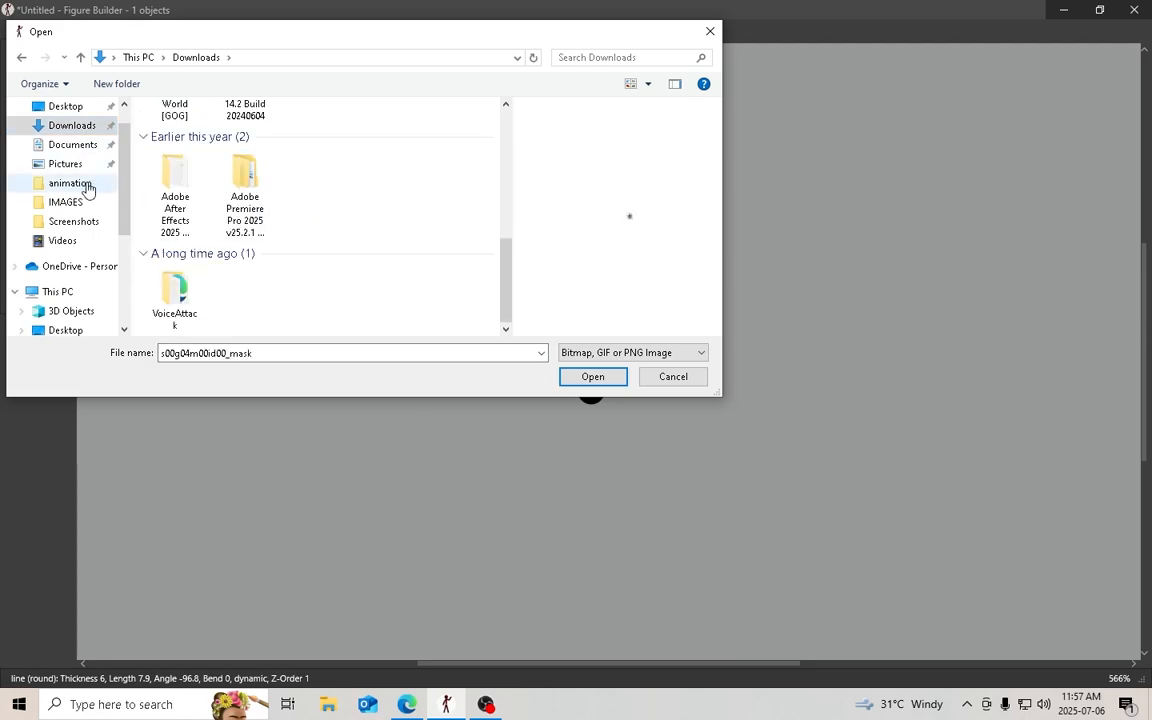
pyautogui.click(70, 110)
pyautogui.scroll(-5, 396, 218)
pyautogui.doubleClick(452, 148)
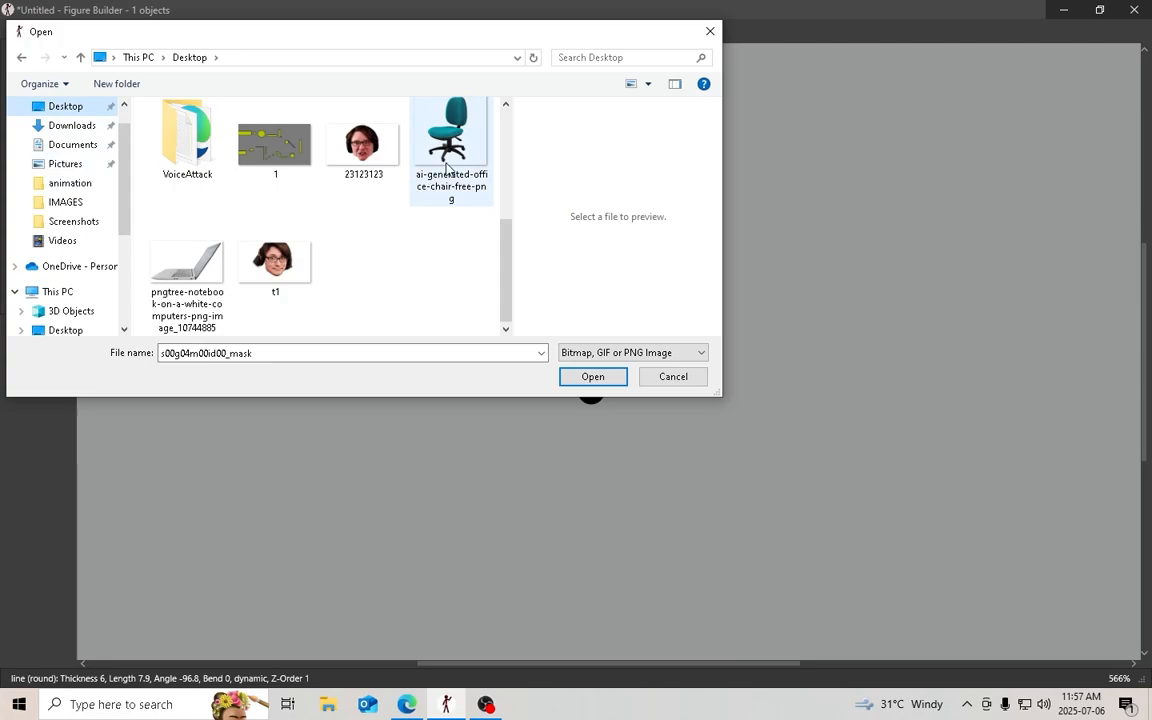
# Maximise the sprite handle editor and place the chair's origin handle on the hub of its wheeled base, at about 575, 1457
pyautogui.scroll(-3, 445, 205)
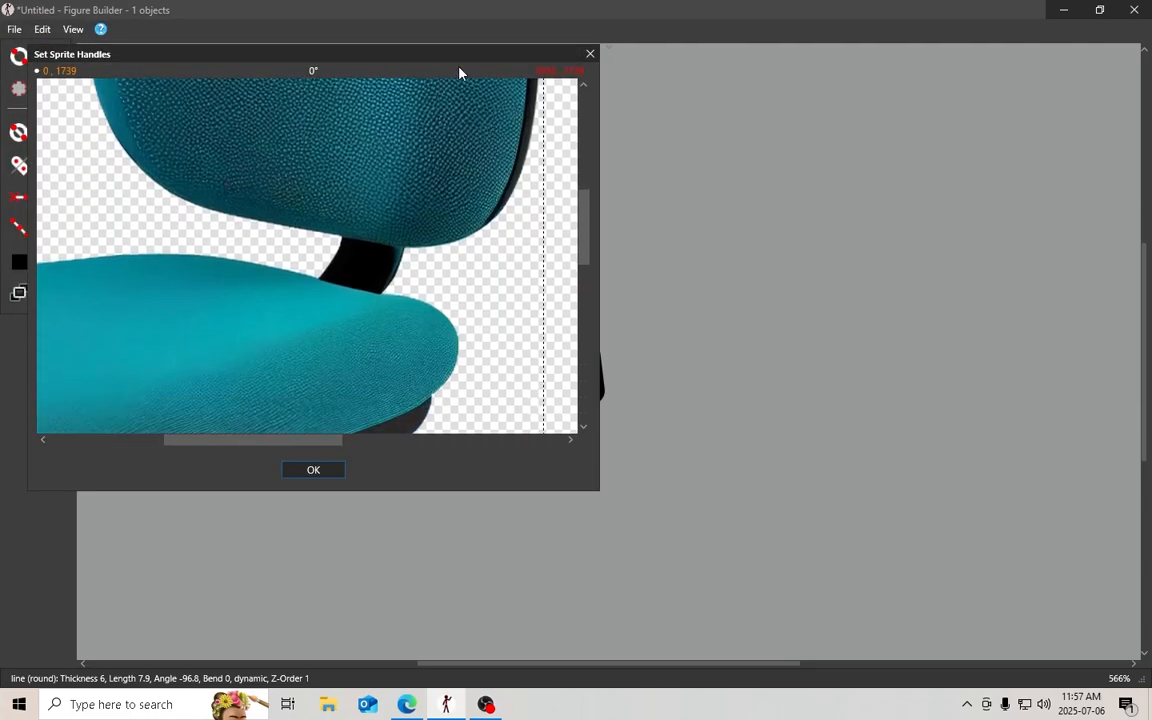
pyautogui.moveTo(458, 61); pyautogui.dragTo(549, 84)
pyautogui.doubleClick(549, 80)
pyautogui.scroll(-3, 520, 180)
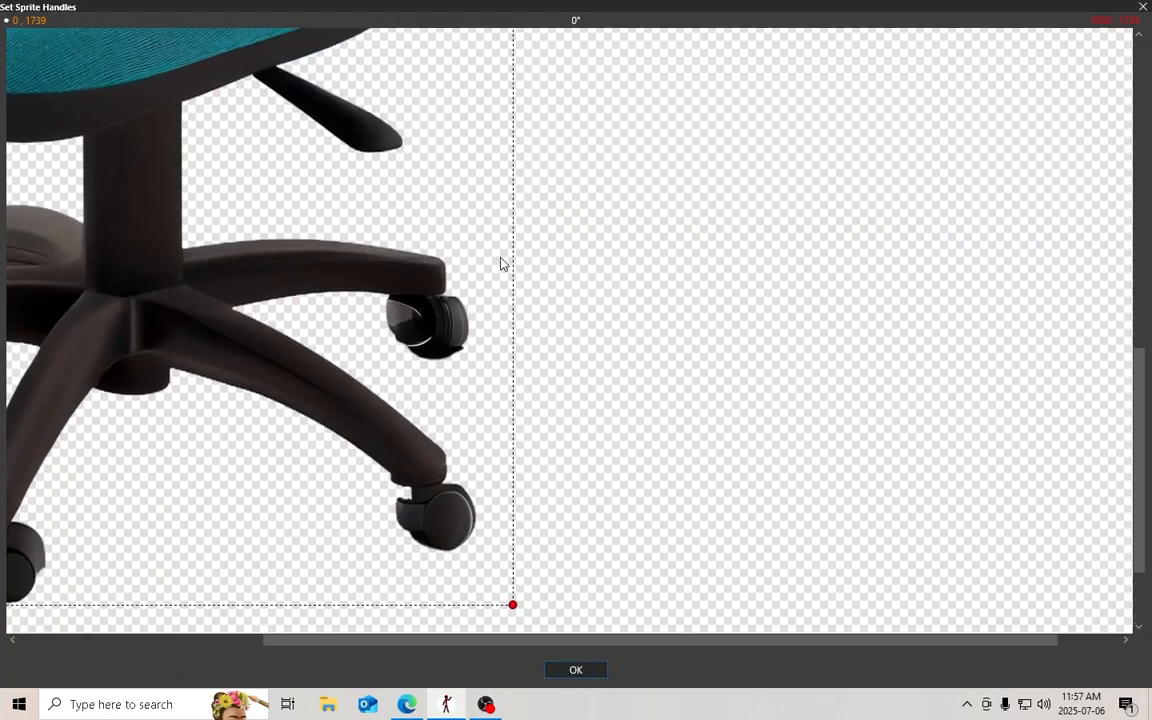
pyautogui.moveTo(474, 641); pyautogui.dragTo(129, 641)
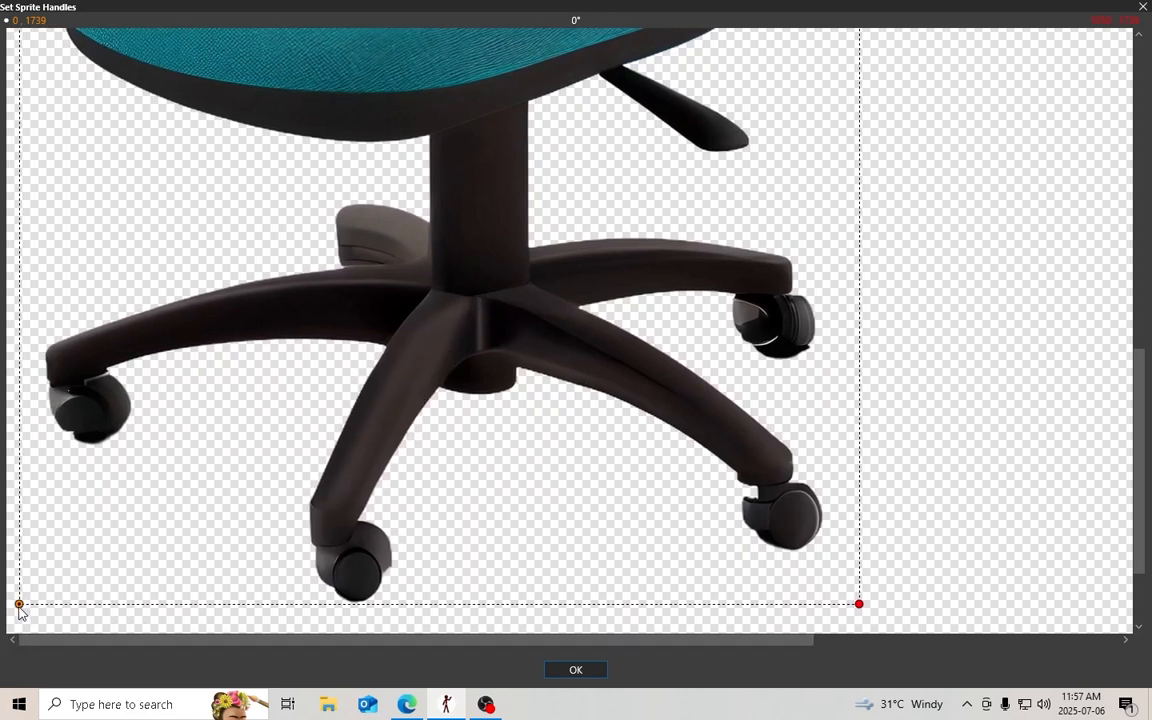
pyautogui.moveTo(20, 607); pyautogui.dragTo(453, 135)
pyautogui.scroll(3, 1150, 320)
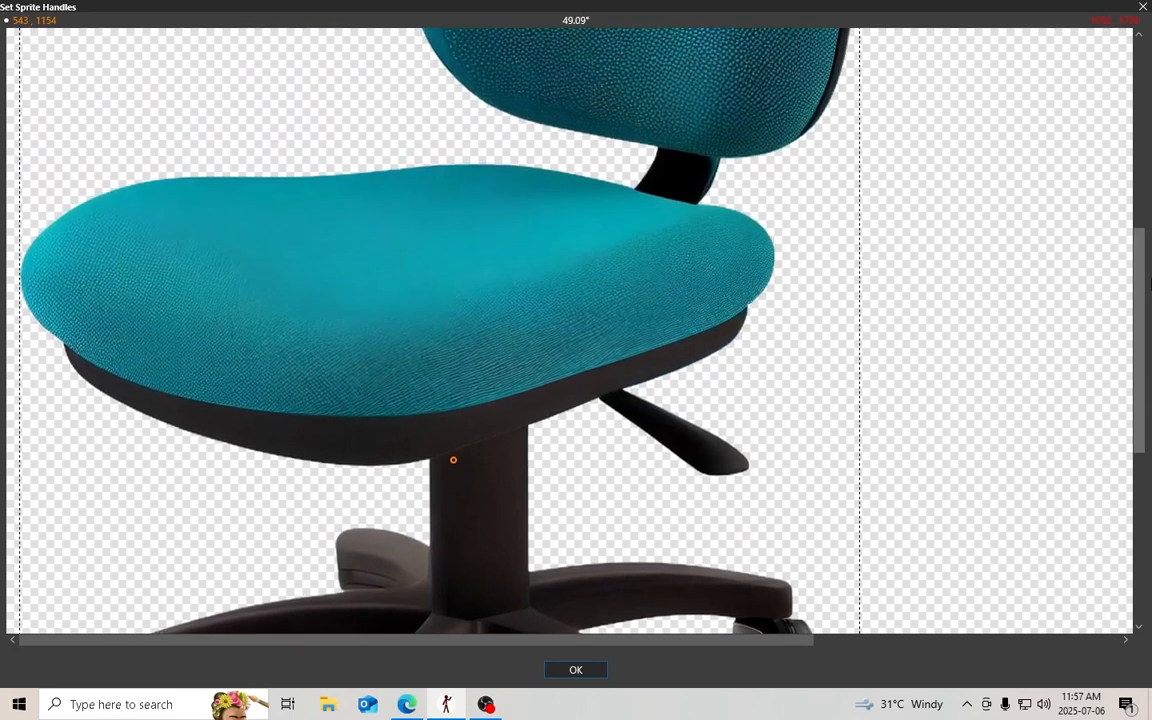
pyautogui.scroll(-2, 1149, 335)
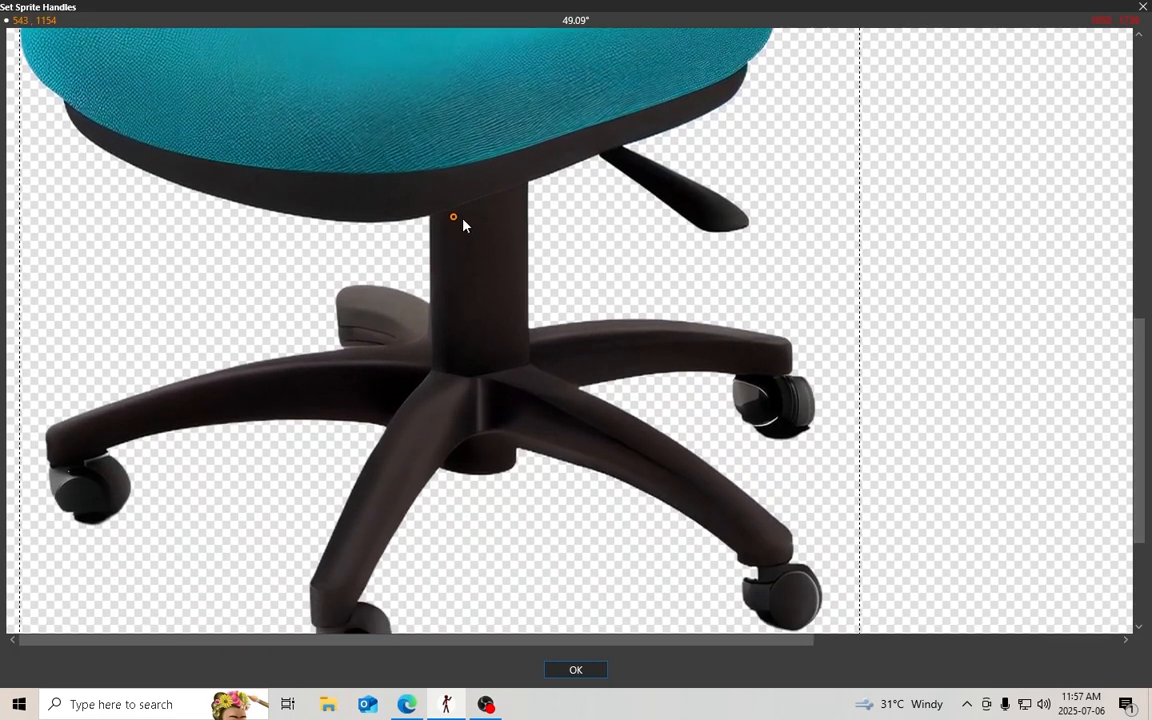
pyautogui.moveTo(454, 219); pyautogui.dragTo(478, 459)
pyautogui.scroll(-2, 1138, 481)
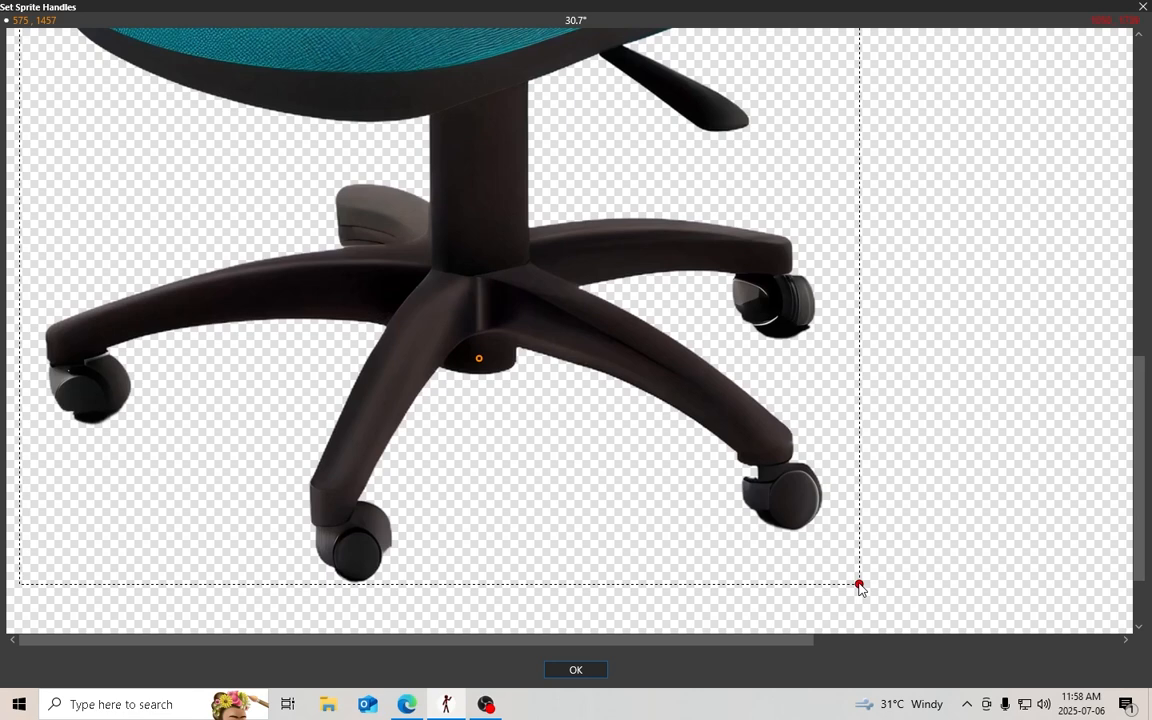
# Place the chair's end handle near the top of the backrest and accept the sprite handles
pyautogui.click(492, 92)
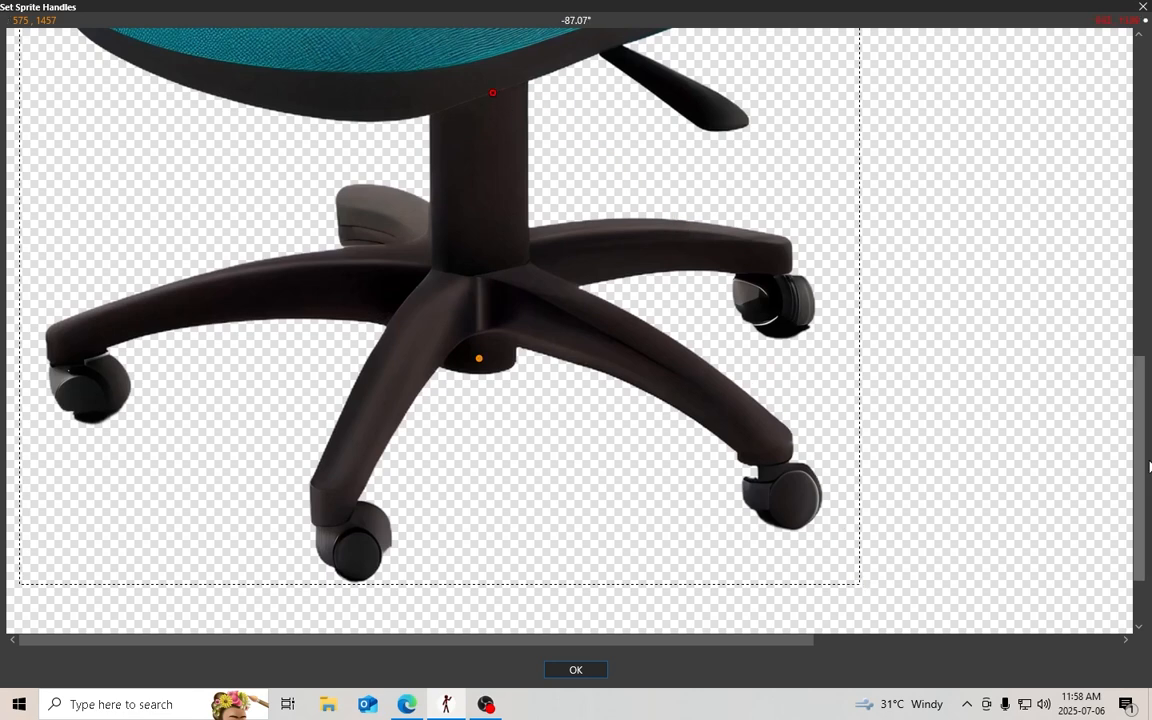
pyautogui.moveTo(1140, 494); pyautogui.dragTo(1142, 357)
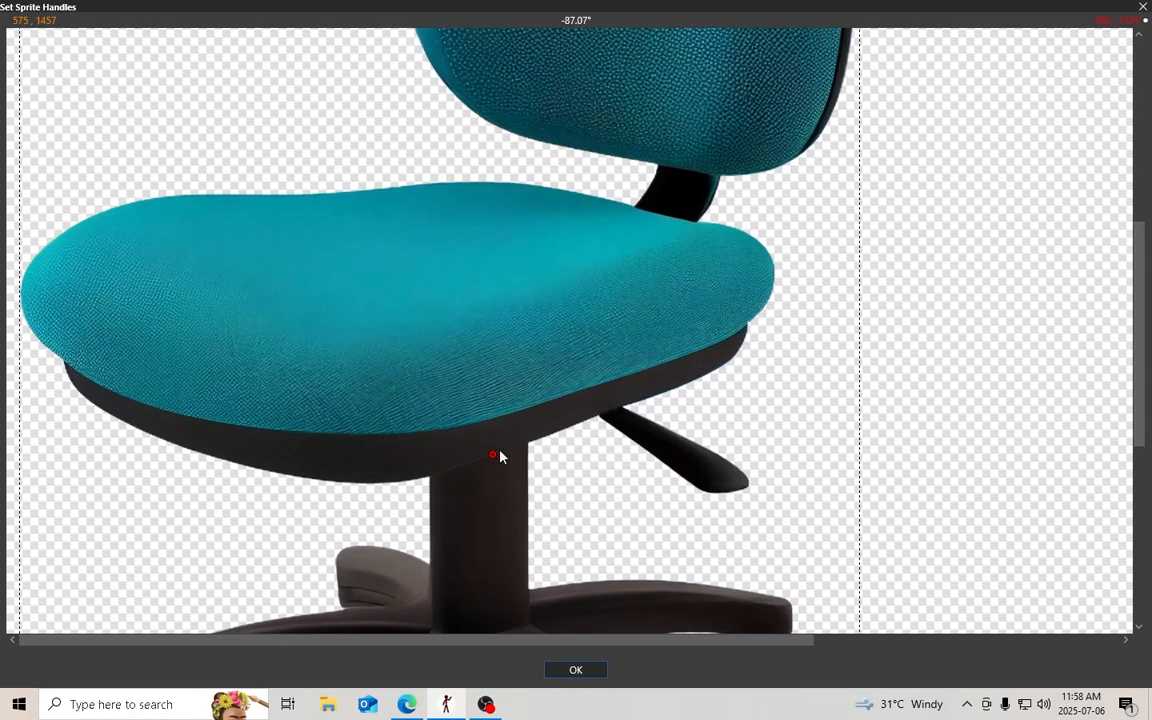
pyautogui.moveTo(493, 460); pyautogui.dragTo(477, 61)
pyautogui.moveTo(1140, 404); pyautogui.dragTo(1133, 234)
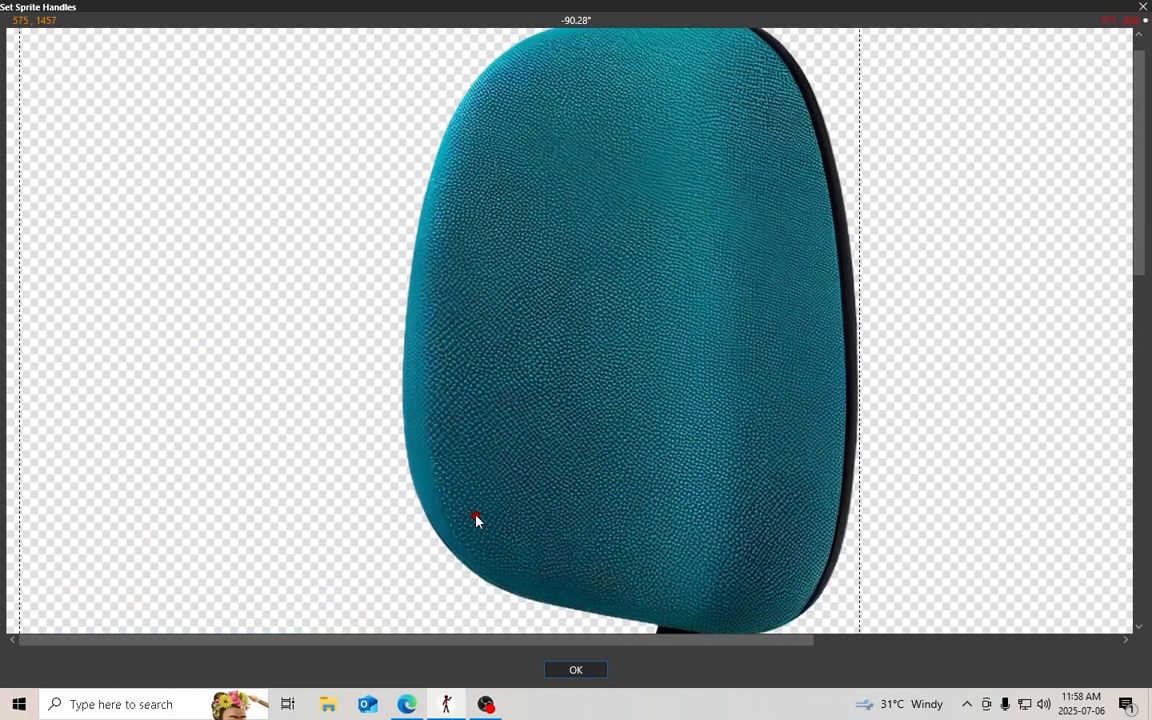
pyautogui.moveTo(559, 211); pyautogui.dragTo(608, 55)
pyautogui.click(574, 671)
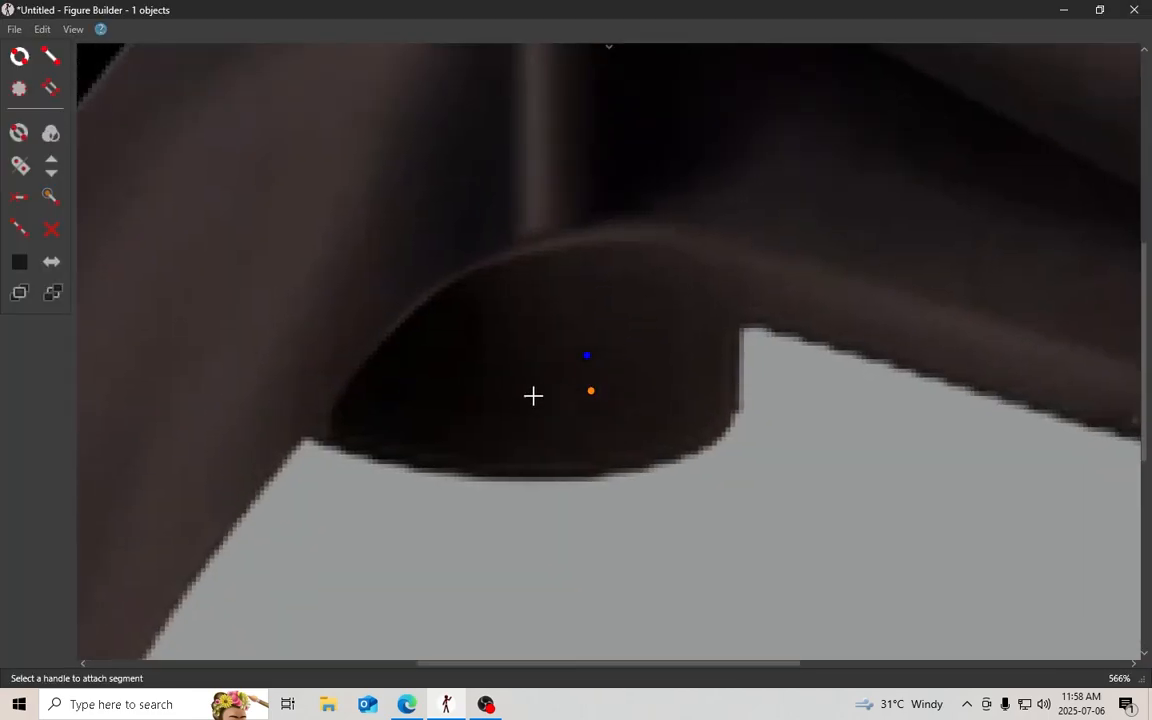
# Attach the chair sprite to the figure's origin handle at the hub of the wheeled base
pyautogui.moveTo(563, 380); pyautogui.dragTo(591, 393)
pyautogui.scroll(-10, 591, 391)
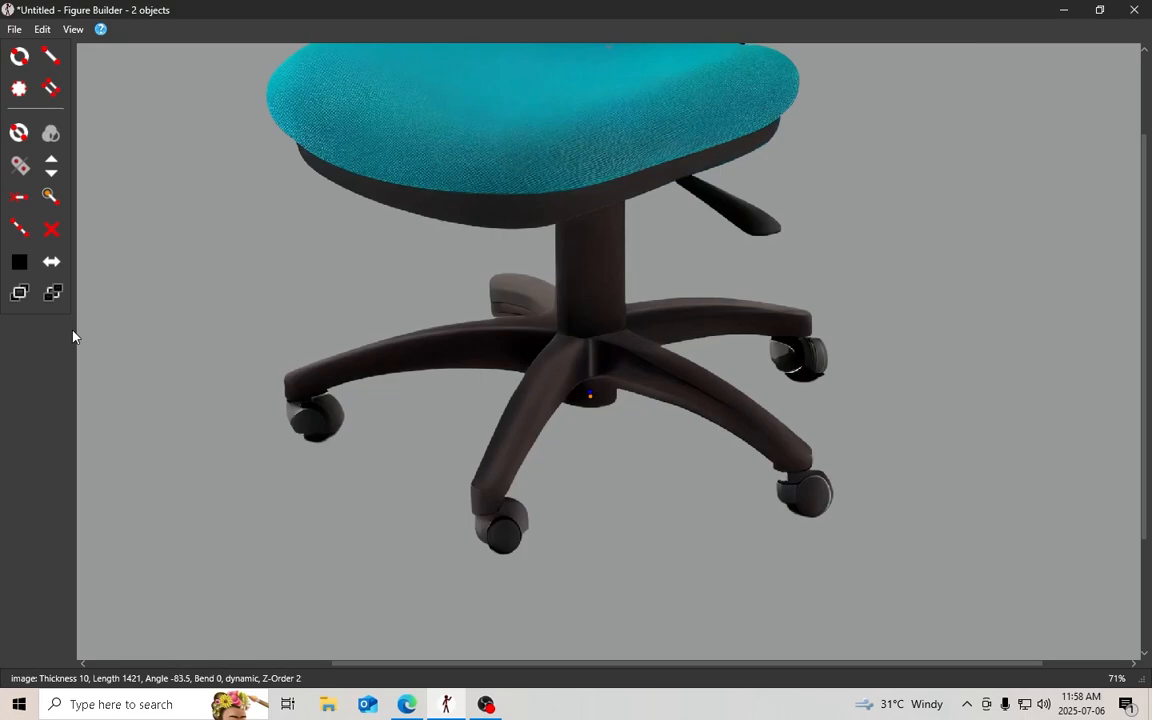
pyautogui.scroll(-3, 509, 342)
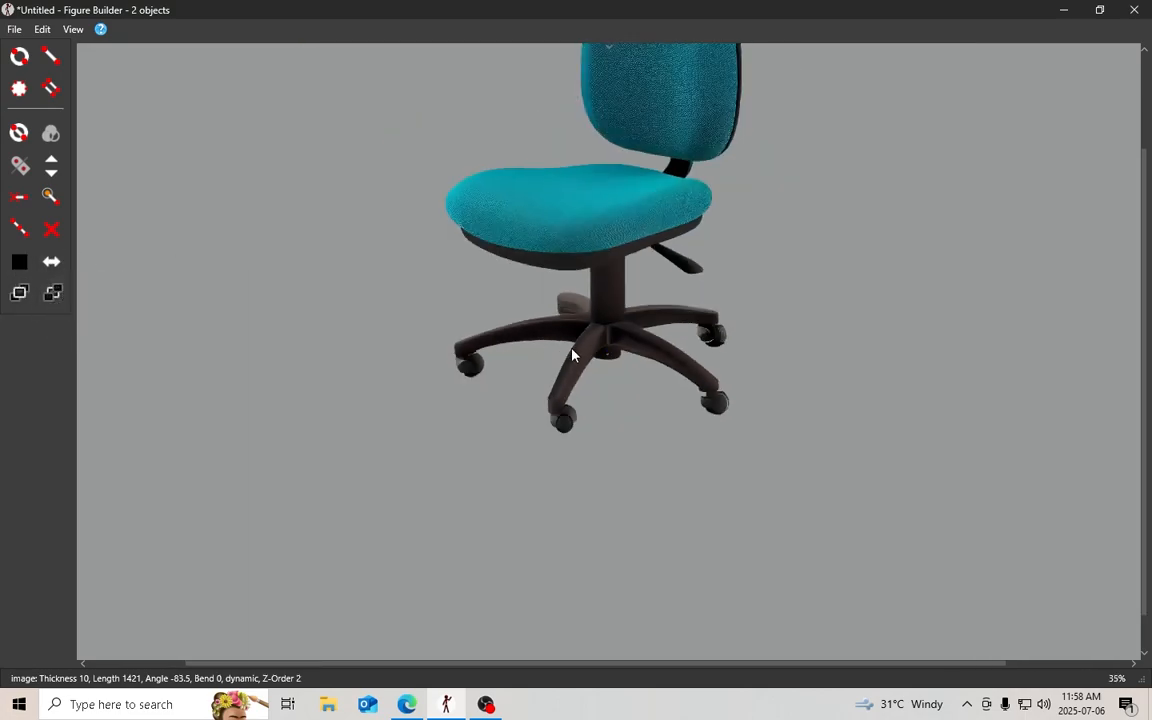
pyautogui.scroll(6, 607, 323)
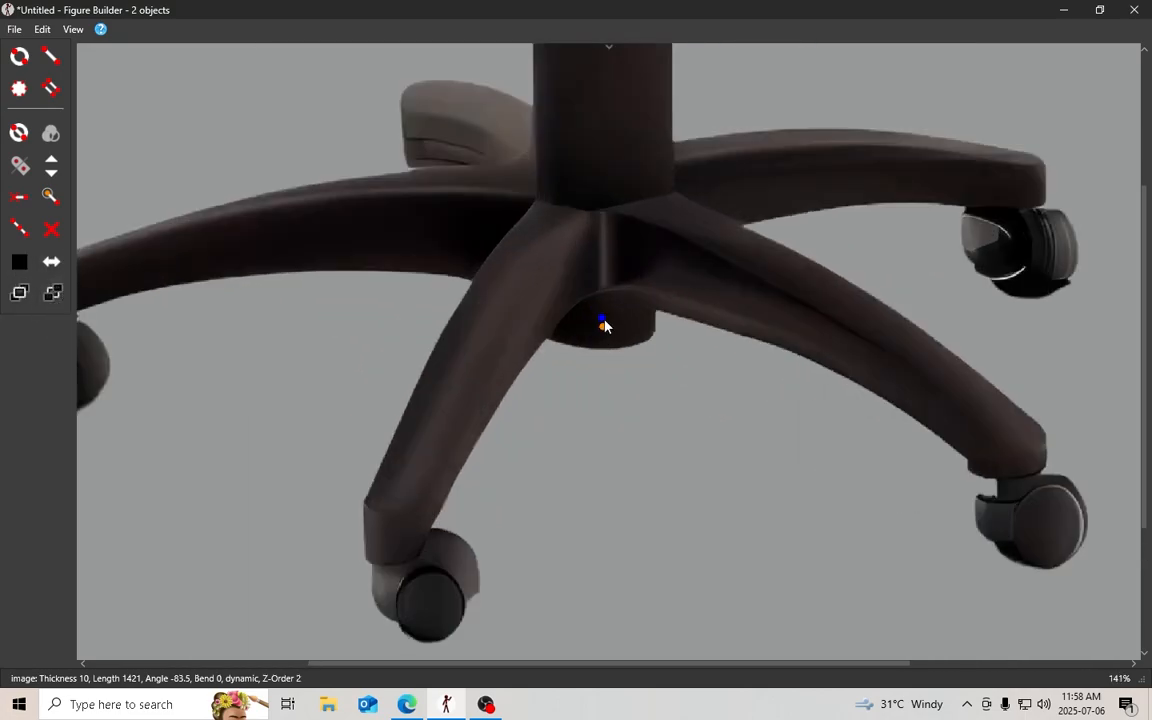
# Swing the short line at the chair's hub to an angle of about 80 and rotate the chair sprite to about -84.3
pyautogui.click(606, 324)
pyautogui.moveTo(606, 322); pyautogui.dragTo(604, 313)
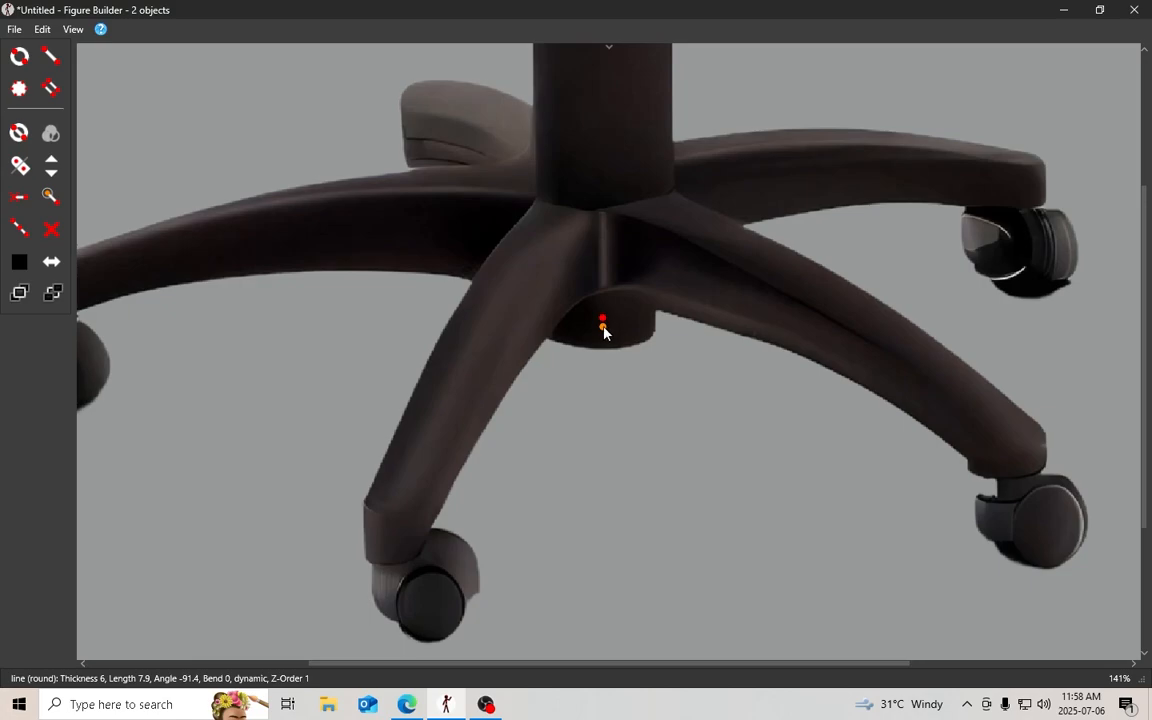
pyautogui.scroll(-6, 604, 332)
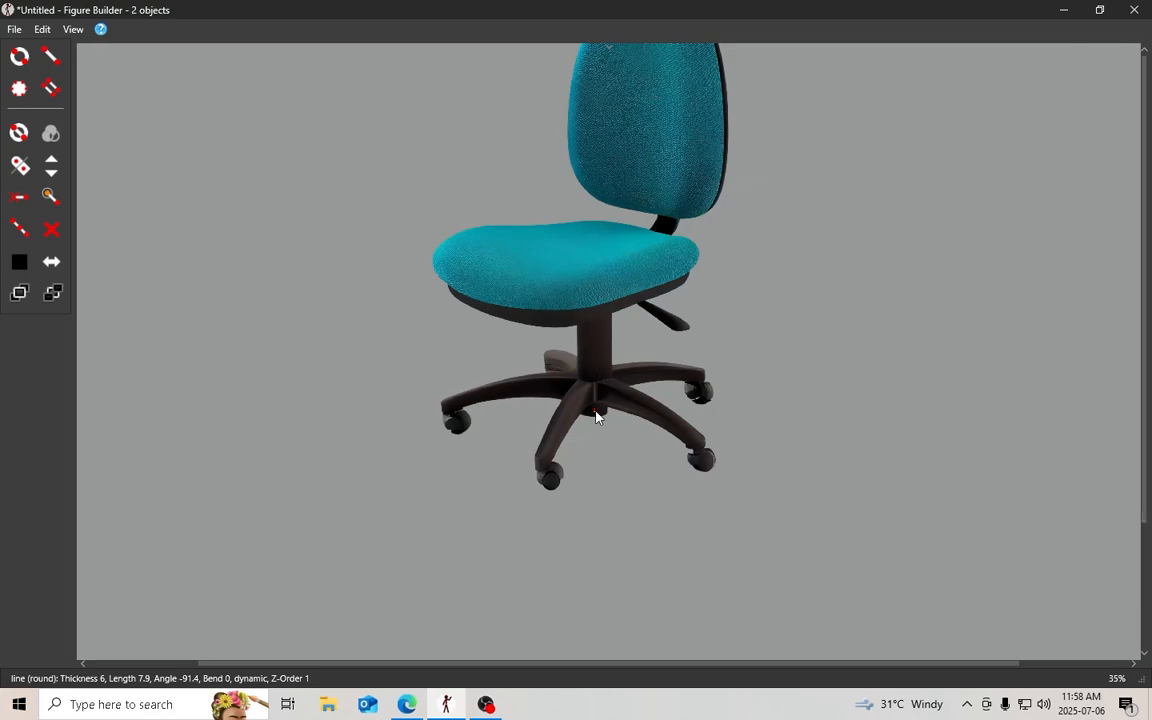
pyautogui.scroll(3, 595, 417)
pyautogui.moveTo(585, 406); pyautogui.dragTo(586, 697)
pyautogui.scroll(-2, 622, 425)
pyautogui.scroll(-2, 640, 360)
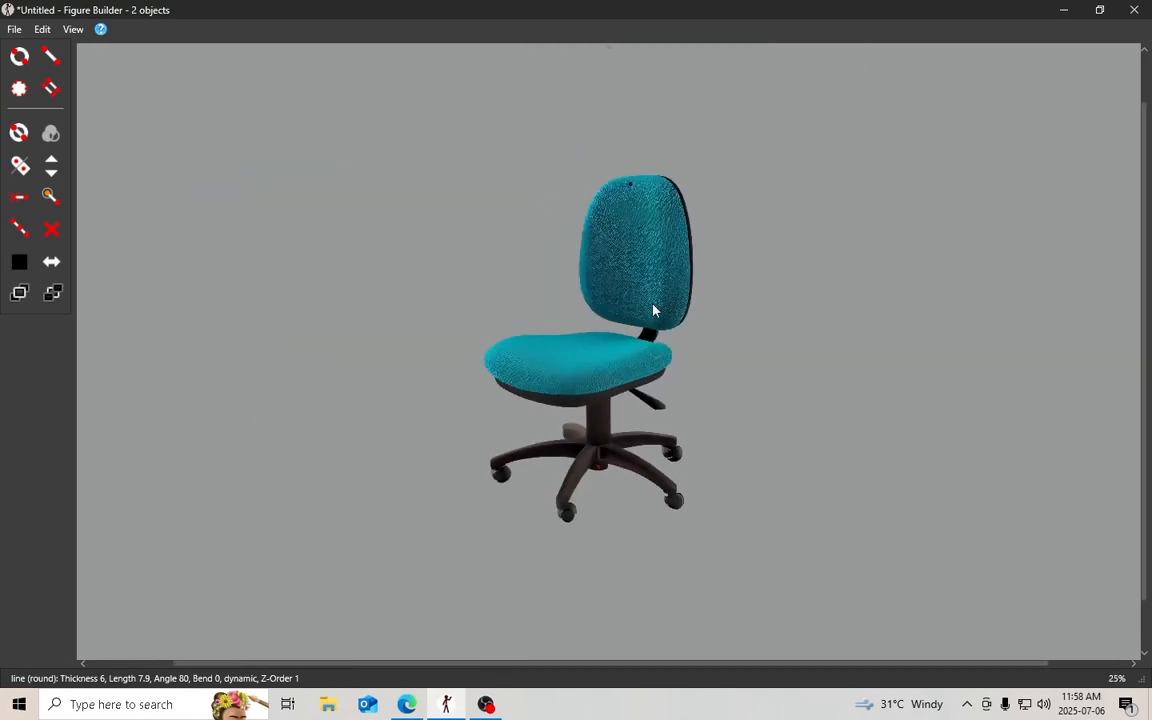
pyautogui.scroll(1, 667, 194)
pyautogui.moveTo(642, 120); pyautogui.dragTo(629, 181)
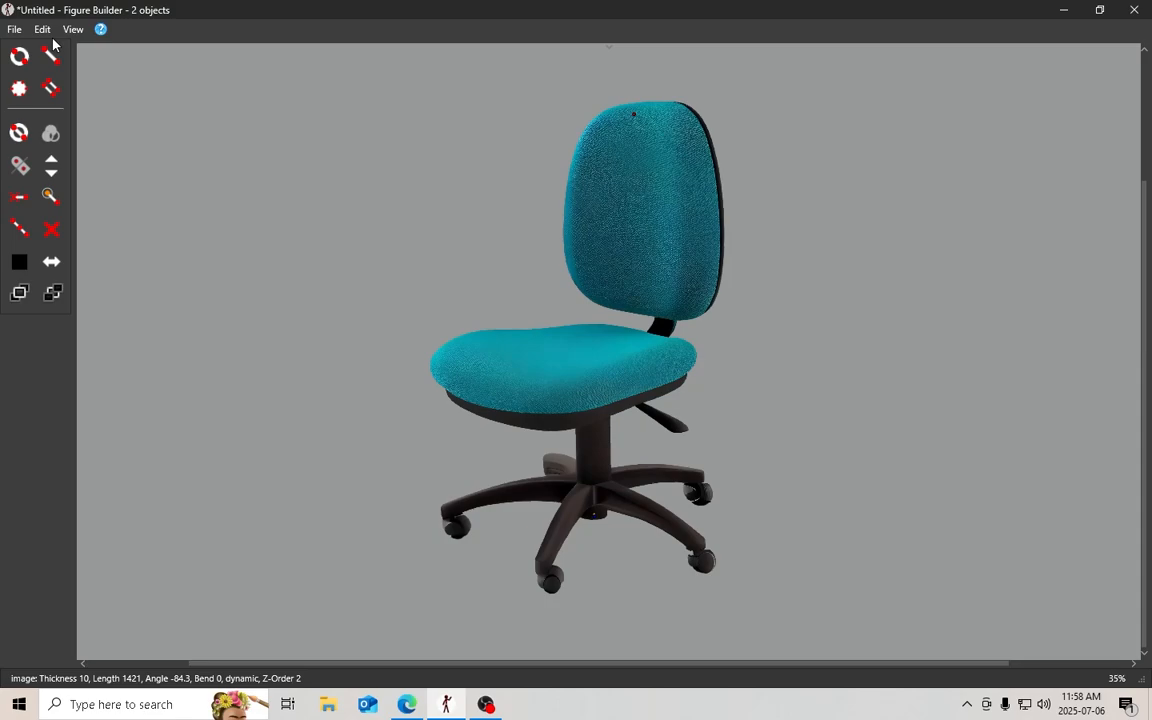
pyautogui.click(14, 29)
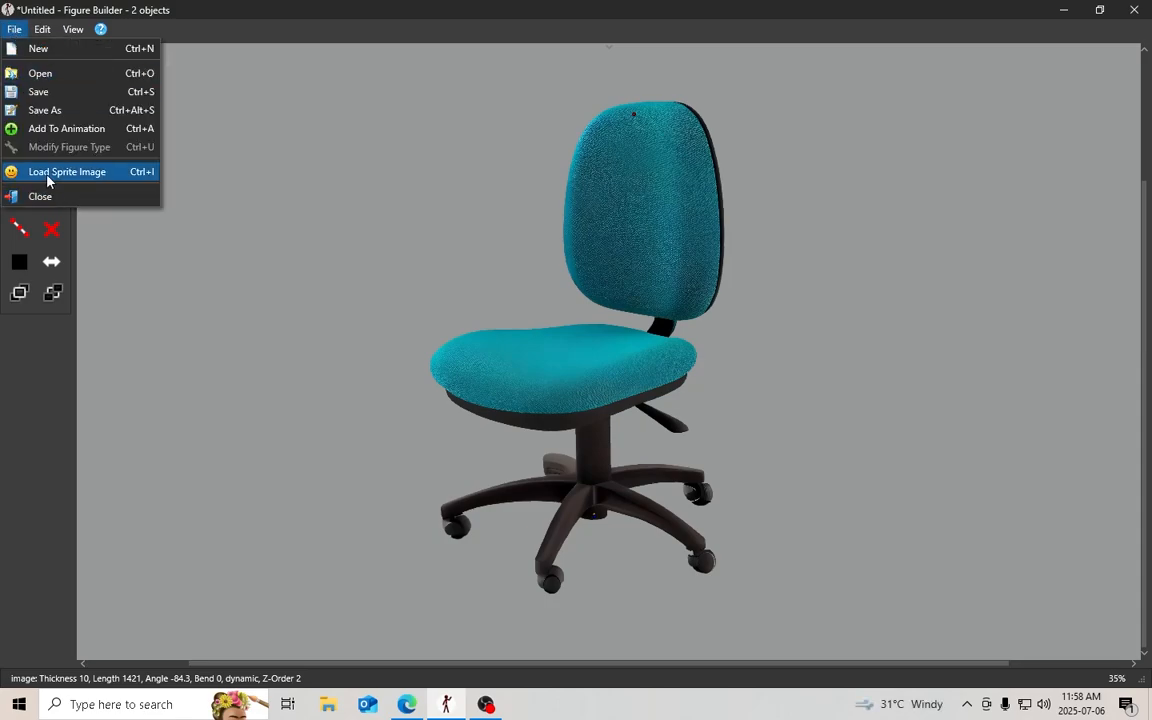
pyautogui.click(55, 171)
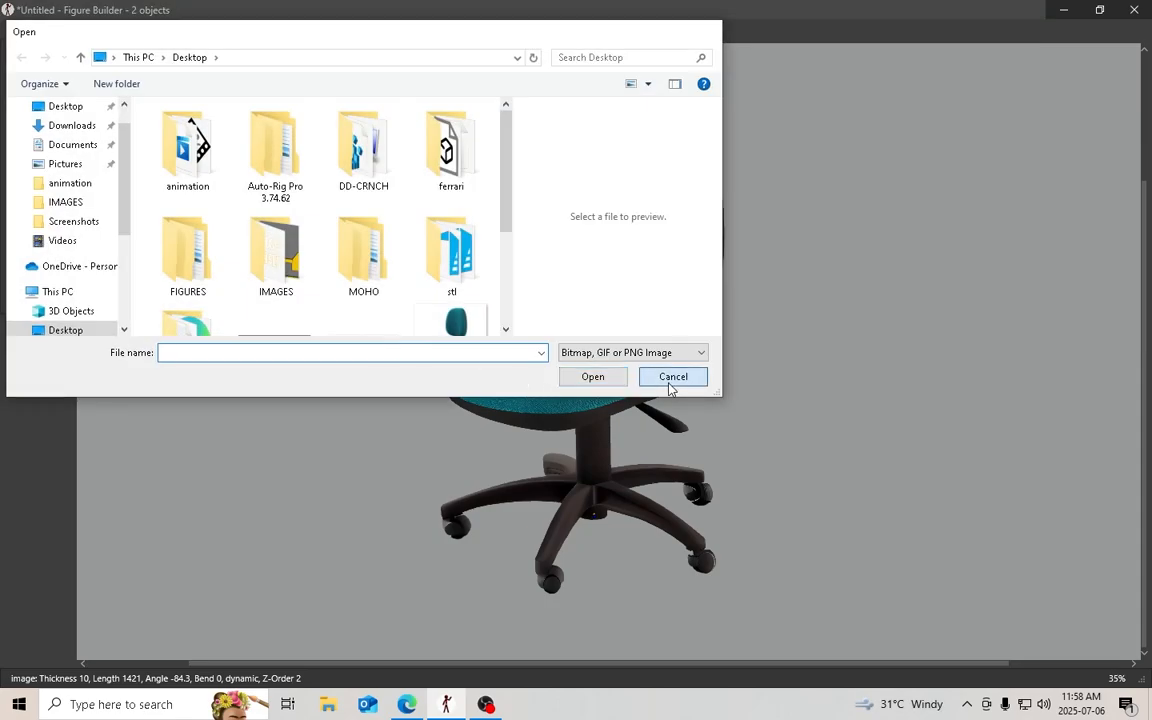
pyautogui.click(671, 377)
# Add the chair figure to the animation under the name 12
pyautogui.click(14, 29)
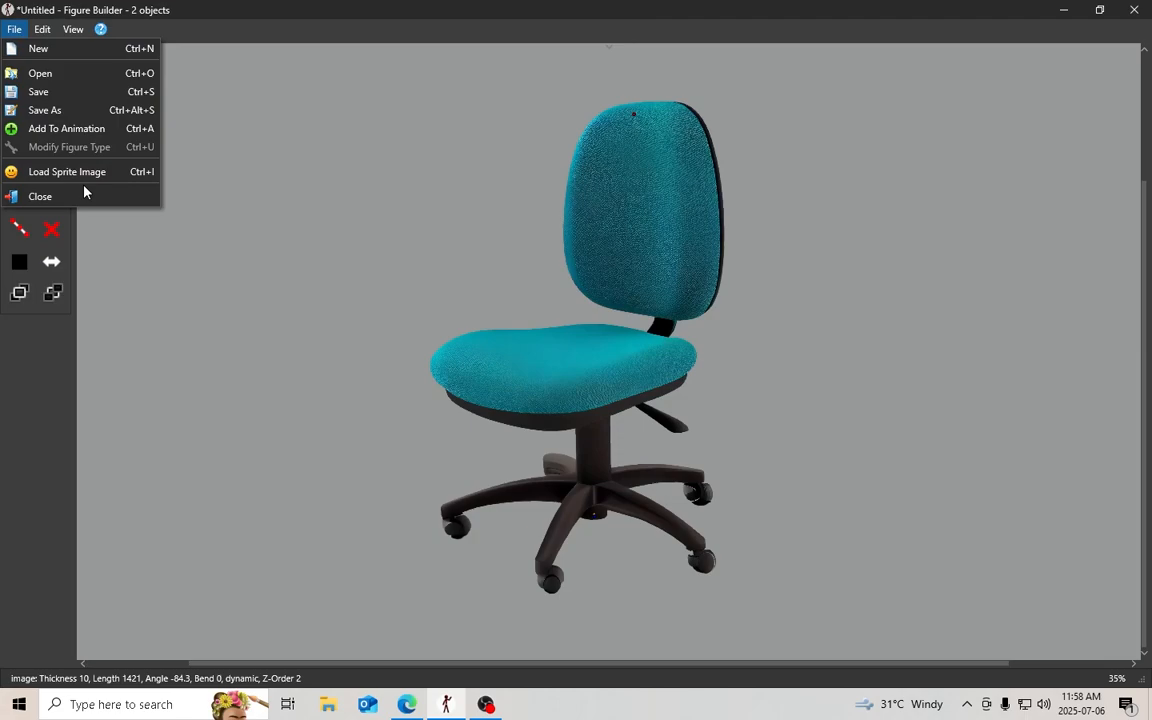
pyautogui.click(62, 127)
pyautogui.write('12')
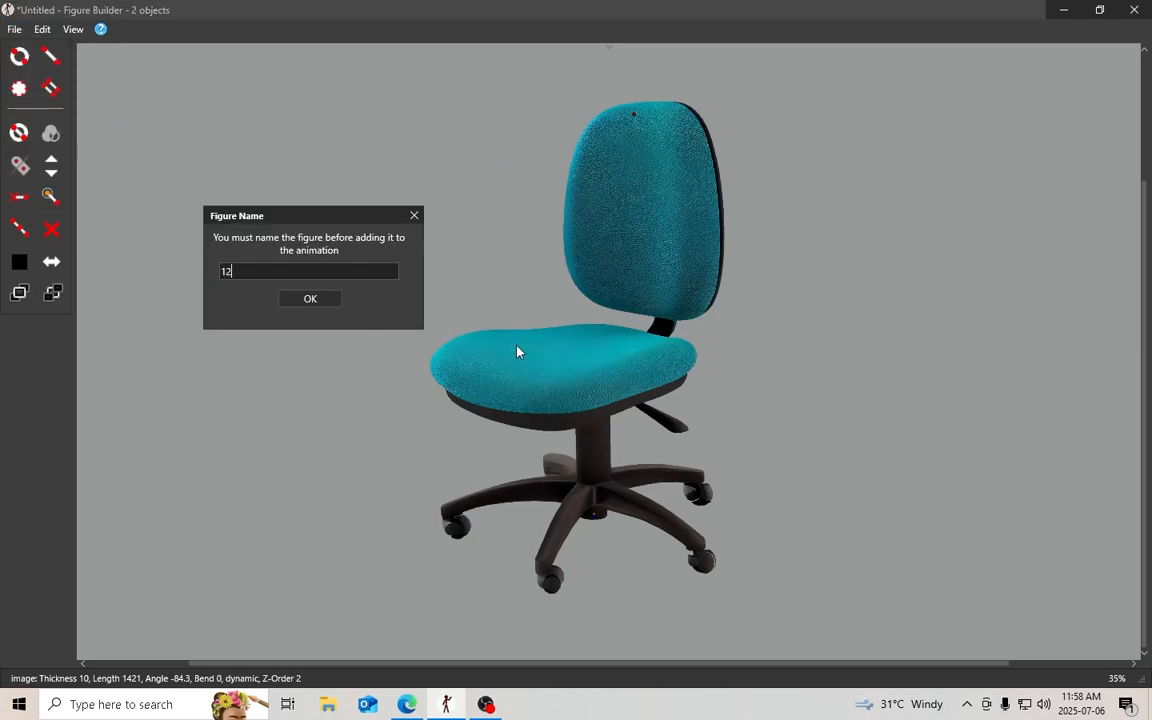
pyautogui.click(309, 300)
# Scale the chair figure down to about 6.53 so that it fits above the first long platform
pyautogui.scroll(-5, 501, 365)
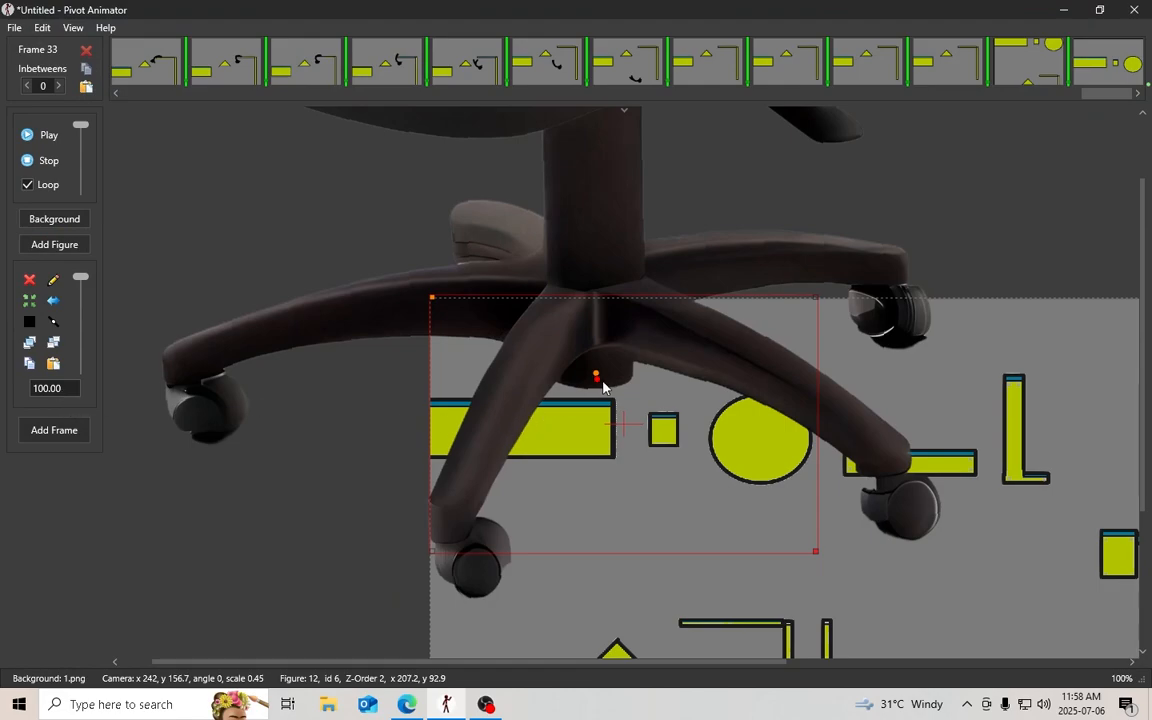
pyautogui.scroll(-5, 600, 370)
pyautogui.scroll(2, 613, 202)
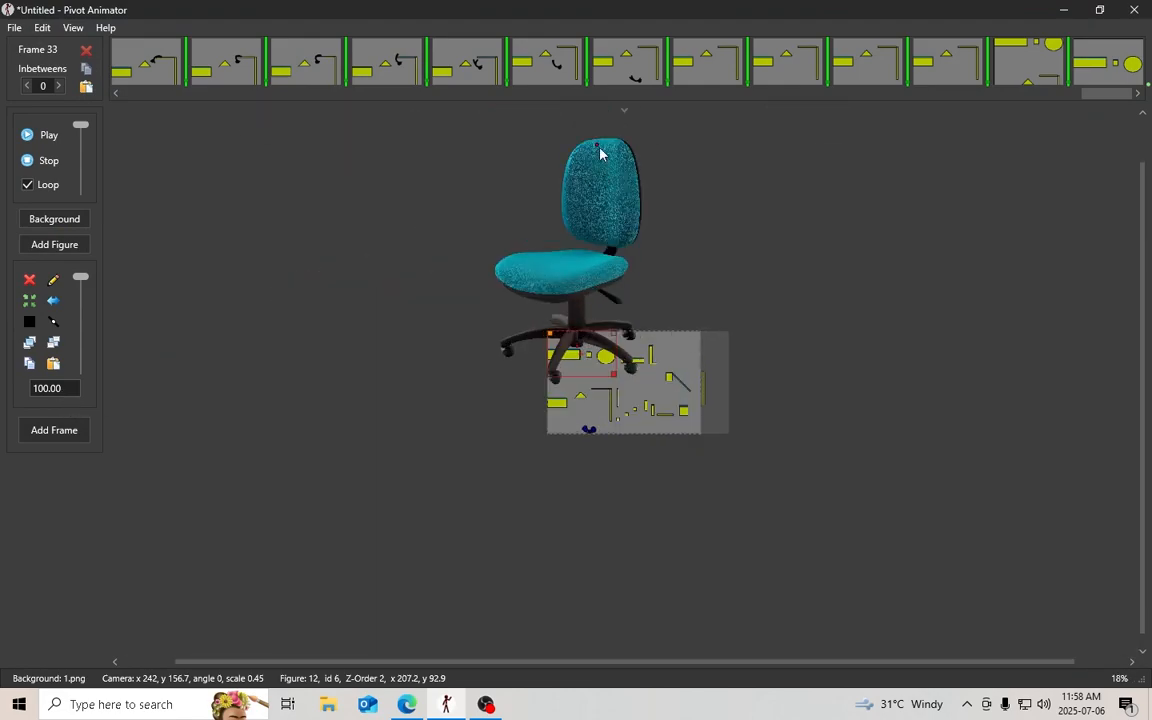
pyautogui.moveTo(600, 153); pyautogui.dragTo(573, 342)
pyautogui.scroll(5, 573, 342)
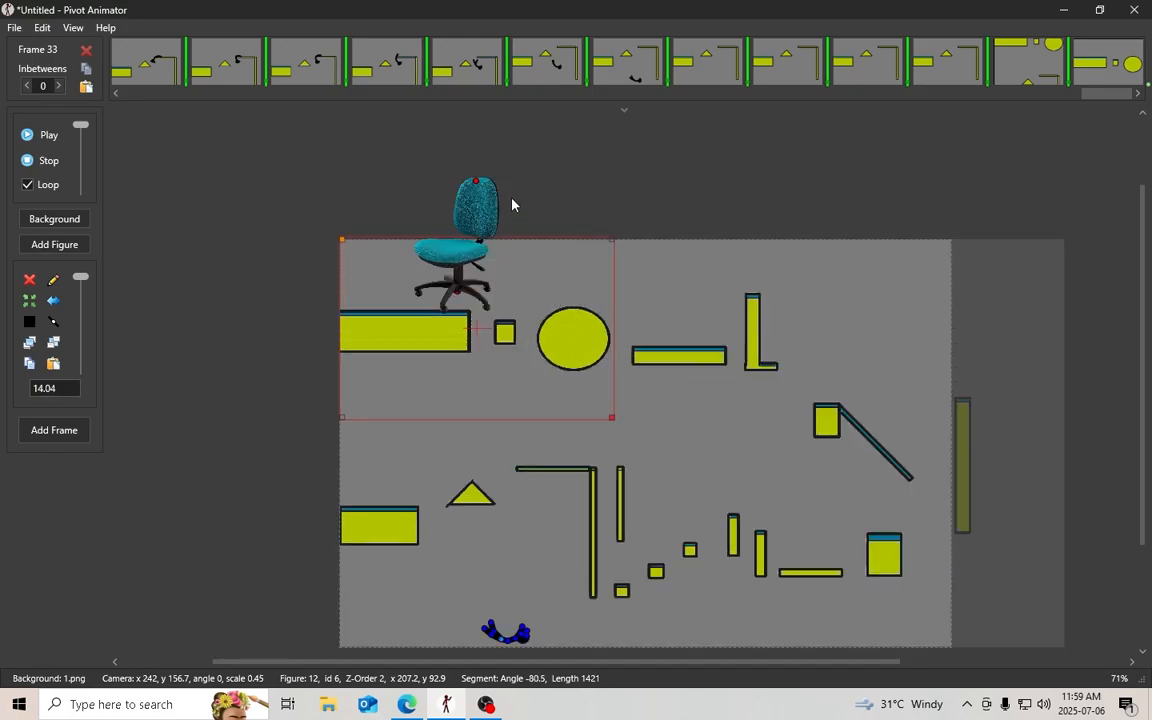
pyautogui.moveTo(478, 187); pyautogui.dragTo(453, 240)
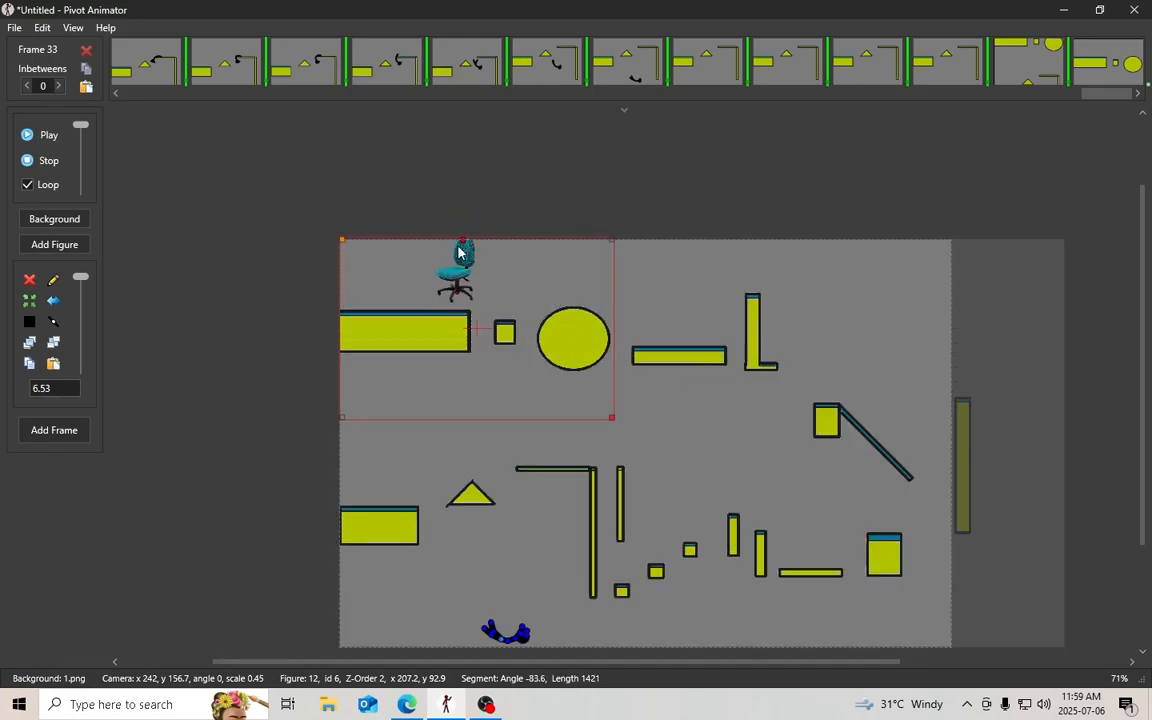
# Tilt the chair to an angle of about -85.4 and lower it to the long platform's edge at about x 199.1, y 109.9
pyautogui.scroll(5, 430, 278)
pyautogui.click(531, 337)
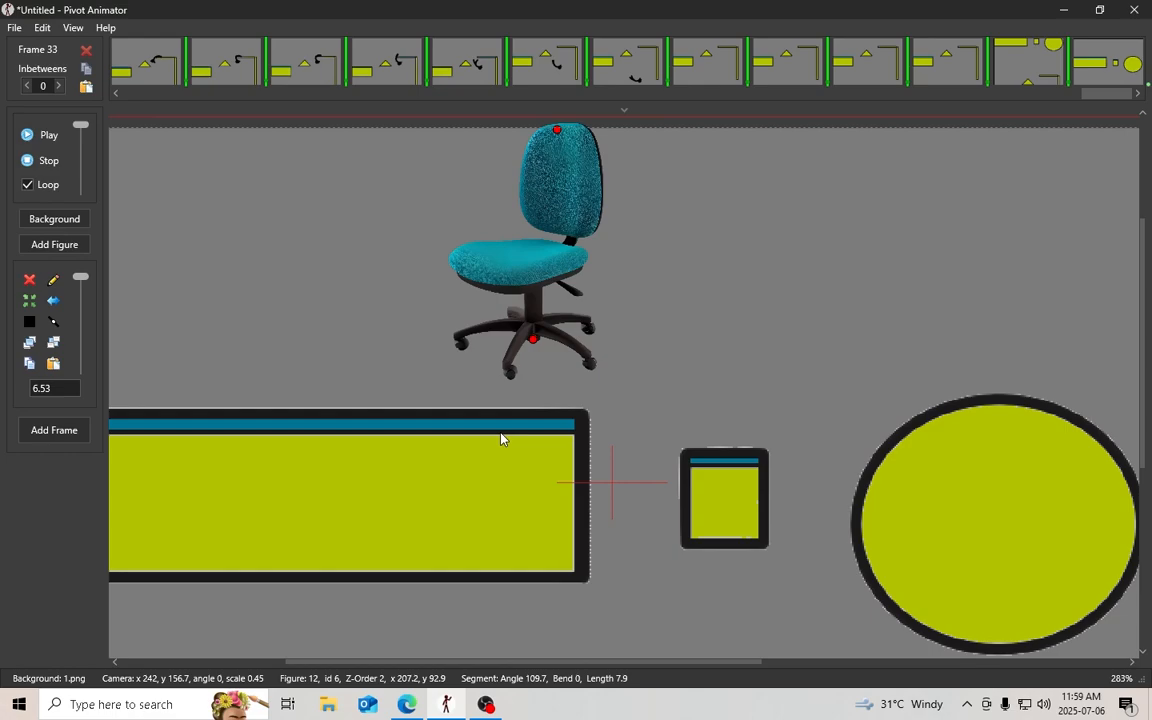
pyautogui.moveTo(557, 130); pyautogui.dragTo(550, 130)
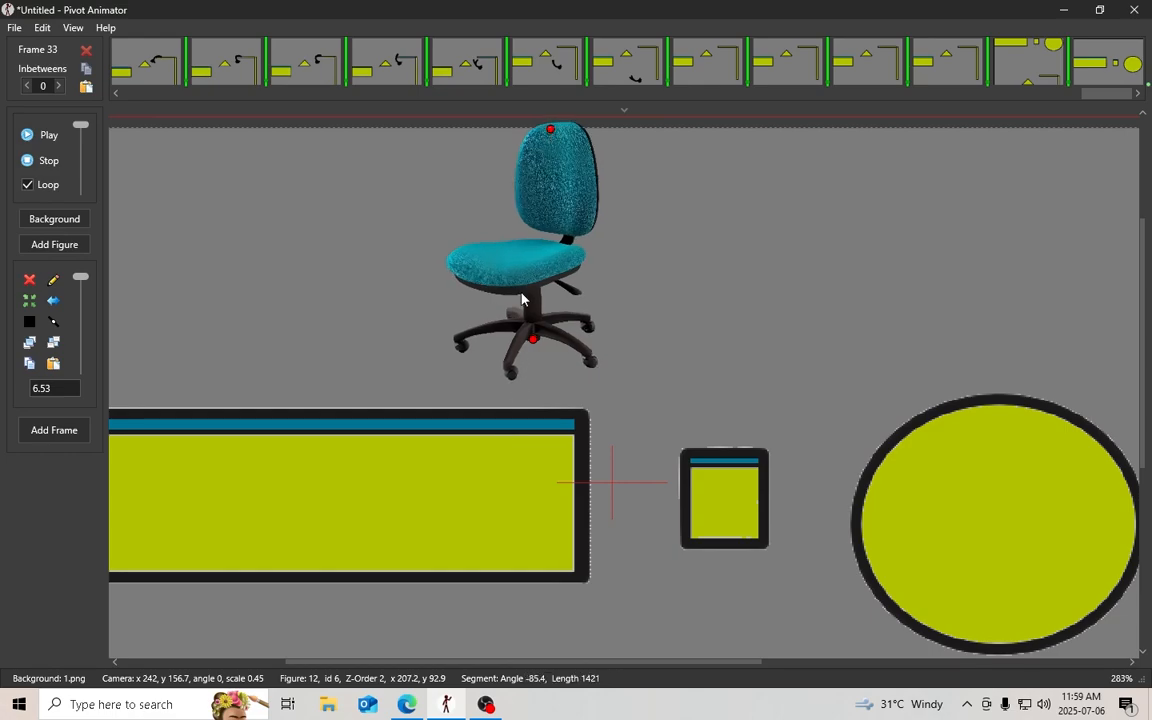
pyautogui.scroll(4, 514, 319)
pyautogui.moveTo(595, 405); pyautogui.dragTo(521, 557)
pyautogui.moveTo(600, 506); pyautogui.dragTo(688, 331)
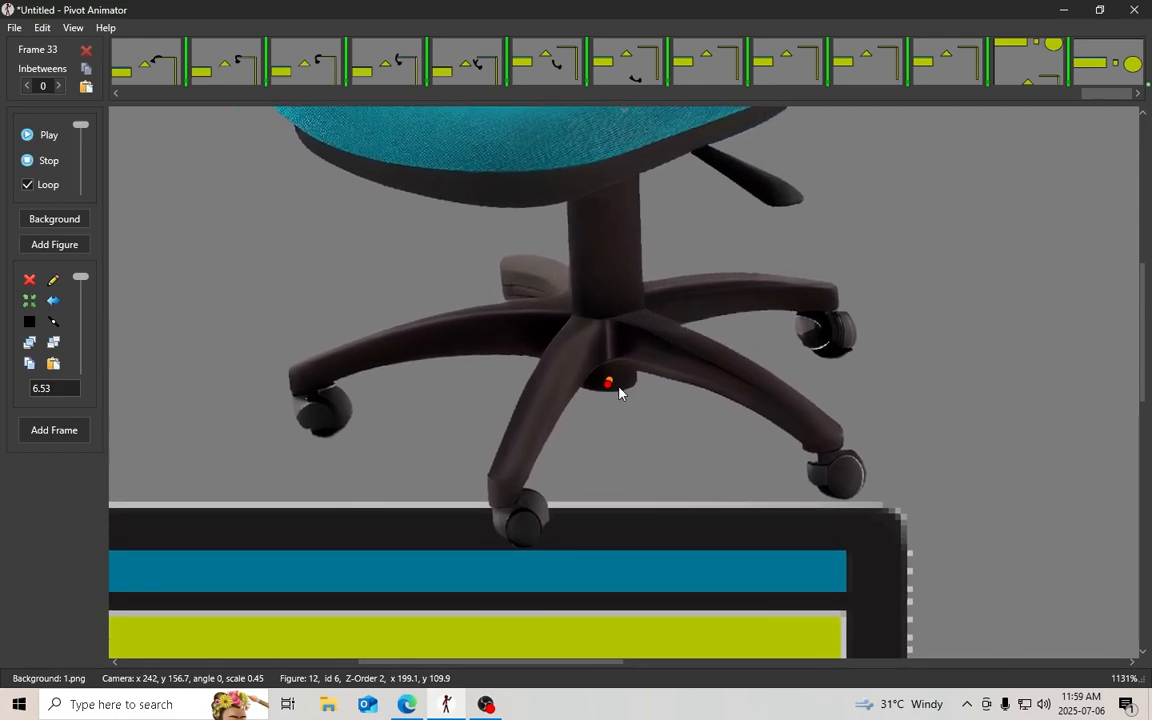
# Lengthen the hub line to about 183.5 and move the chair onto the long platform at about x 188.4, y 129.1
pyautogui.scroll(2, 576, 410)
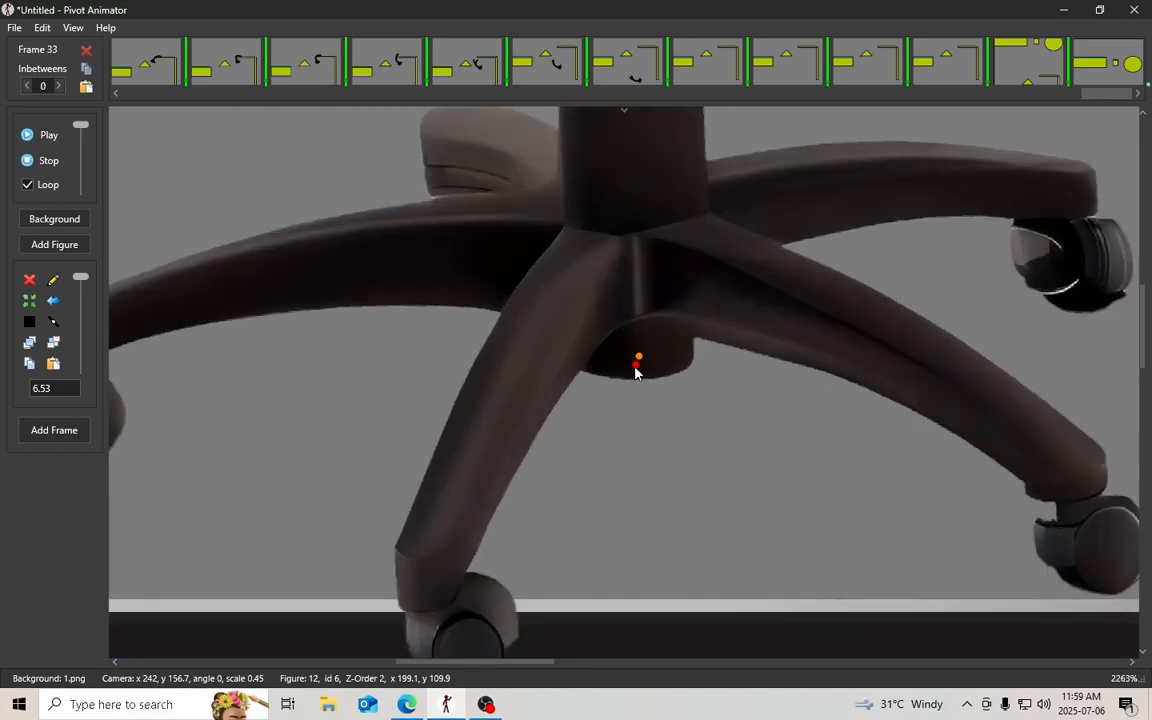
pyautogui.moveTo(636, 370); pyautogui.dragTo(631, 152)
pyautogui.scroll(-3, 593, 410)
pyautogui.moveTo(602, 524); pyautogui.dragTo(725, 304)
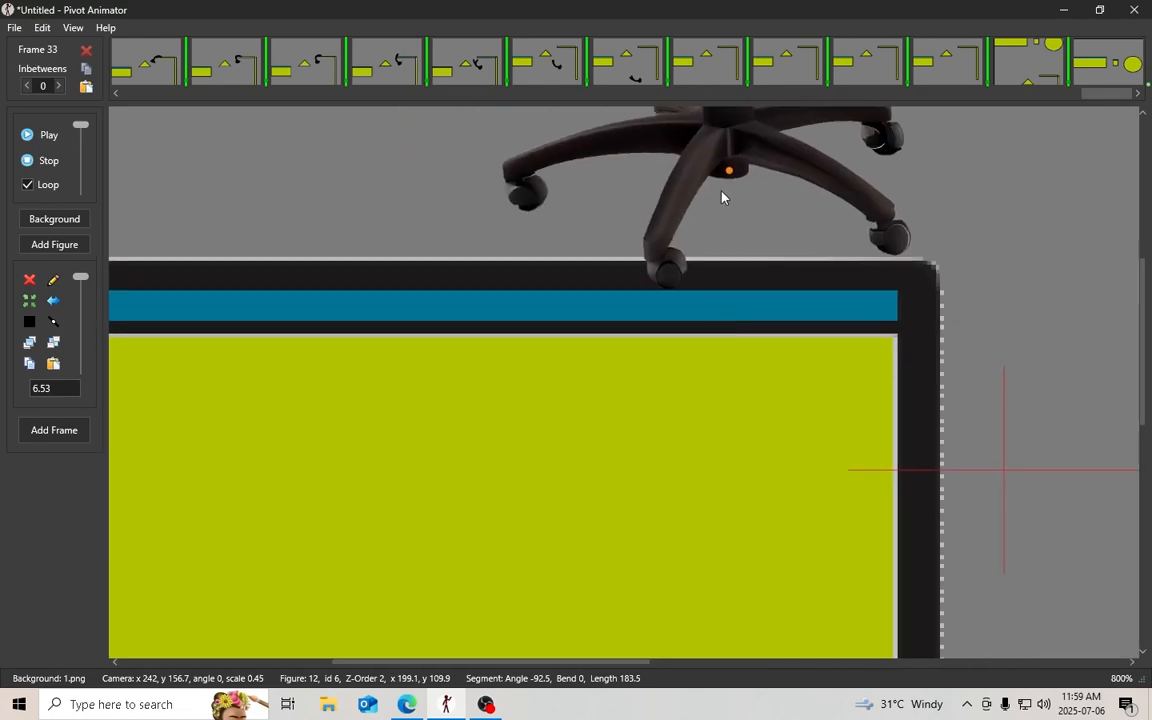
pyautogui.moveTo(727, 176); pyautogui.dragTo(663, 303)
pyautogui.scroll(-2, 663, 303)
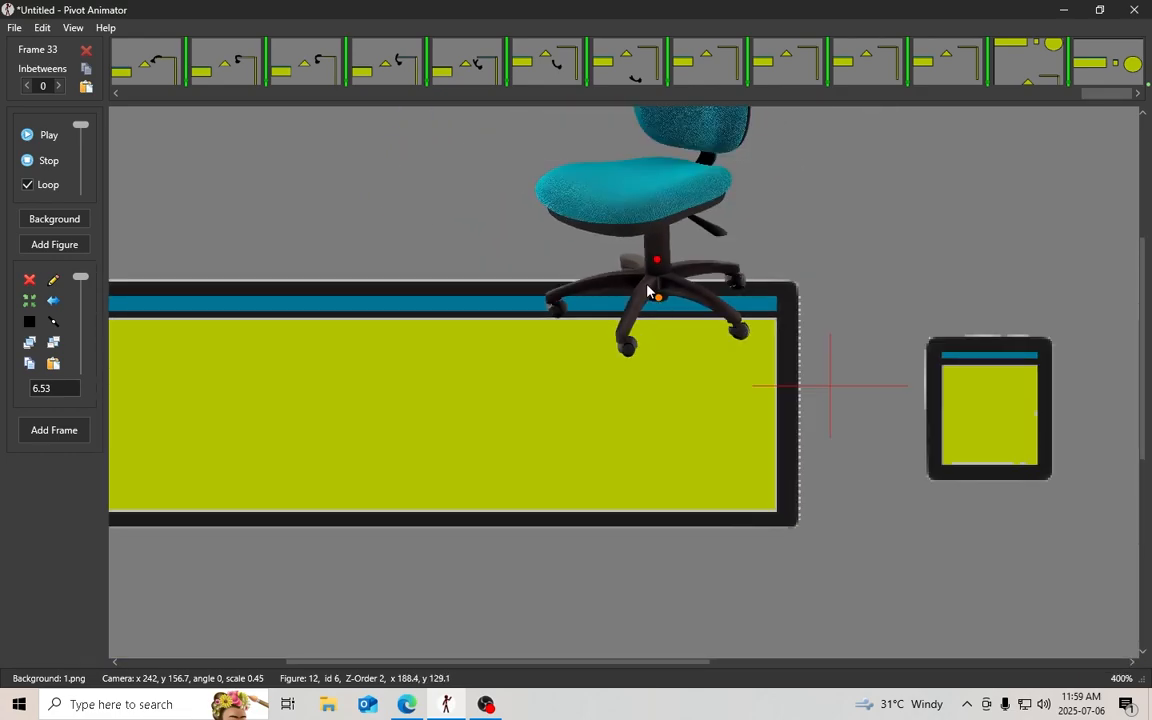
pyautogui.moveTo(655, 246); pyautogui.dragTo(688, 410)
pyautogui.scroll(-1, 676, 410)
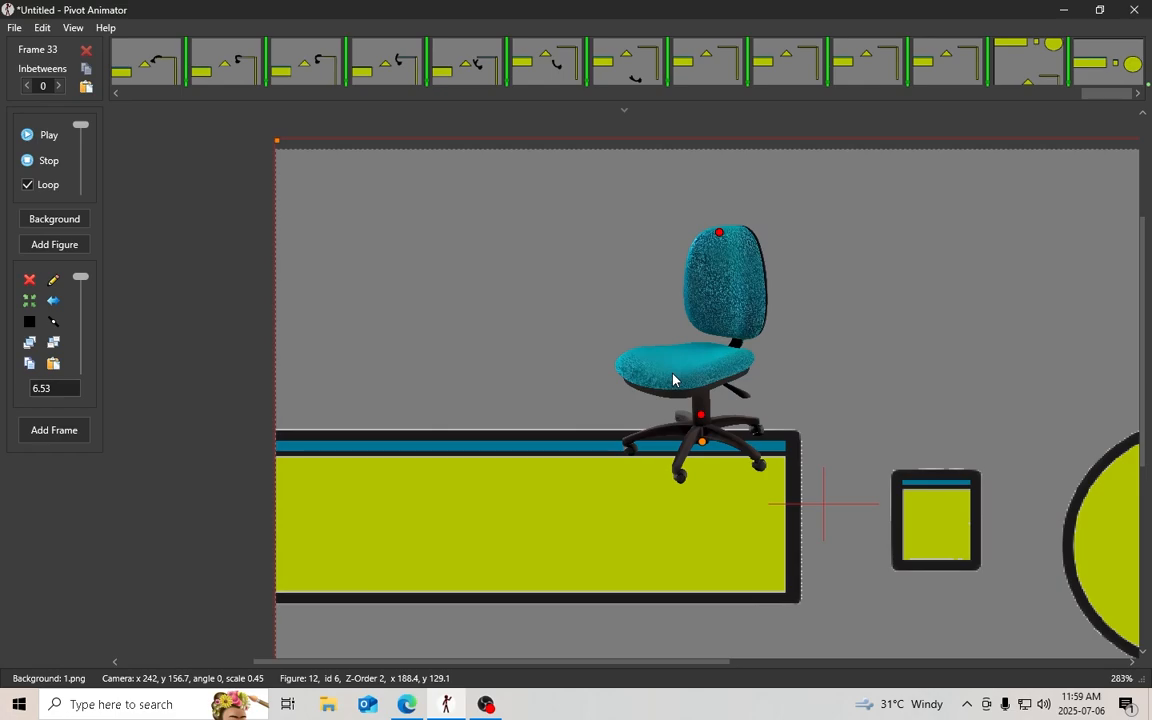
# Animate the chair sliding left along the platform to about x 36.3, y 126.3, adding frames at each position up to frame 42
pyautogui.click(28, 430)
pyautogui.moveTo(702, 442); pyautogui.dragTo(586, 437)
pyautogui.press('space')
pyautogui.press('space')
pyautogui.press('space')
pyautogui.moveTo(522, 449); pyautogui.dragTo(357, 436)
pyautogui.press('space')
pyautogui.press('space')
pyautogui.press('space')
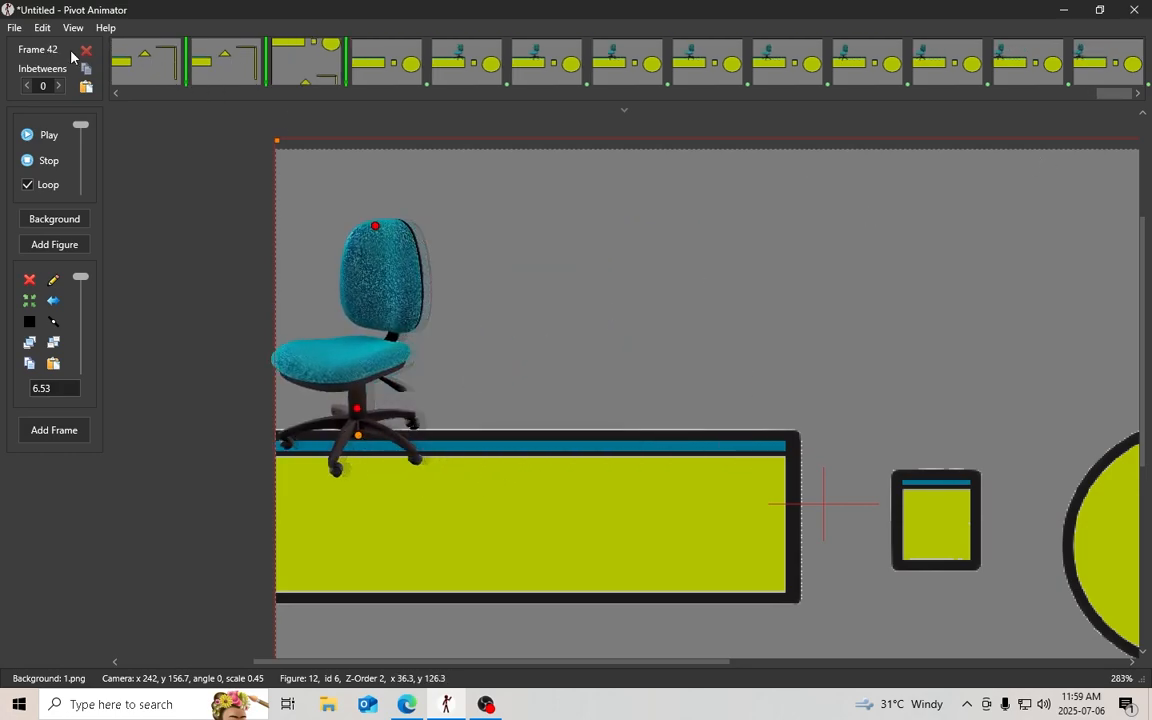
# Play the animation to preview the chair sliding along the platform
pyautogui.click(30, 134)
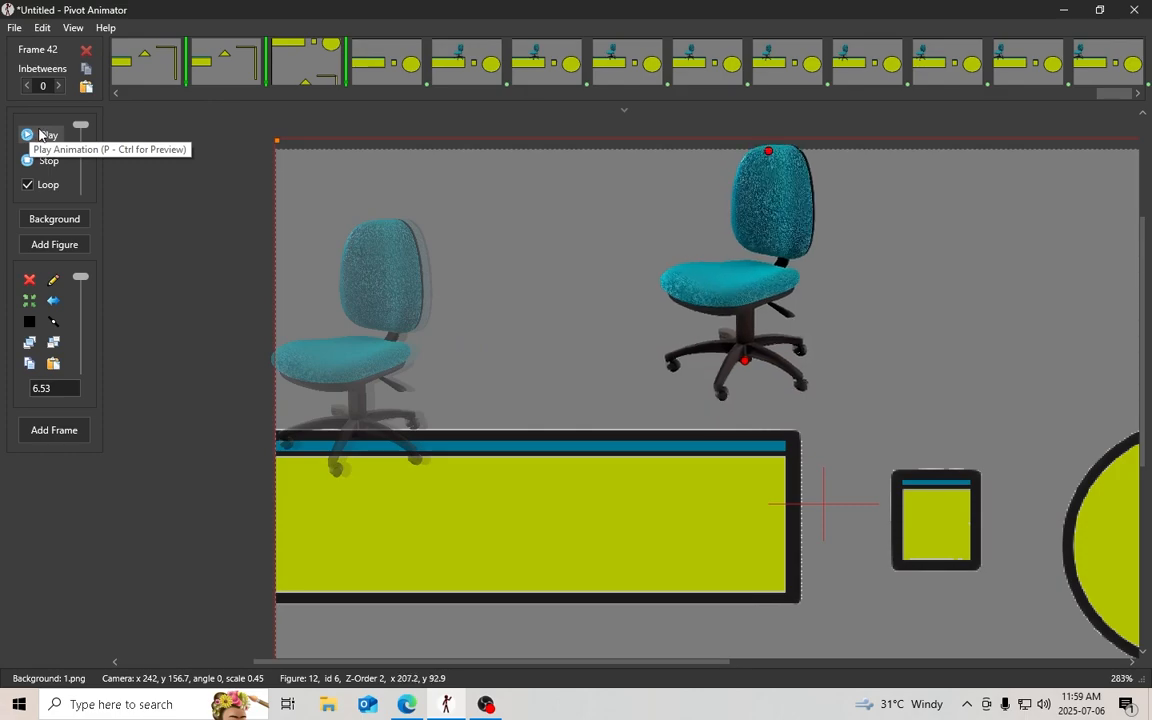
pyautogui.scroll(-4, 502, 214)
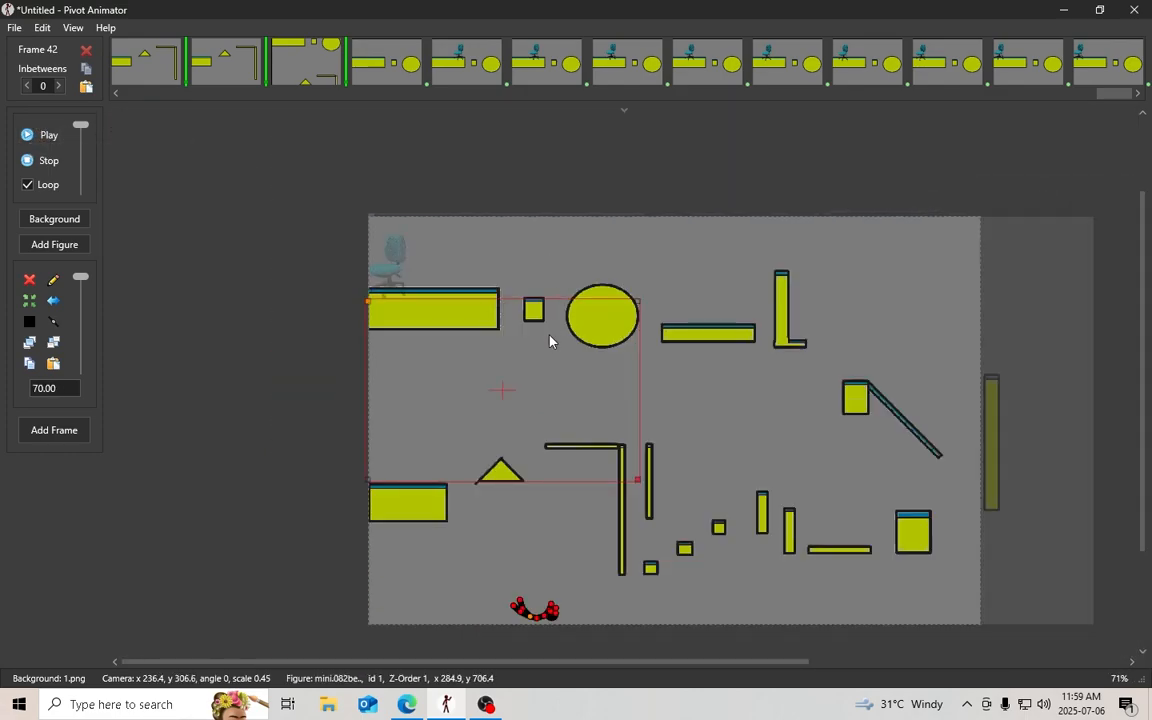
pyautogui.scroll(3, 674, 309)
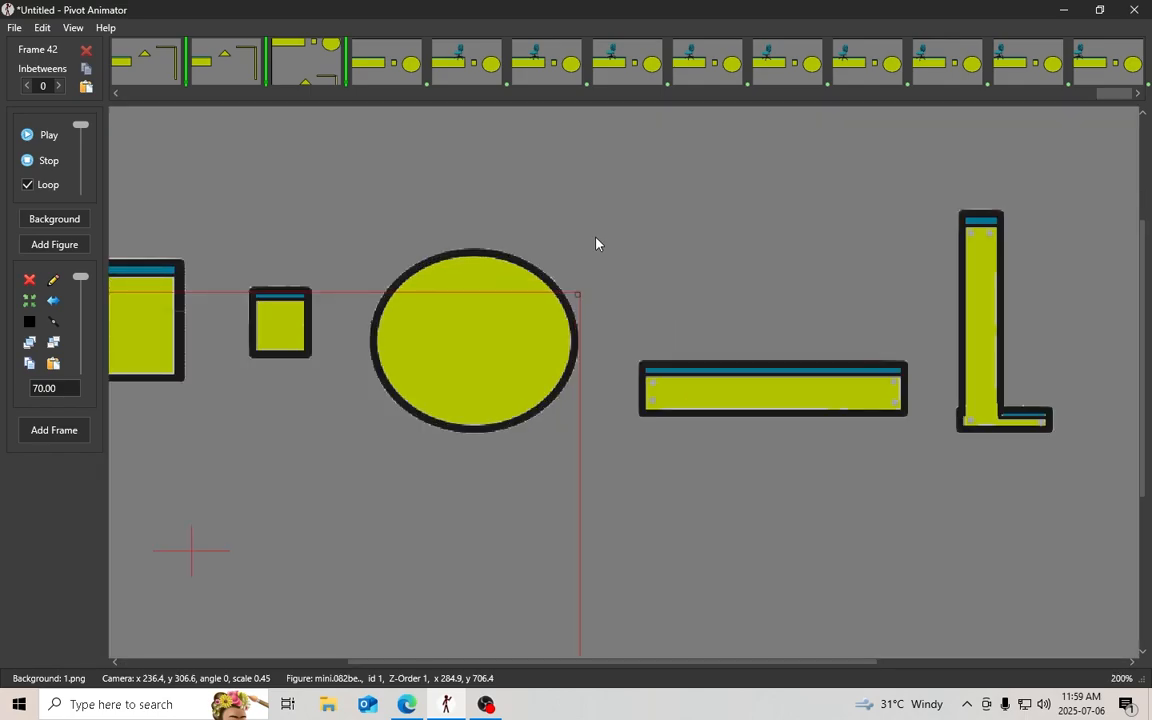
pyautogui.scroll(-1, 262, 242)
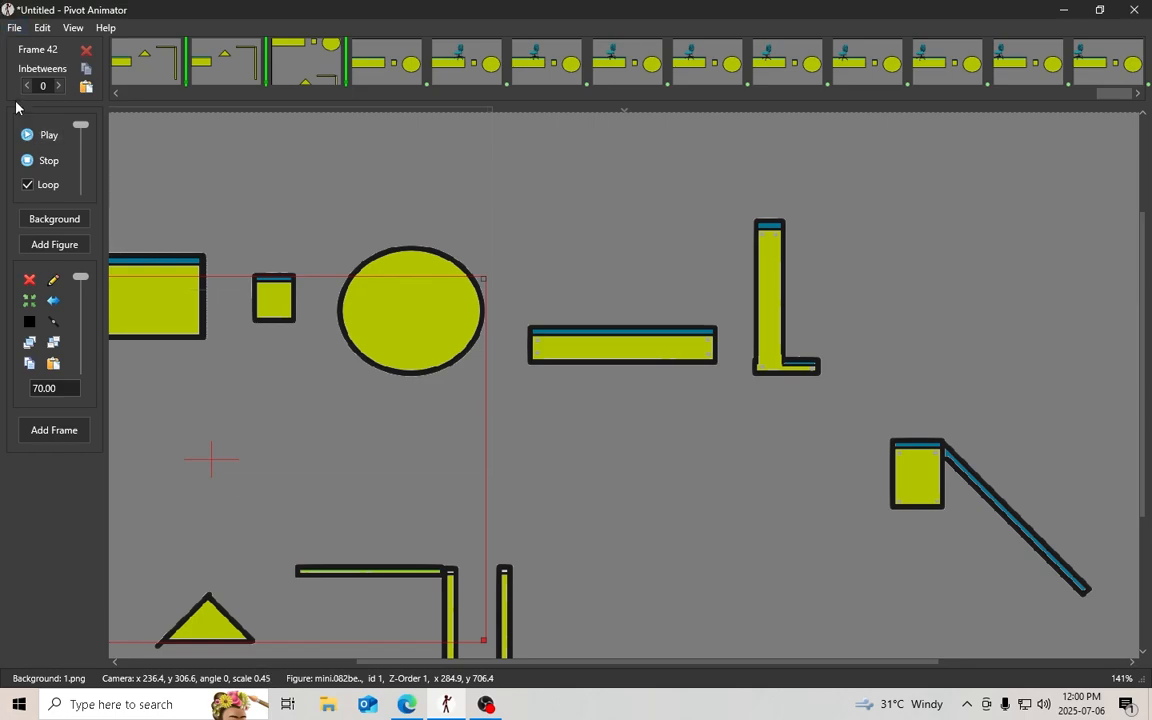
# Open the video export settings for a file named 1212 on the Desktop and examine the available video formats without exporting
pyautogui.click(12, 30)
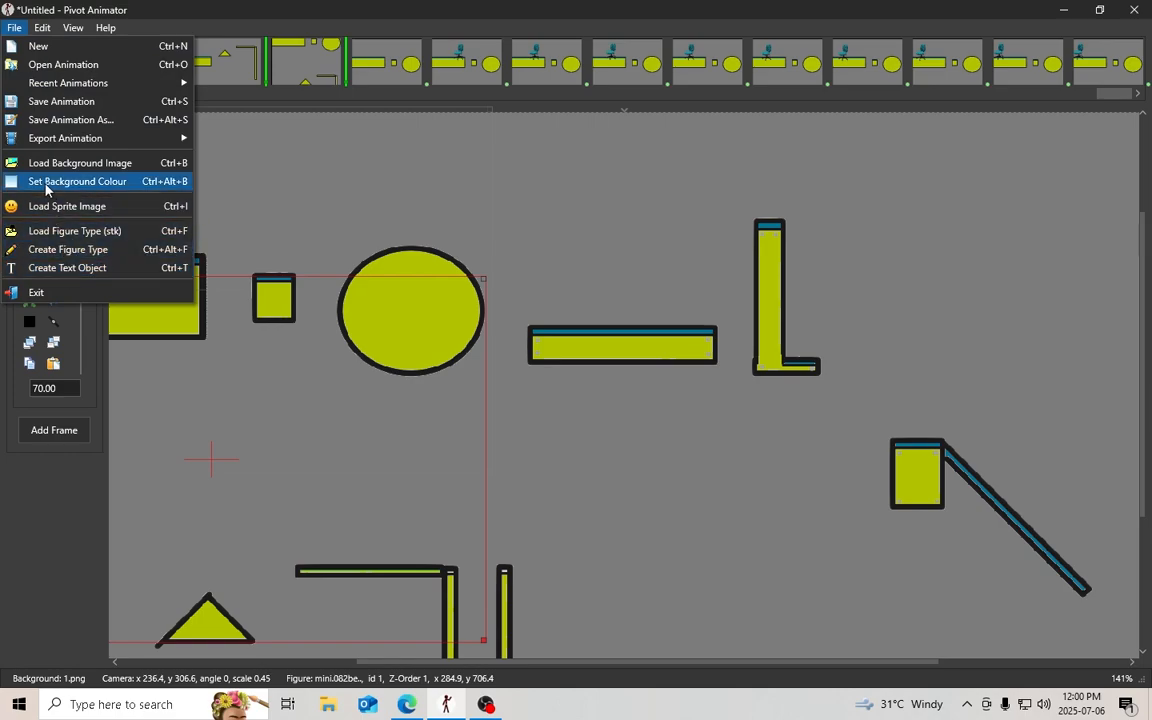
pyautogui.moveTo(52, 140)
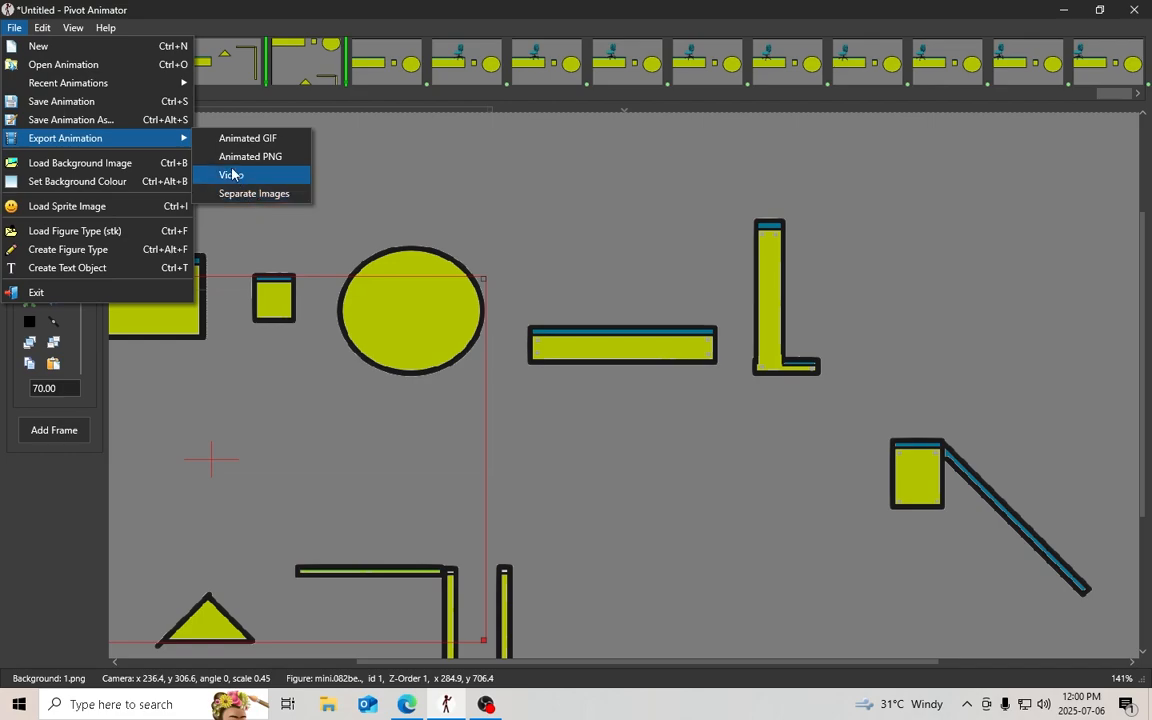
pyautogui.click(232, 174)
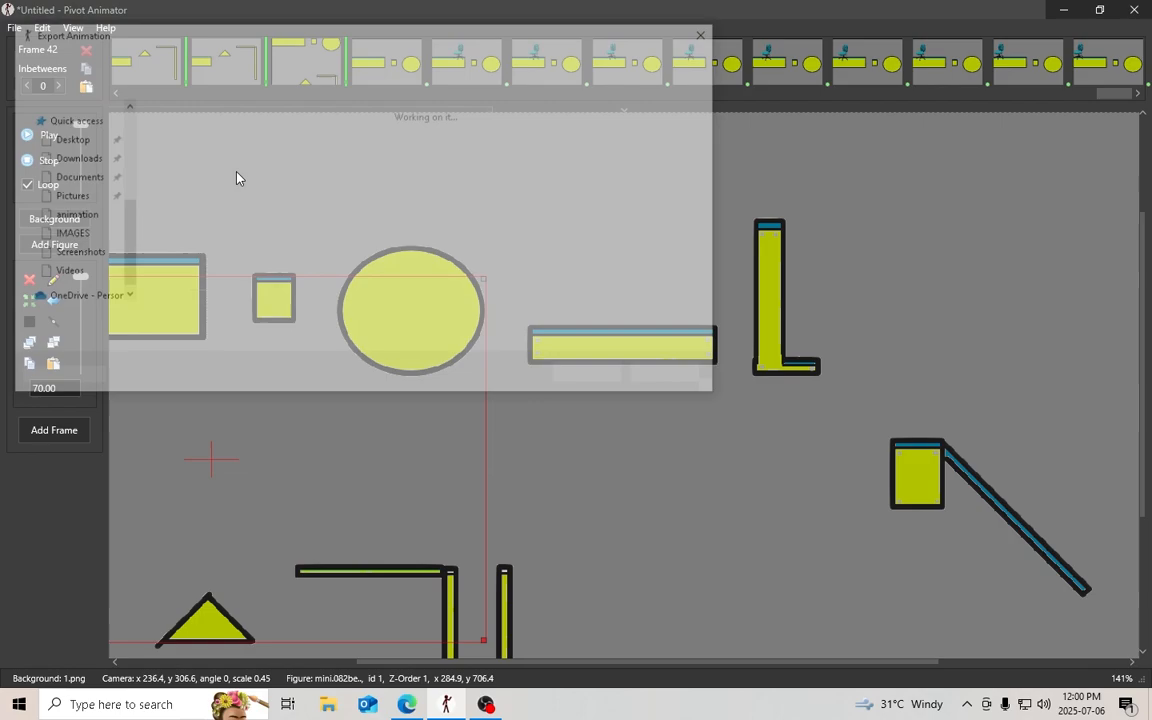
pyautogui.write('1212')
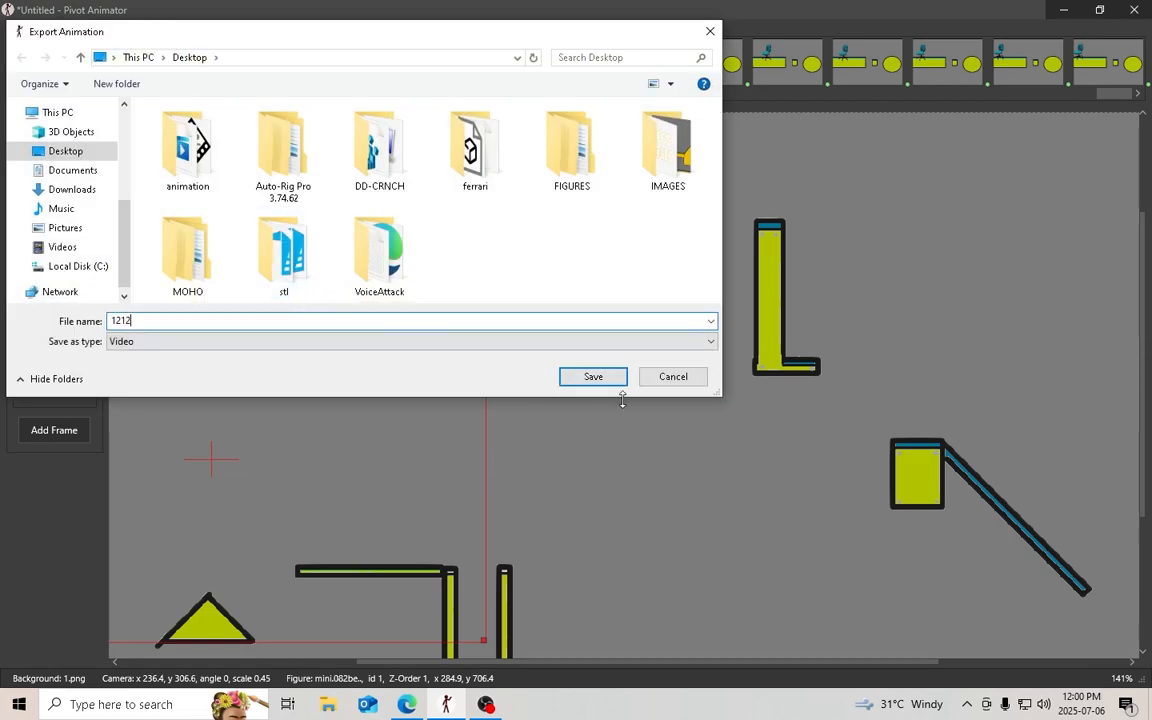
pyautogui.click(596, 381)
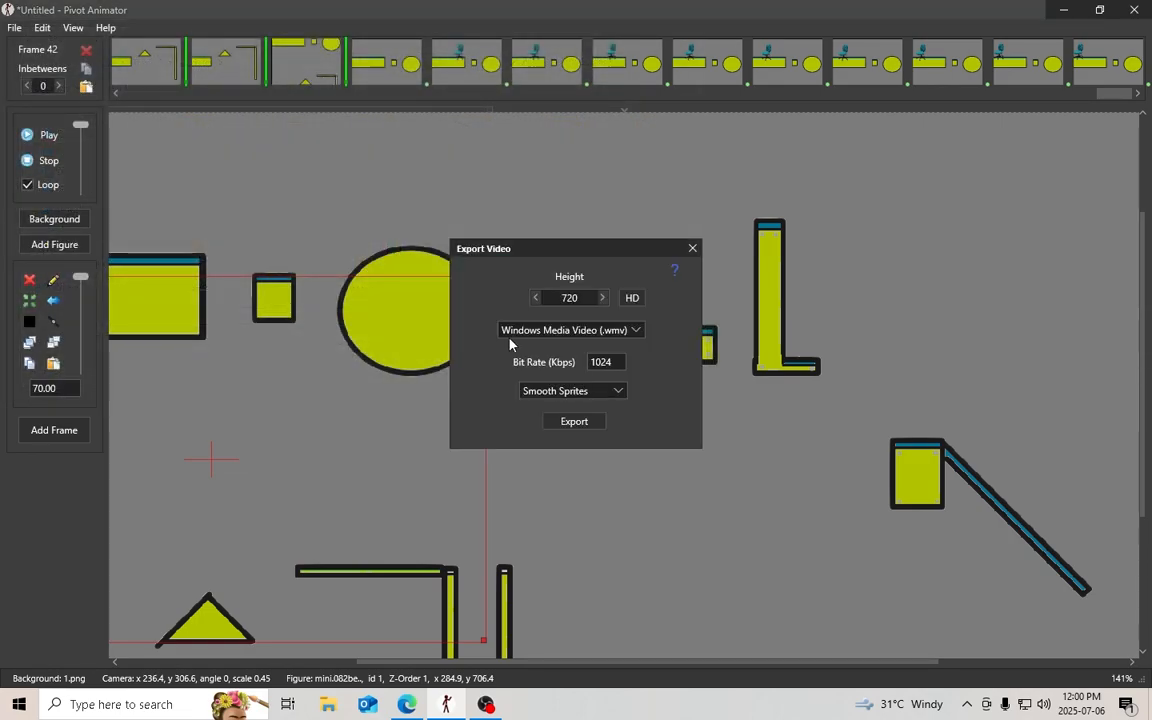
pyautogui.click(636, 332)
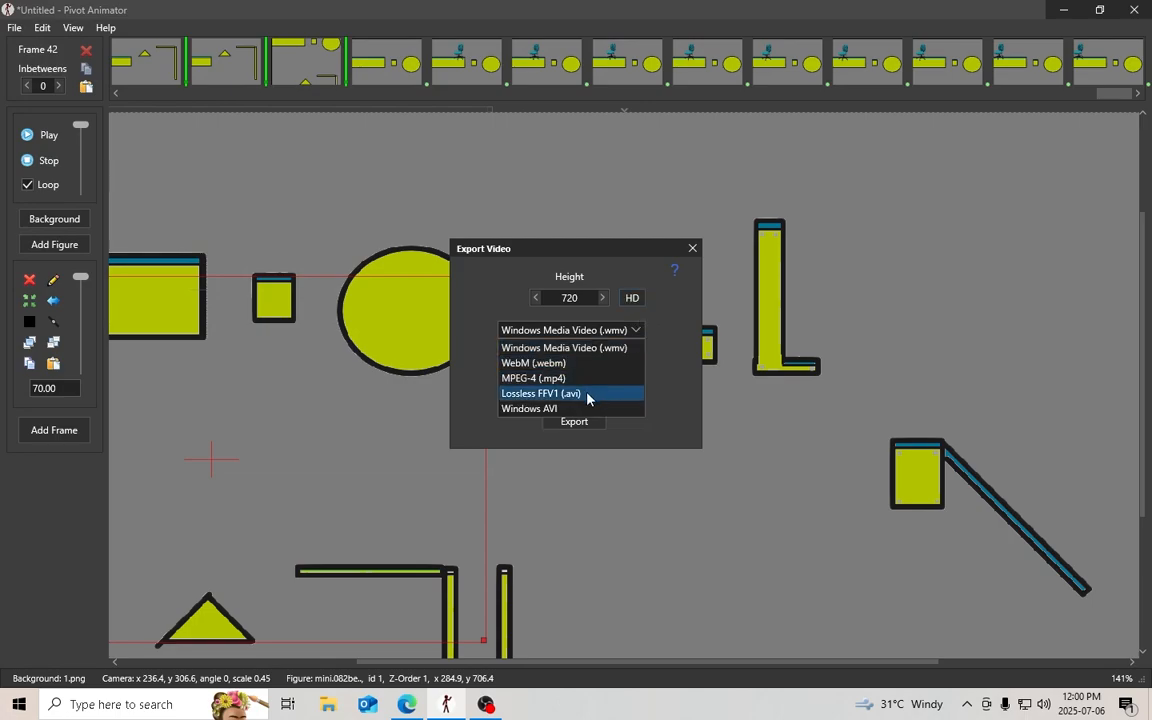
pyautogui.click(666, 375)
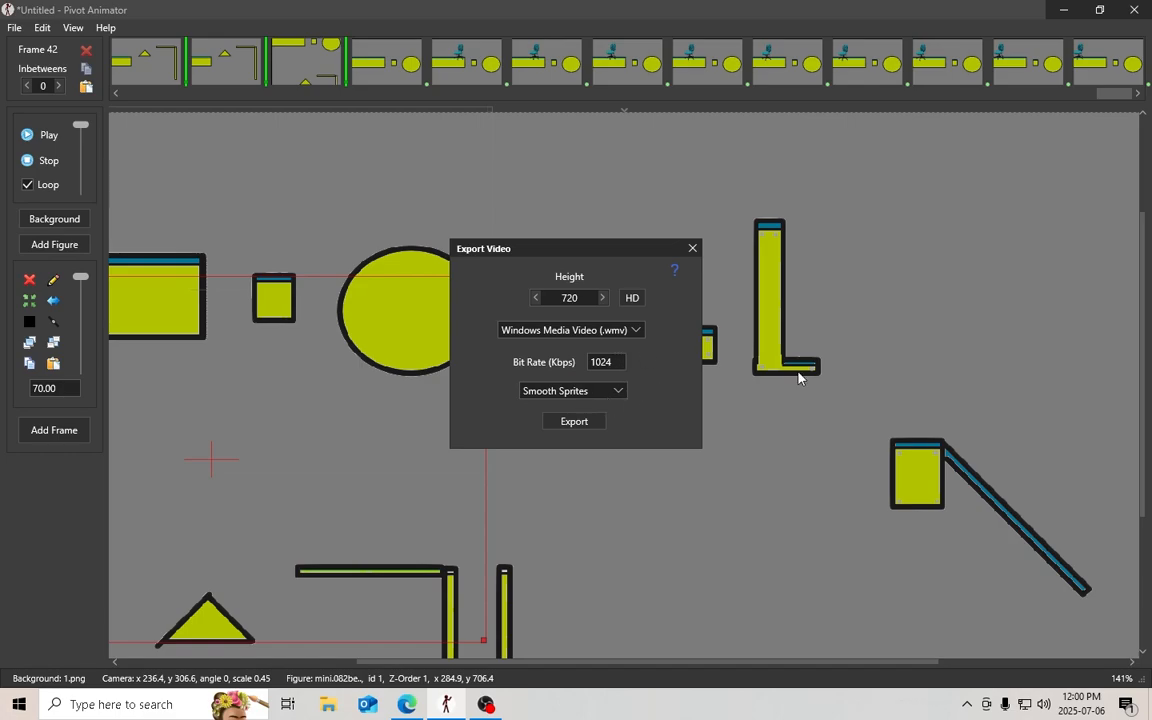
pyautogui.click(692, 248)
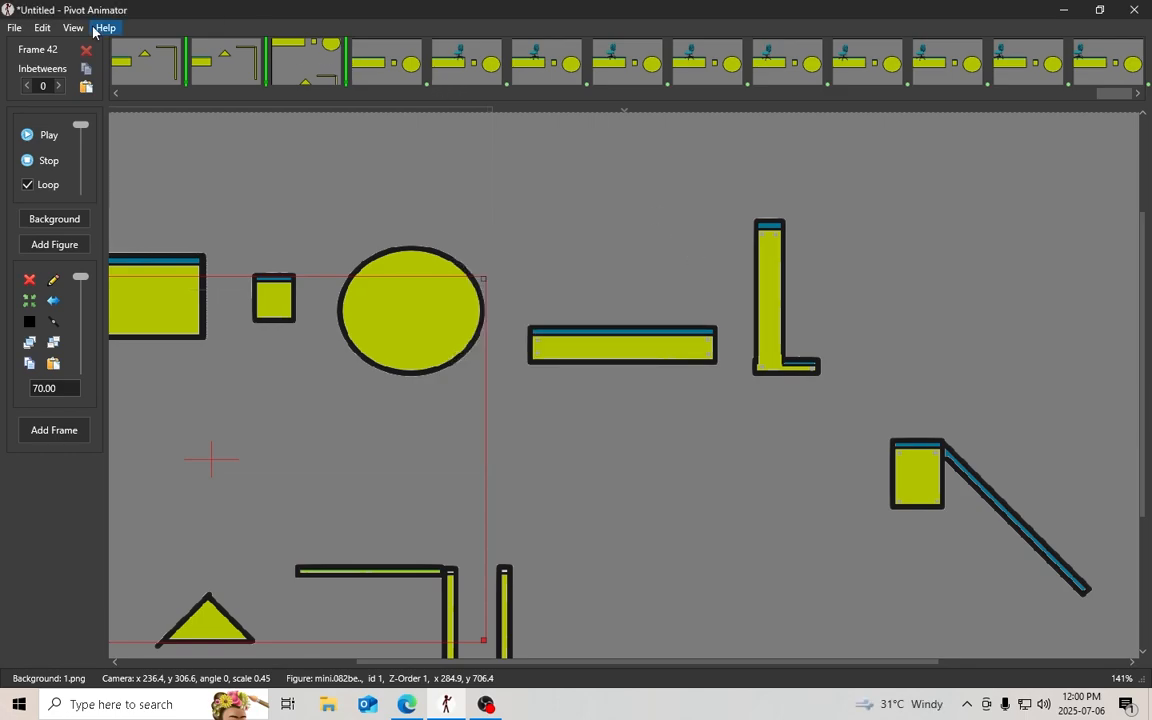
# Open the Pivot Animator user guide and look through its list of topics, widening the contents pane to read the titles
pyautogui.click(80, 32)
pyautogui.moveTo(104, 30)
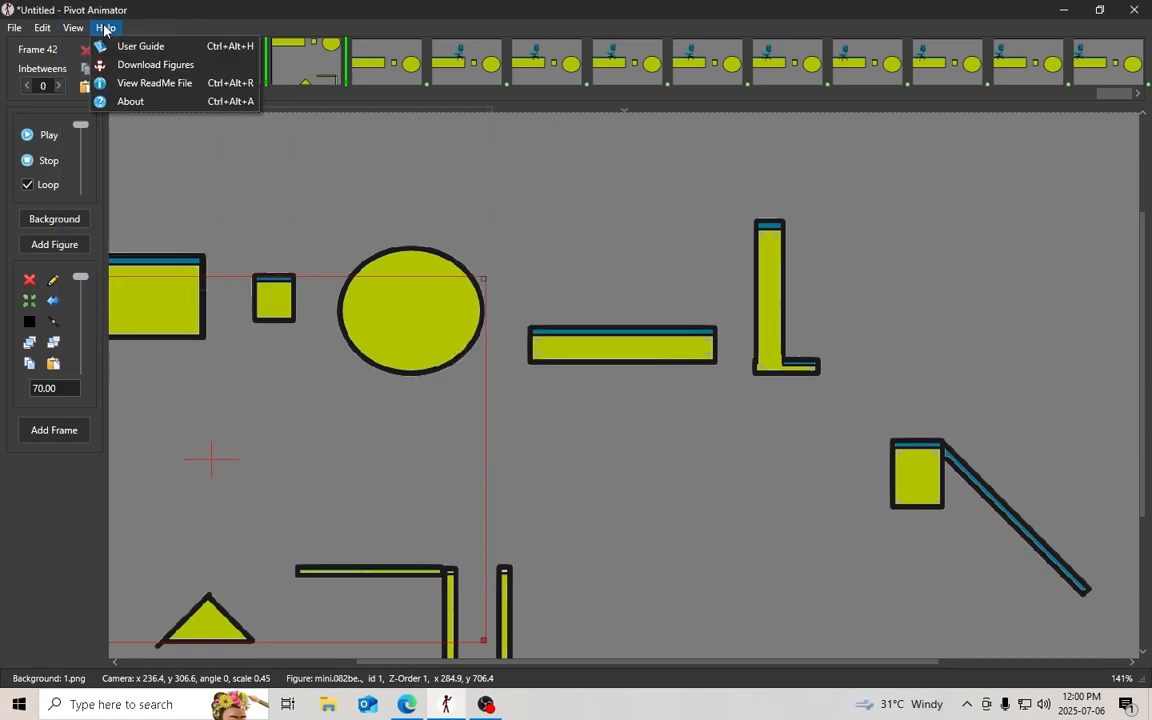
pyautogui.click(111, 46)
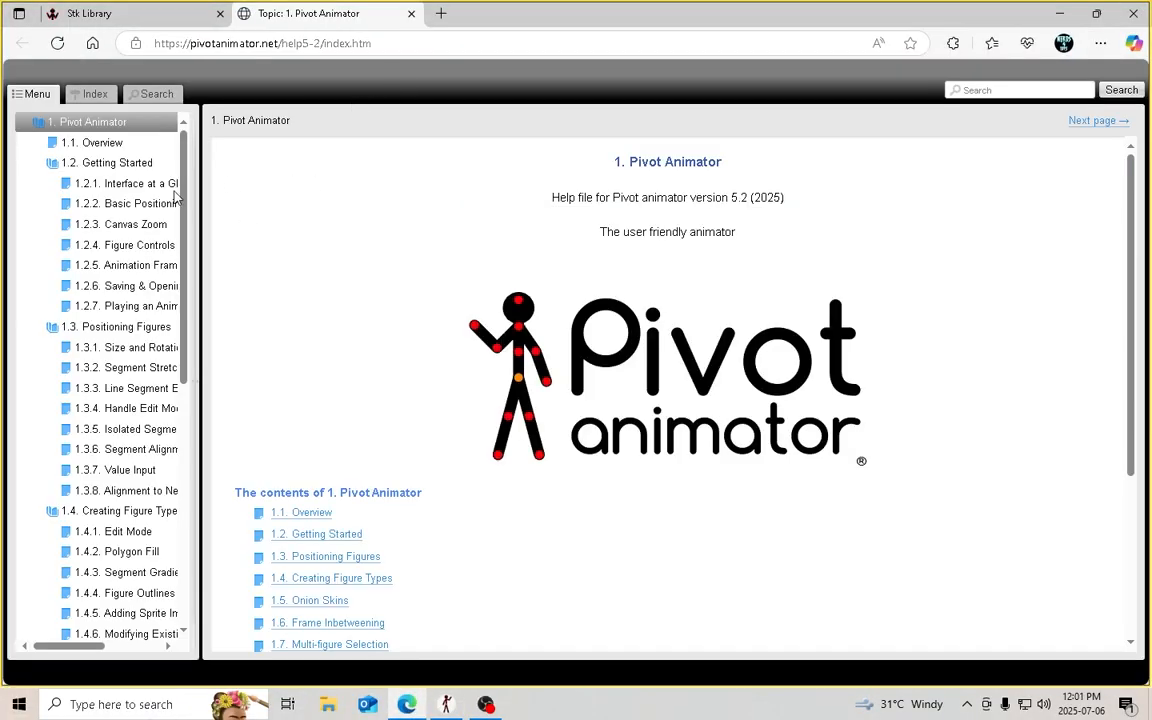
pyautogui.scroll(-4, 112, 165)
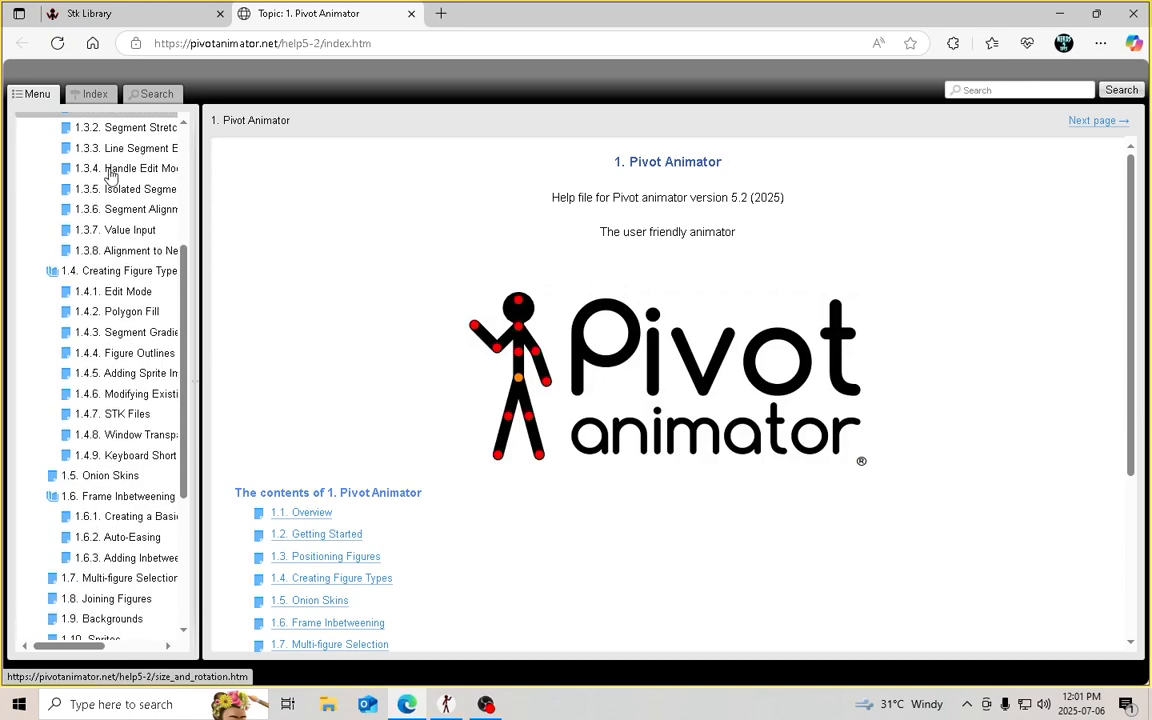
pyautogui.scroll(-1, 112, 174)
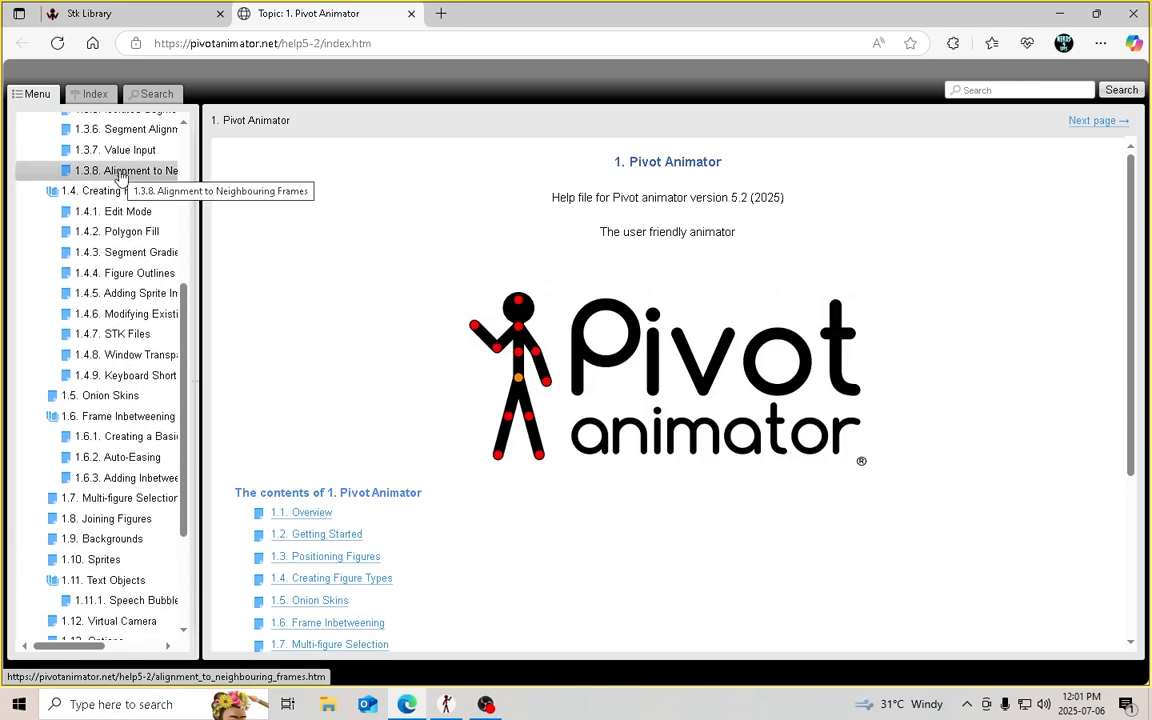
pyautogui.scroll(-1, 120, 174)
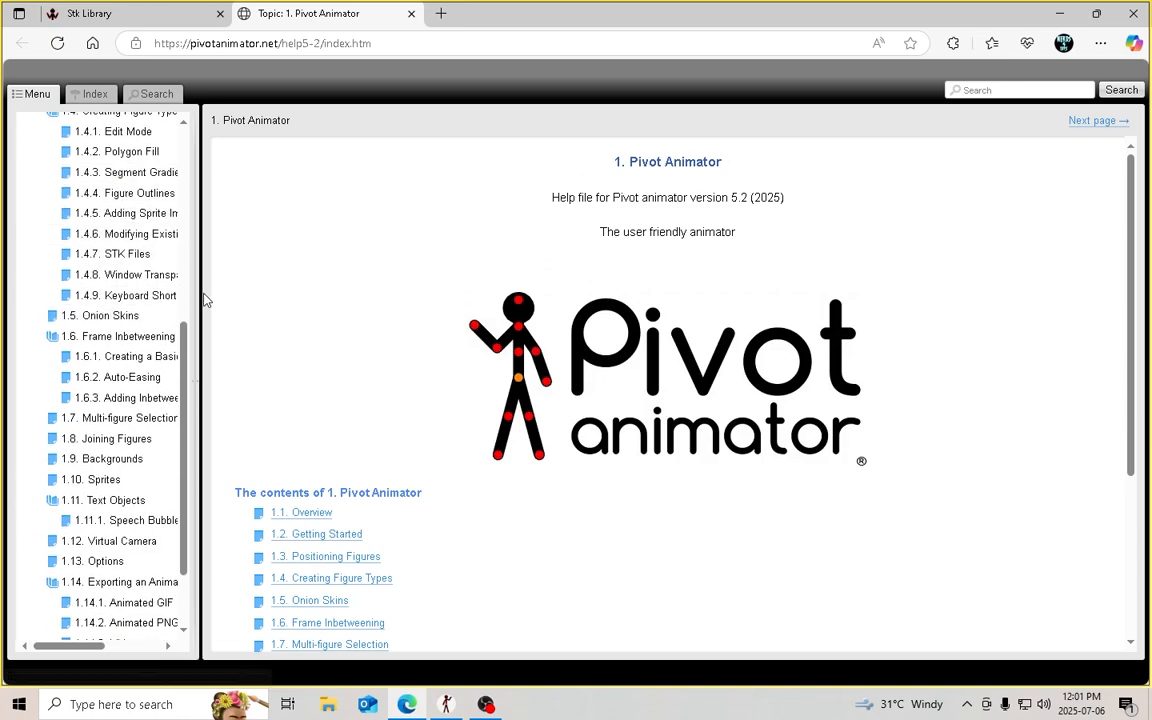
pyautogui.moveTo(193, 291); pyautogui.dragTo(249, 298)
pyautogui.scroll(-1, 176, 278)
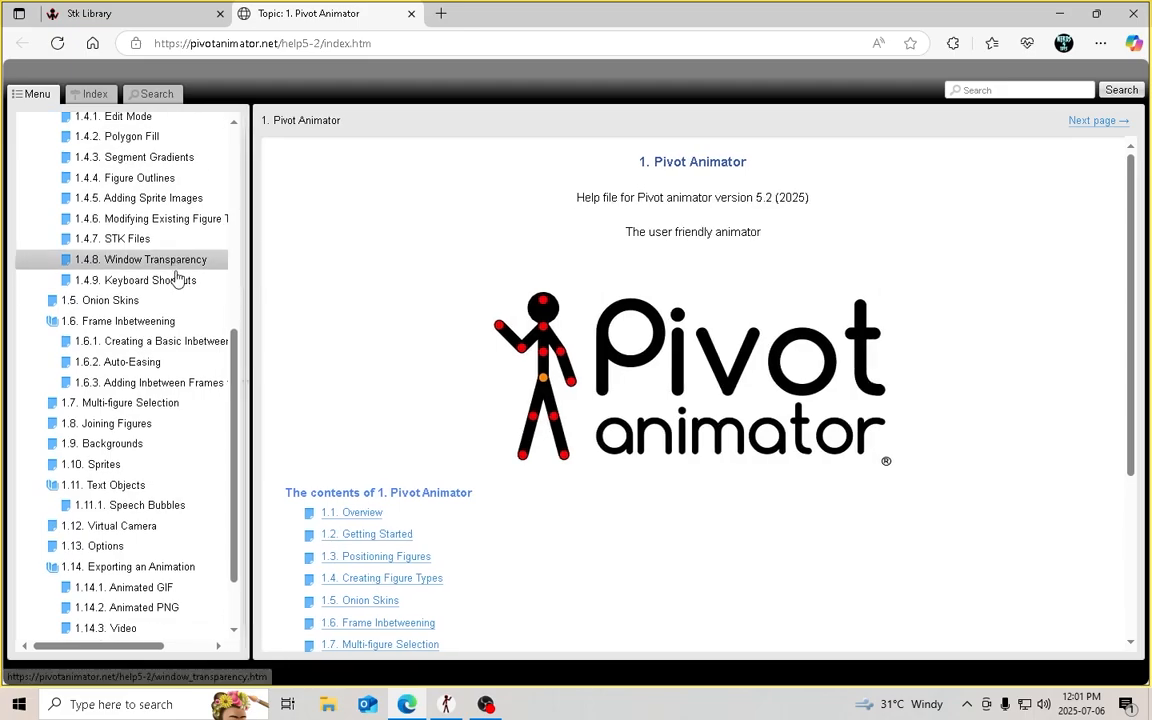
pyautogui.scroll(-1, 150, 320)
# Read through the Joining Figures help topic and open the Virtual Camera topic before switching back to Pivot Animator
pyautogui.click(120, 358)
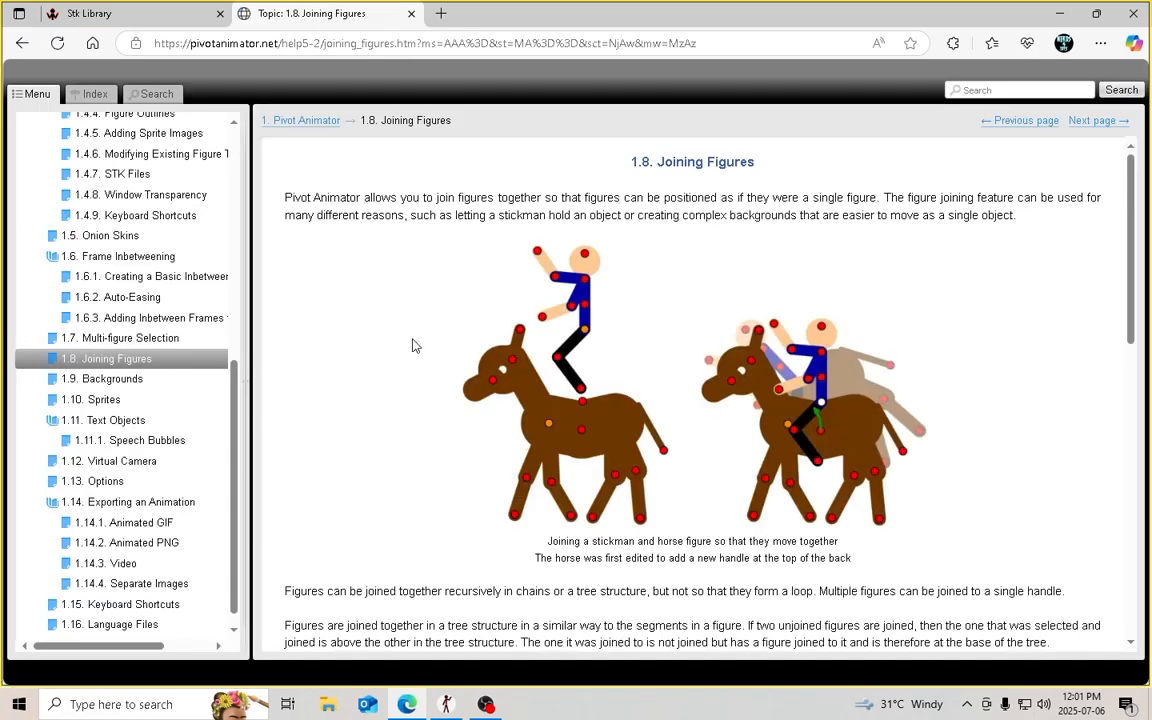
pyautogui.scroll(-10, 500, 340)
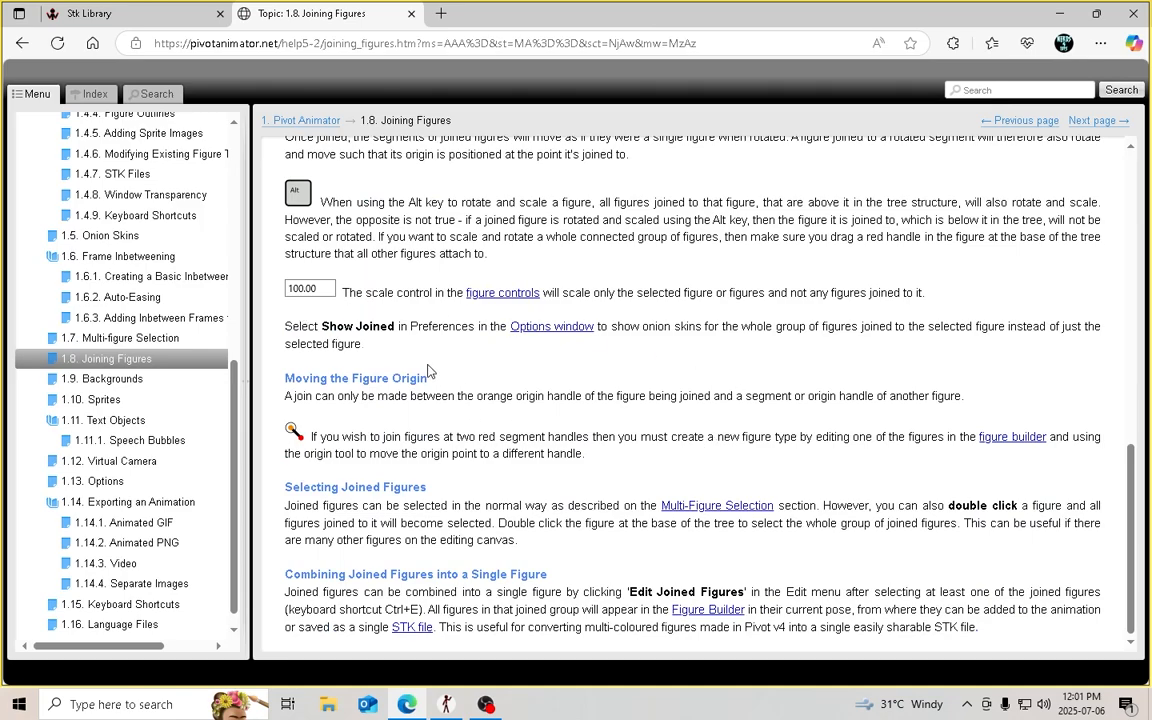
pyautogui.scroll(-1, 110, 430)
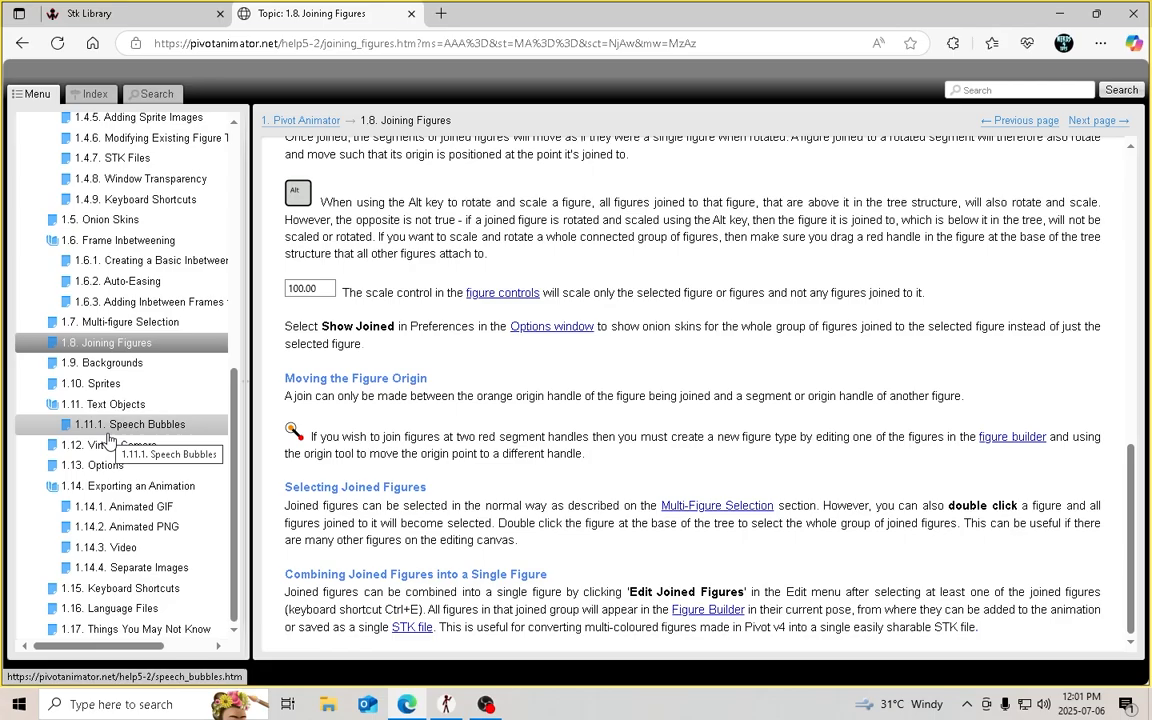
pyautogui.click(121, 450)
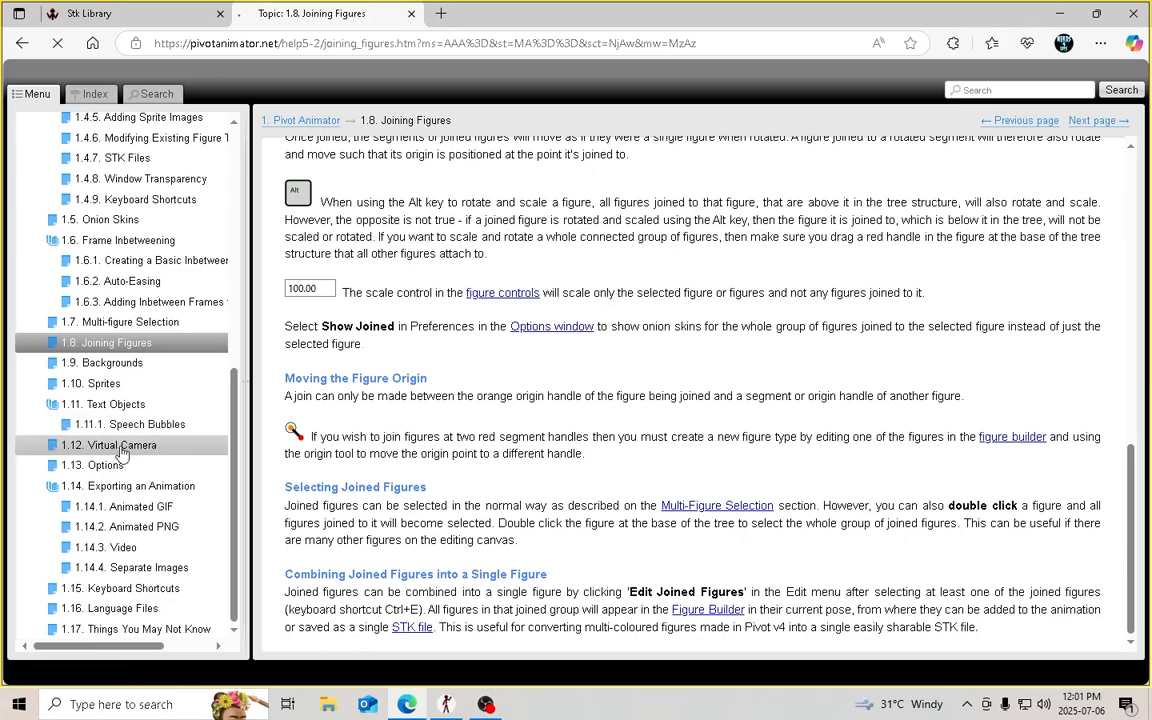
pyautogui.hotkey('alt', 'Tab')
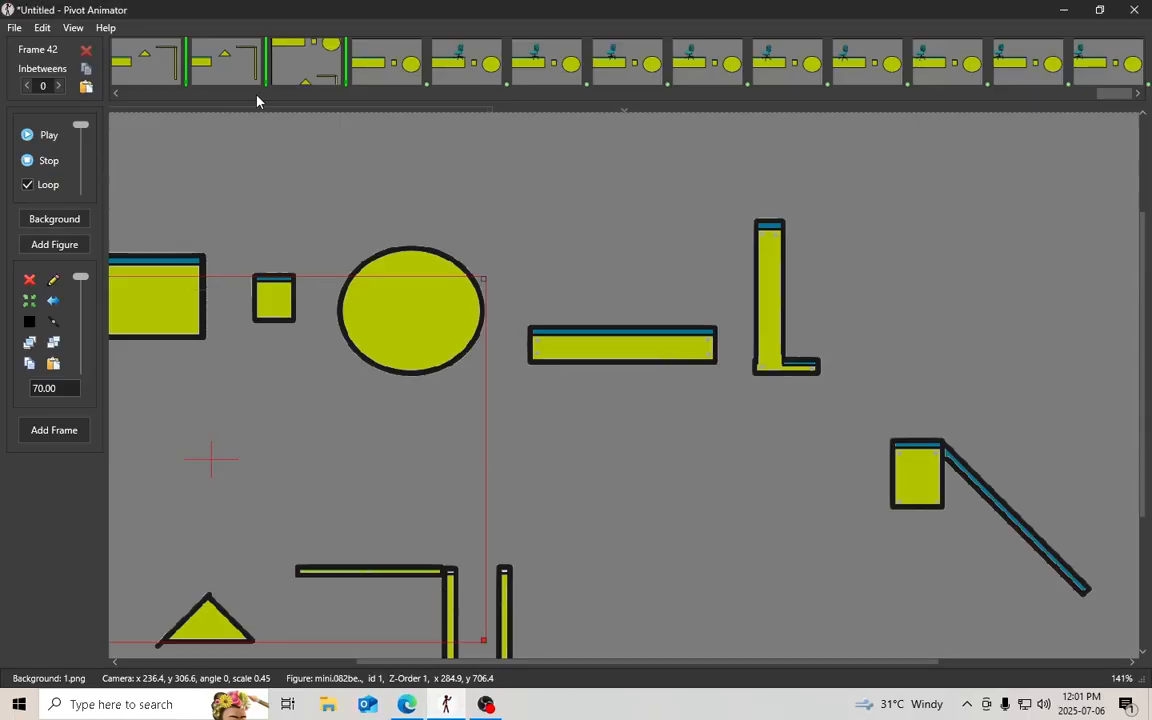